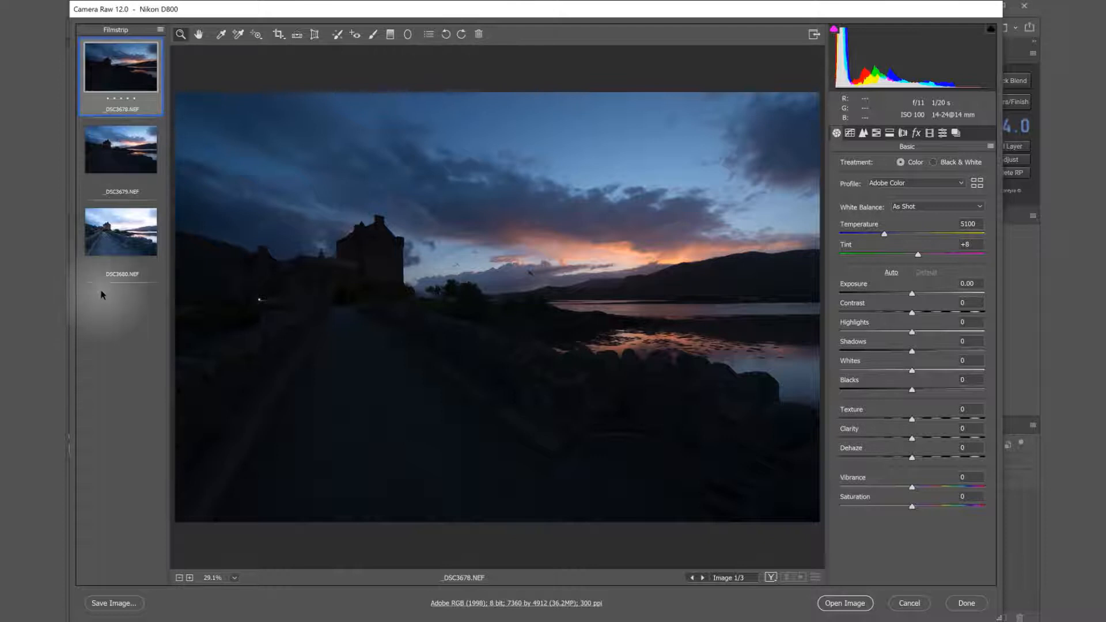
Compare the dark, middle and bright bracketed exposures of the castle scene to judge sky and foreground detail
click(114, 248)
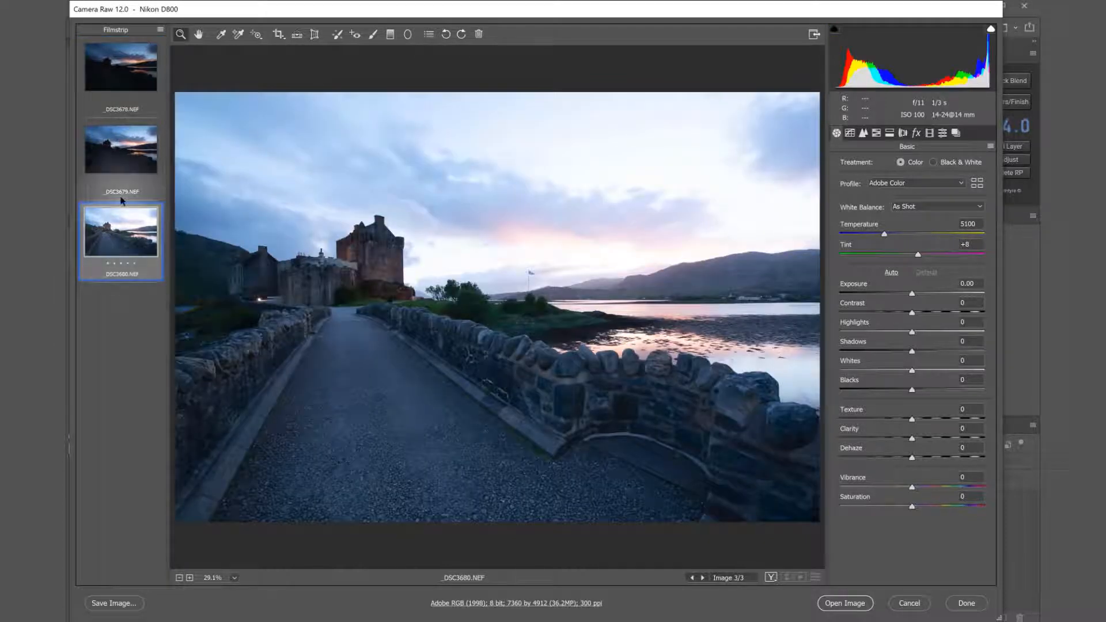
click(118, 160)
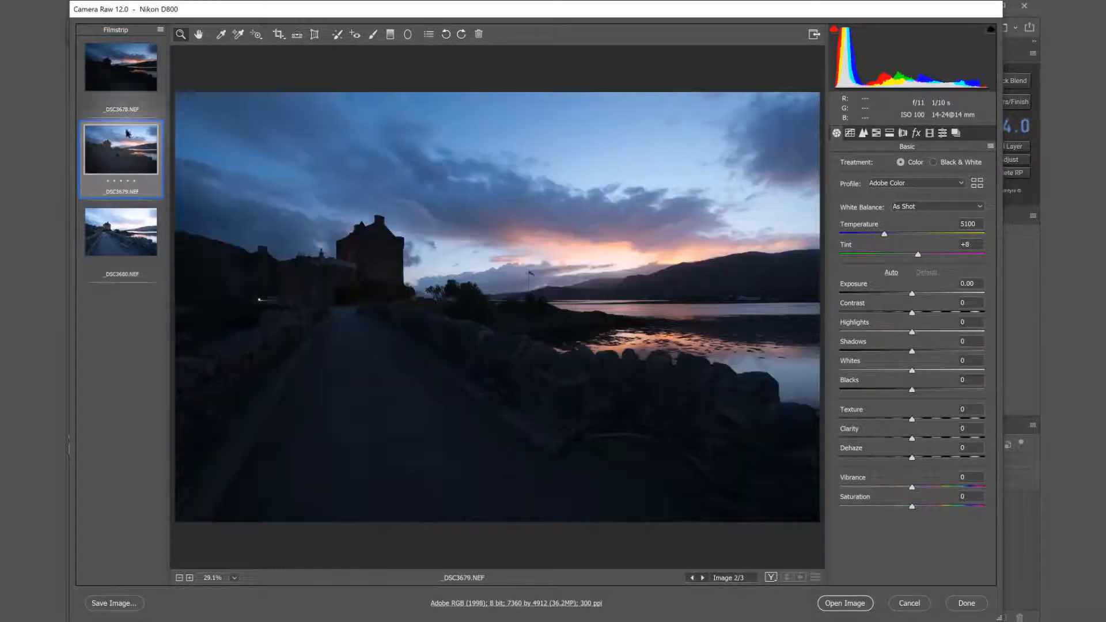
click(132, 71)
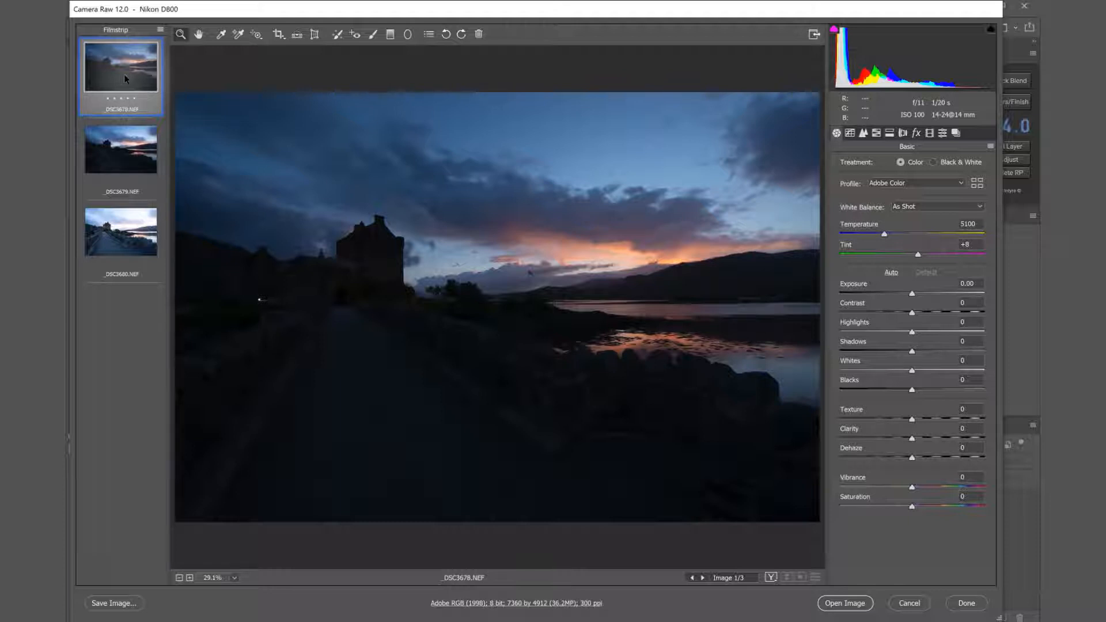
click(110, 143)
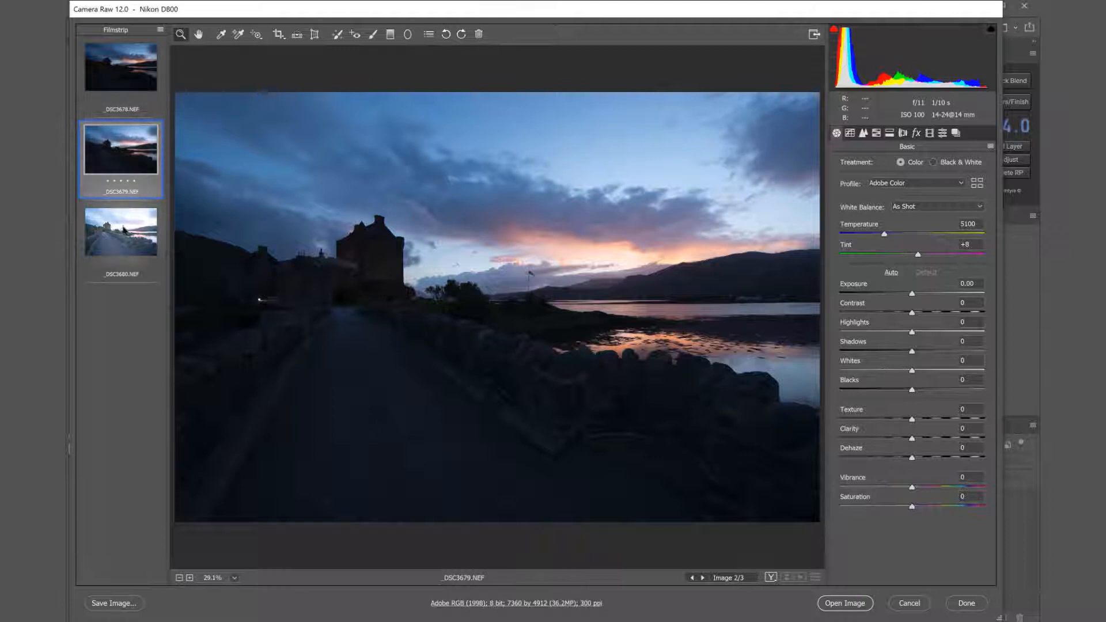
click(121, 224)
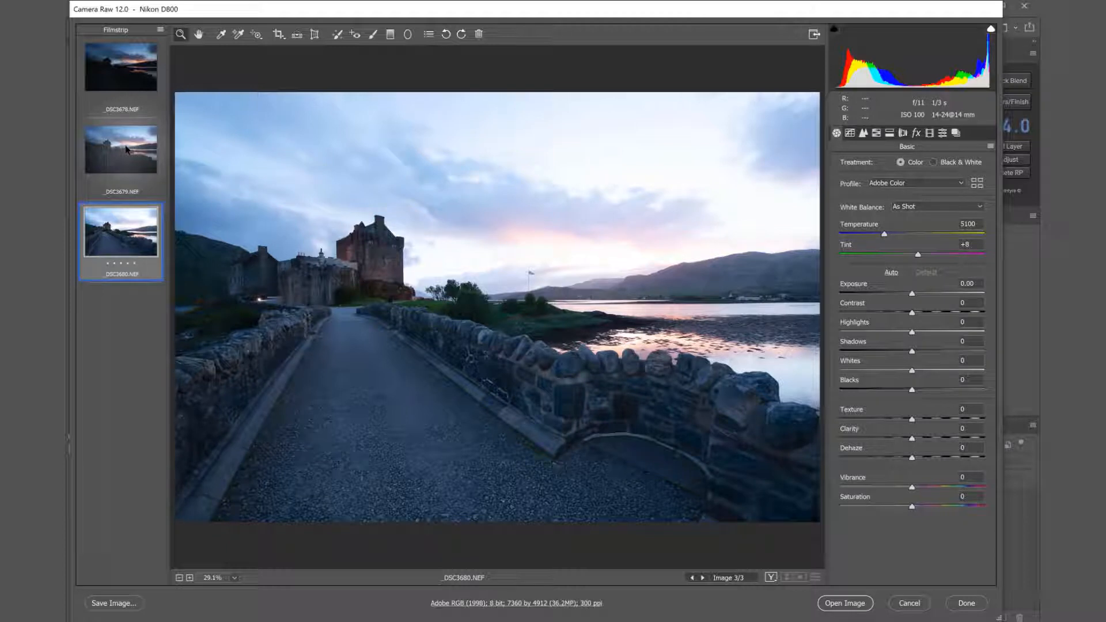
click(115, 60)
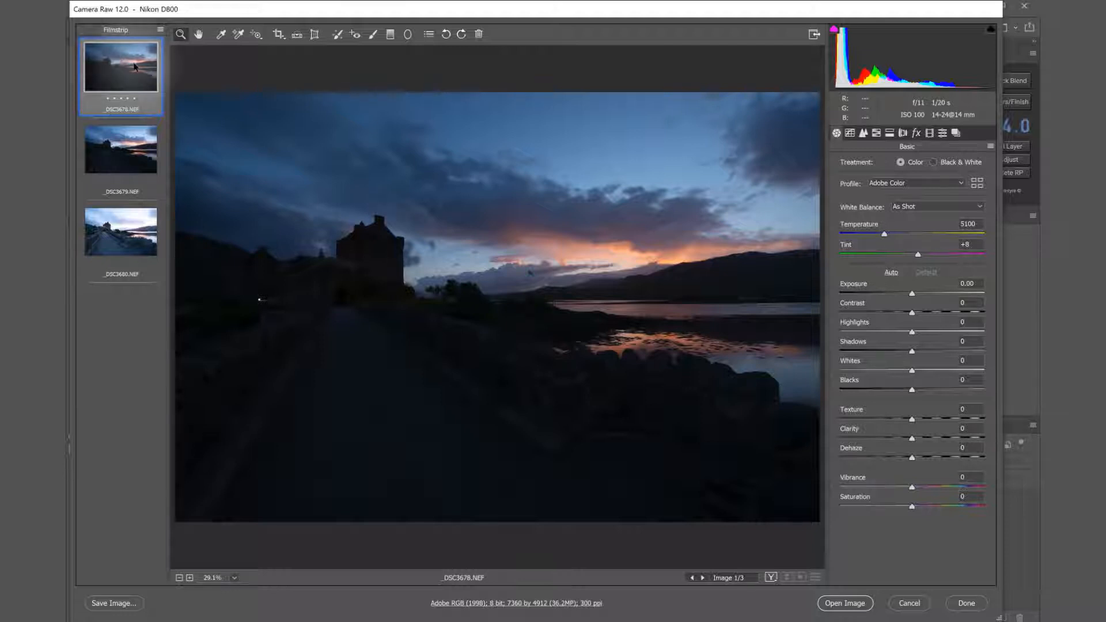
click(107, 215)
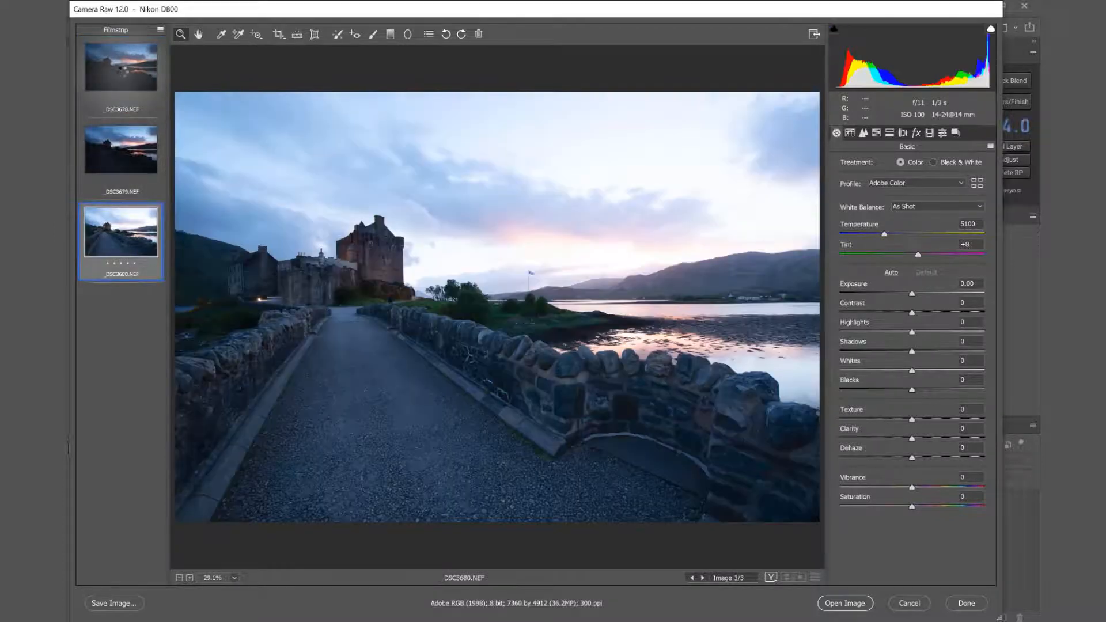
click(122, 68)
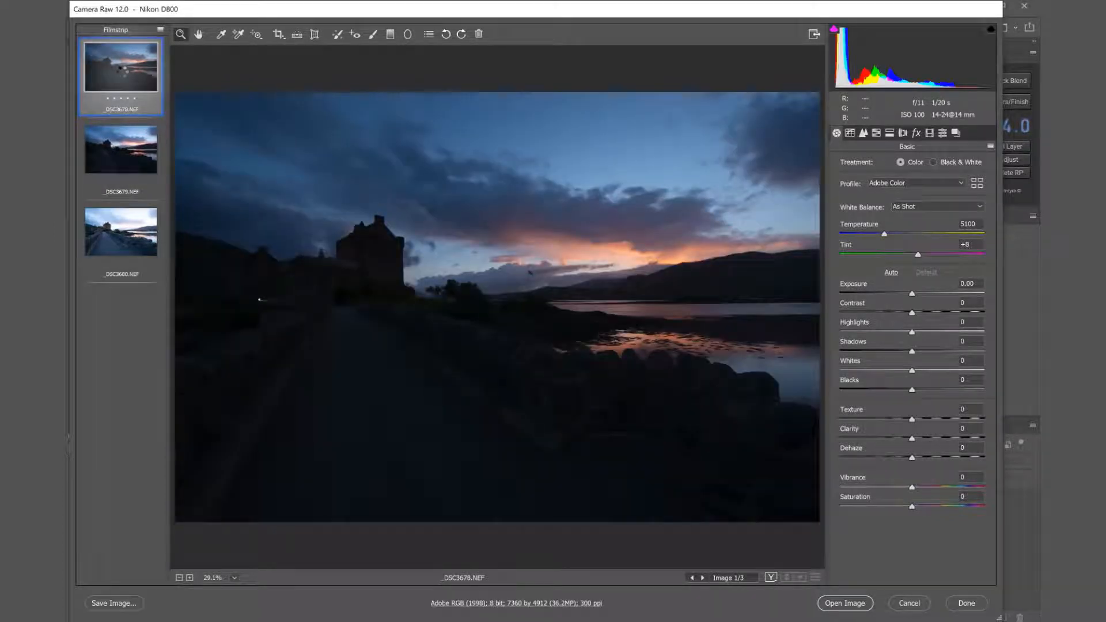
click(124, 233)
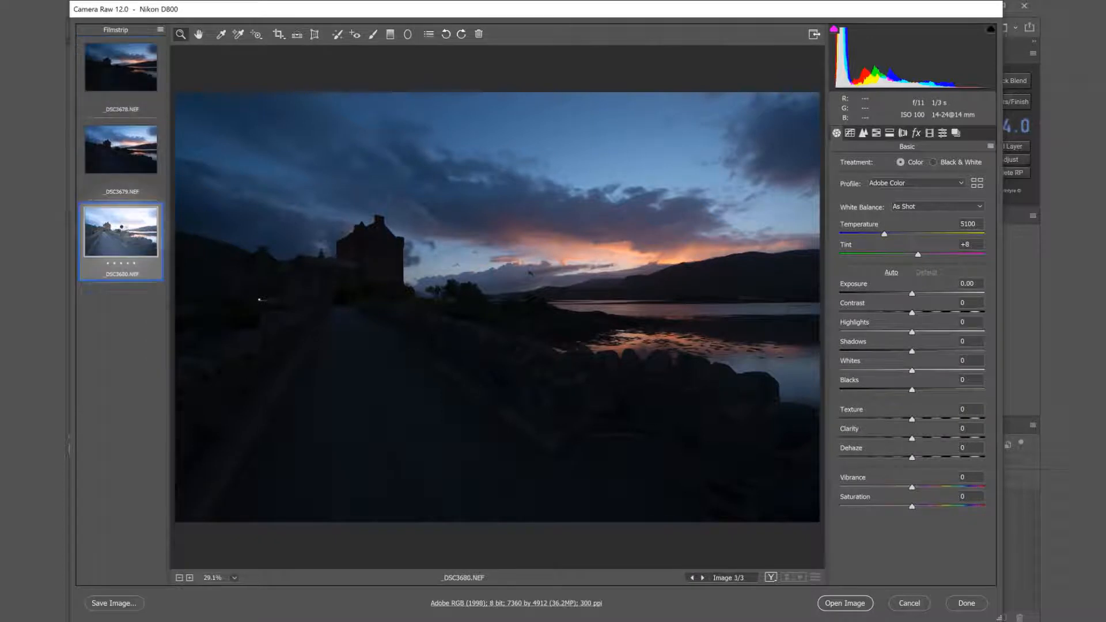
Enable chromatic aberration removal and lens profile corrections for _DSC3678.NEF and _DSC3680.NEF, and open both as smart objects
click(131, 104)
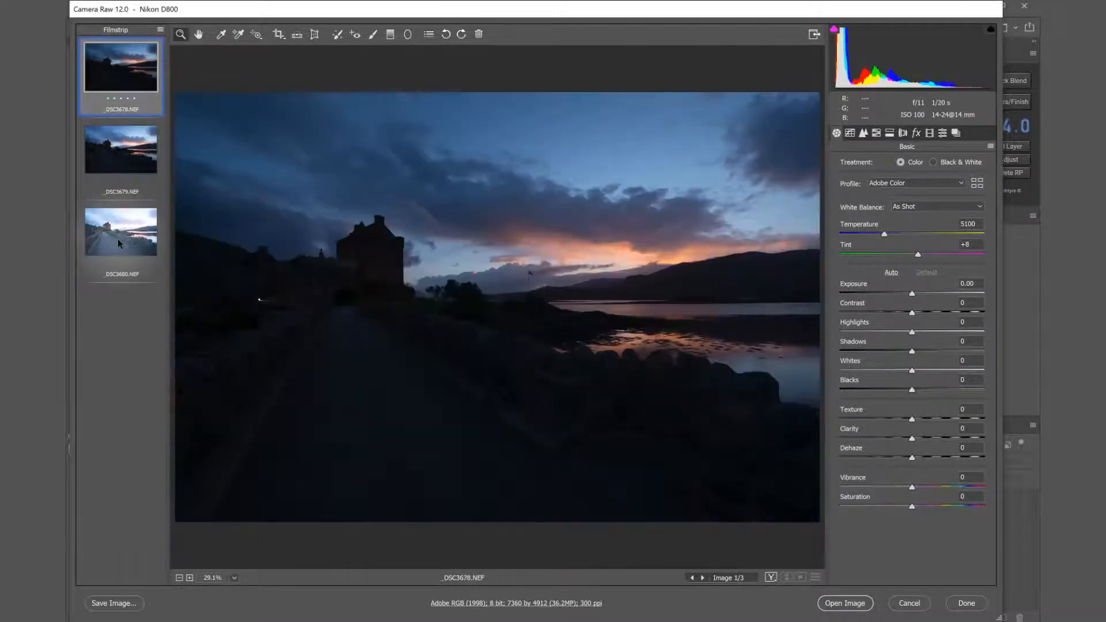
ctrl+click(119, 243)
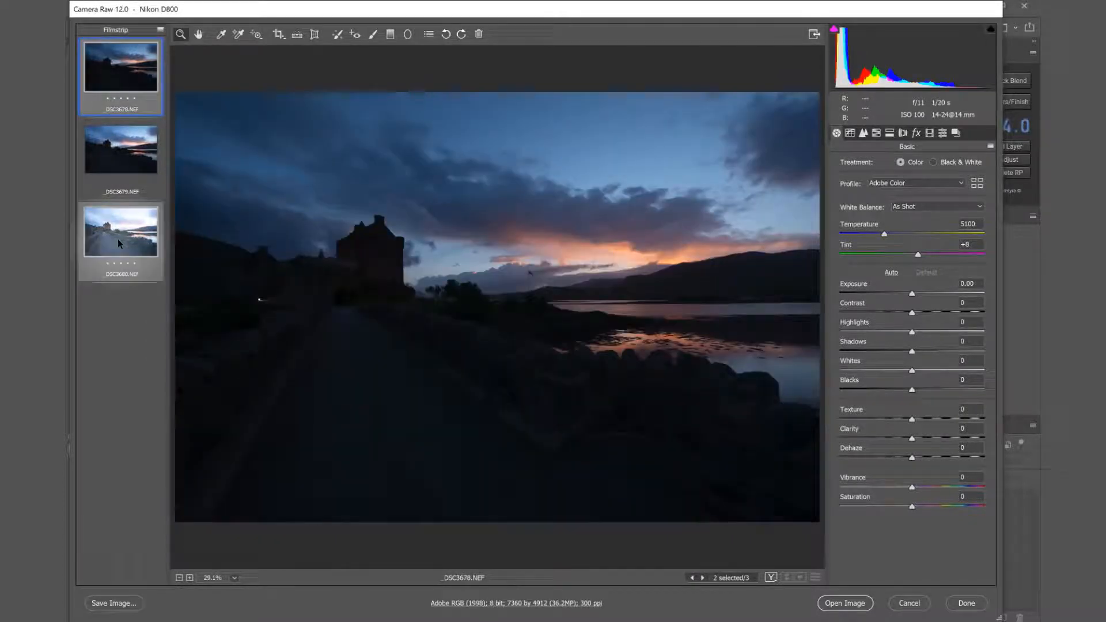
click(902, 136)
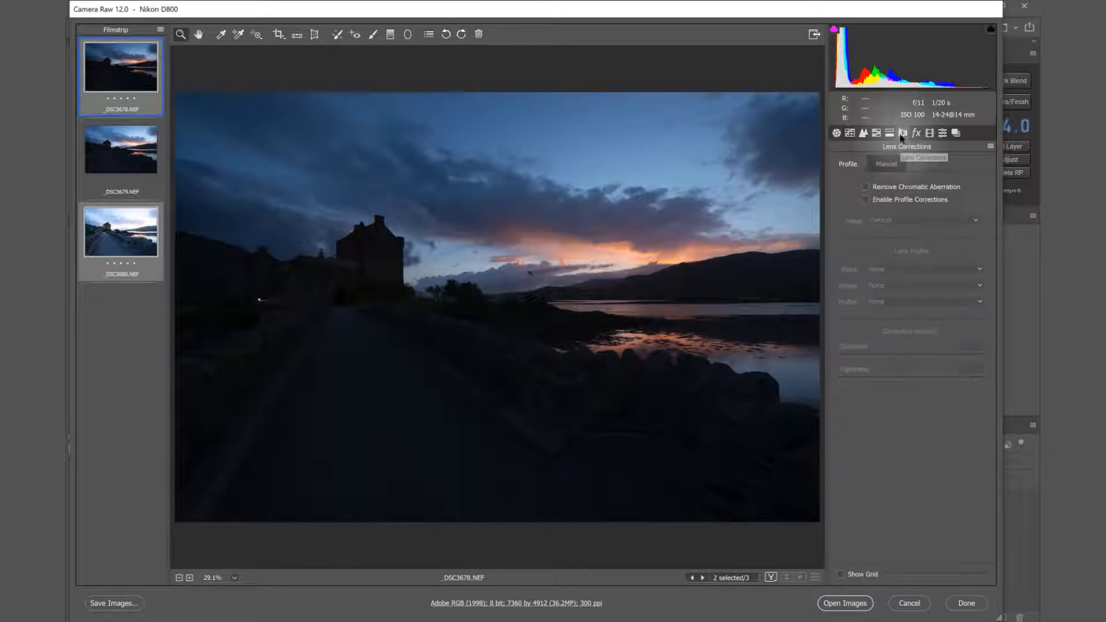
click(865, 187)
click(865, 199)
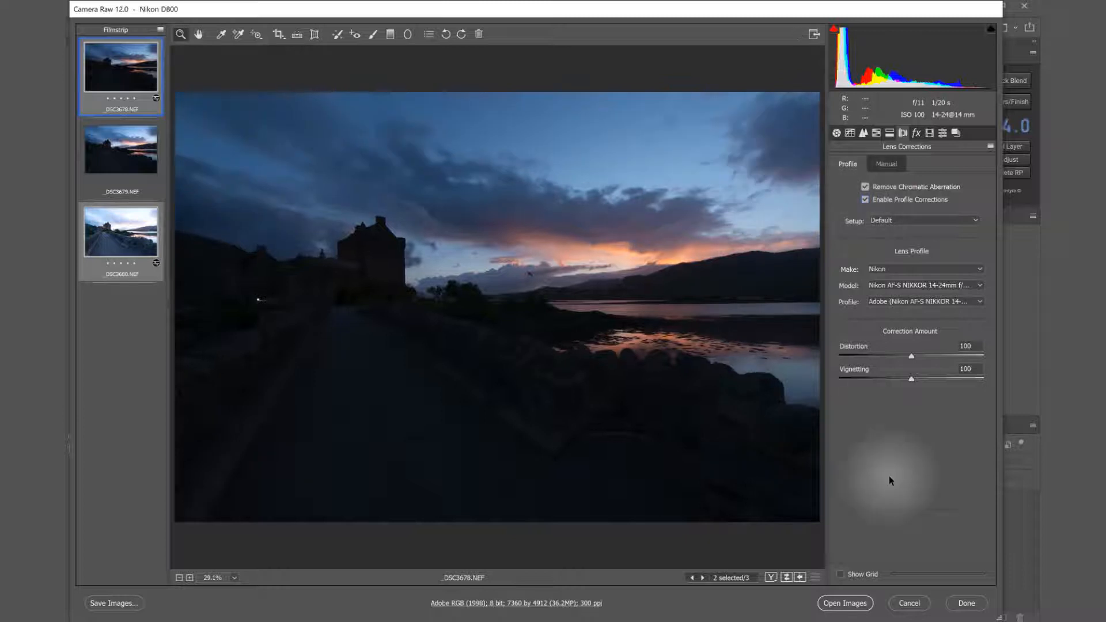
key(shift)
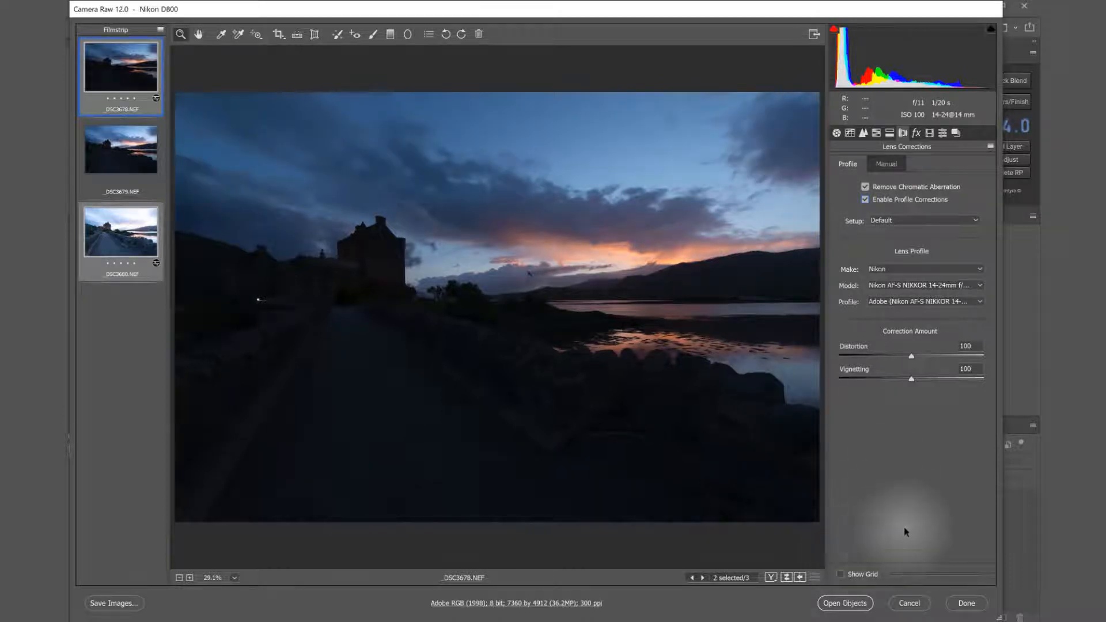
shift+click(853, 603)
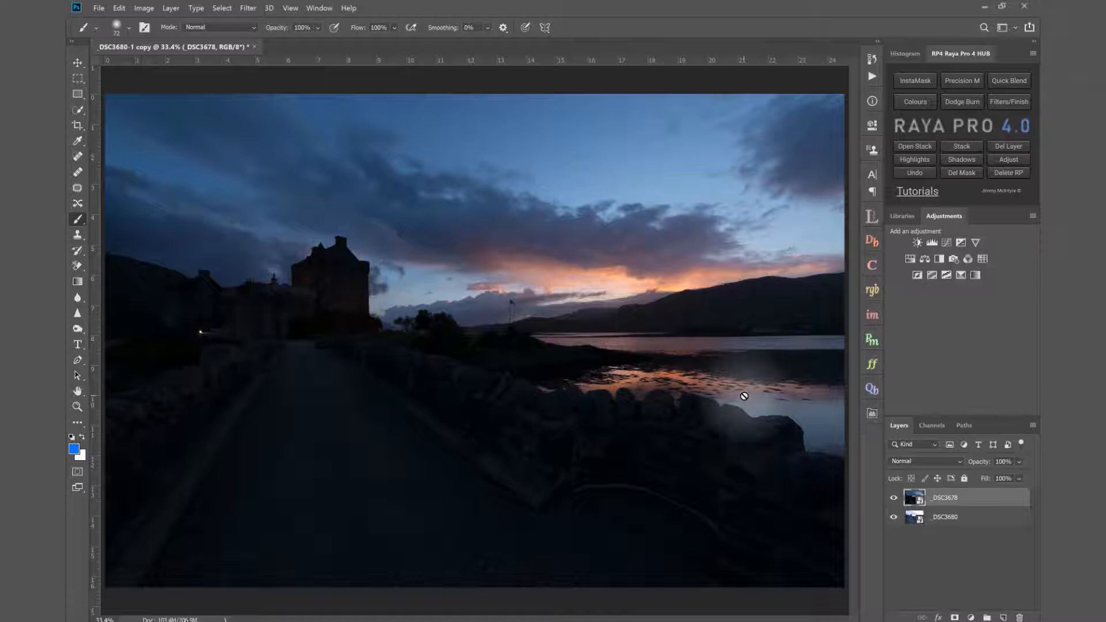
Check the bright layer beneath, bring up Lumi32 and add a black layer mask to the dark _DSC3678 layer
click(894, 498)
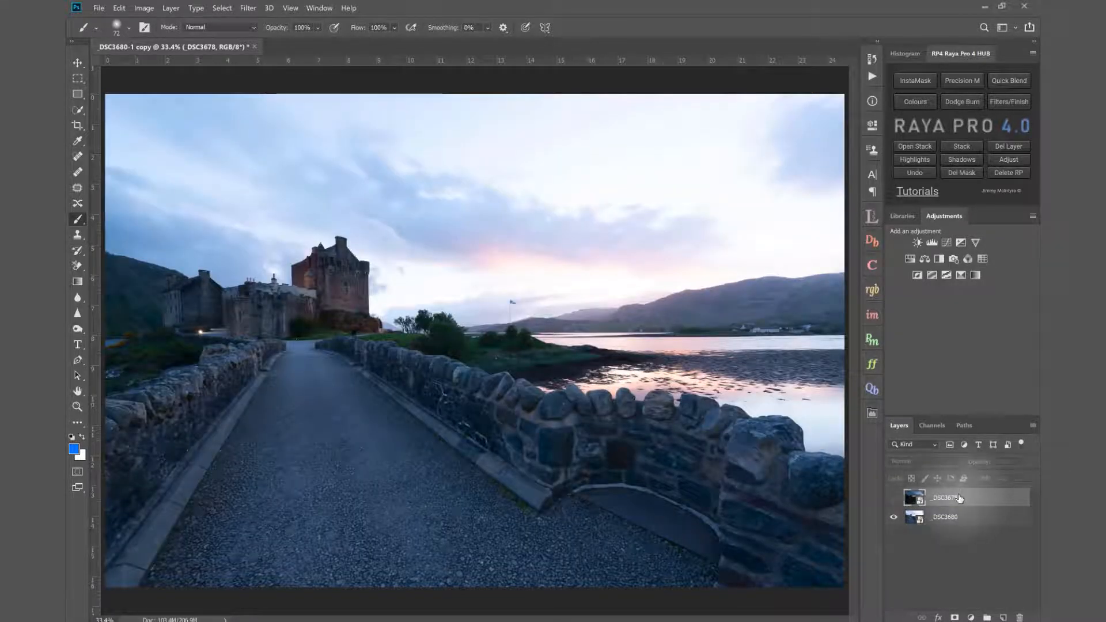
click(871, 217)
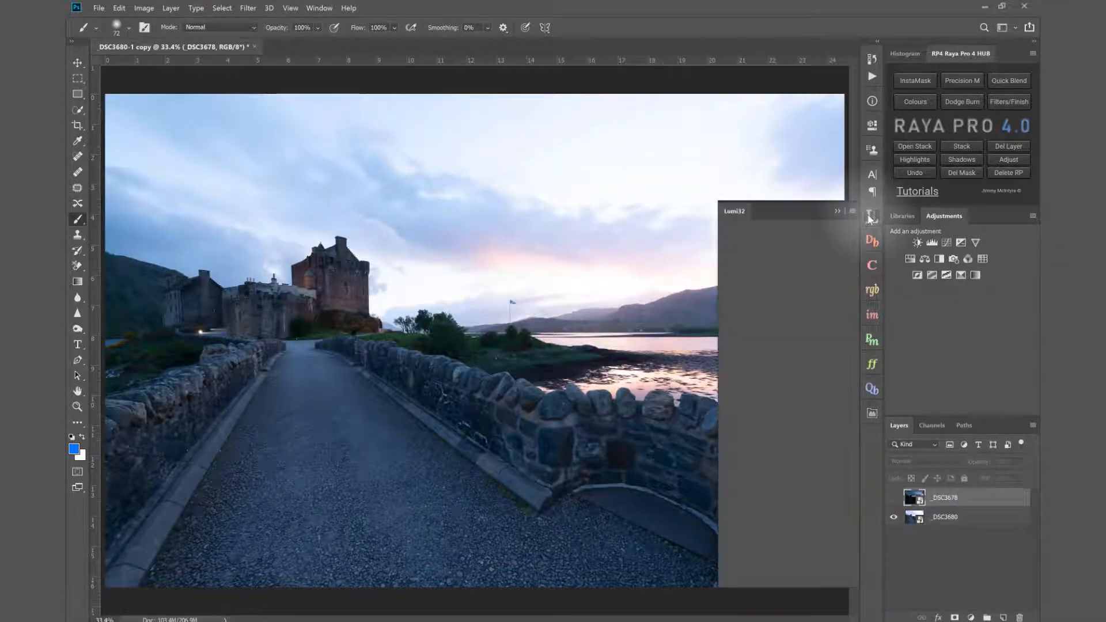
click(895, 498)
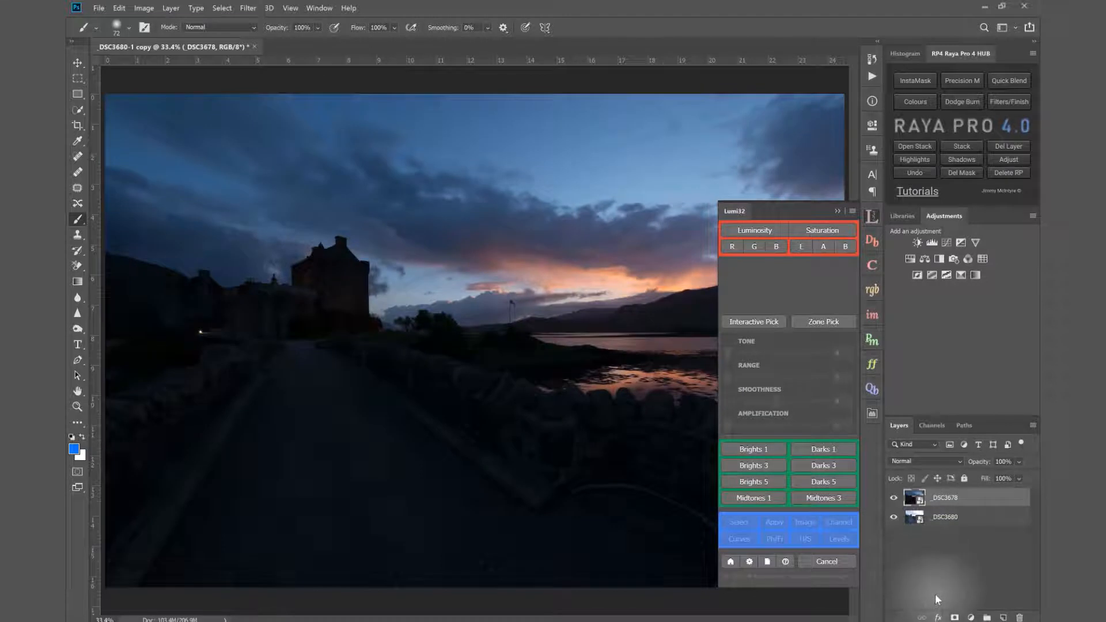
alt+click(954, 618)
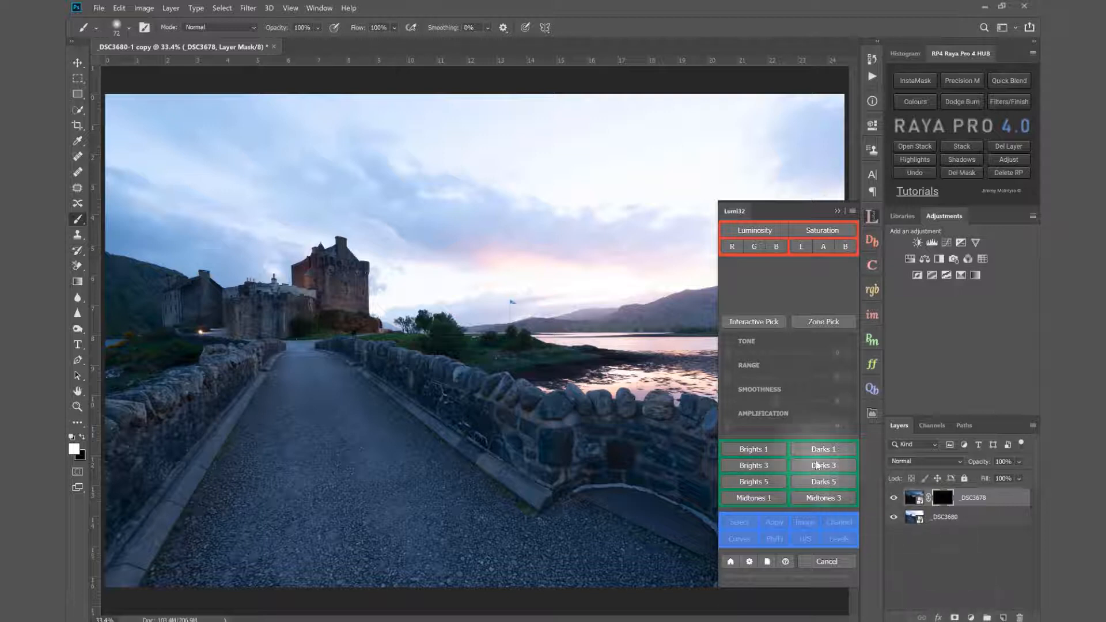
Generate a Brights 1 luminosity mask in Lumi32, compare its red and green channel versions, and base it on the blue channel
click(760, 452)
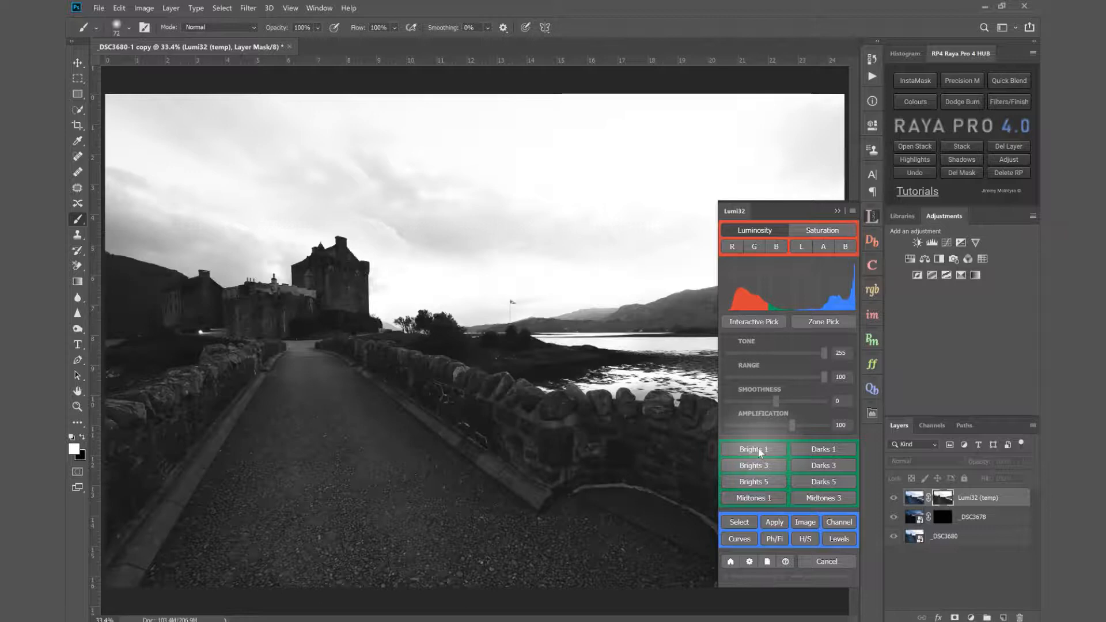
click(732, 247)
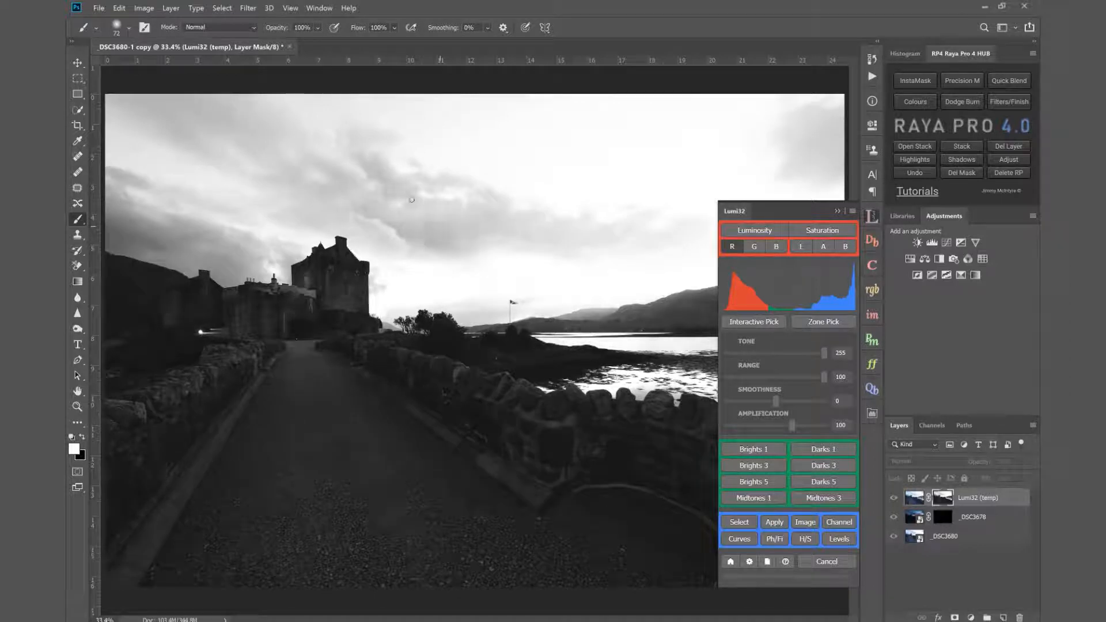
click(757, 247)
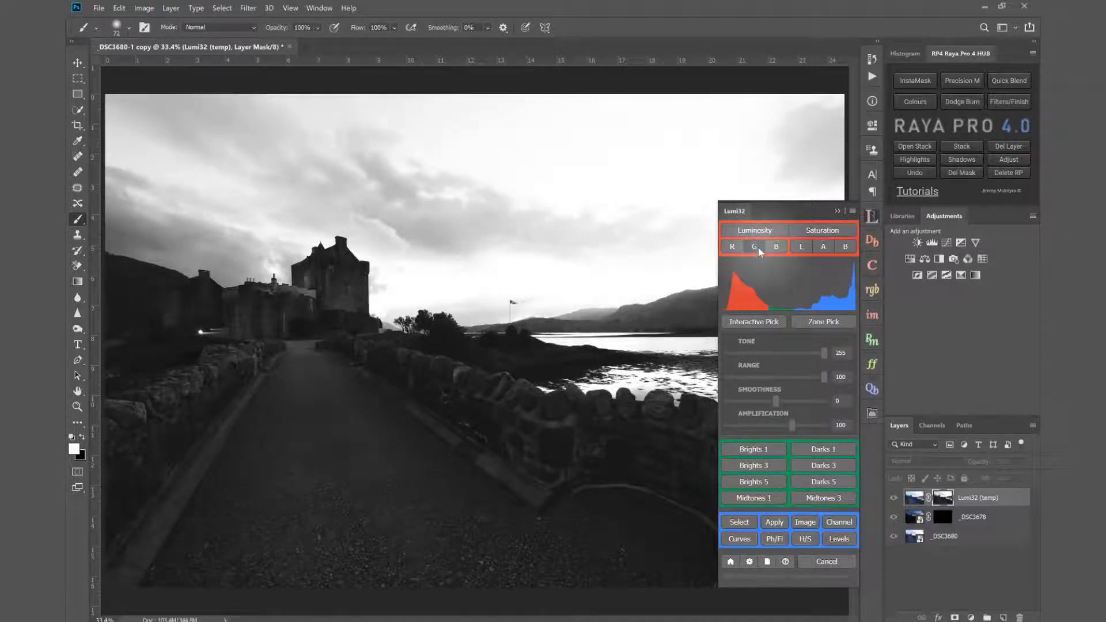
click(775, 248)
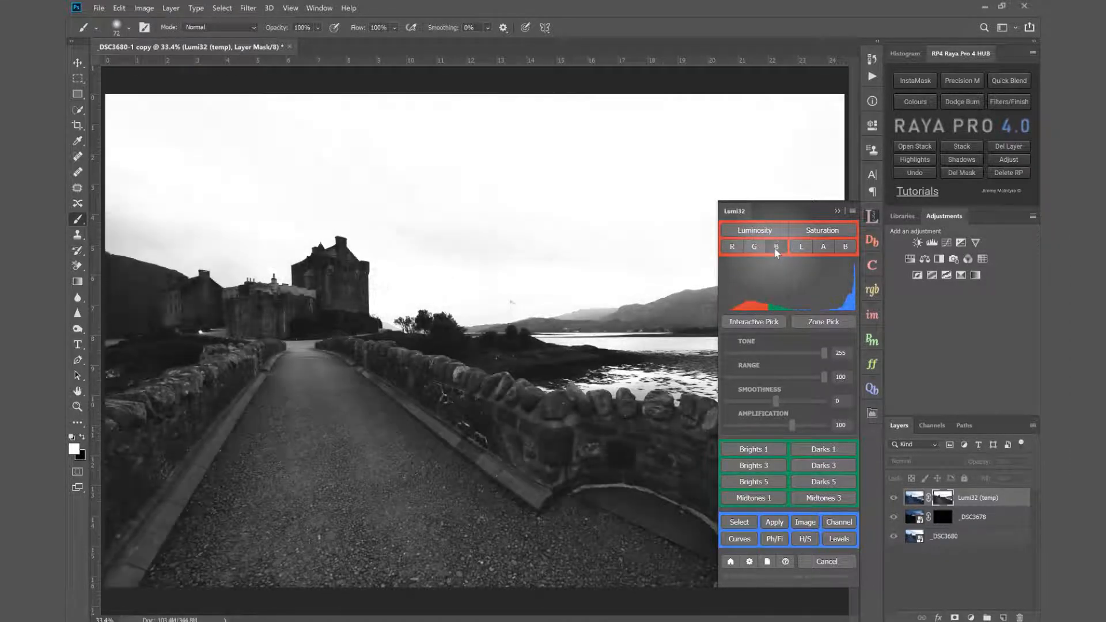
Refine the luminosity mask to range 84 and smoothness 49, and load it as a selection for the _DSC3678 layer mask
click(809, 376)
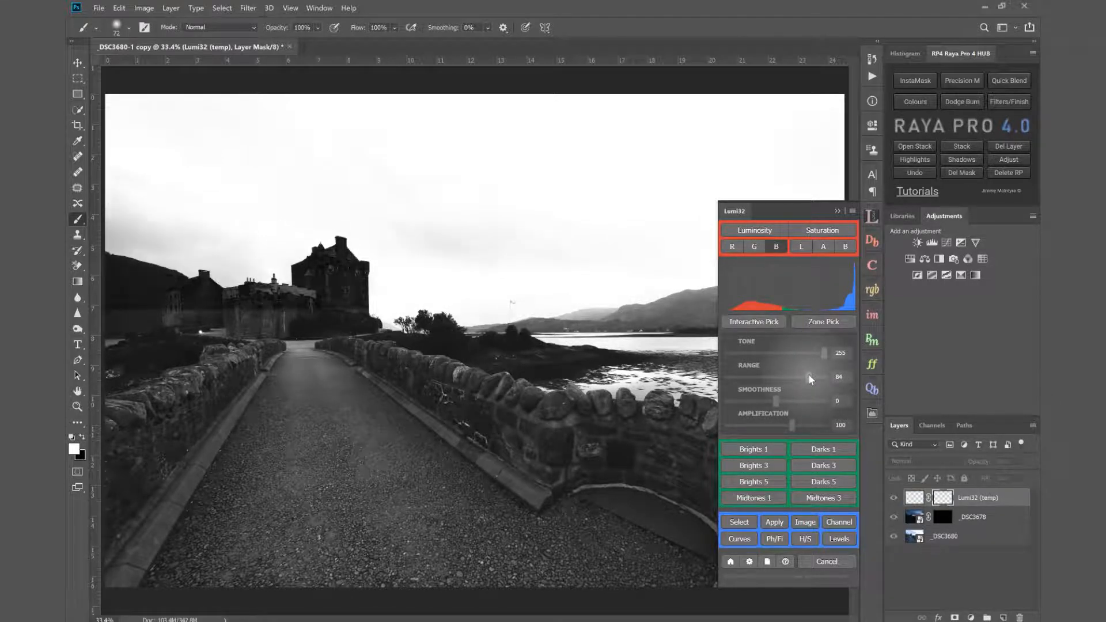
click(795, 403)
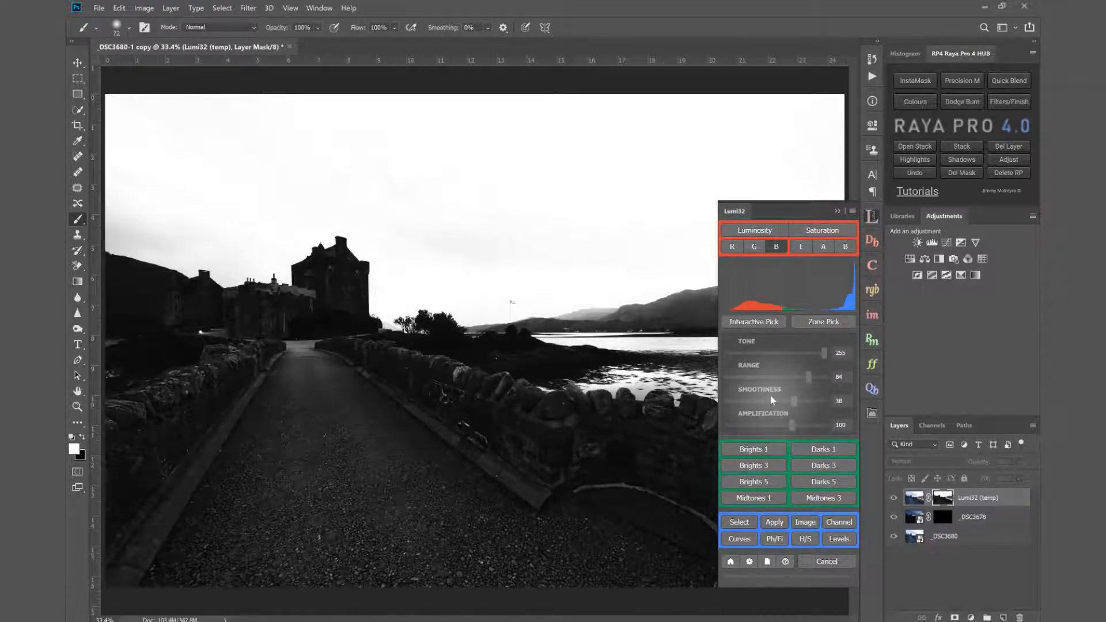
click(799, 402)
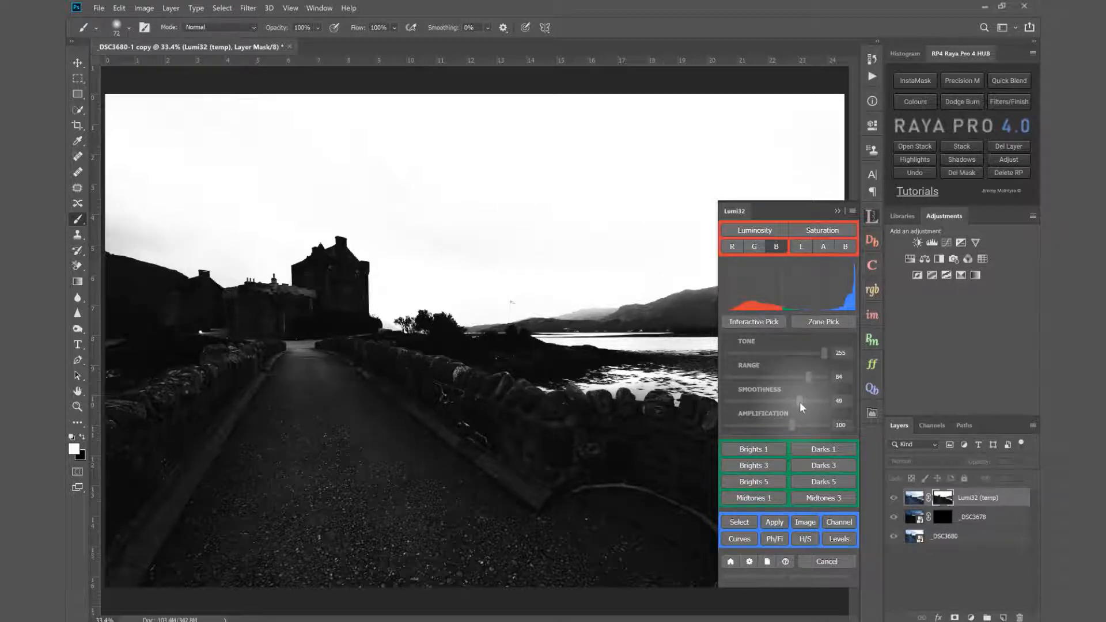
click(741, 522)
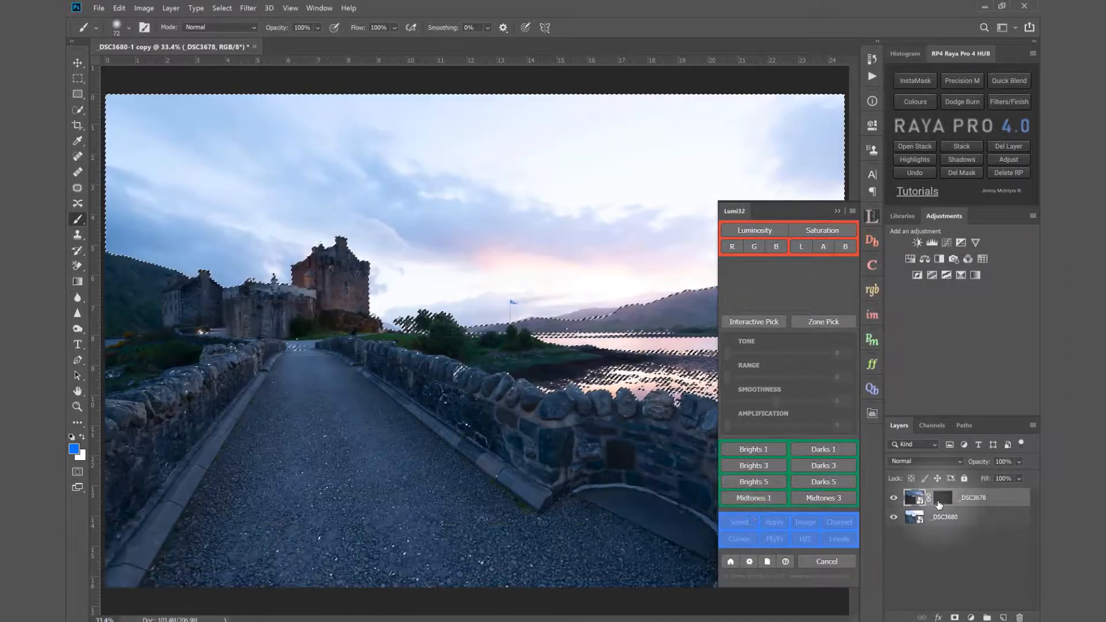
click(838, 211)
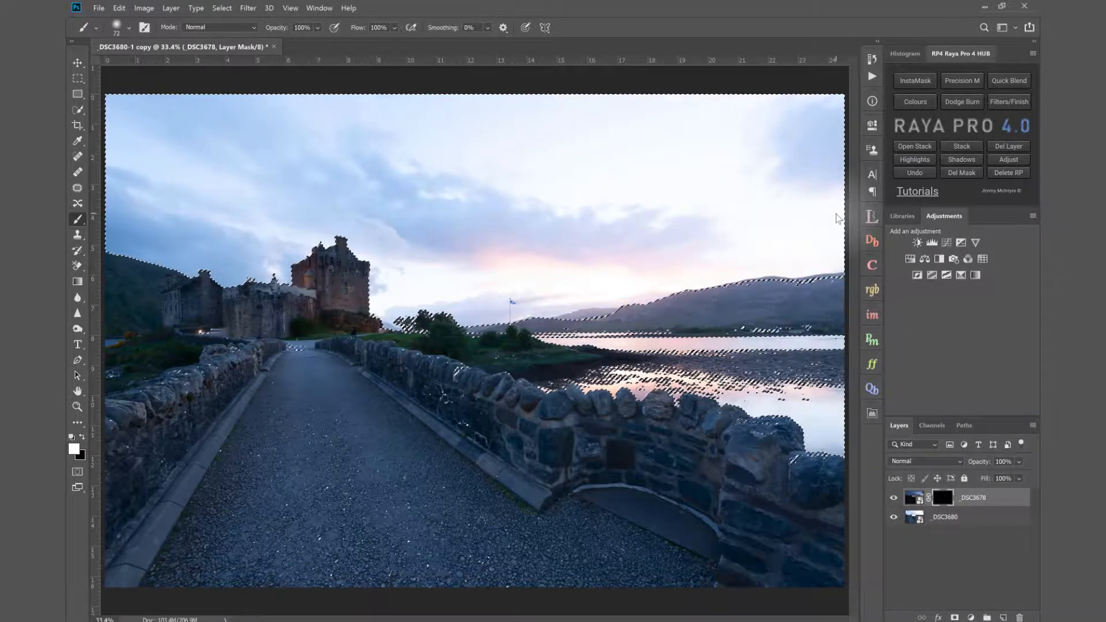
Hide the selection outline and paint white with a large soft brush on the _DSC3678 mask over the sky, horizon and water
key(ctrl+d)
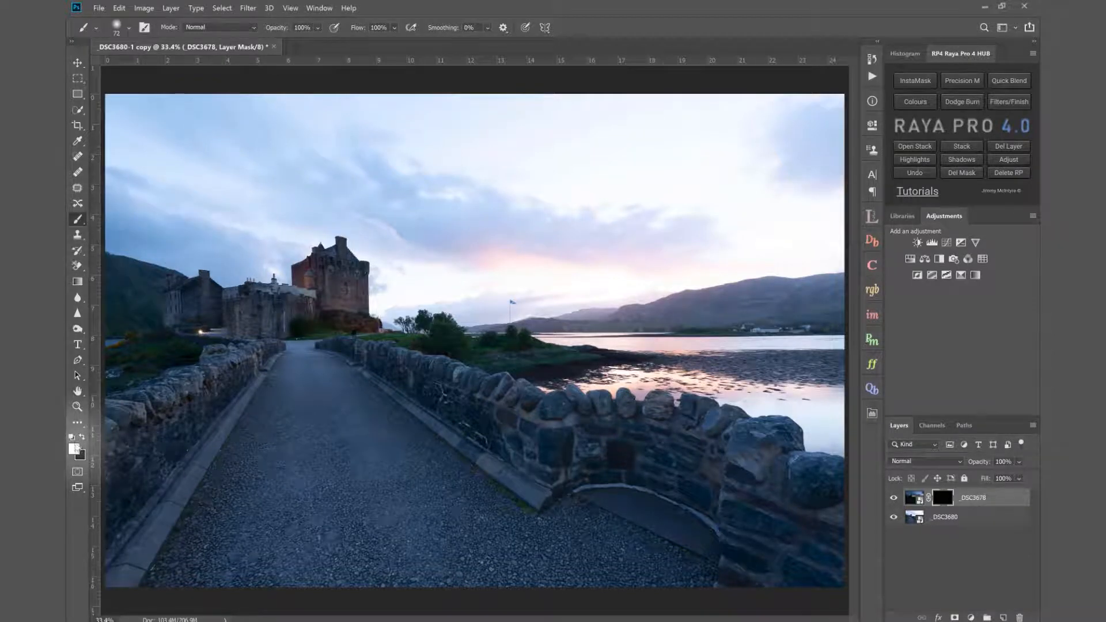
drag(386, 304, 662, 340)
mouse_move(426, 186)
mouse_down()
mouse_move(823, 100)
mouse_move(938, 121)
mouse_move(904, 173)
mouse_move(800, 217)
mouse_move(624, 219)
mouse_move(534, 253)
mouse_move(425, 242)
mouse_move(334, 216)
mouse_move(429, 200)
mouse_move(397, 229)
mouse_move(324, 231)
mouse_move(881, 169)
mouse_move(907, 424)
mouse_move(583, 370)
mouse_move(563, 363)
mouse_move(585, 336)
mouse_move(533, 334)
mouse_move(983, 315)
mouse_move(962, 211)
mouse_move(562, 9)
mouse_move(68, 94)
mouse_up()
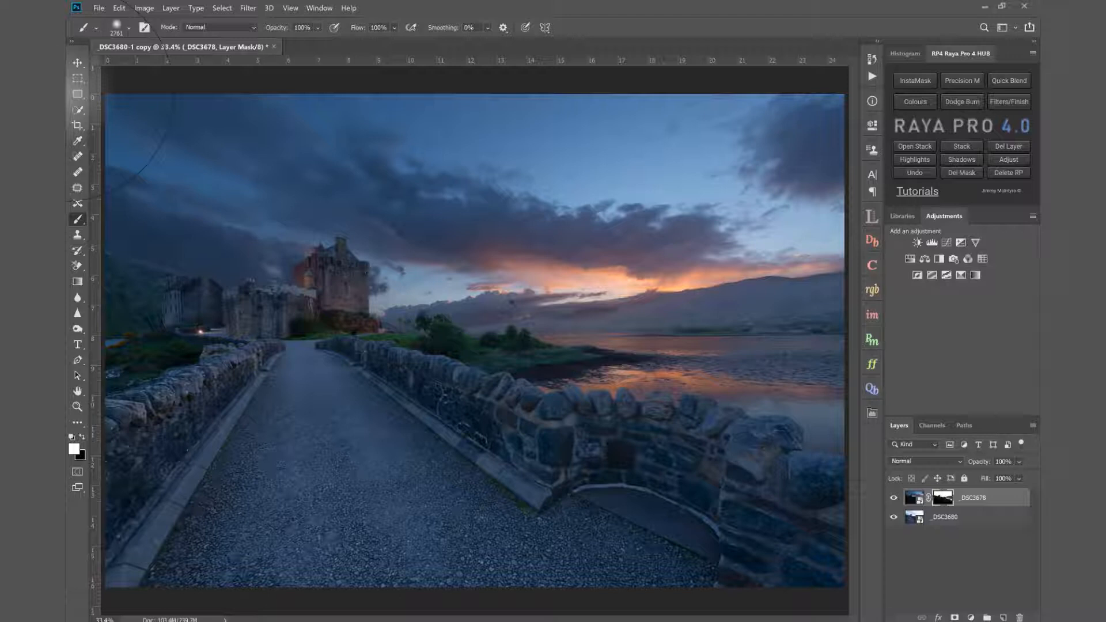
Compare the blend with the _DSC3678 layer hidden, shown and at reduced opacity, returning its opacity to 100%
click(893, 498)
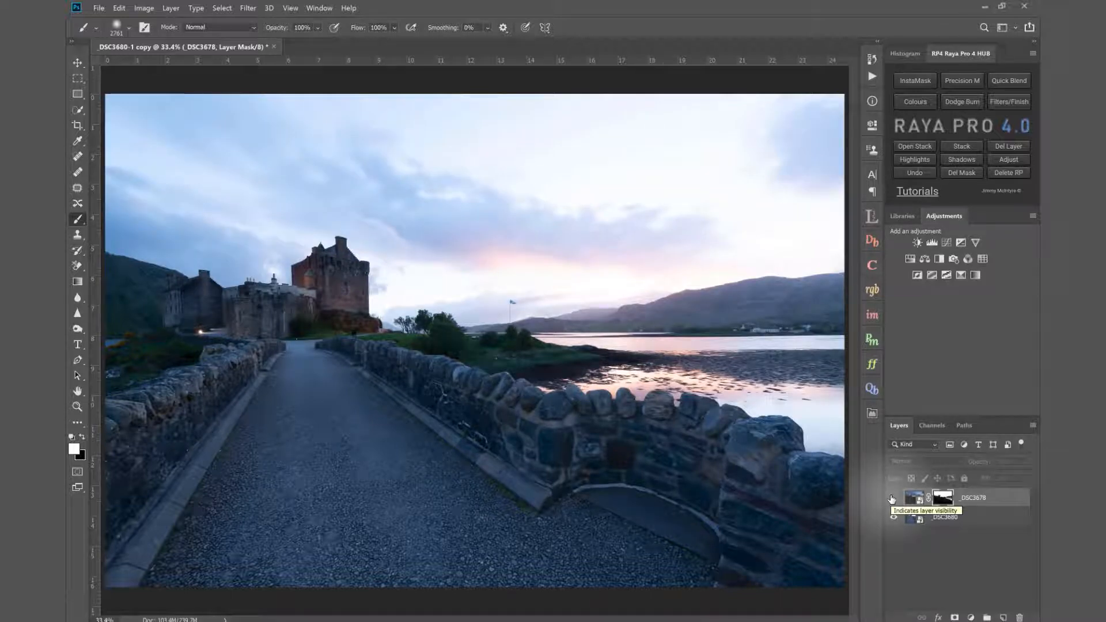
click(892, 498)
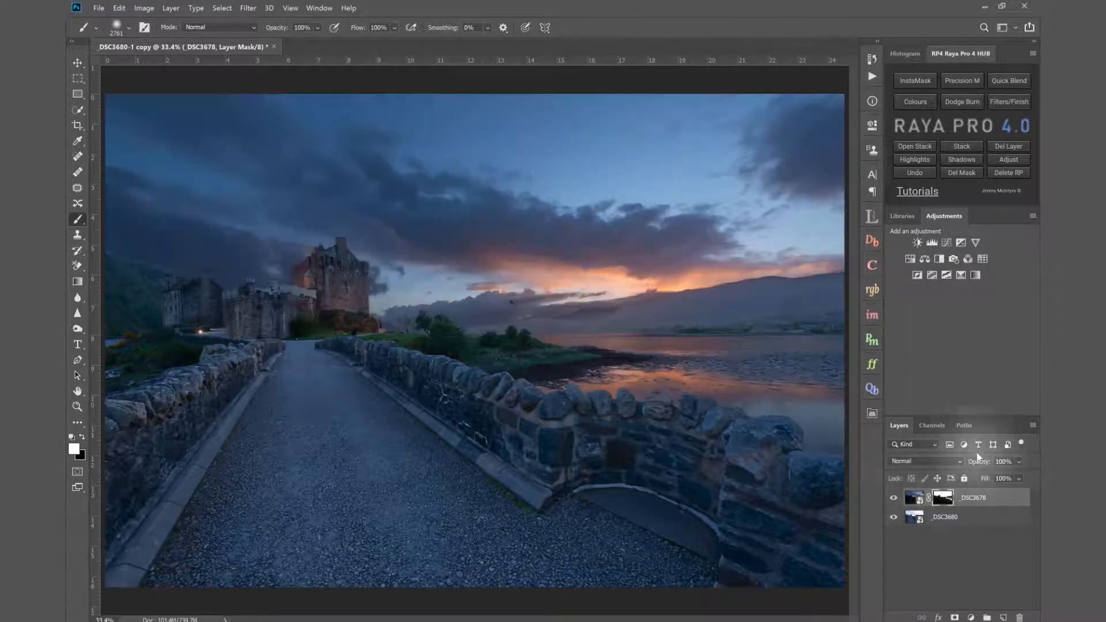
mouse_move(986, 467)
mouse_down()
mouse_move(950, 464)
mouse_move(1020, 458)
mouse_move(991, 461)
mouse_up()
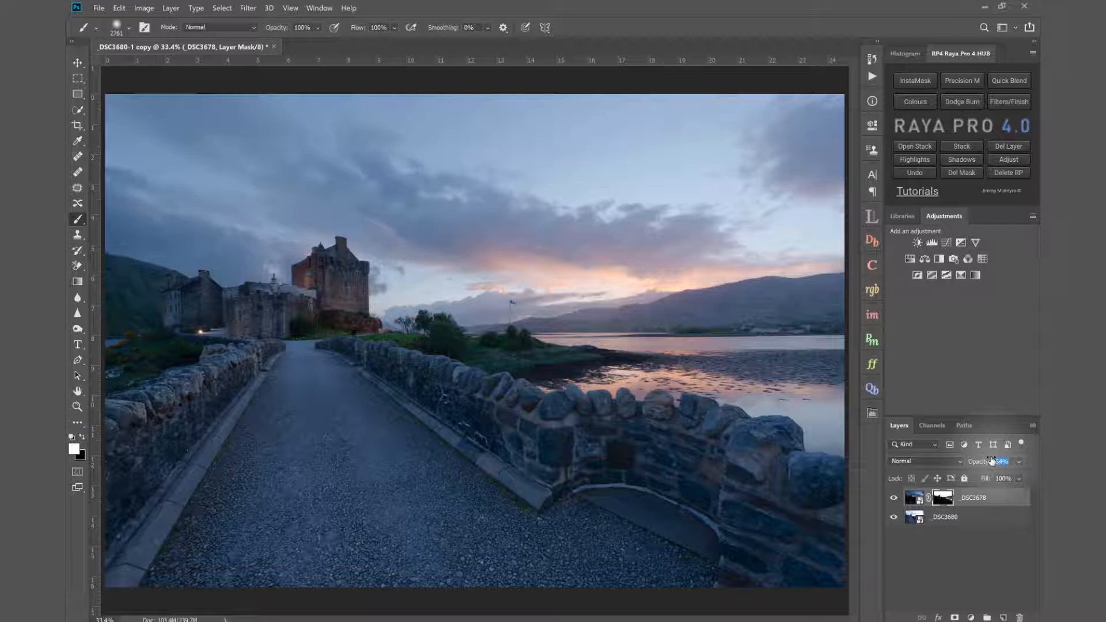
drag(991, 461, 1031, 459)
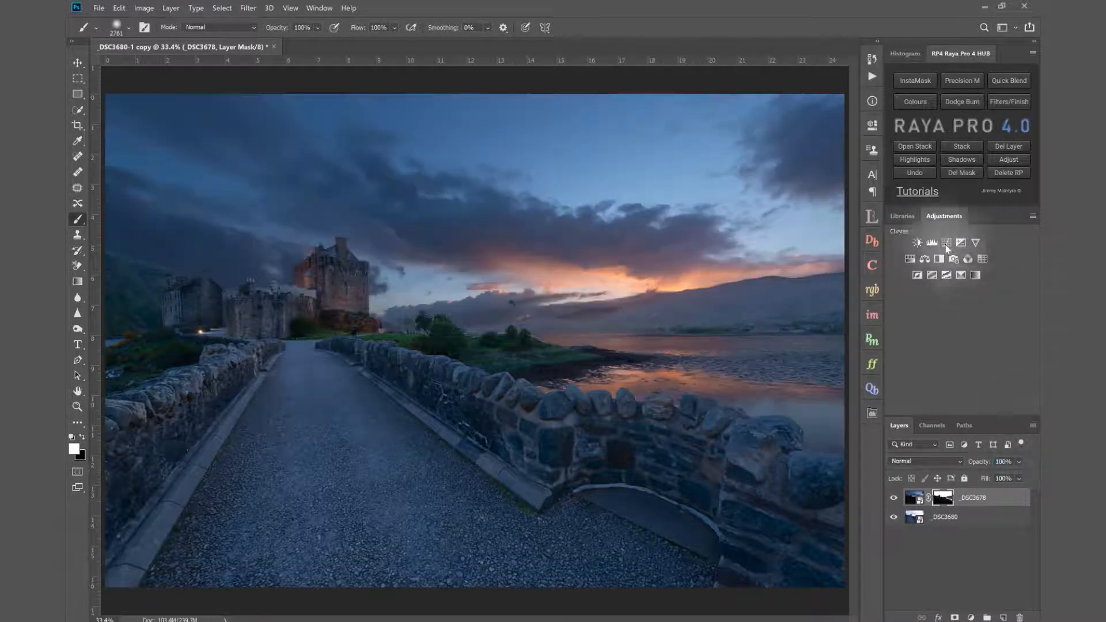
Try brightening the _DSC3678 layer with a clipped Curves adjustment that raises the midtones, and delete that adjustment layer
click(947, 243)
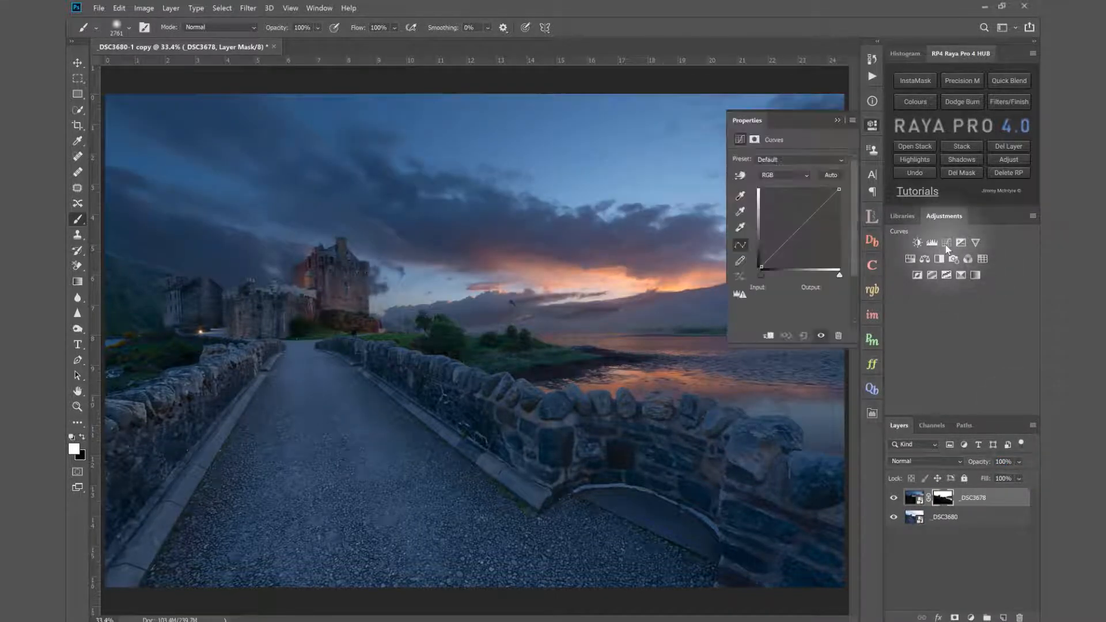
click(769, 335)
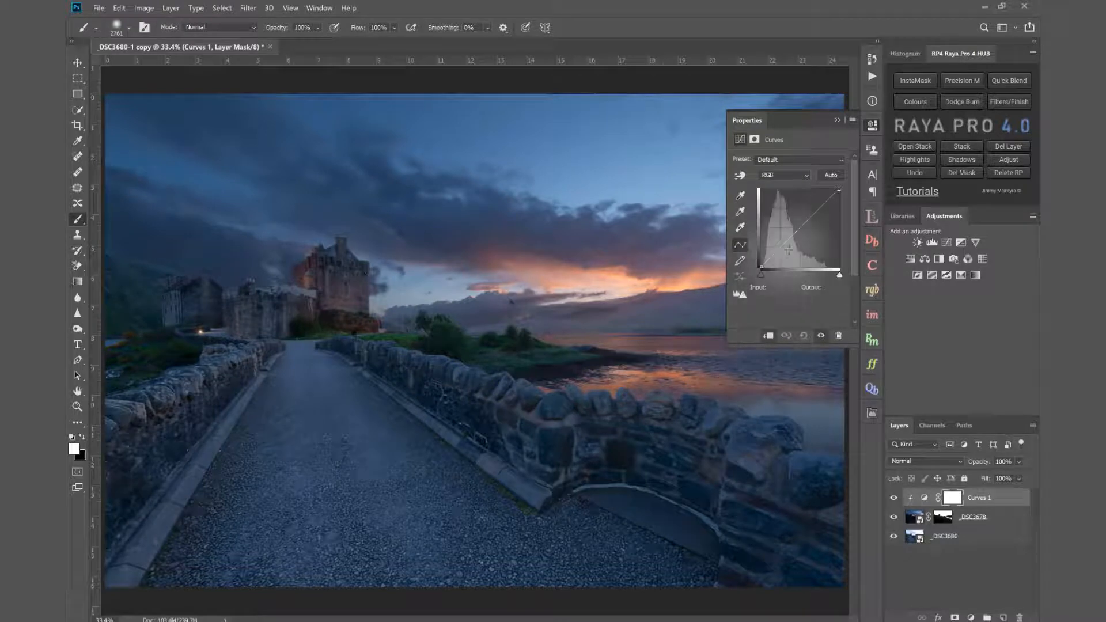
drag(805, 223, 800, 203)
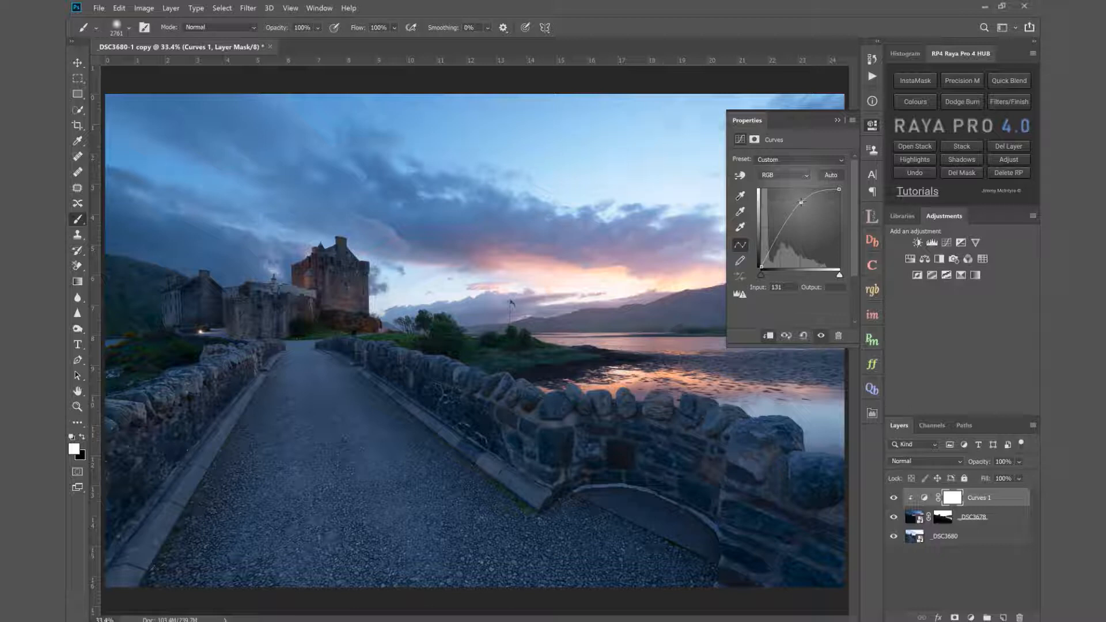
click(1018, 146)
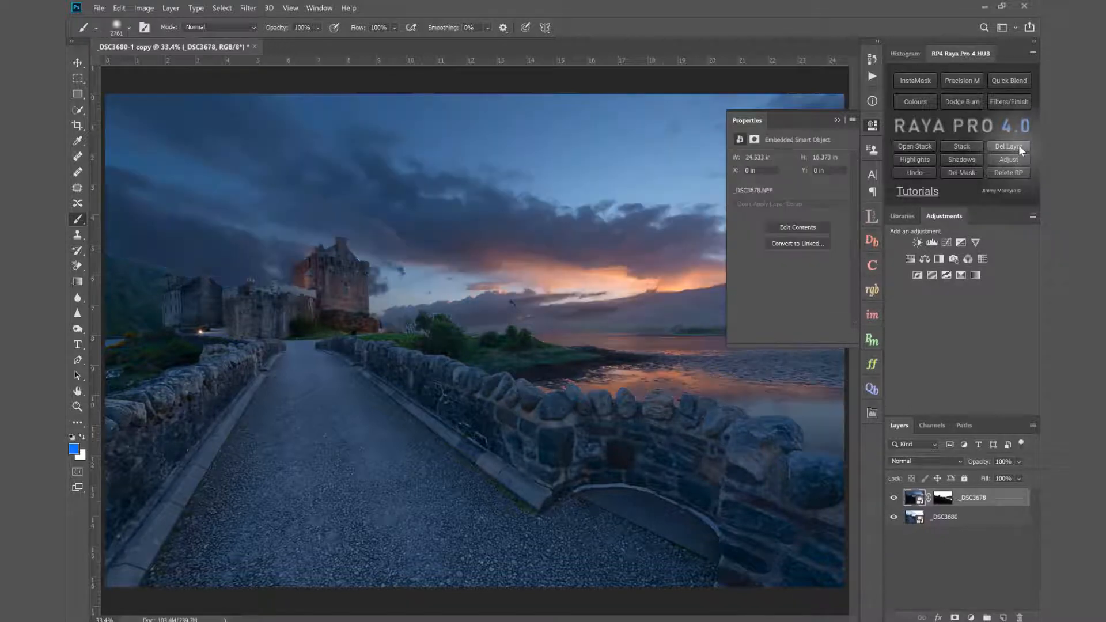
click(838, 116)
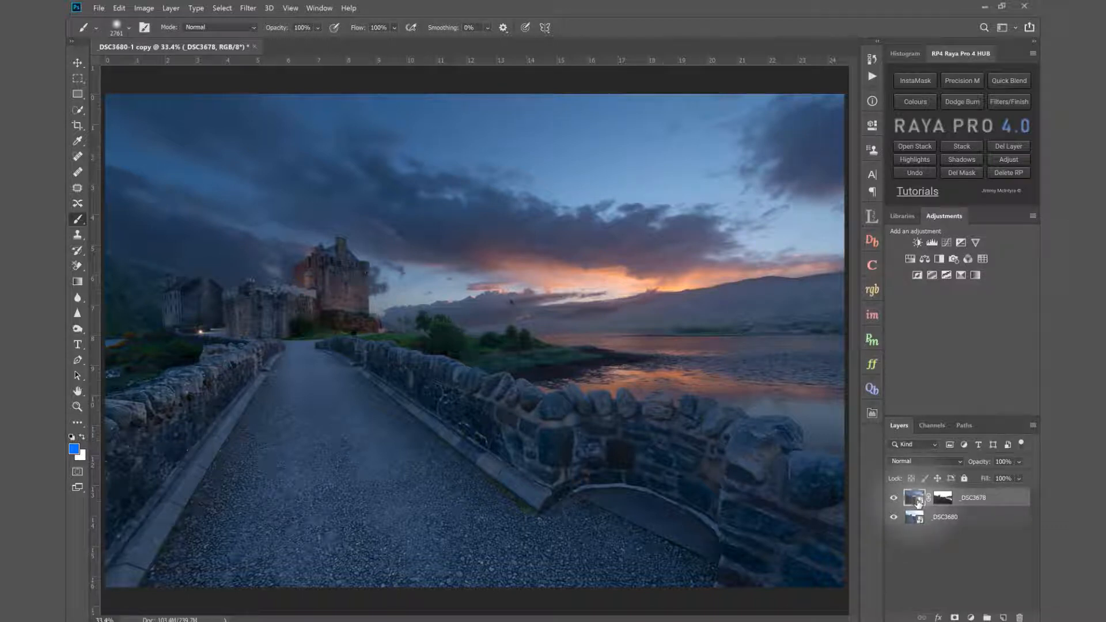
Edit the _DSC3678 smart object's raw settings to Exposure +2.20, Highlights -84 and Shadows +8, and apply them
double_click(917, 503)
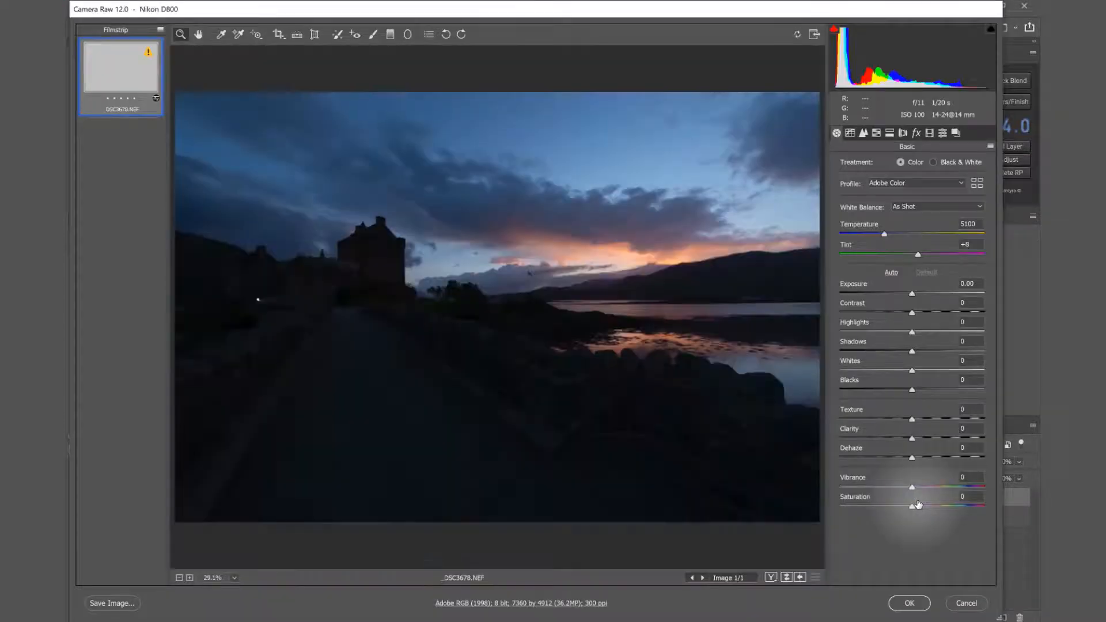
click(937, 295)
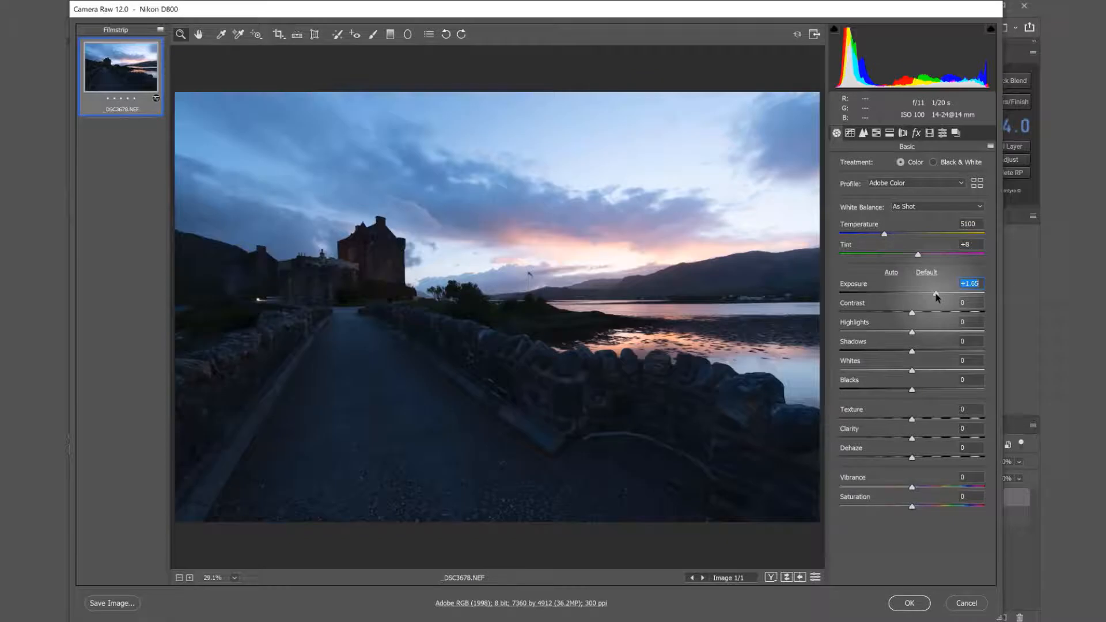
drag(937, 295, 938, 295)
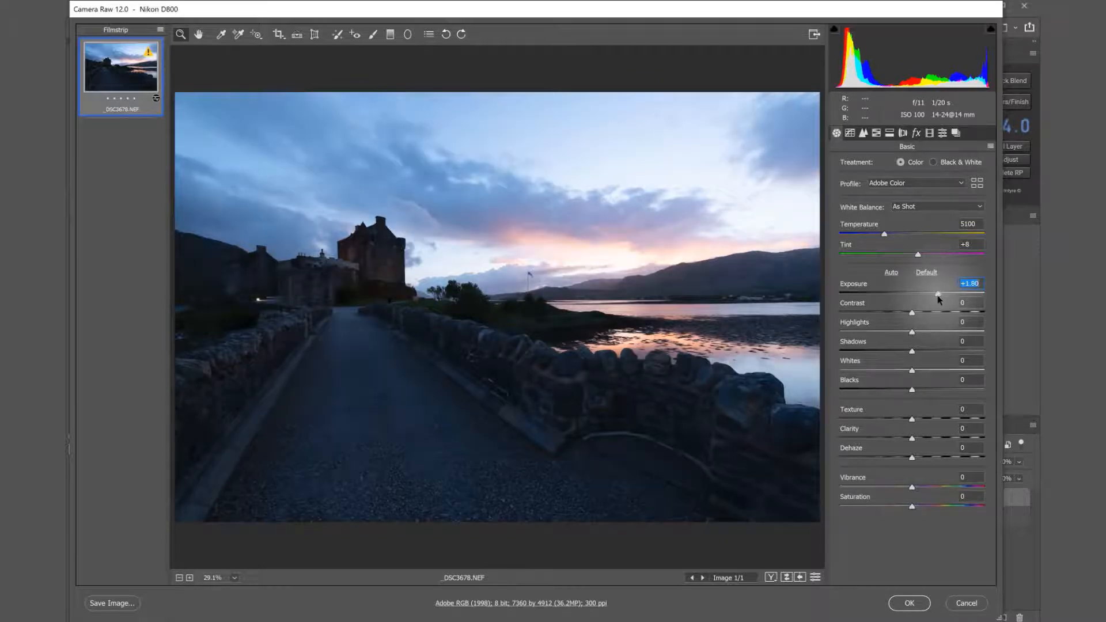
drag(886, 332, 863, 335)
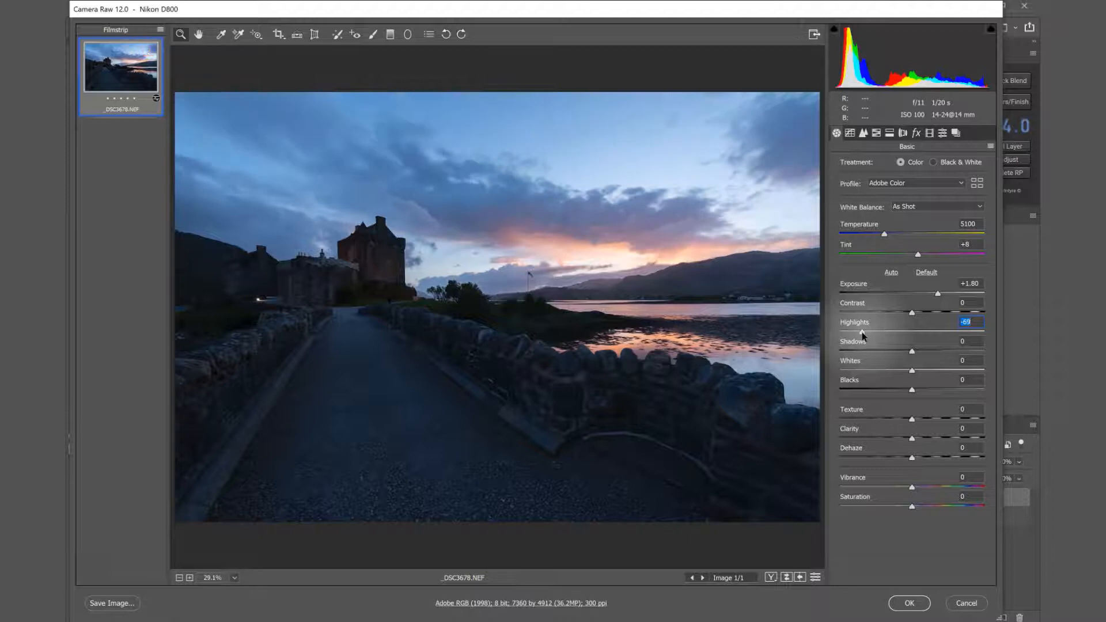
drag(938, 294, 946, 295)
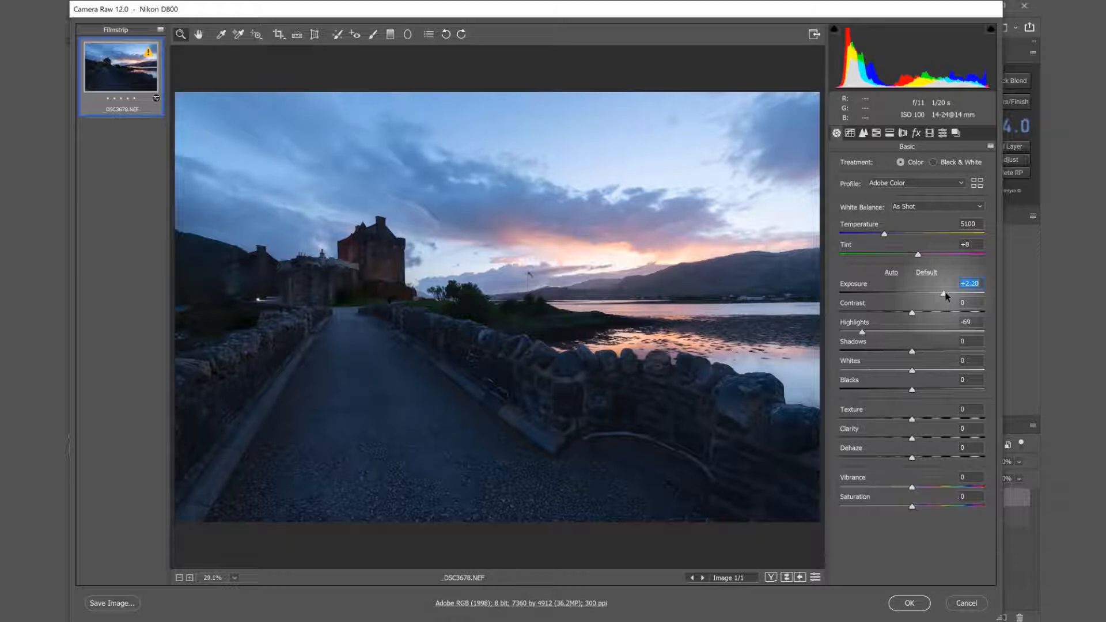
drag(862, 332, 850, 333)
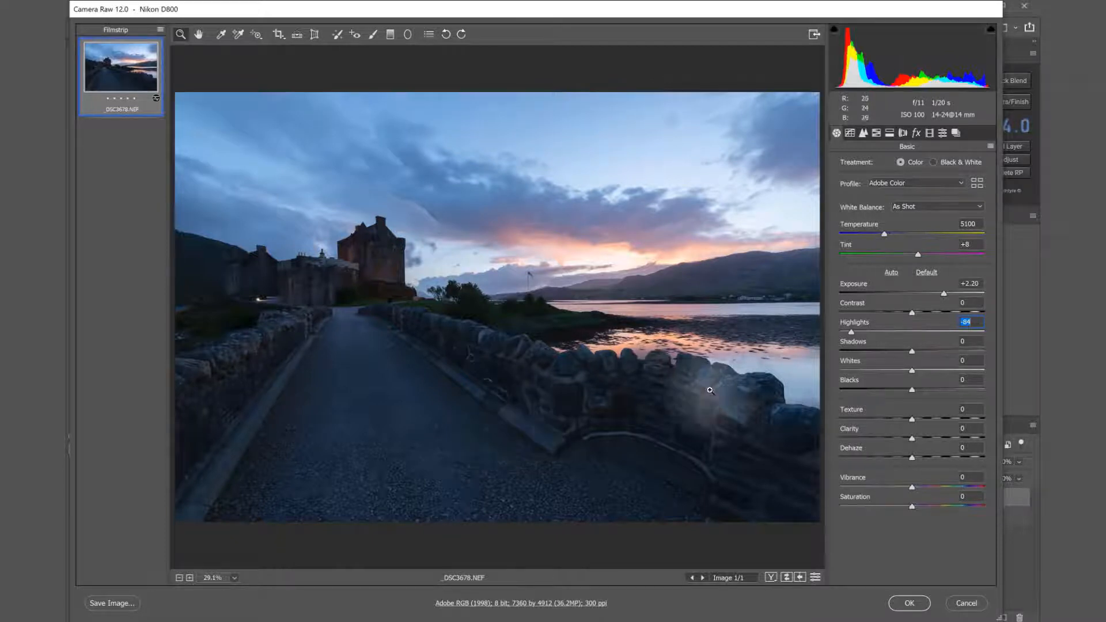
click(918, 350)
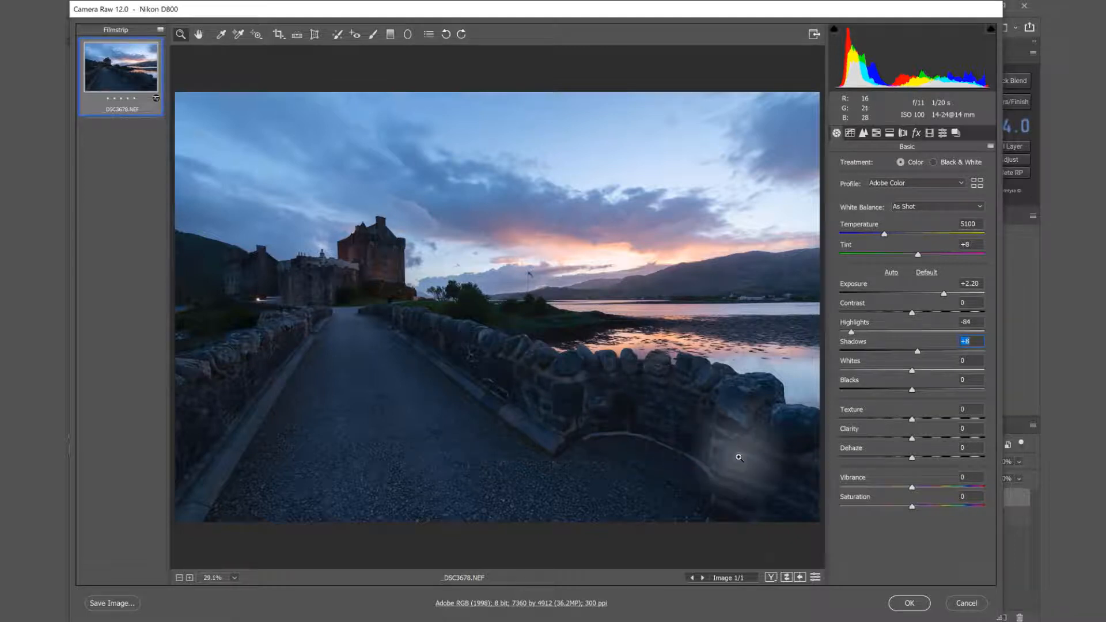
click(906, 601)
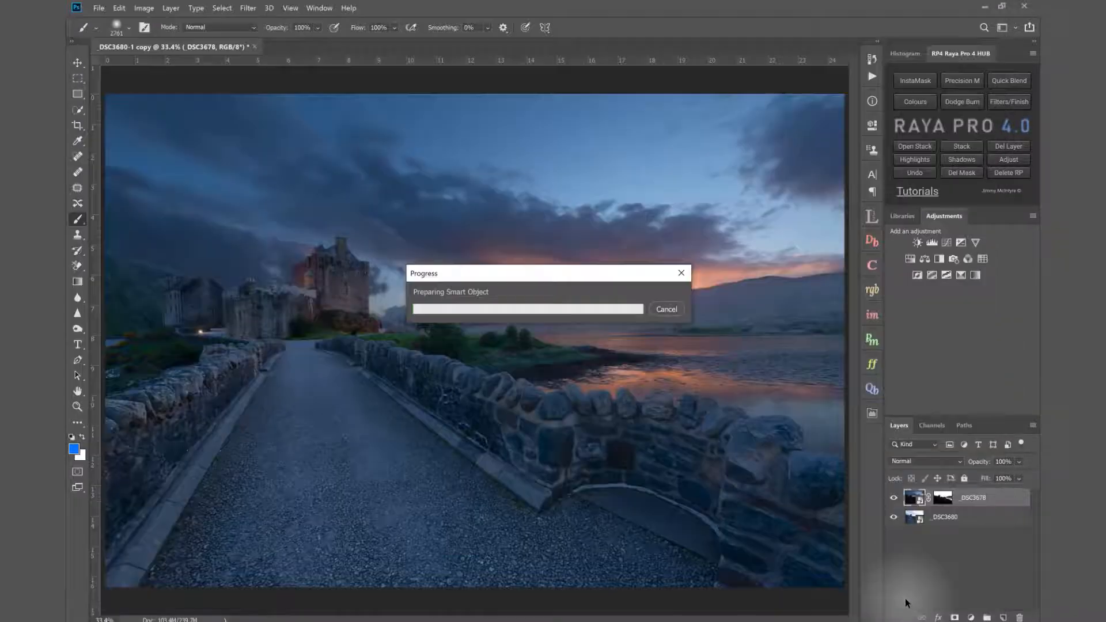
Compare the blend with the _DSC3678 layer hidden and shown, and inspect the horizon around the trees up close
key(z)
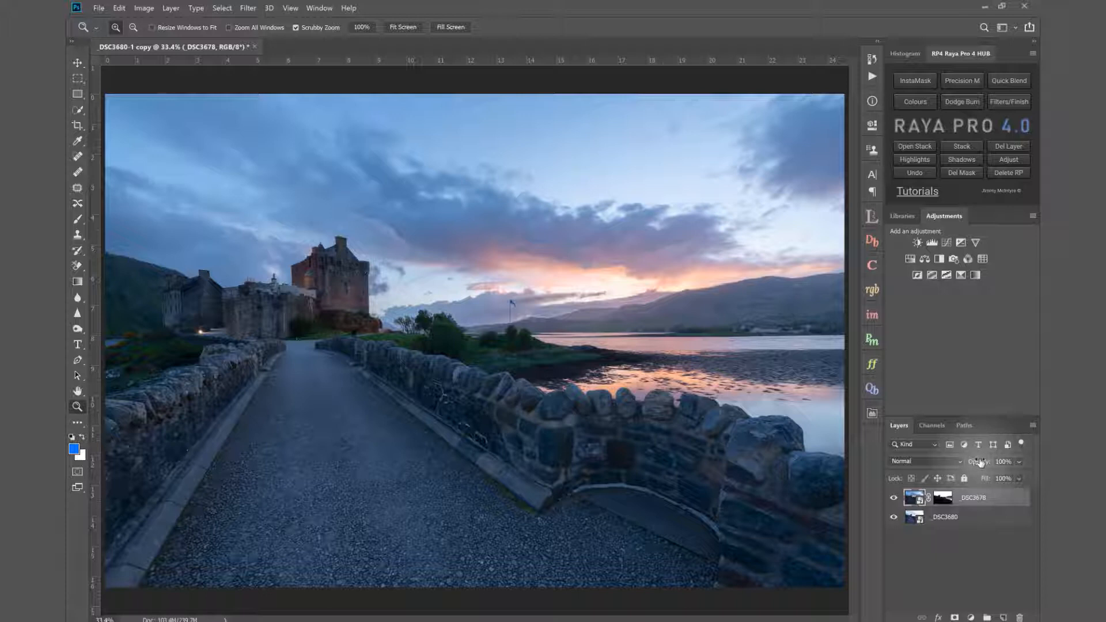
click(893, 498)
click(893, 497)
click(894, 498)
click(893, 498)
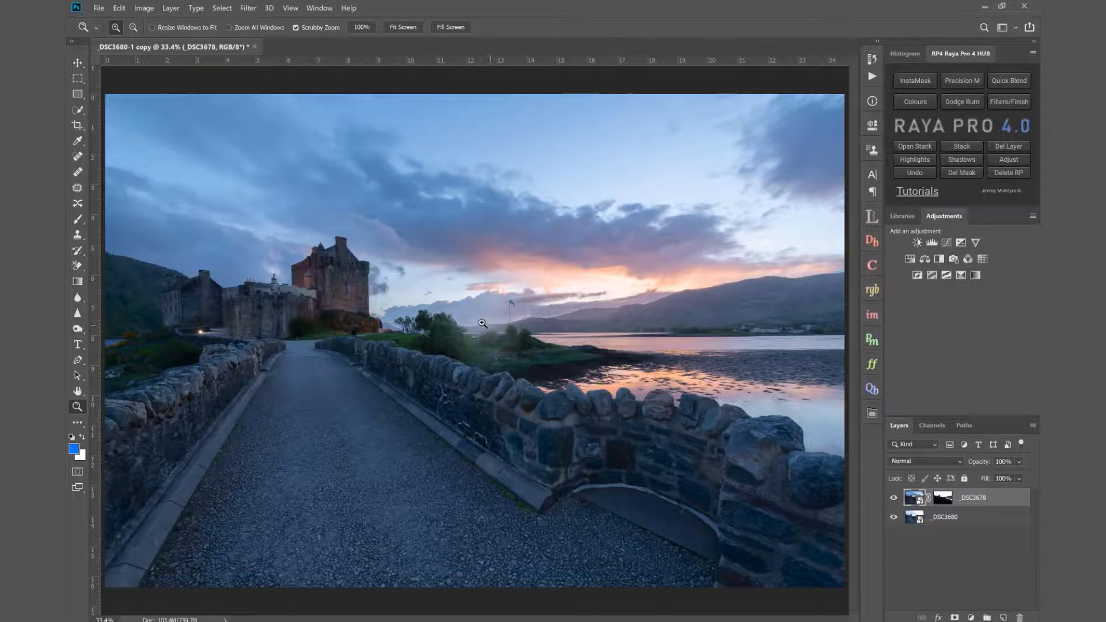
drag(509, 333, 538, 340)
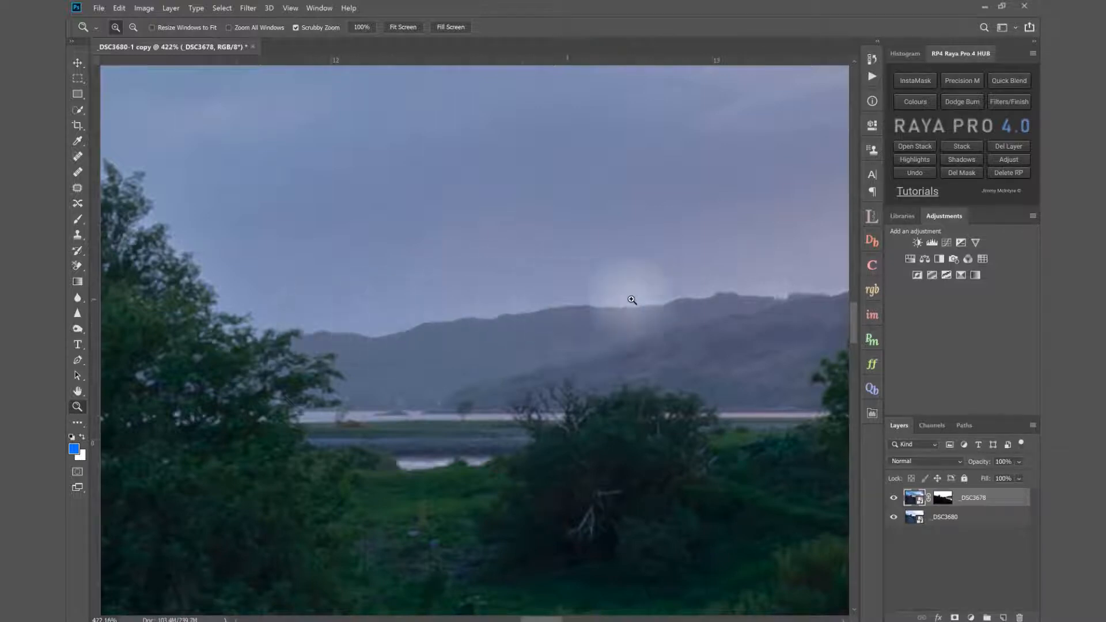
click(404, 29)
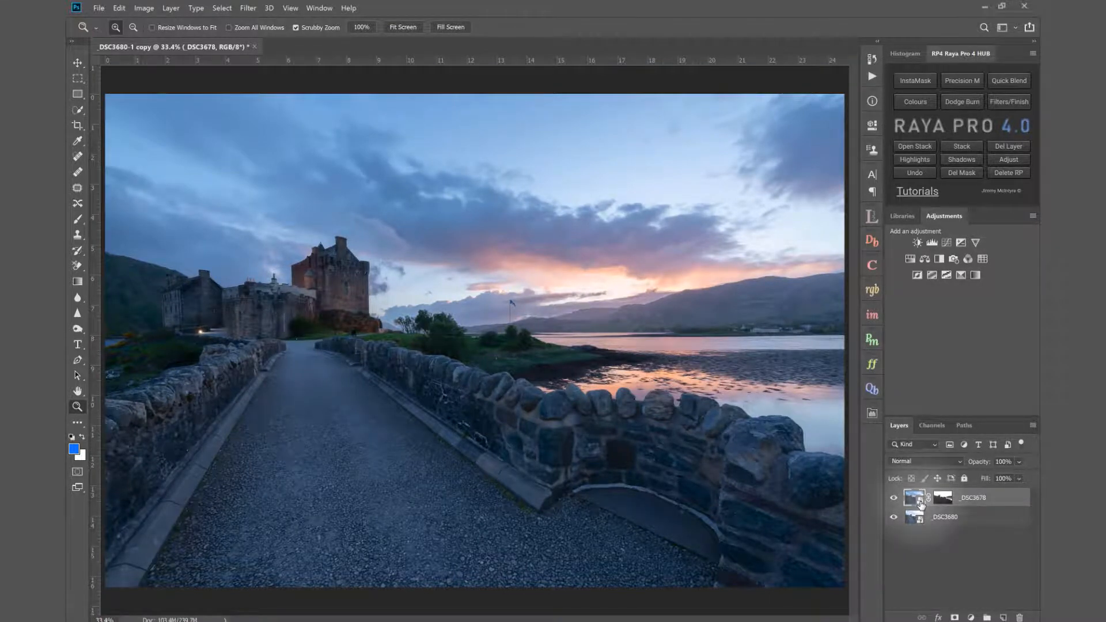
Readjust the sky layer's raw settings to Exposure +1.40, Highlights -51 and Shadows +21, and apply them
double_click(920, 505)
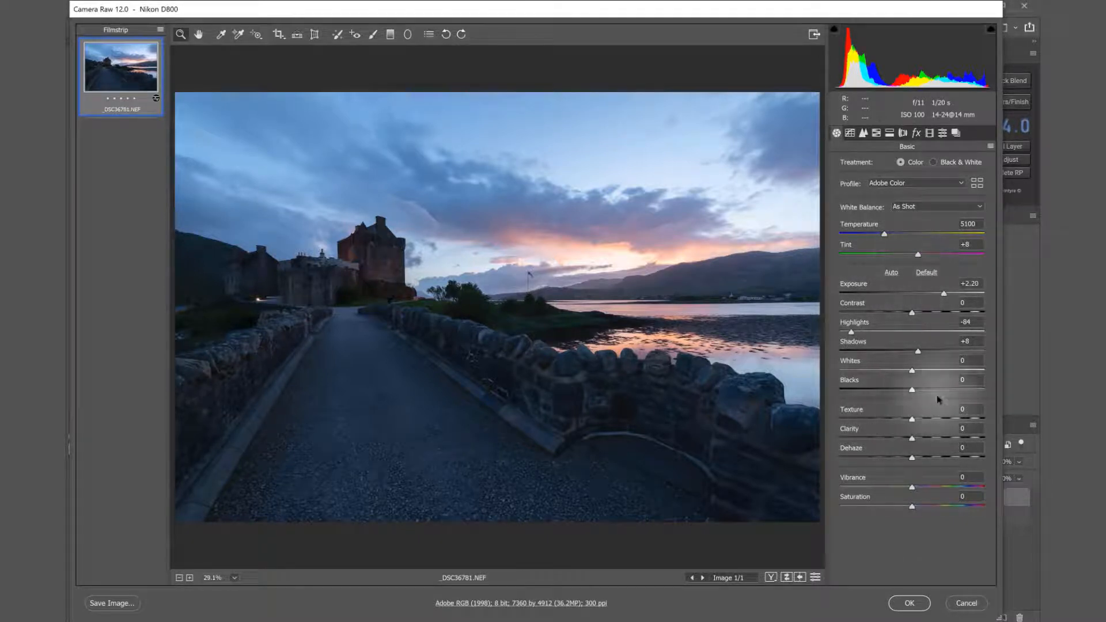
drag(944, 294, 934, 294)
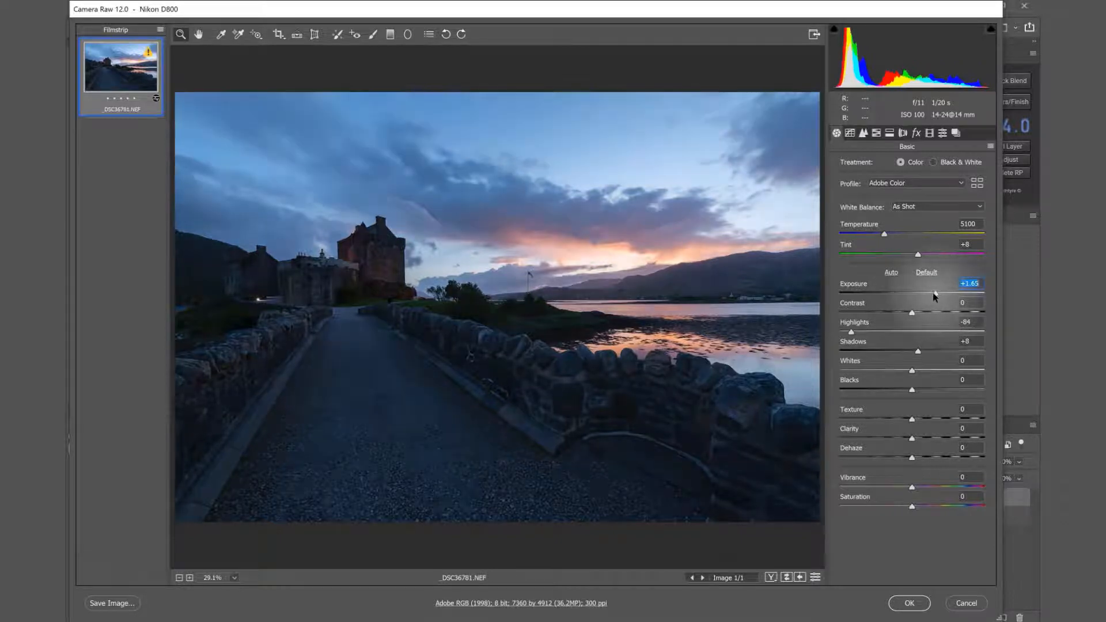
drag(851, 332, 878, 338)
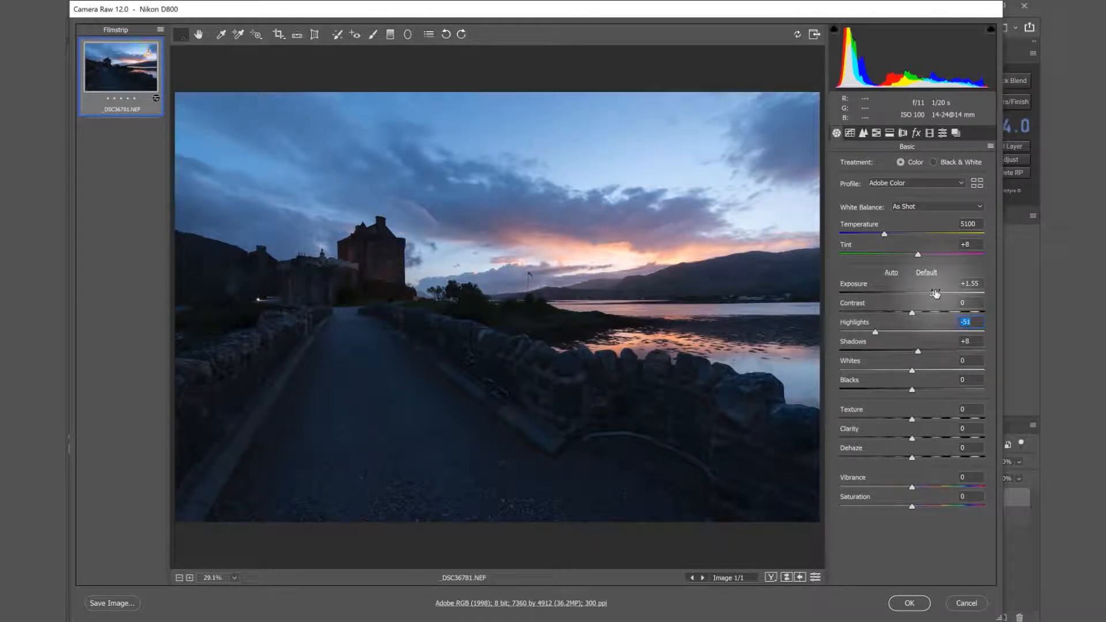
click(934, 295)
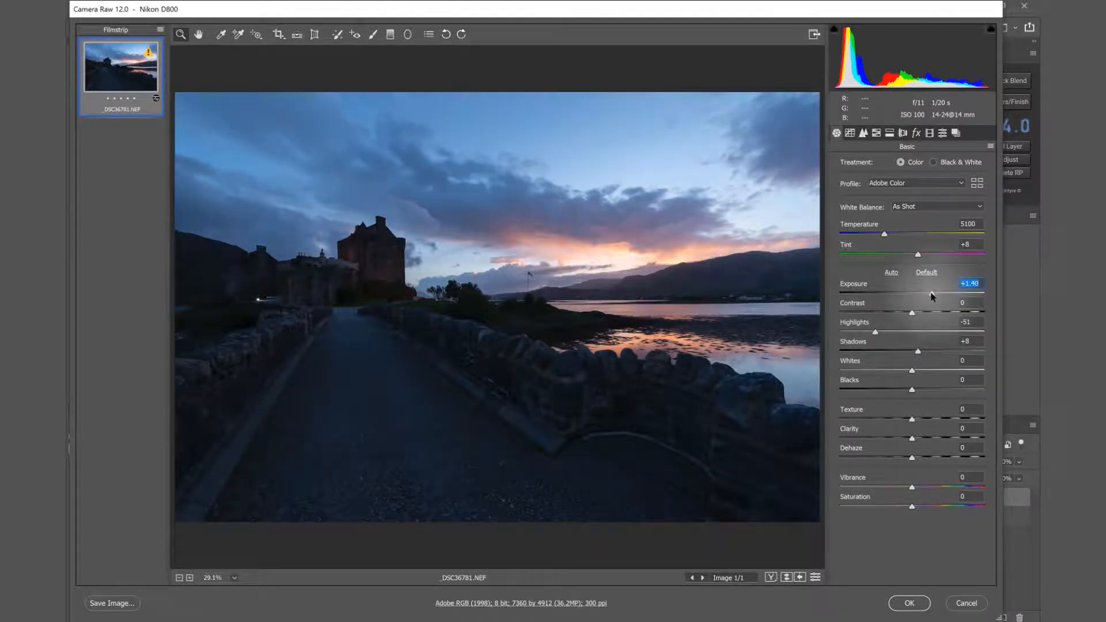
drag(933, 294, 931, 293)
drag(918, 352, 926, 353)
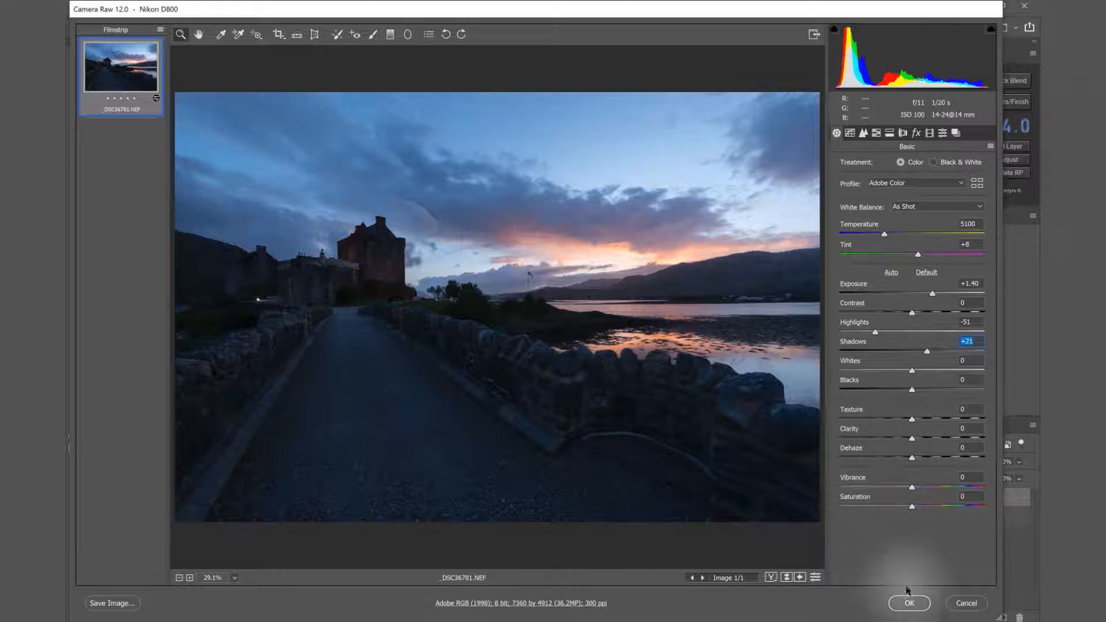
click(909, 603)
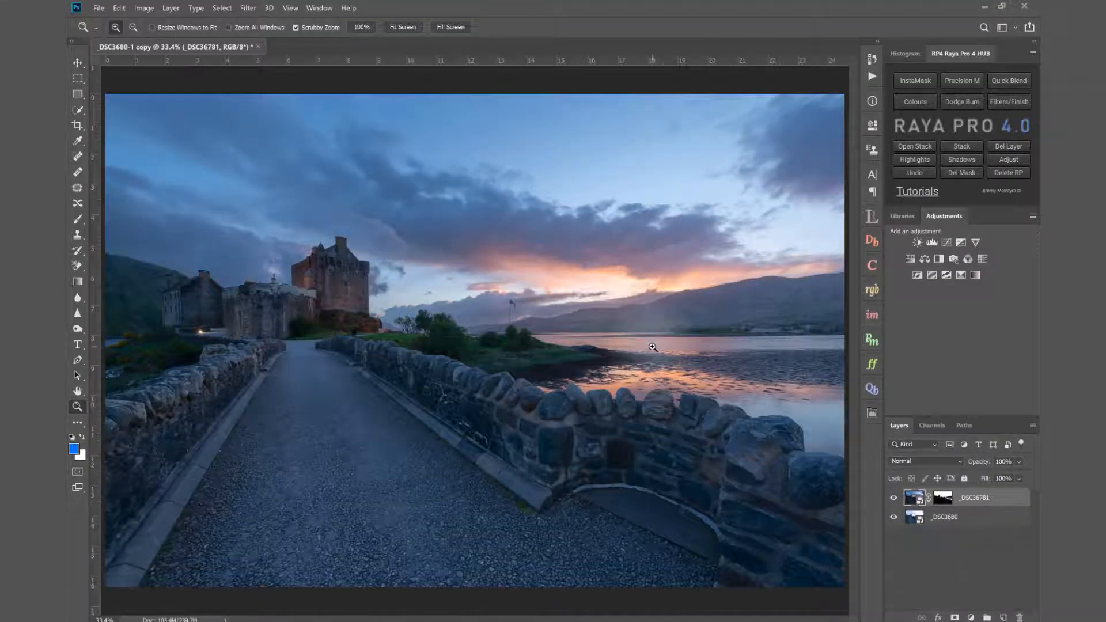
Set the _DSC36781 layer's opacity to 79%, checking the blend up close along the horizon by the trees and flag
drag(490, 327, 536, 331)
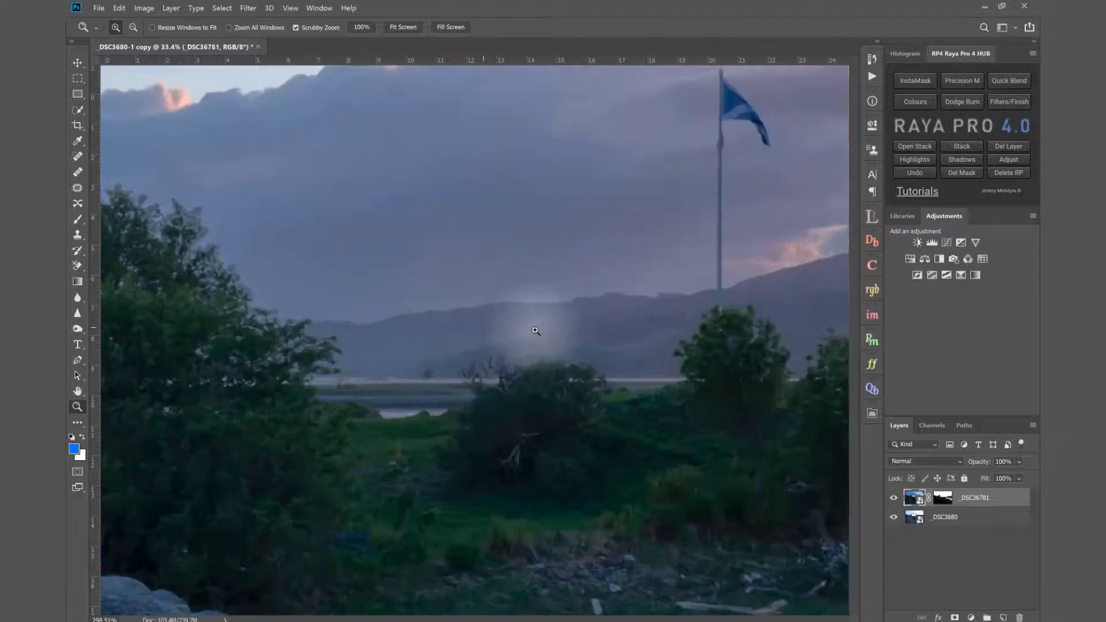
click(403, 27)
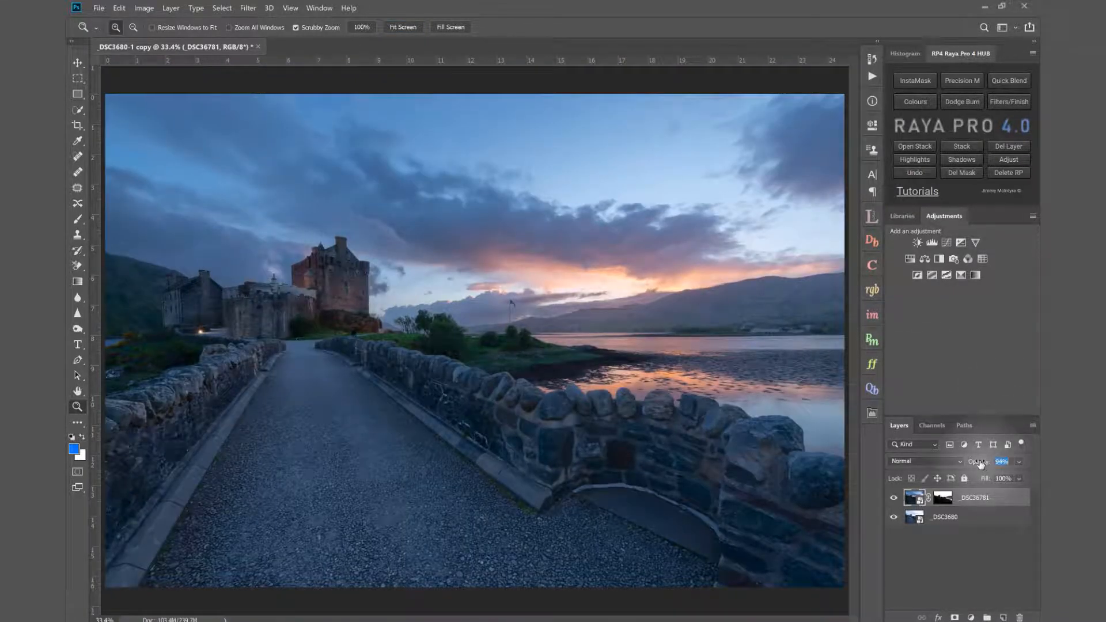
drag(977, 465, 976, 464)
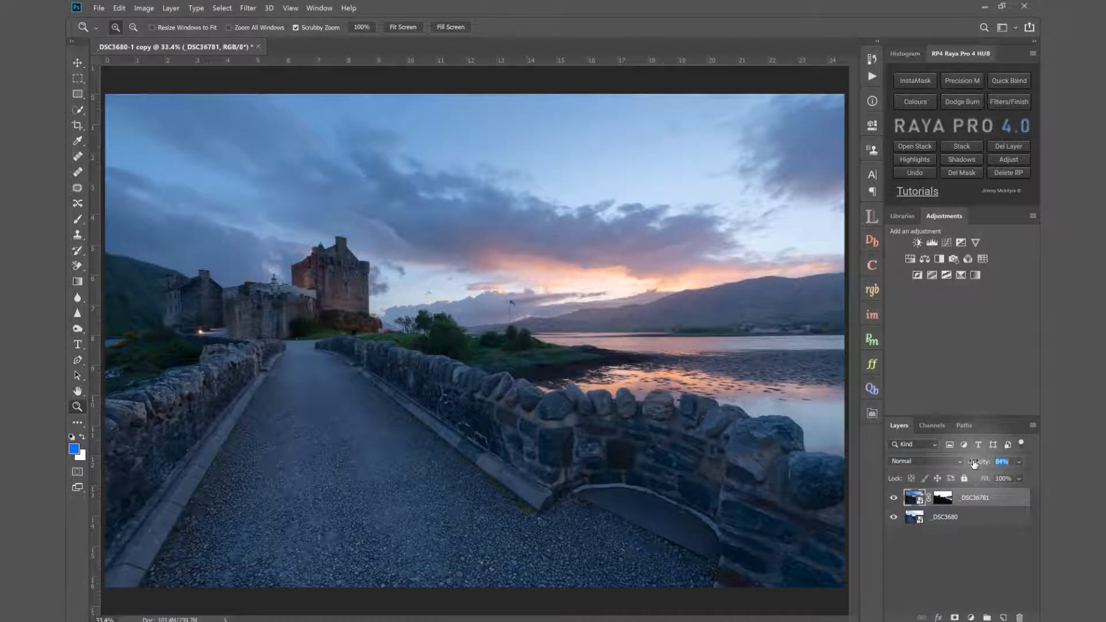
drag(970, 464, 971, 465)
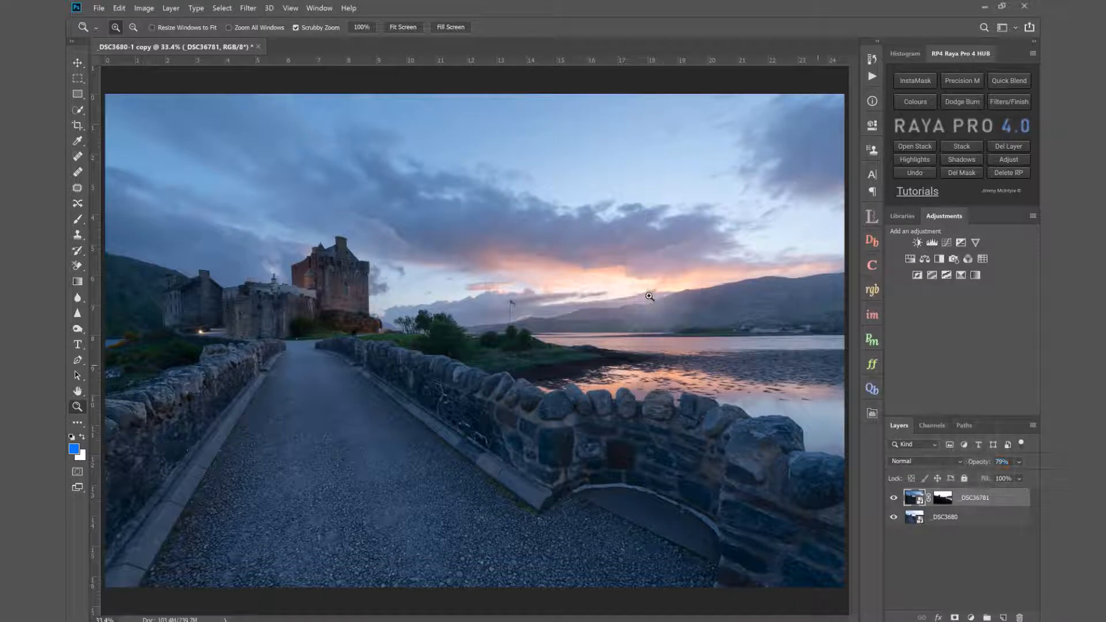
drag(513, 342, 553, 334)
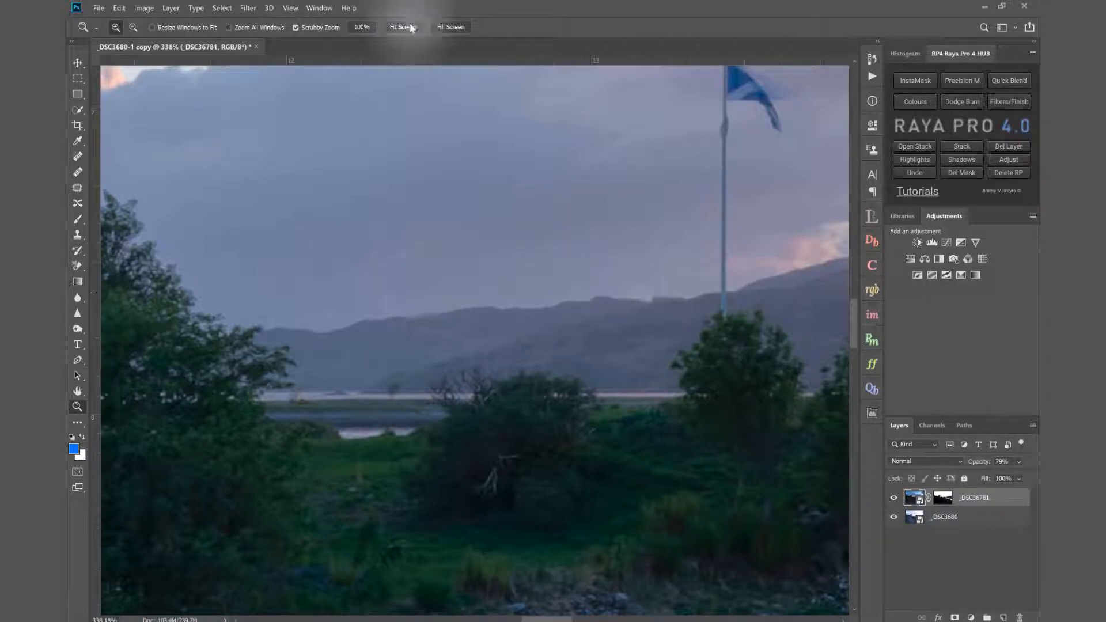
click(408, 26)
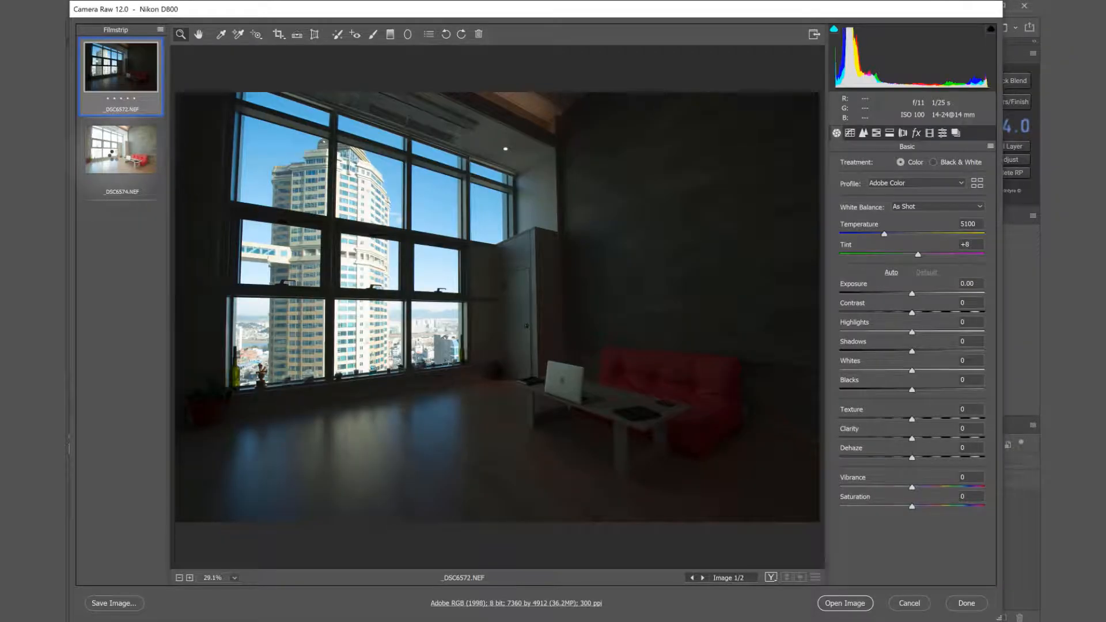
Compare the dark _DSC6572 and bright _DSC6574 interior exposures in Camera Raw and select both images
click(119, 148)
click(118, 84)
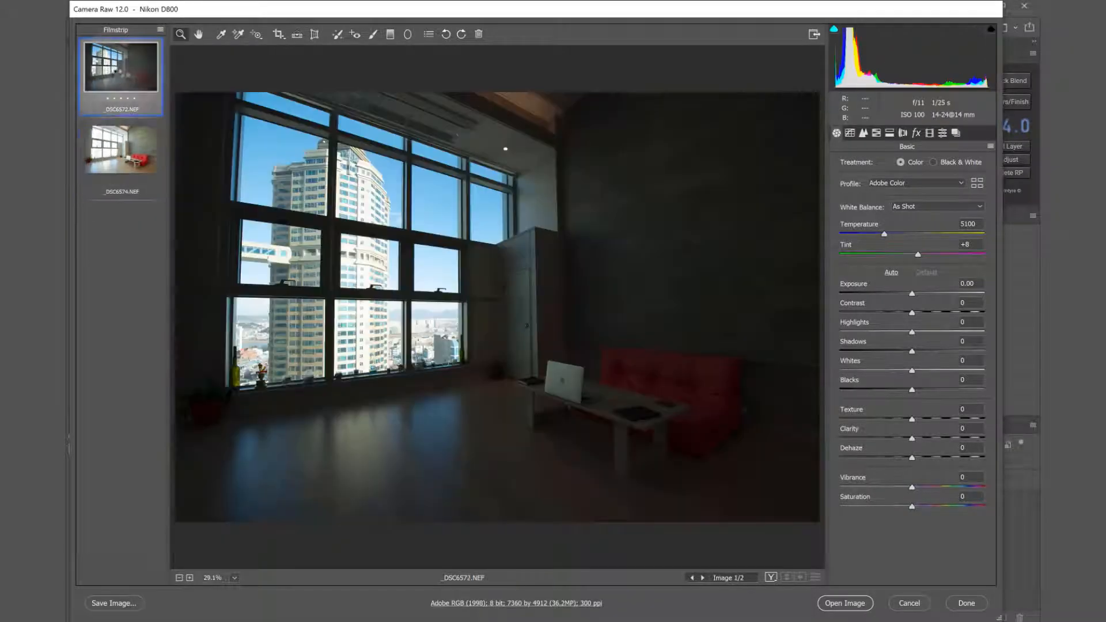
click(115, 147)
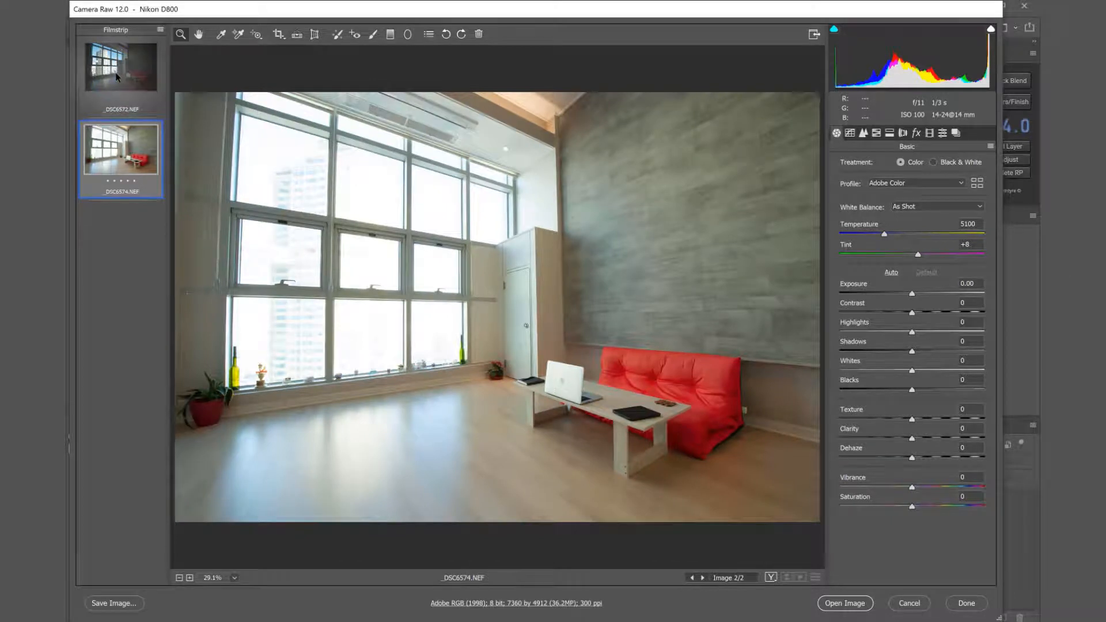
shift+click(116, 76)
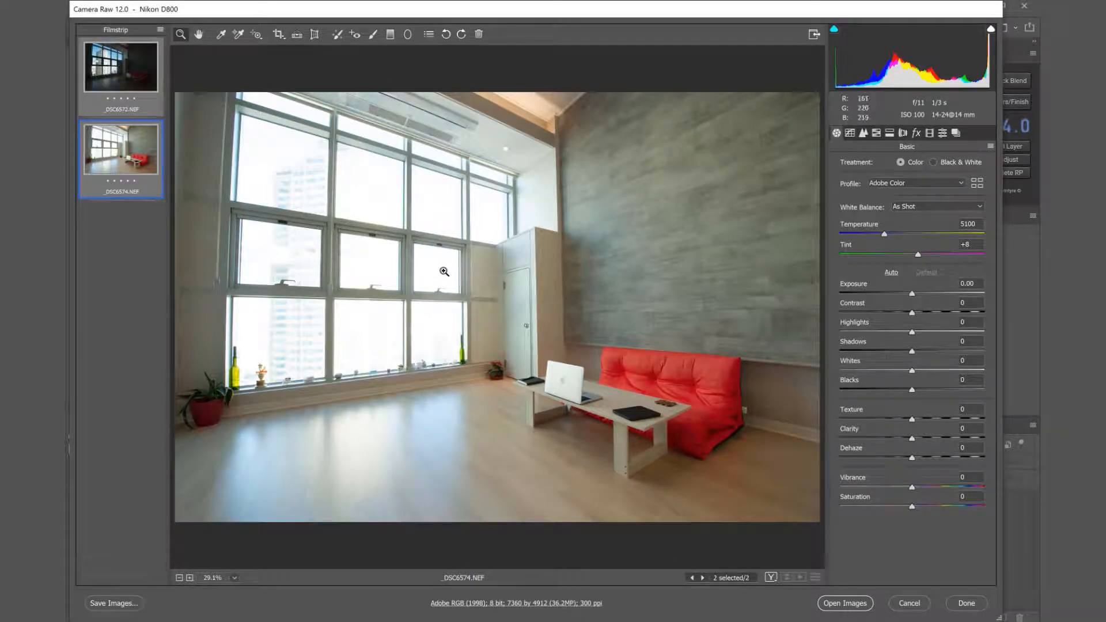
click(103, 150)
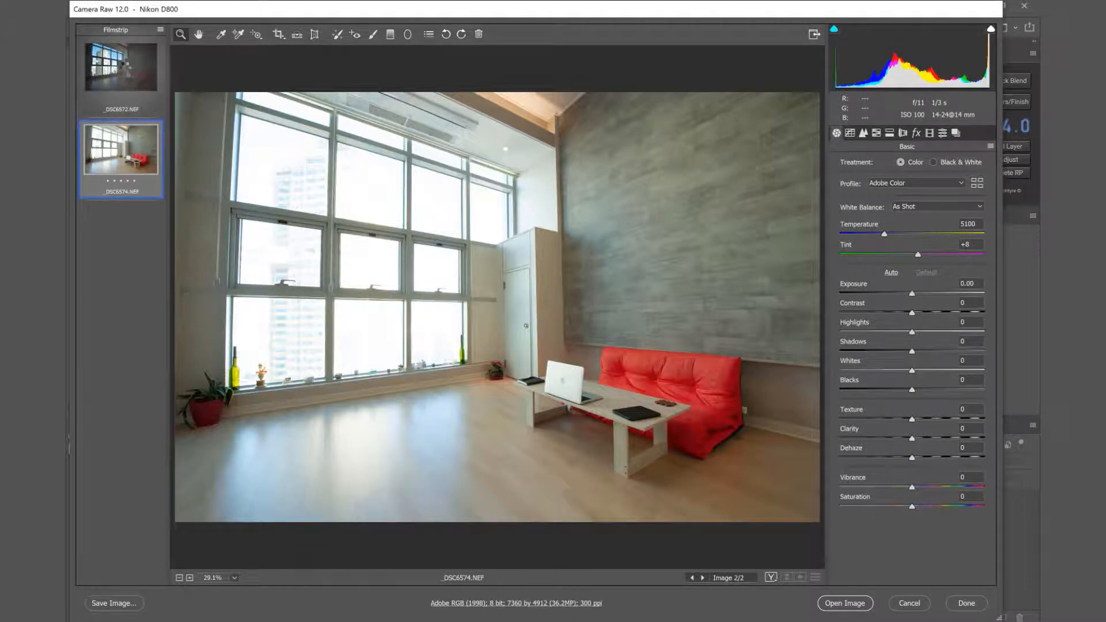
click(121, 67)
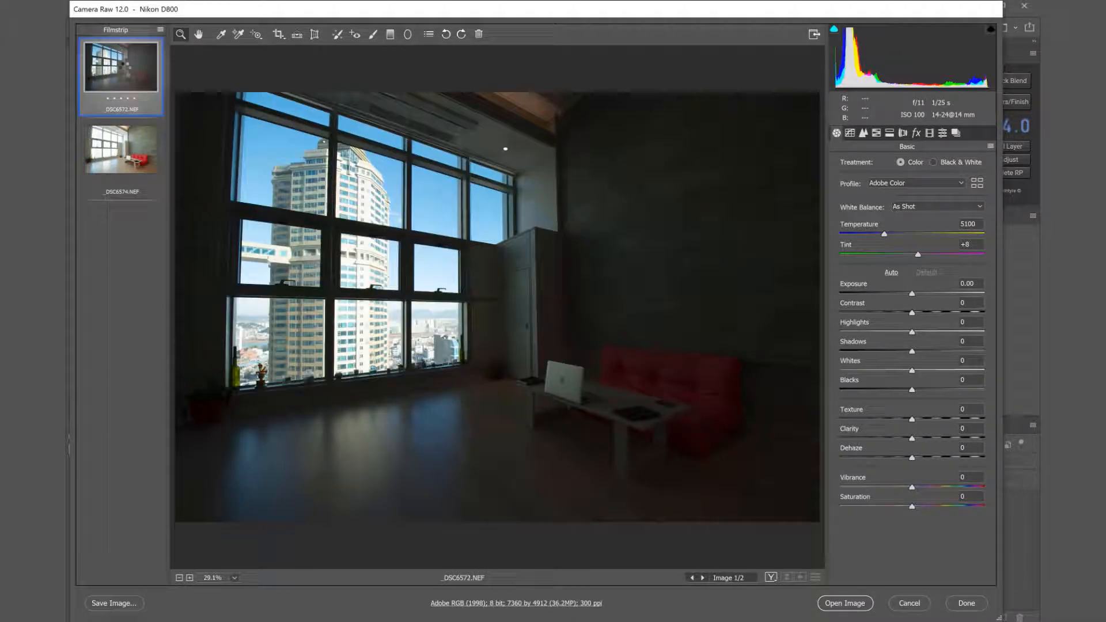
shift+click(134, 161)
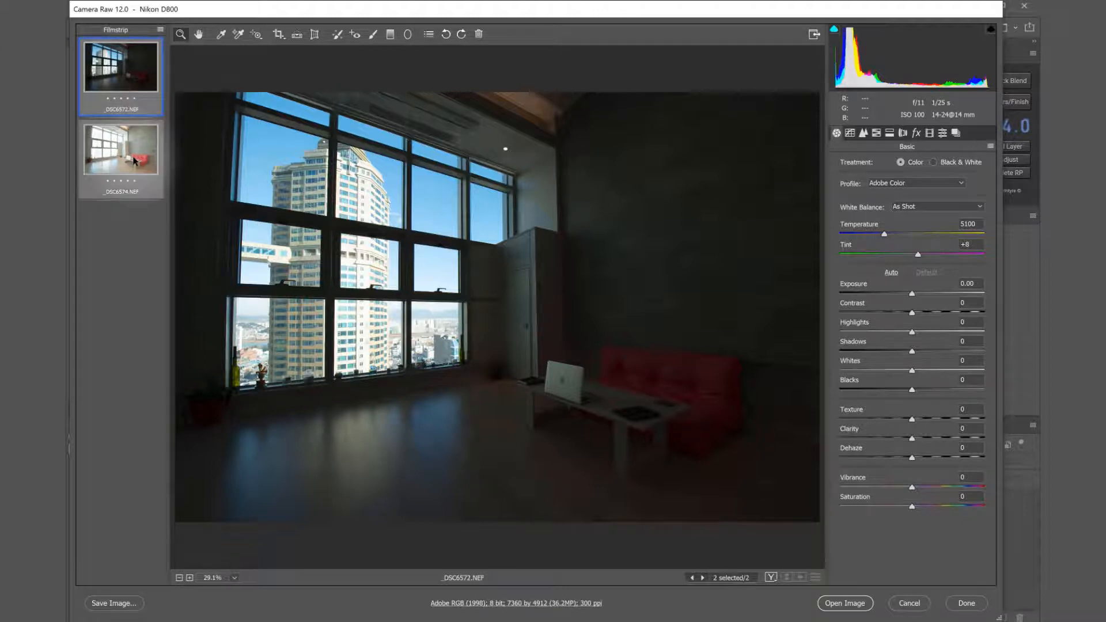
Enable Remove Chromatic Aberration and Profile Corrections for both selected interior images, and open them as smart objects
click(902, 133)
click(866, 188)
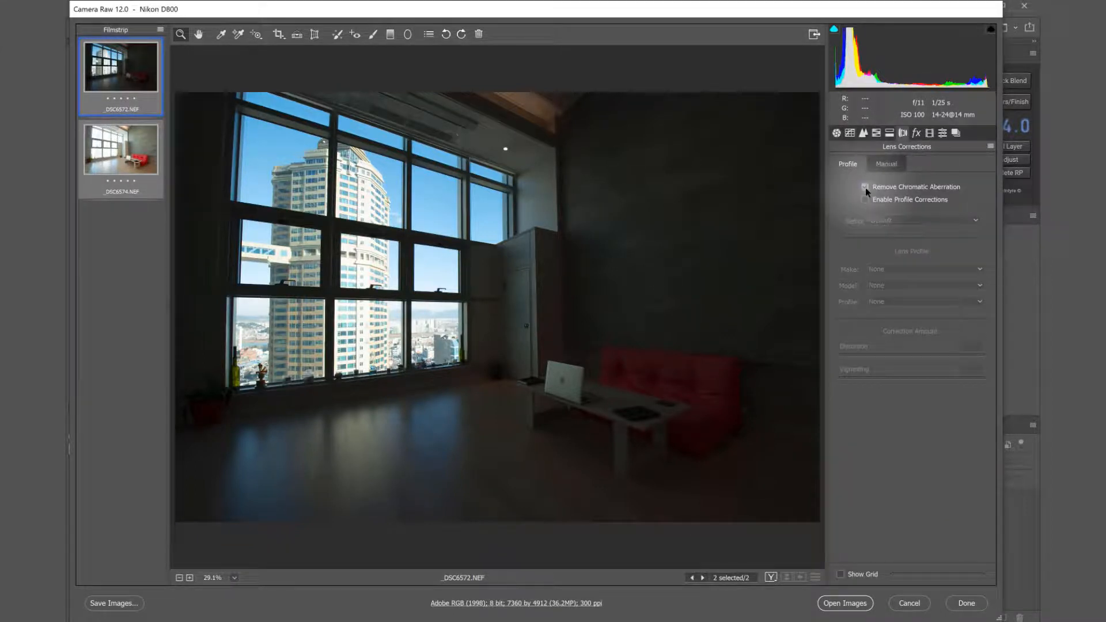
click(866, 199)
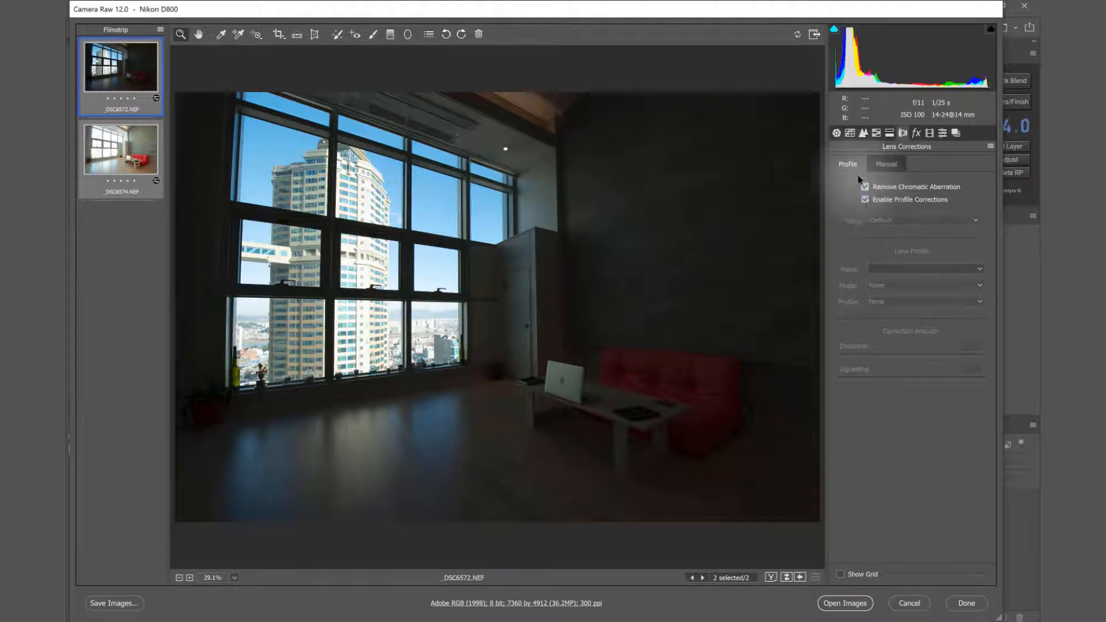
click(836, 134)
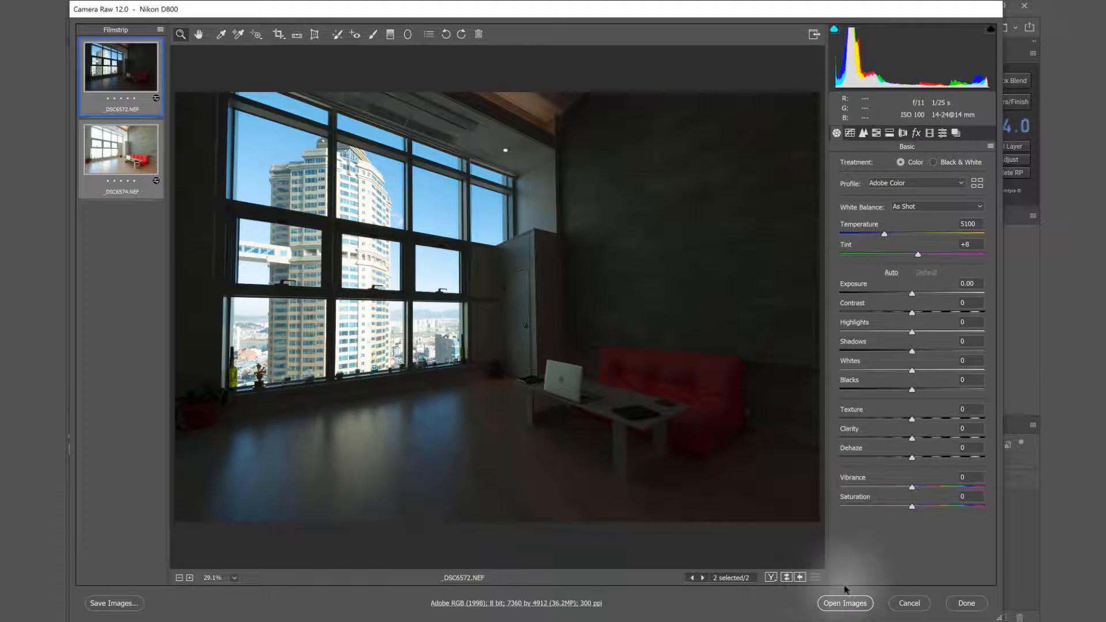
key(shift)
shift+click(845, 604)
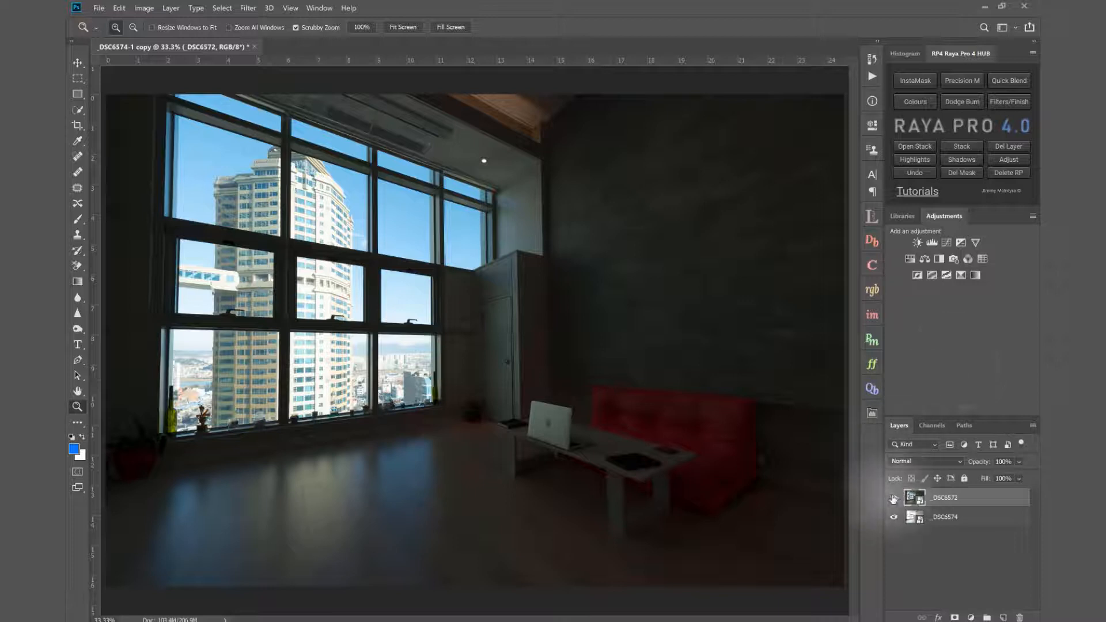
Compare the exposures by hiding and showing the _DSC6572 layer, and give that layer a black layer mask
click(894, 499)
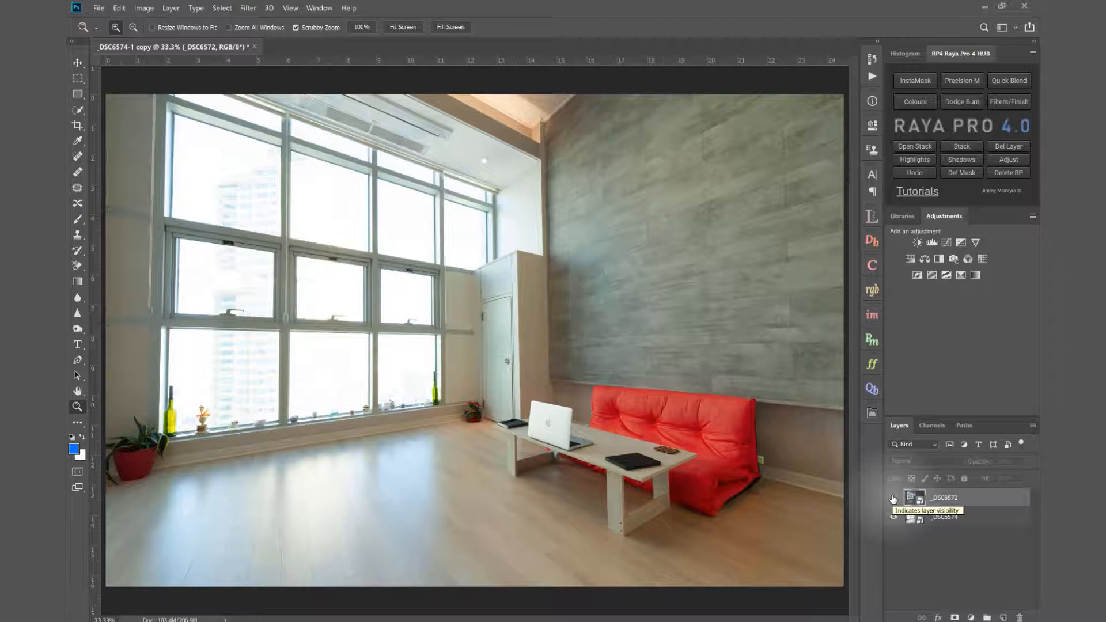
click(894, 499)
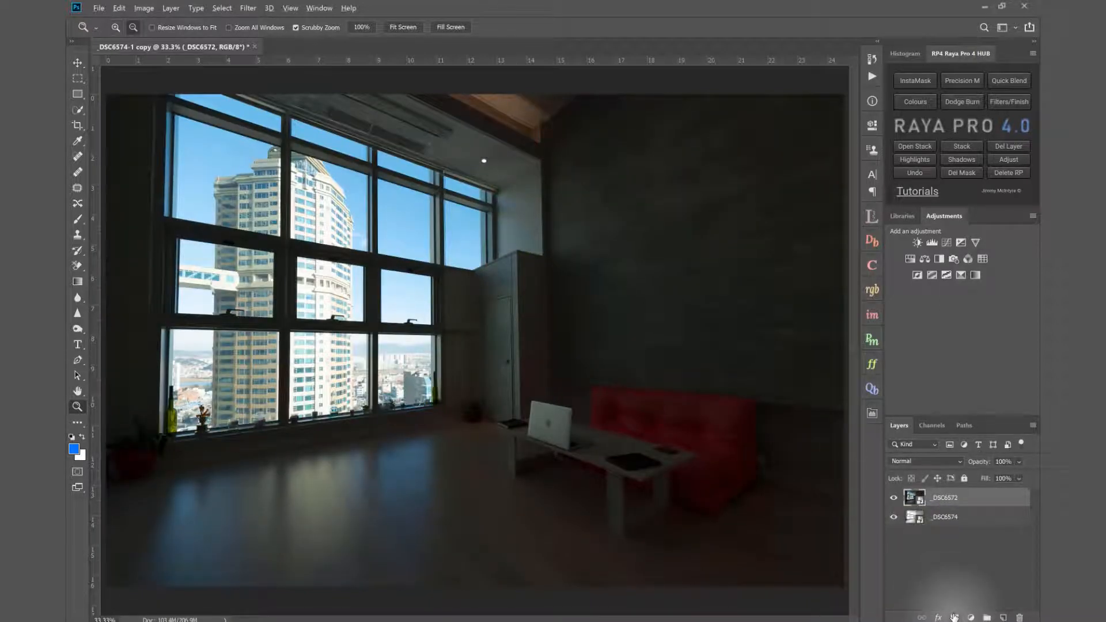
alt+click(954, 617)
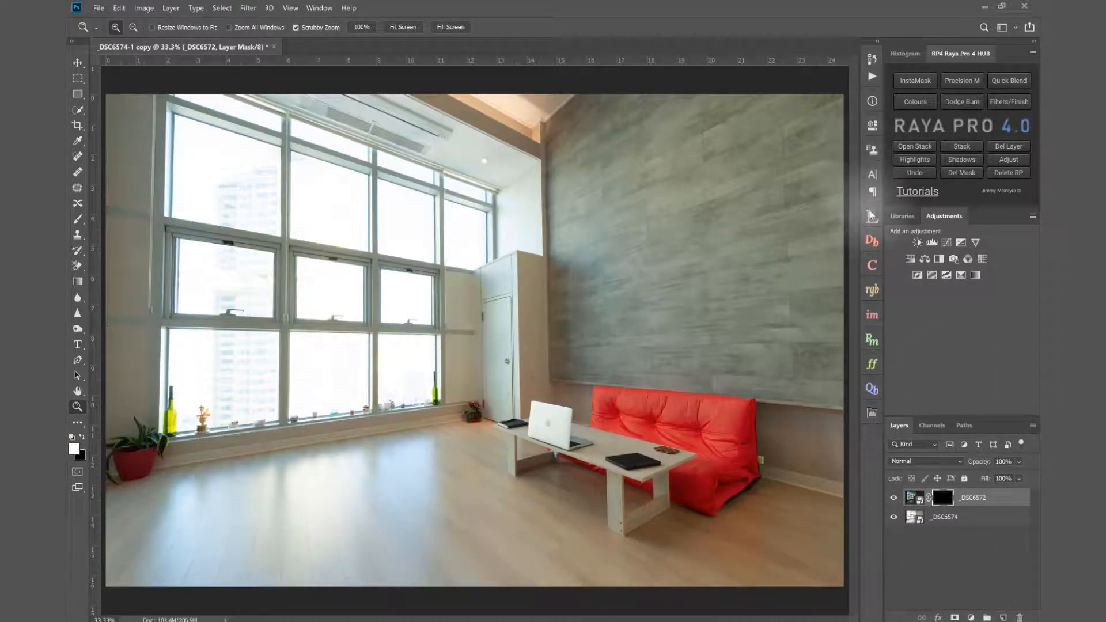
Generate a Brights 3 luminosity mask with Lumi32, set its Amplification to 113, and load it as a selection
click(871, 217)
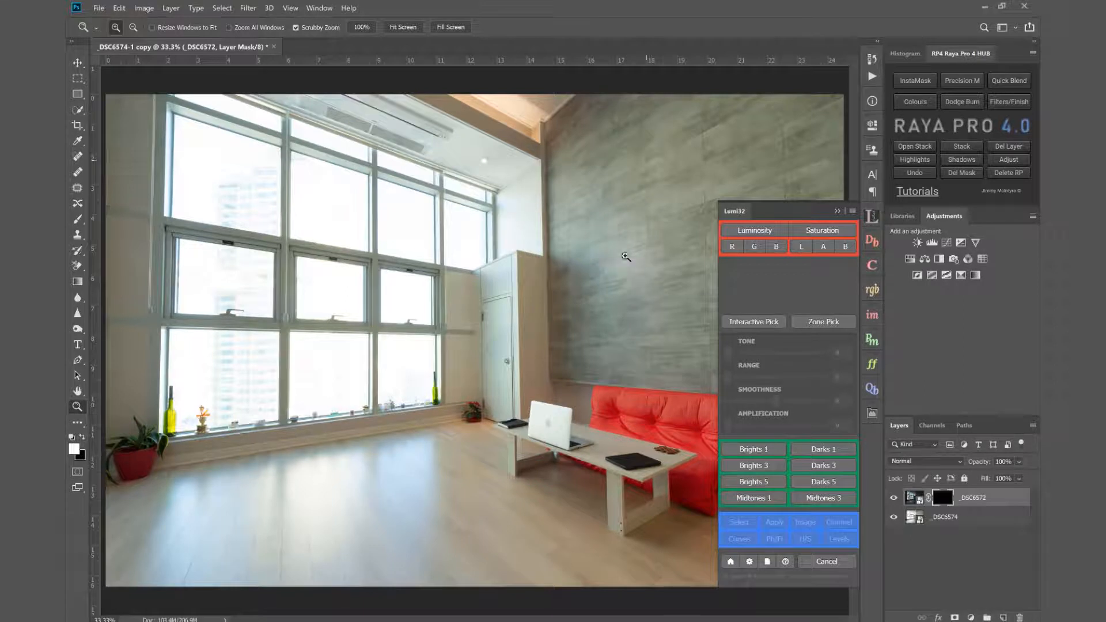
click(746, 466)
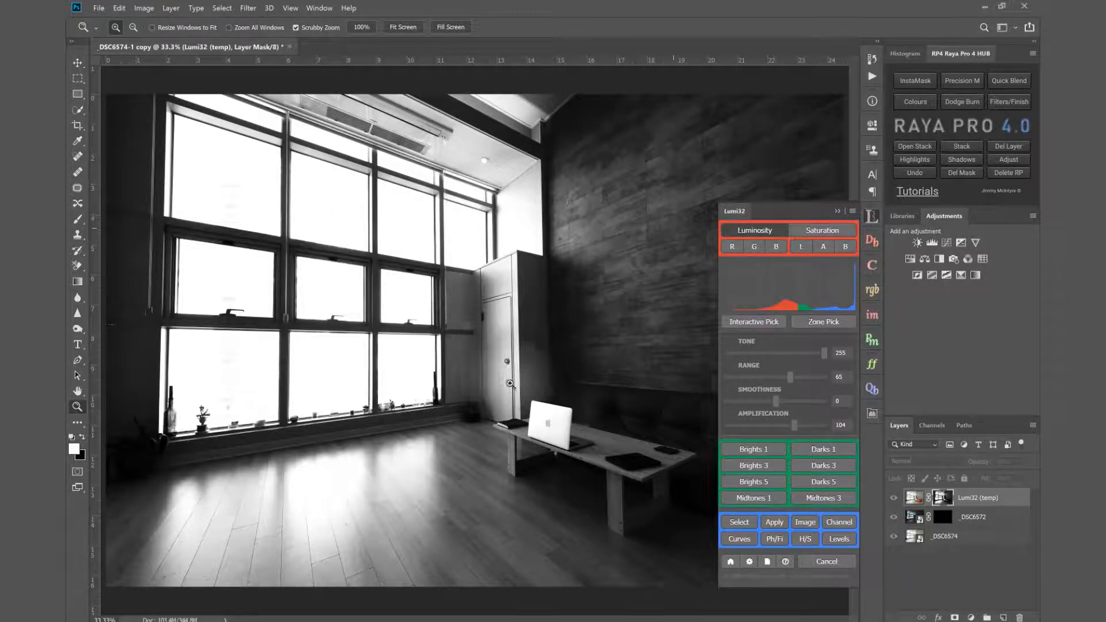
drag(230, 201, 250, 207)
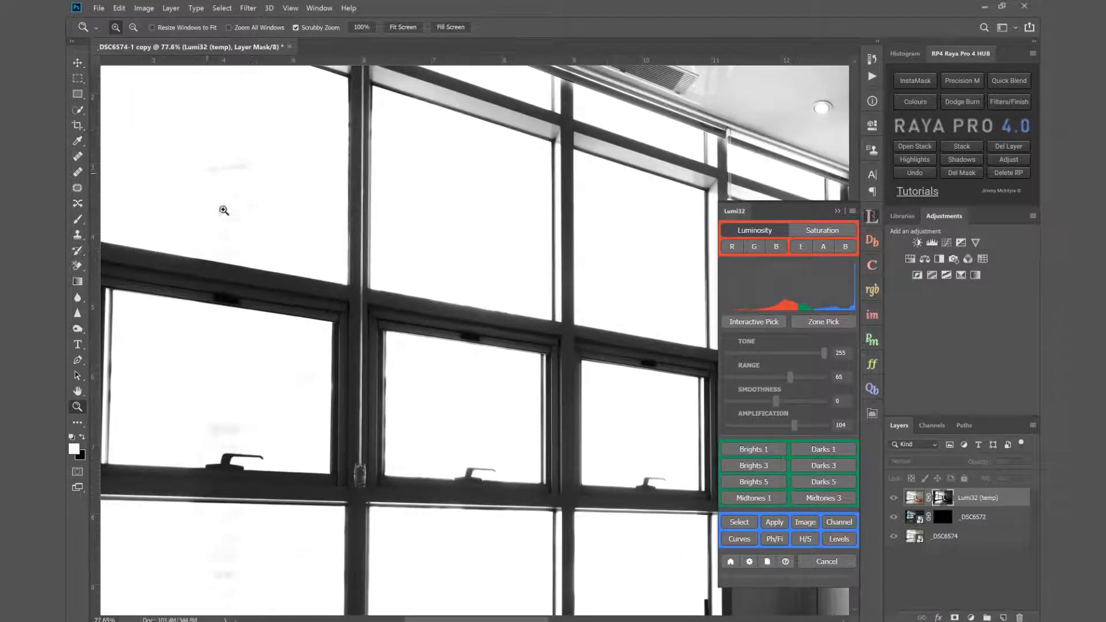
click(403, 28)
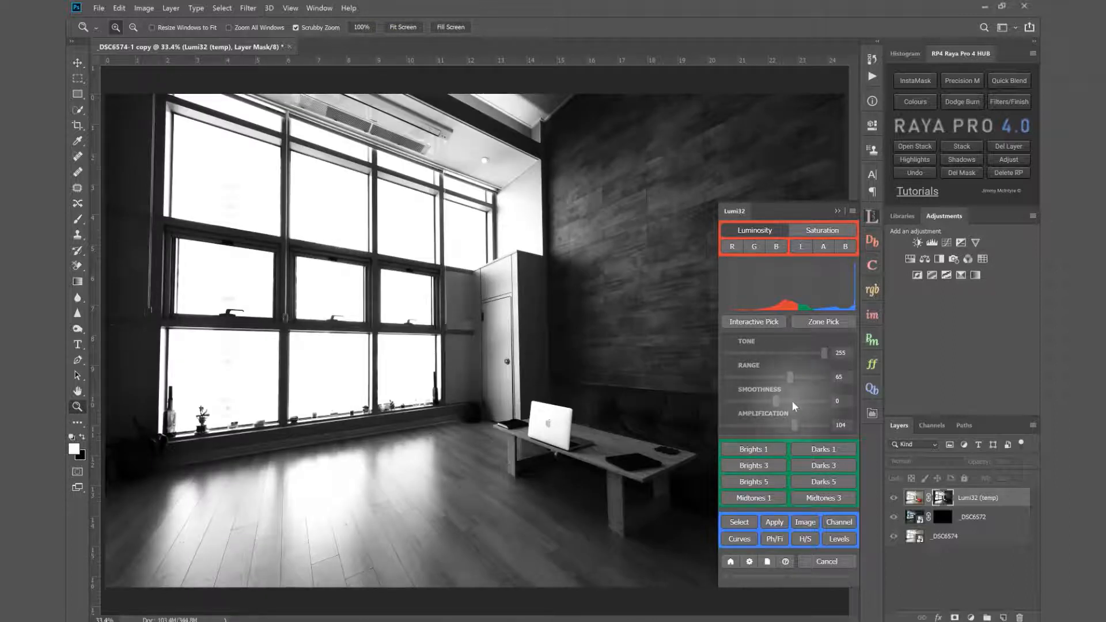
drag(797, 430, 802, 429)
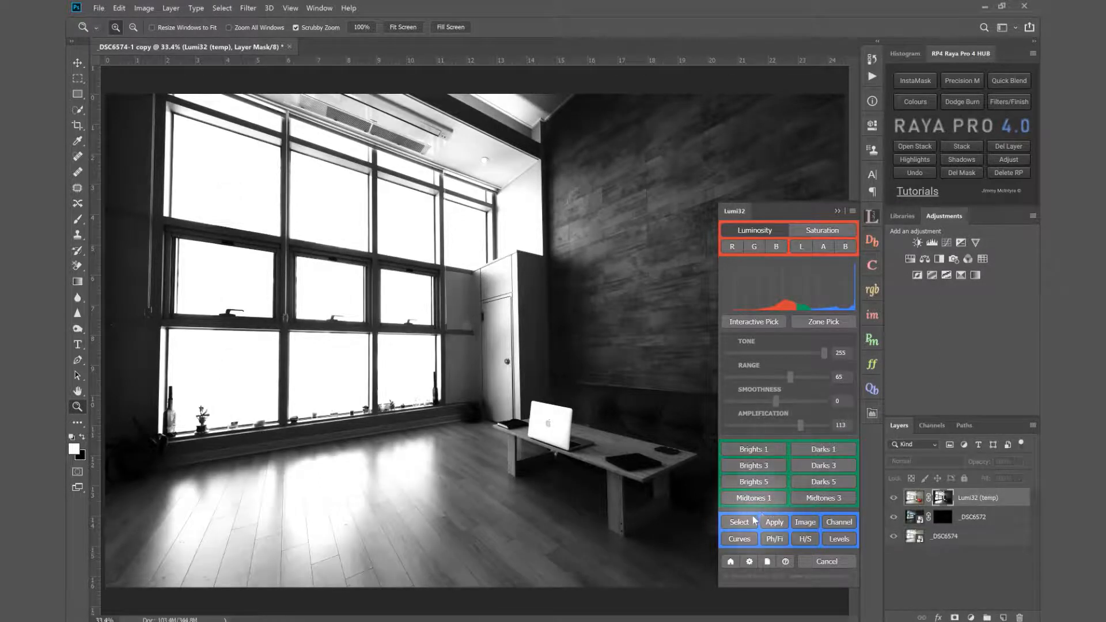
click(740, 522)
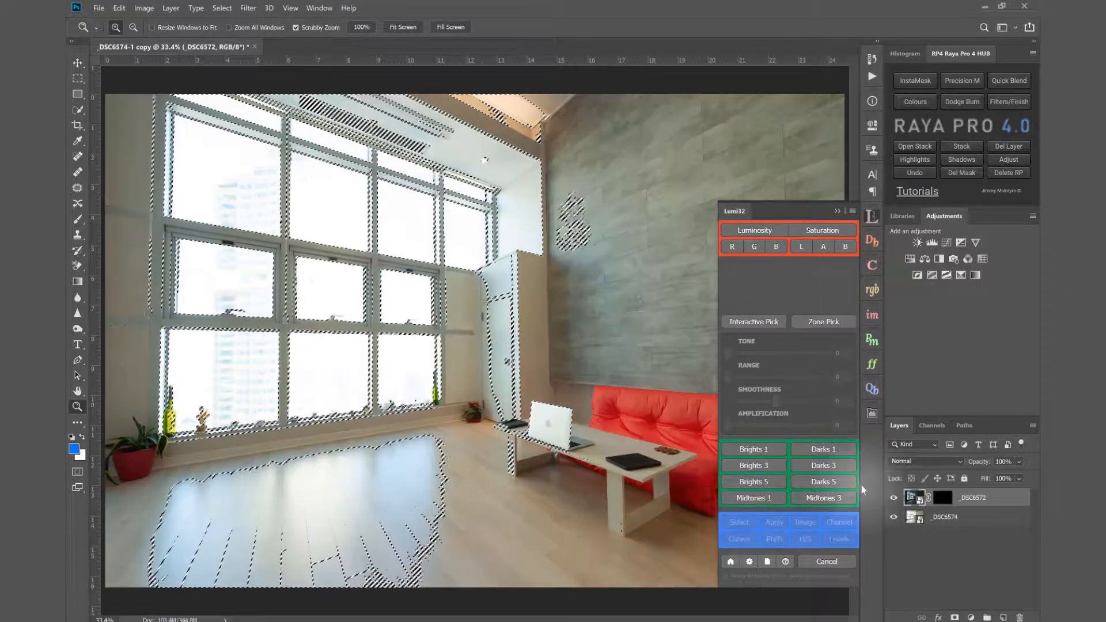
With the selection outline hidden, paint white on the _DSC6572 layer mask over the windows and the floor reflections
click(942, 498)
key(d)
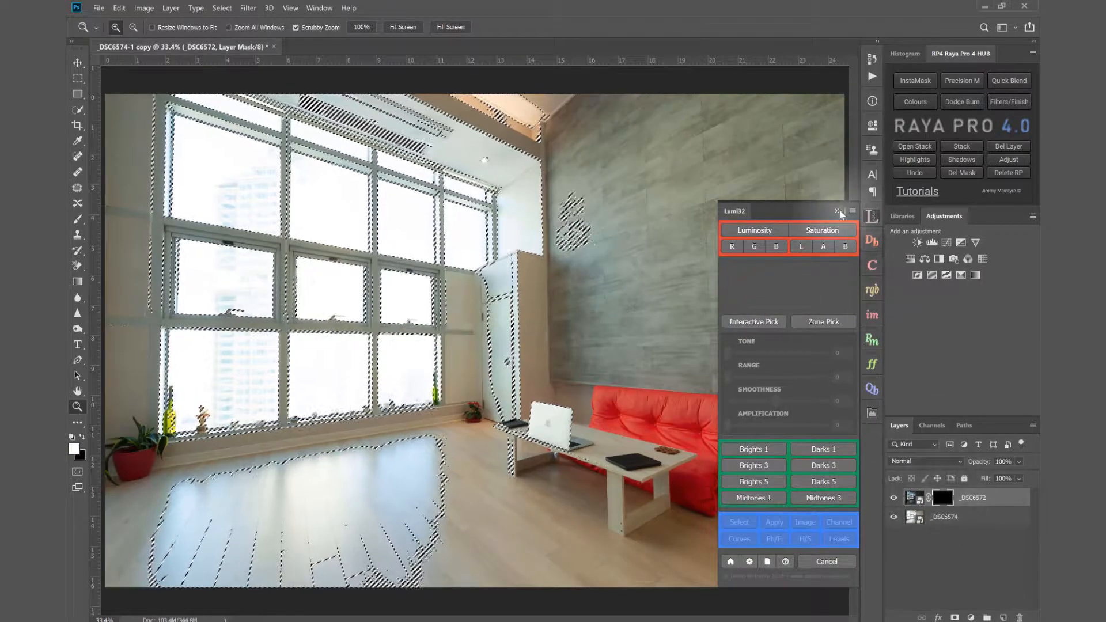
click(872, 212)
click(77, 219)
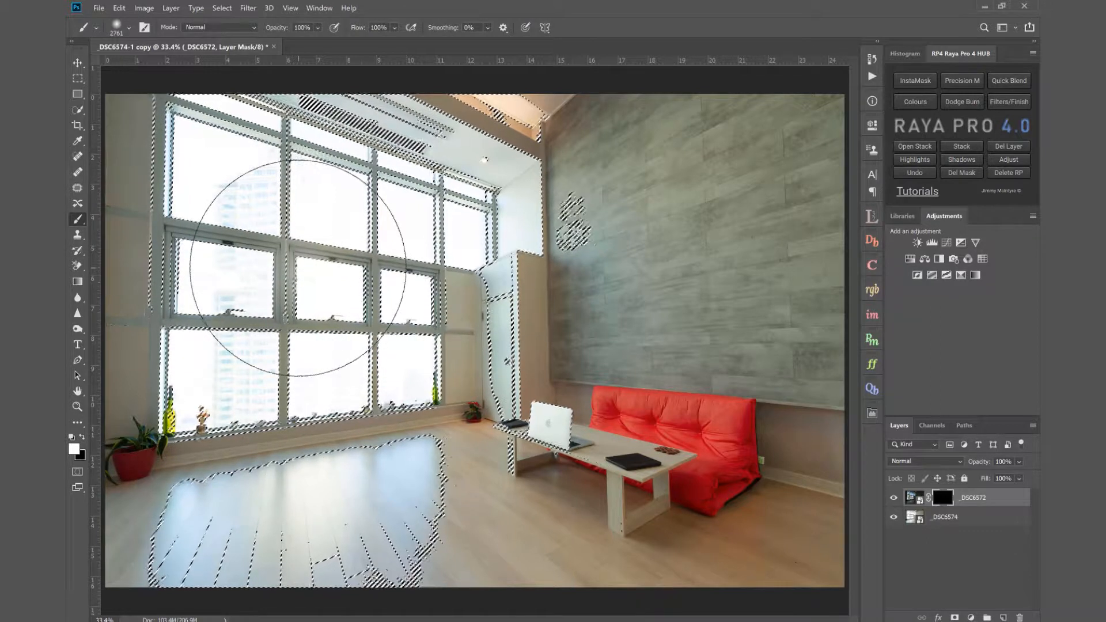
key(ctrl+d)
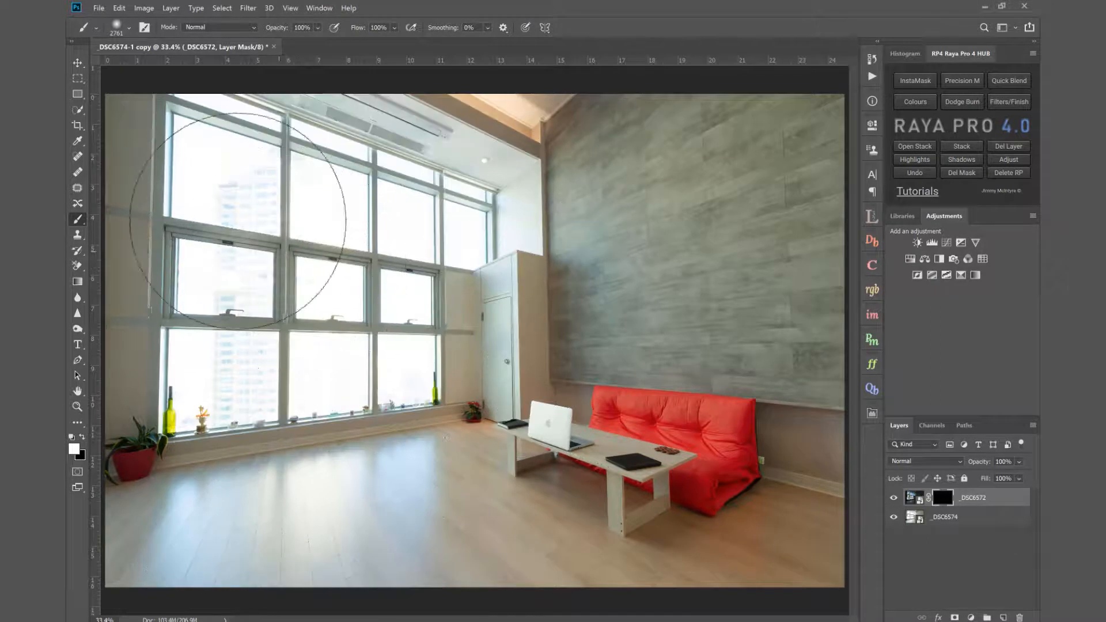
mouse_move(398, 196)
mouse_down()
mouse_move(469, 209)
mouse_move(371, 210)
mouse_move(321, 247)
mouse_move(247, 260)
mouse_move(388, 297)
mouse_move(386, 317)
mouse_move(212, 334)
mouse_move(273, 353)
mouse_move(363, 340)
mouse_move(363, 452)
mouse_move(262, 576)
mouse_move(236, 519)
mouse_move(303, 544)
mouse_move(190, 548)
mouse_move(327, 512)
mouse_up()
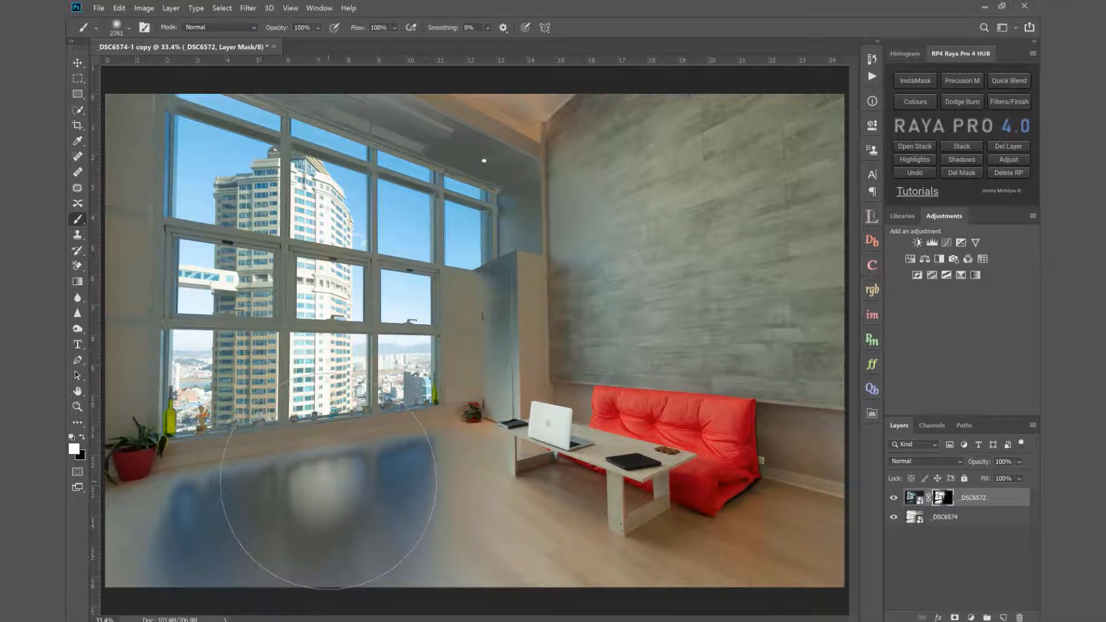
drag(329, 481, 324, 489)
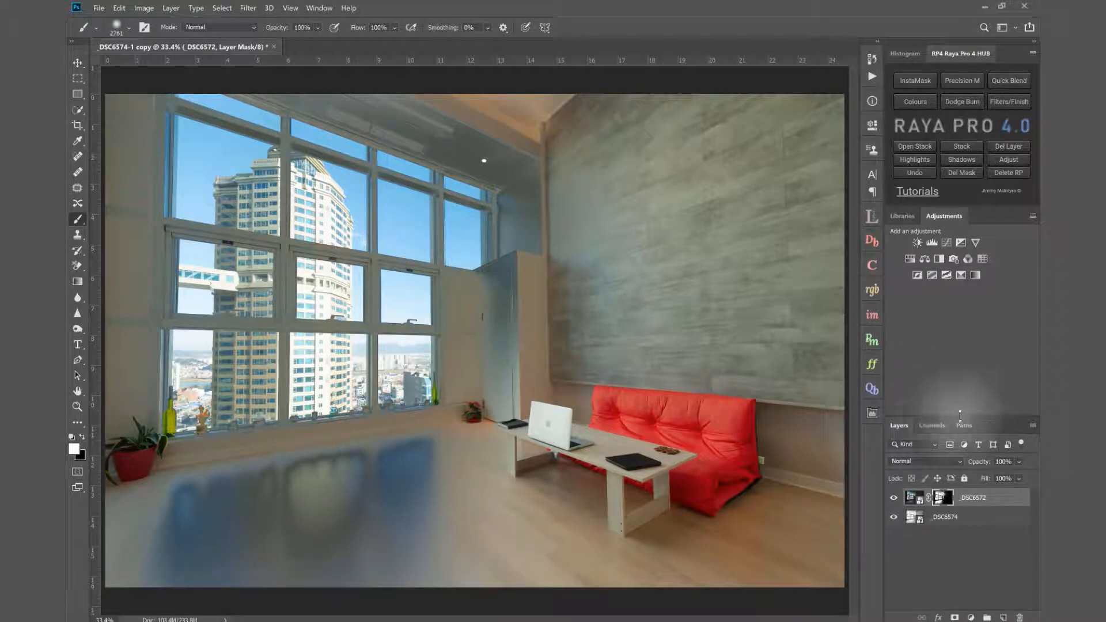
Set the _DSC6572 layer's raw settings to Exposure +1.80, Highlights -100 and Shadows +28, and apply them
drag(985, 465, 1007, 461)
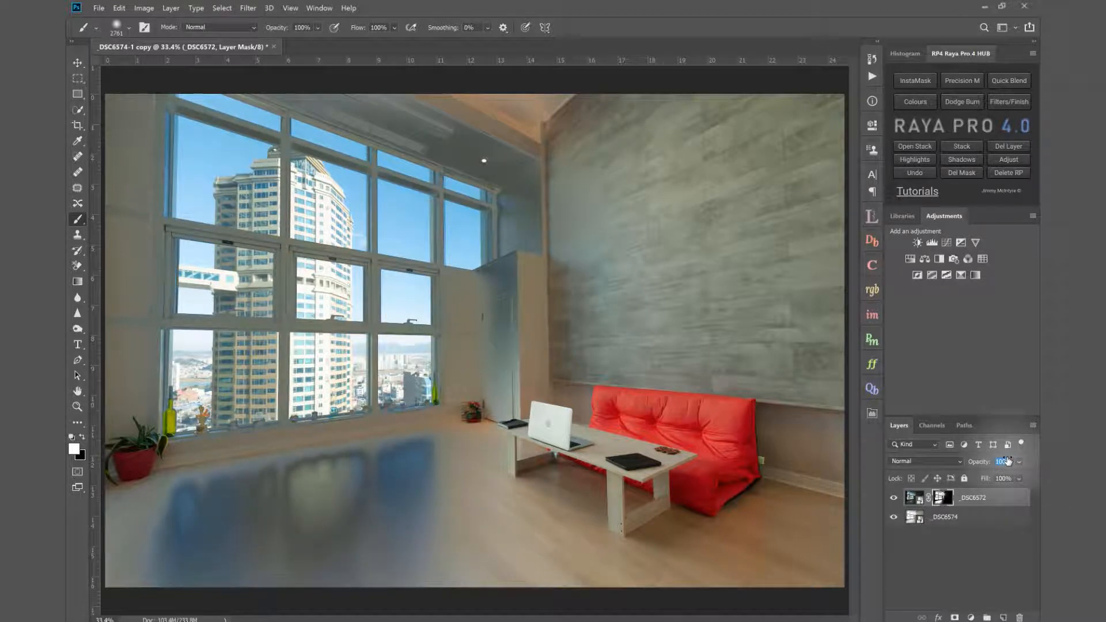
click(916, 500)
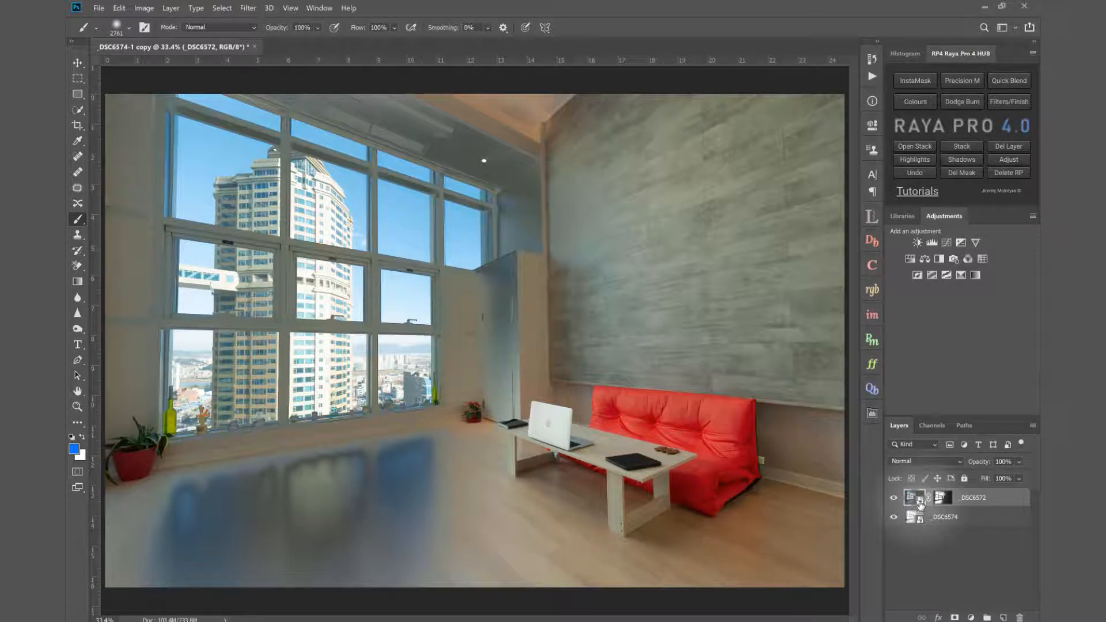
double_click(920, 504)
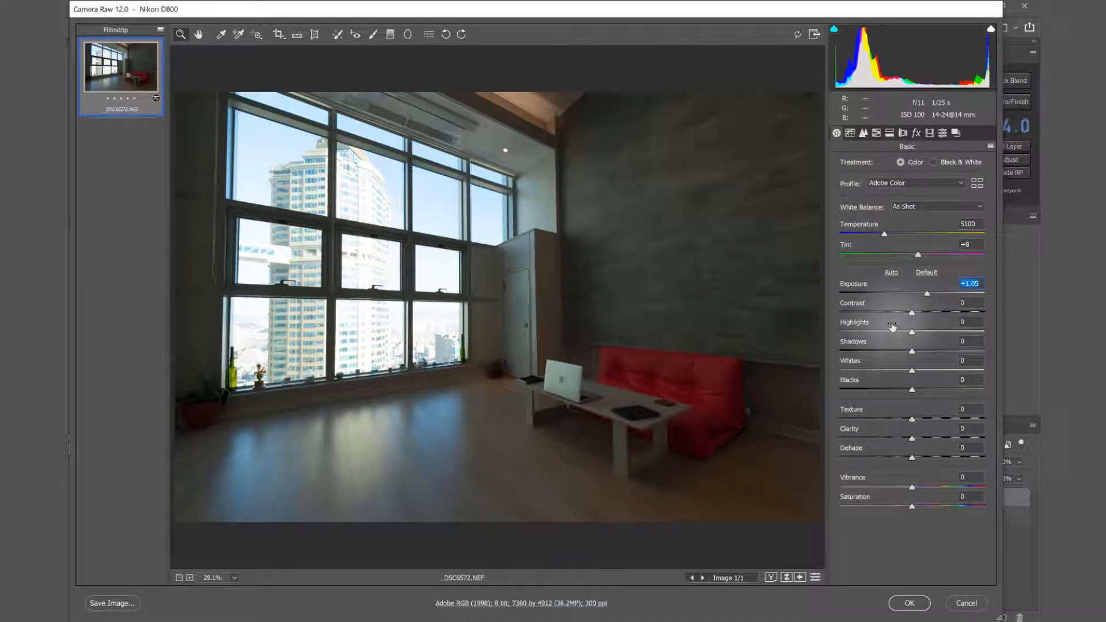
click(890, 332)
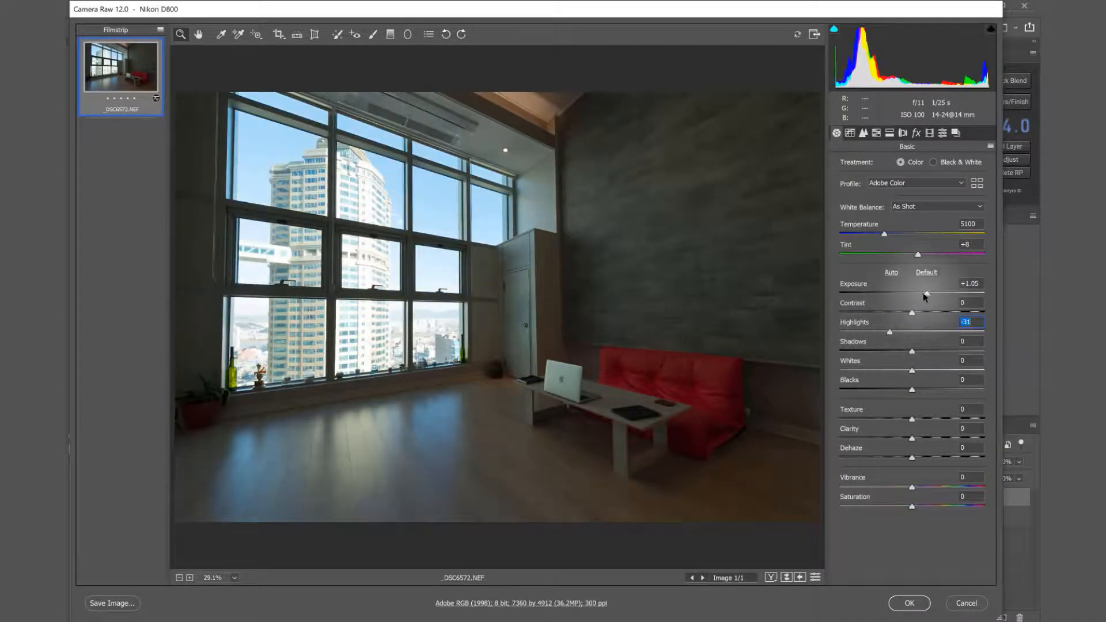
drag(928, 295, 938, 294)
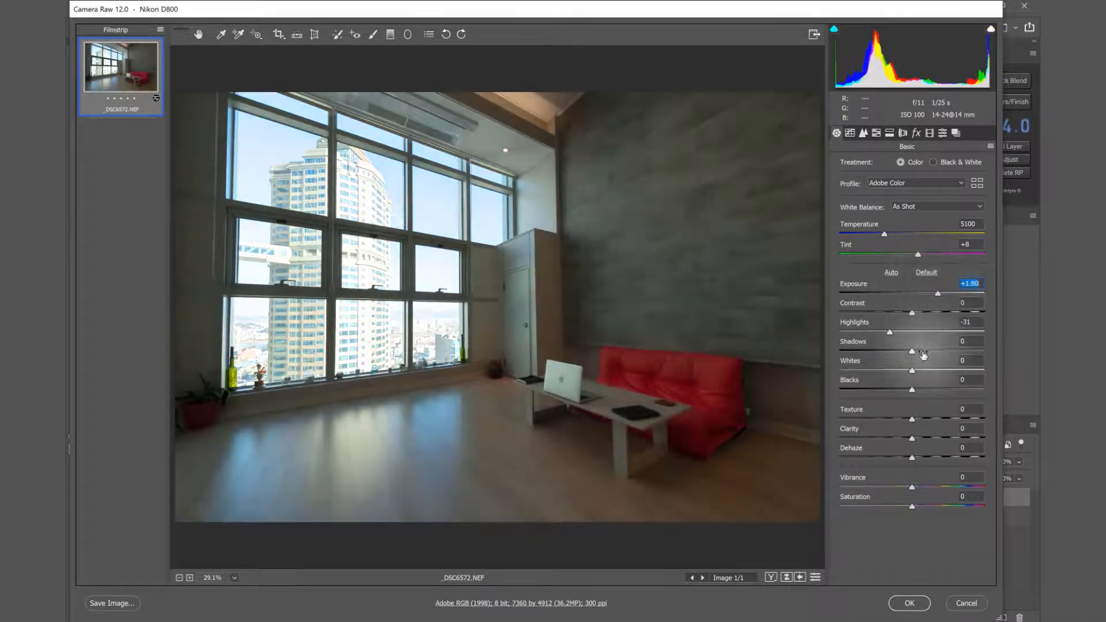
click(931, 352)
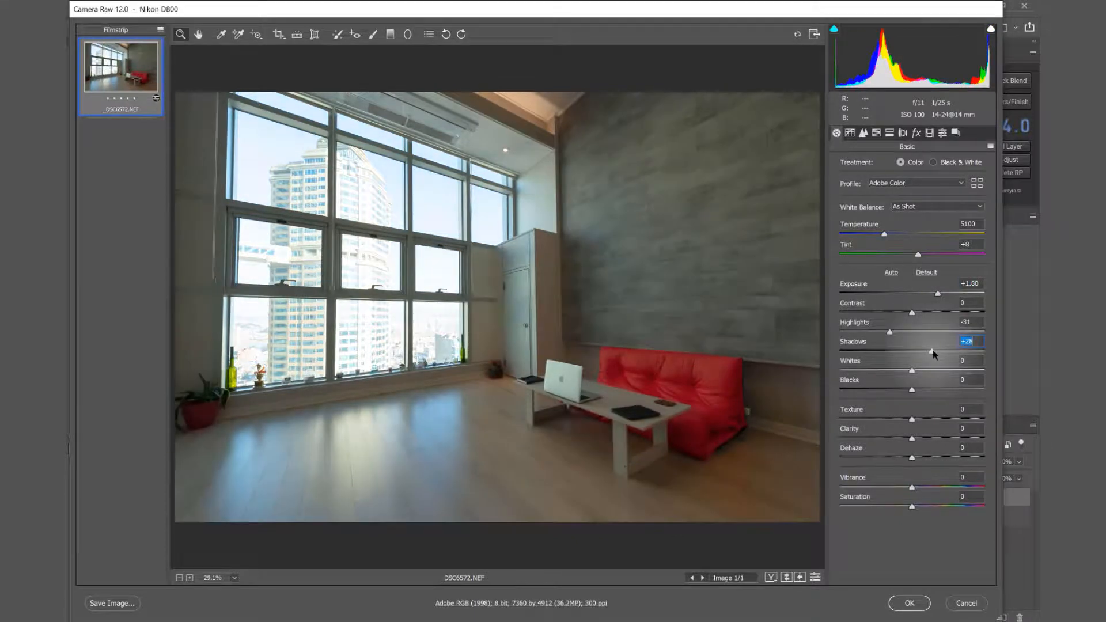
drag(890, 339, 839, 333)
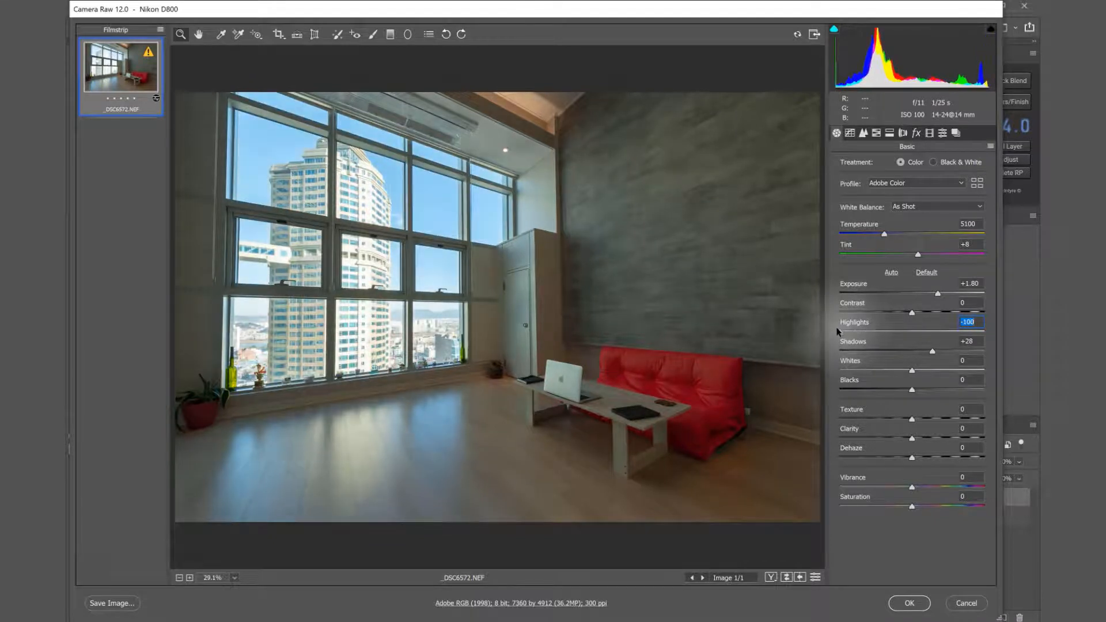
click(939, 294)
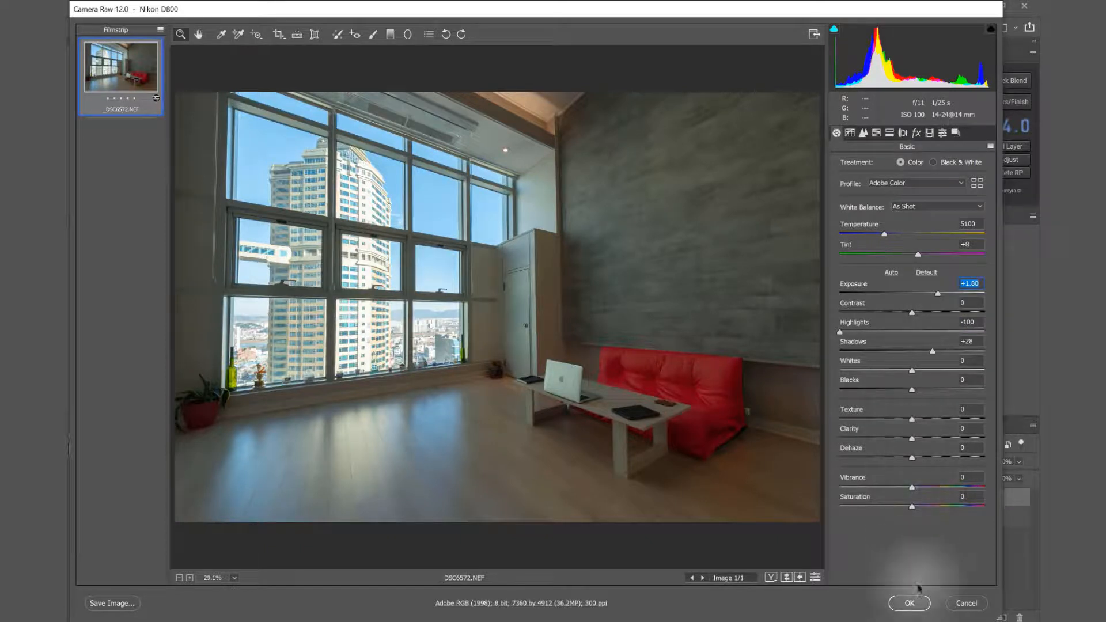
click(910, 603)
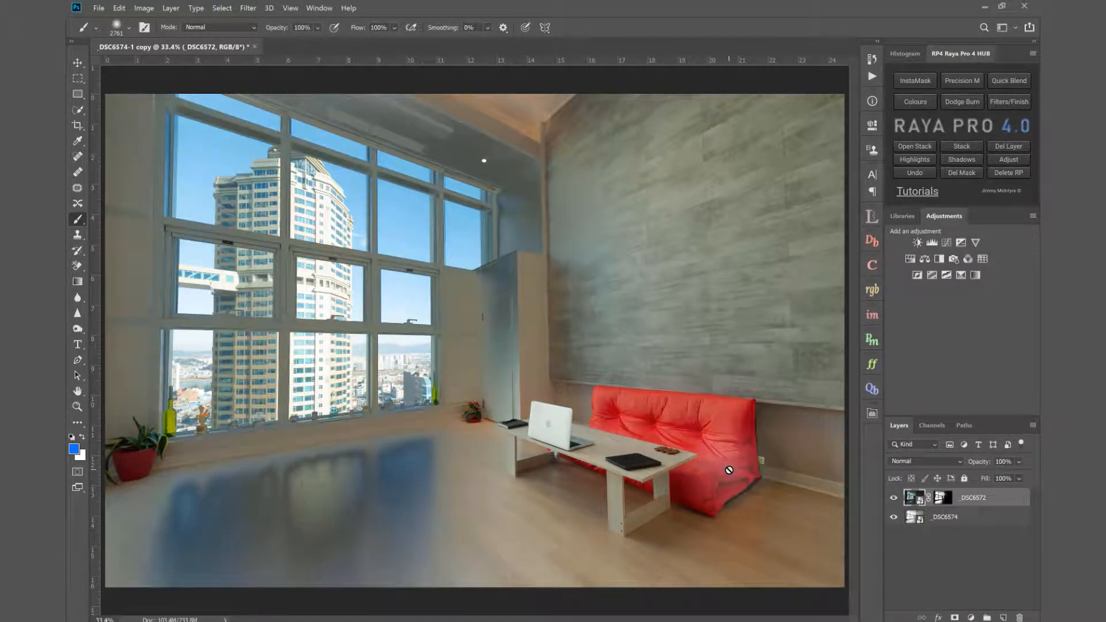
Check the blend around the window frames up close, and apply Exposure -0.30 and Highlights -100 to the _DSC6574 layer's raw settings
key(z)
drag(398, 236, 436, 233)
scroll(436, 233, up, 1)
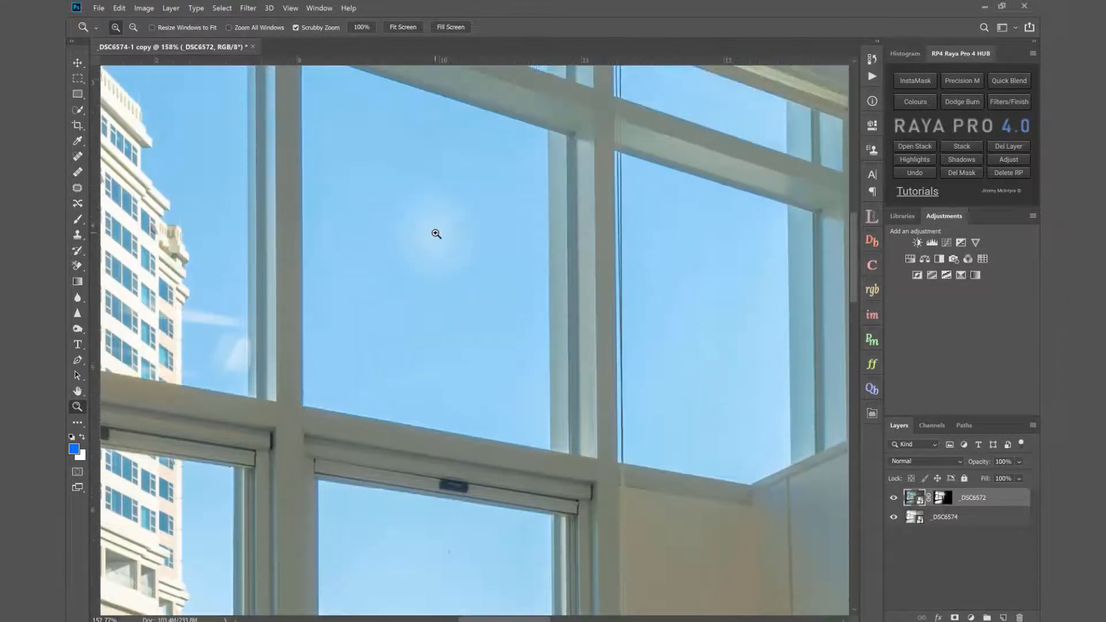
scroll(436, 233, down, 5)
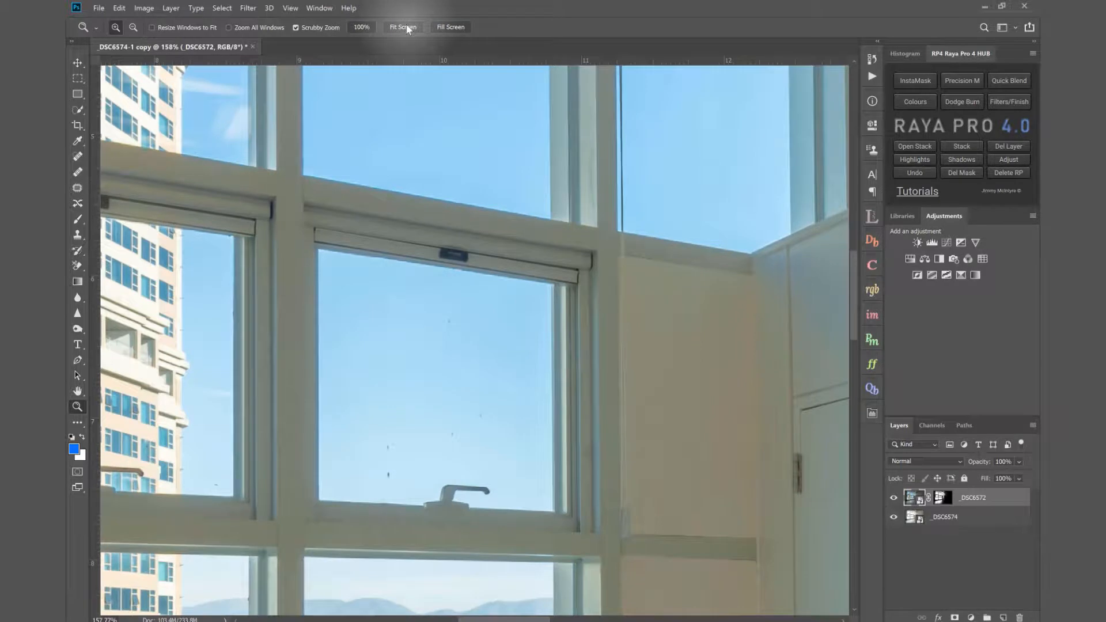
click(403, 27)
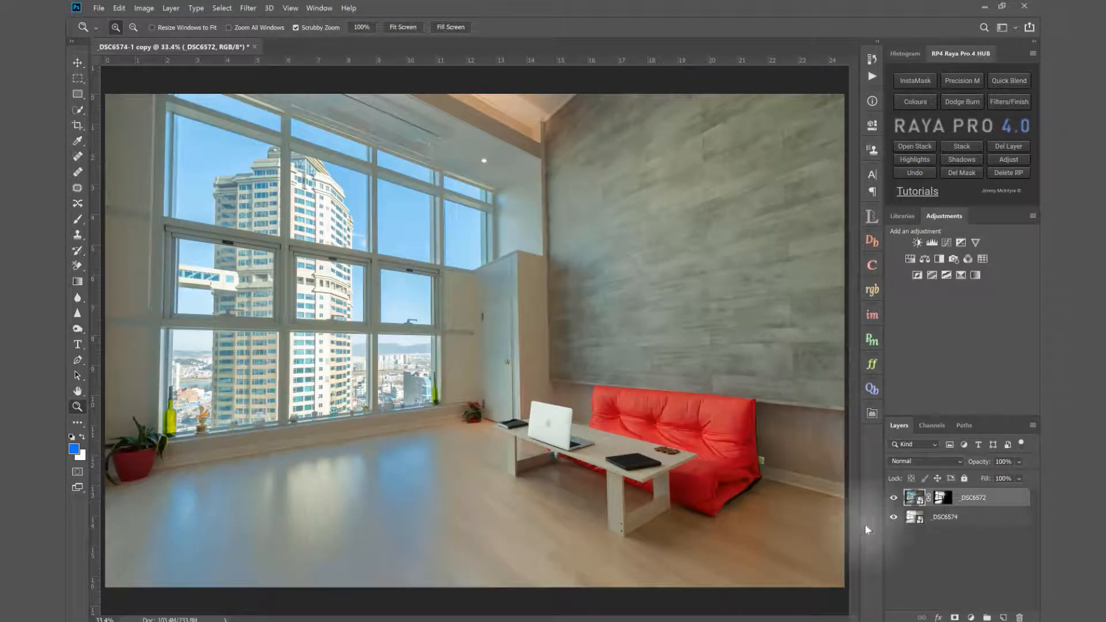
click(919, 522)
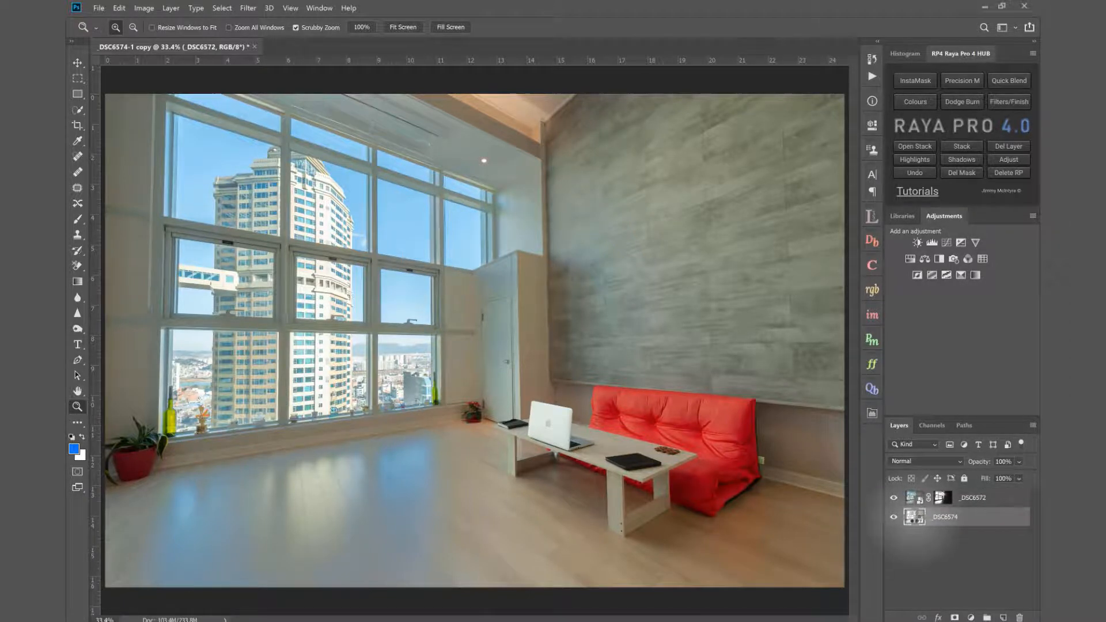
double_click(914, 517)
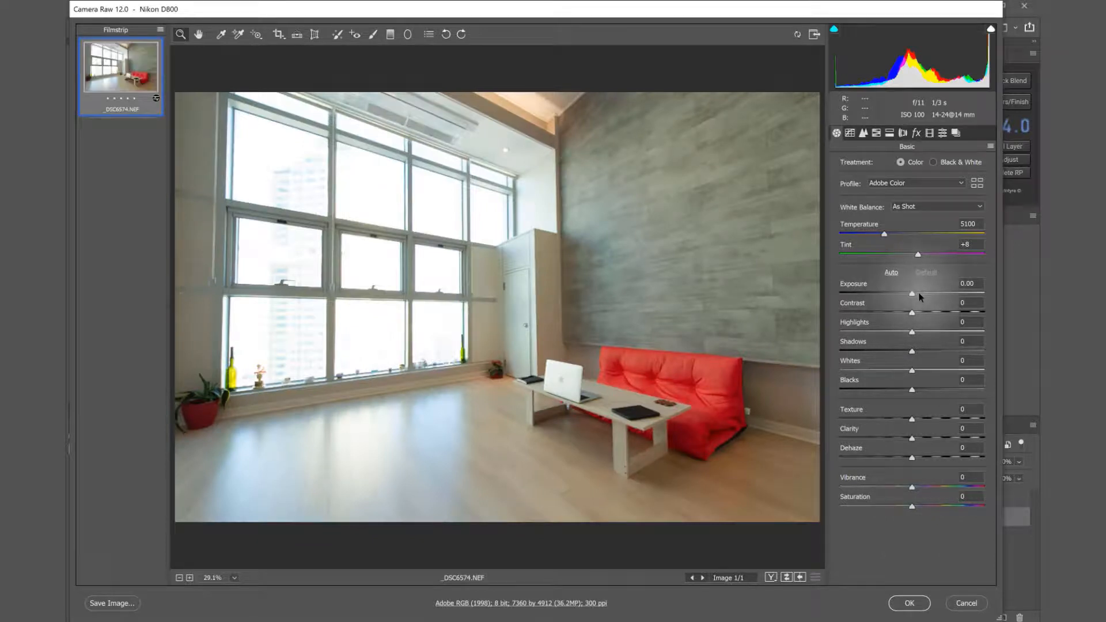
drag(910, 295, 909, 293)
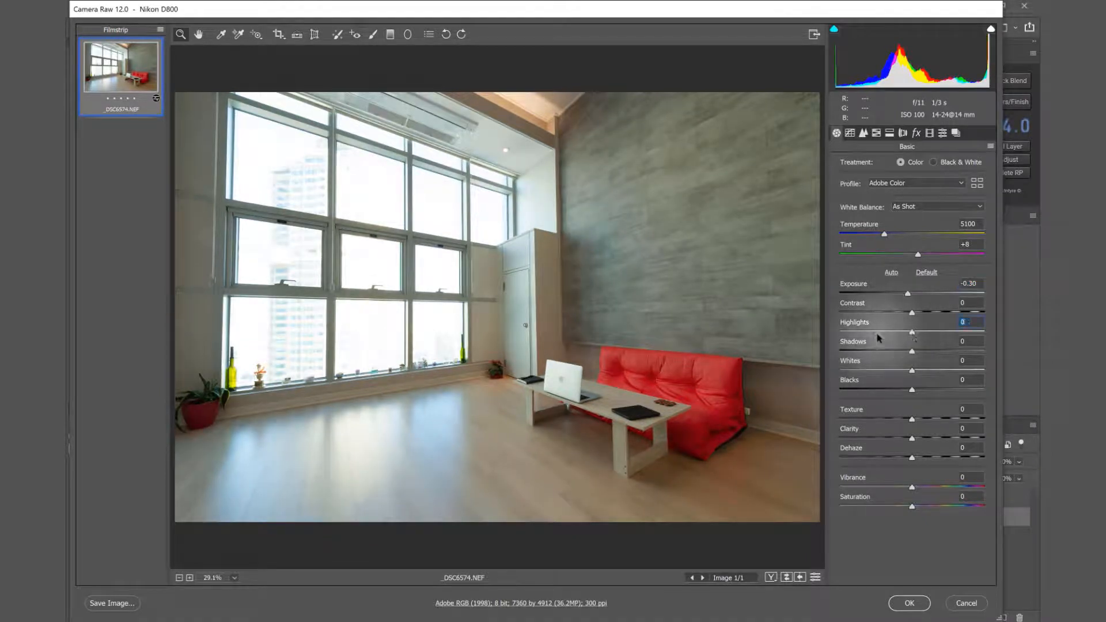
drag(878, 338, 831, 337)
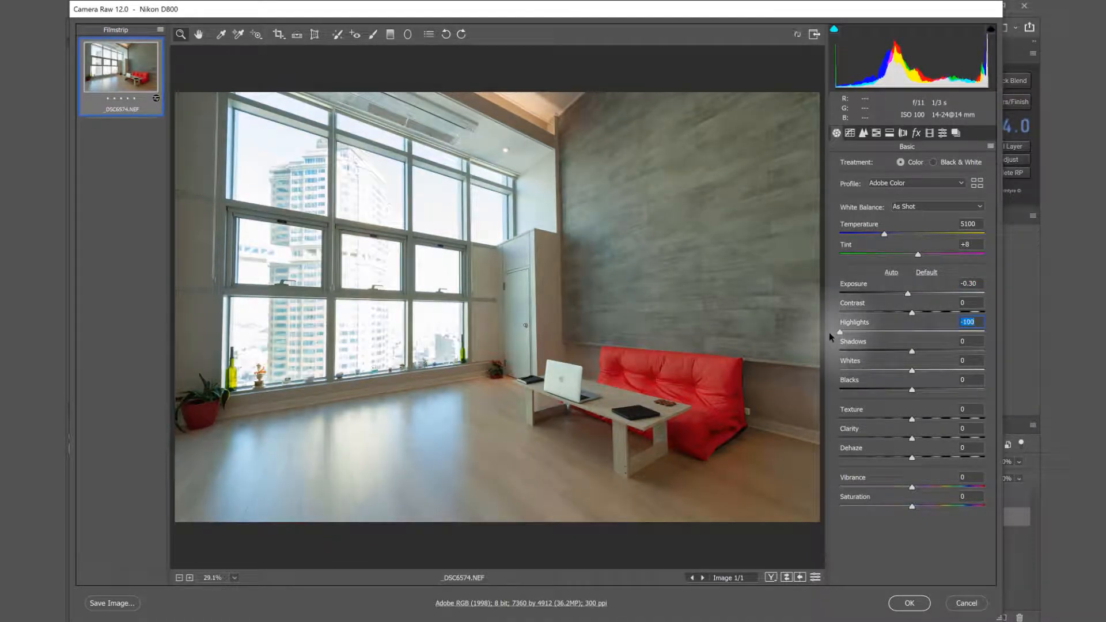
click(910, 604)
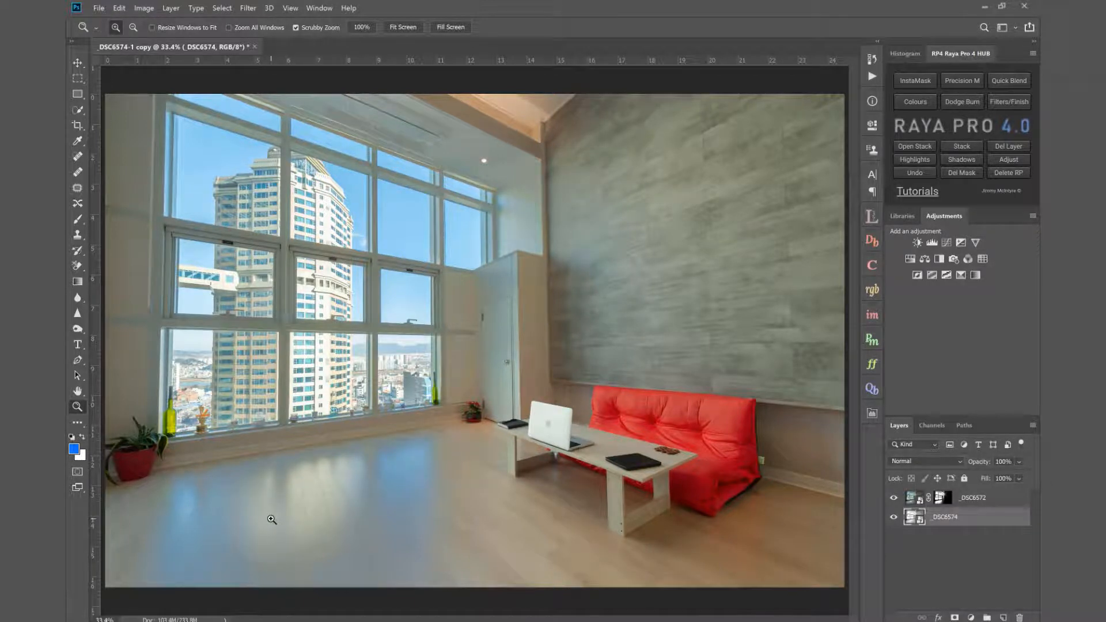
Paint black on the _DSC6572 layer mask over the floor reflections and the wall beside the sofa, lowering the brush opacity to 30%
key(ctrl+z)
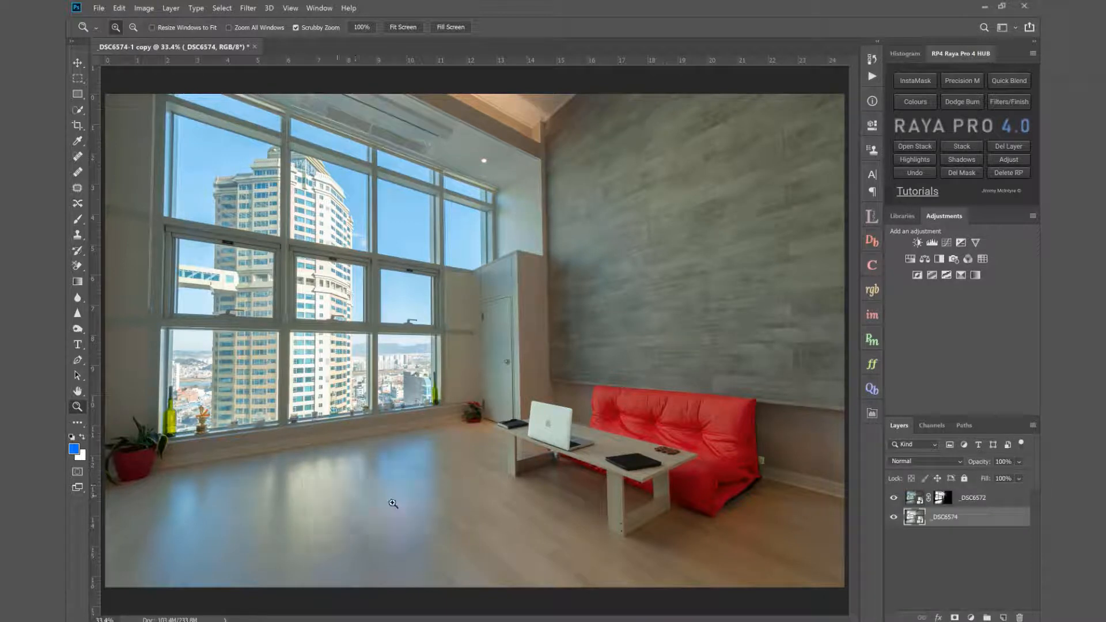
click(942, 497)
key(d)
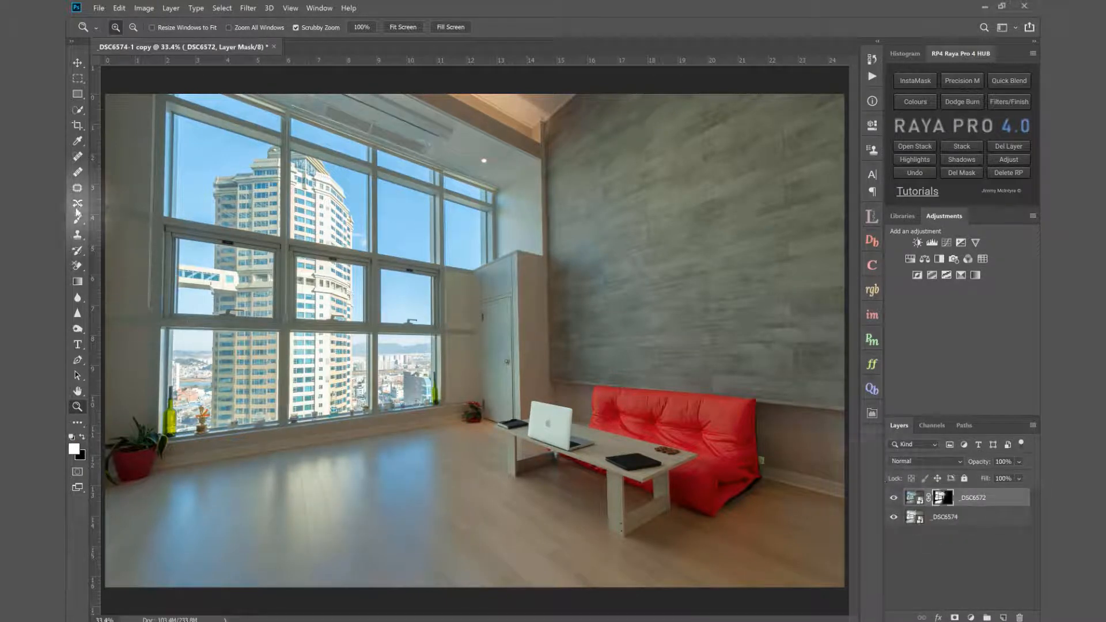
click(77, 219)
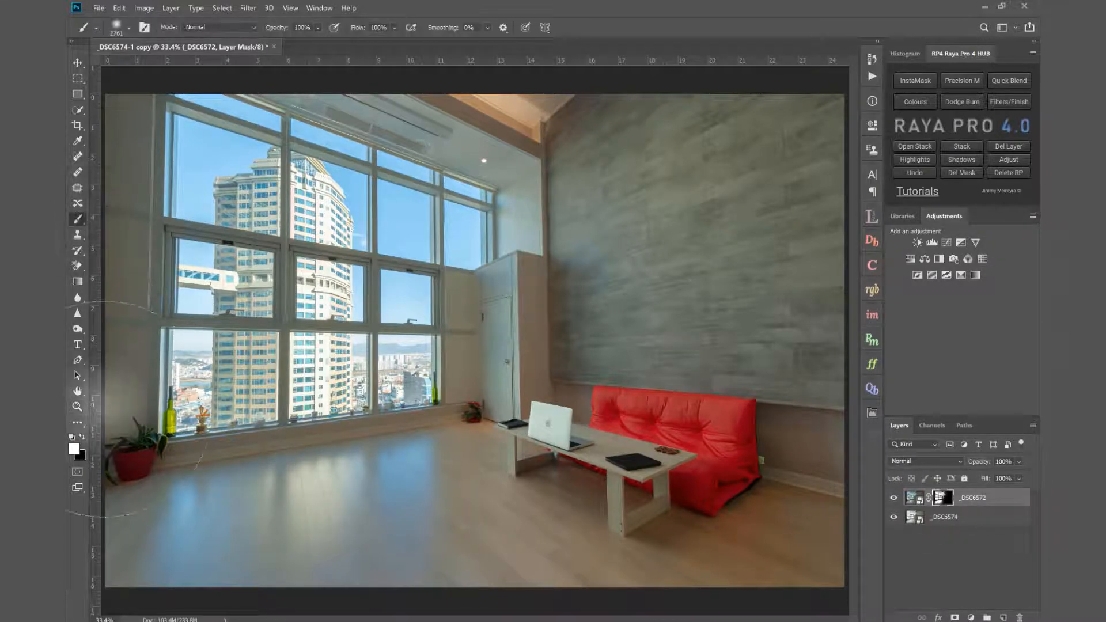
click(82, 439)
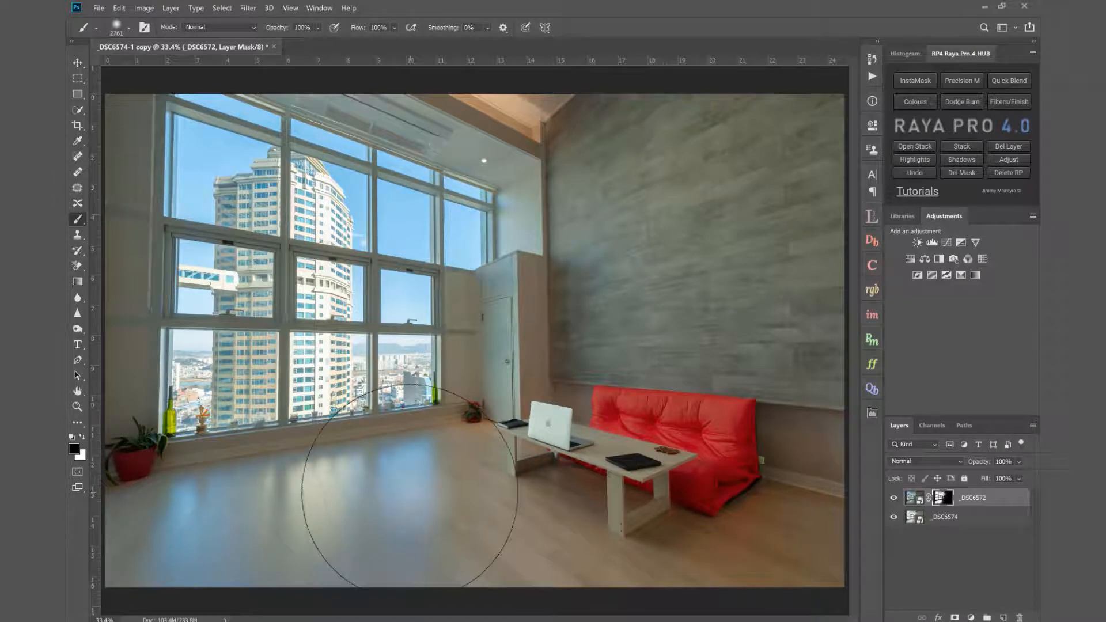
mouse_move(410, 492)
mouse_down()
mouse_move(240, 499)
mouse_move(372, 503)
mouse_move(190, 538)
mouse_move(236, 543)
mouse_move(379, 515)
mouse_move(420, 487)
mouse_move(358, 529)
mouse_move(166, 542)
mouse_move(183, 560)
mouse_move(344, 549)
mouse_move(419, 486)
mouse_move(201, 521)
mouse_up()
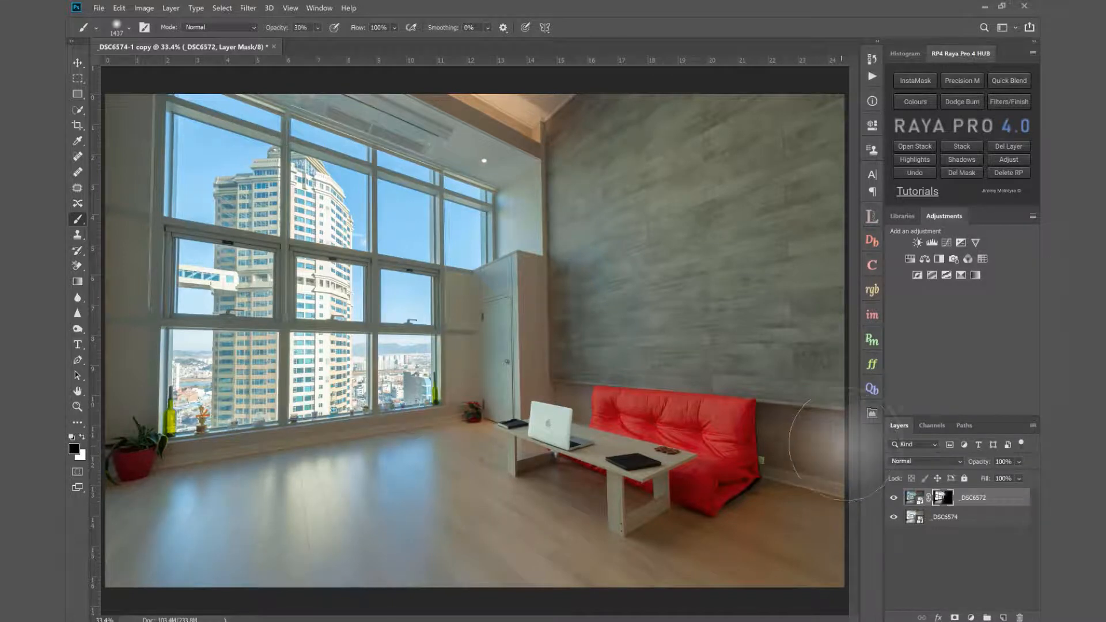
click(792, 461)
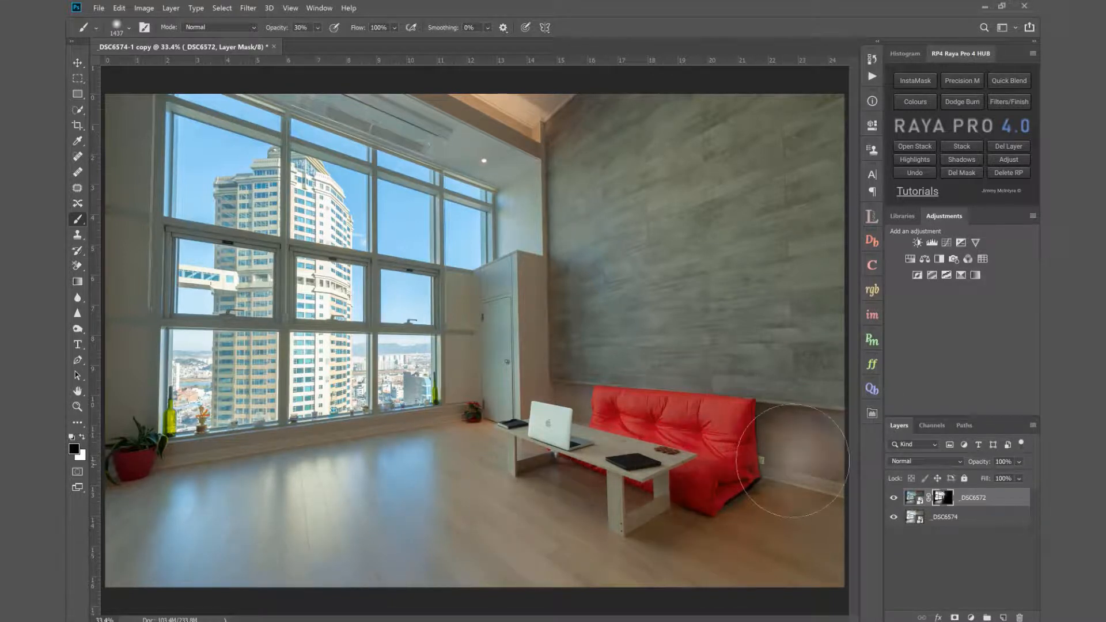
Add a Levels adjustment layer with the midtones at 1.10, and try a white input level of 243
click(932, 244)
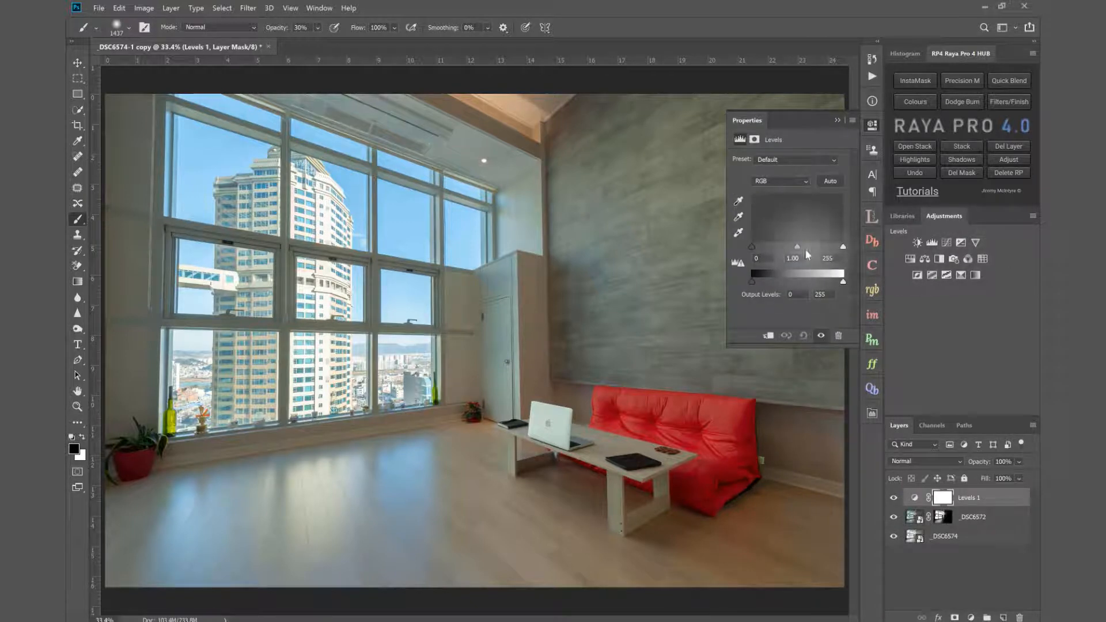
drag(797, 249, 794, 247)
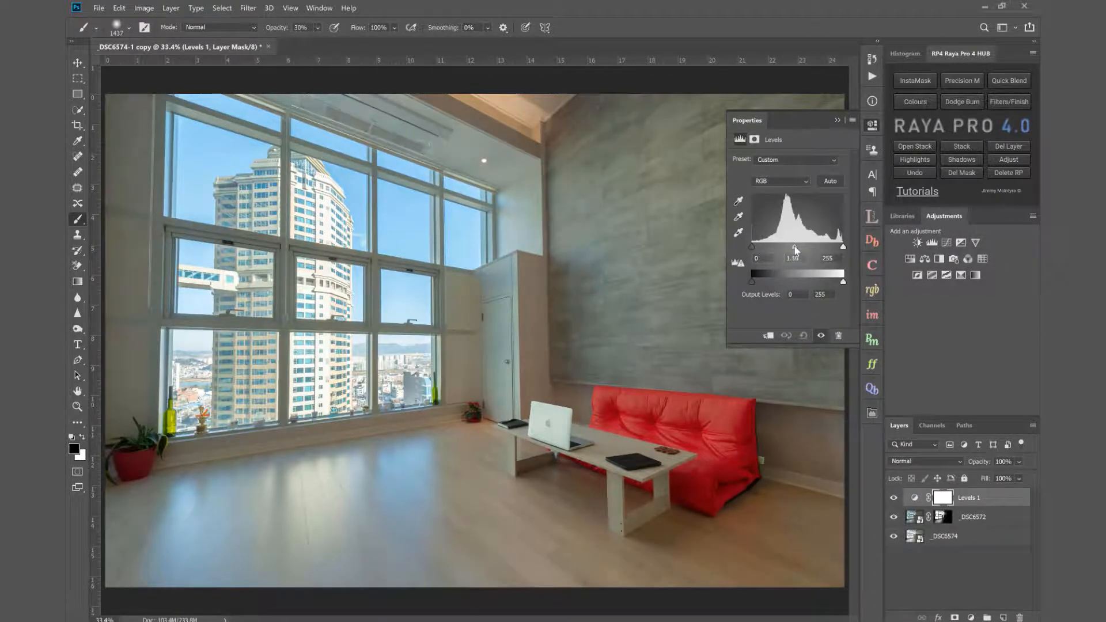
drag(840, 248, 839, 246)
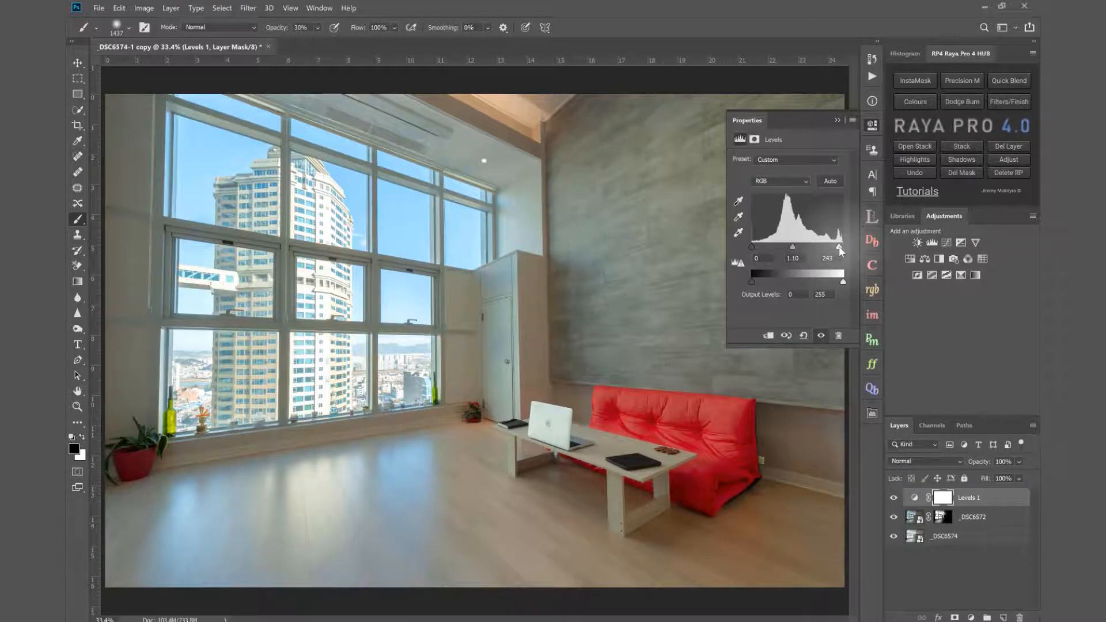
click(839, 120)
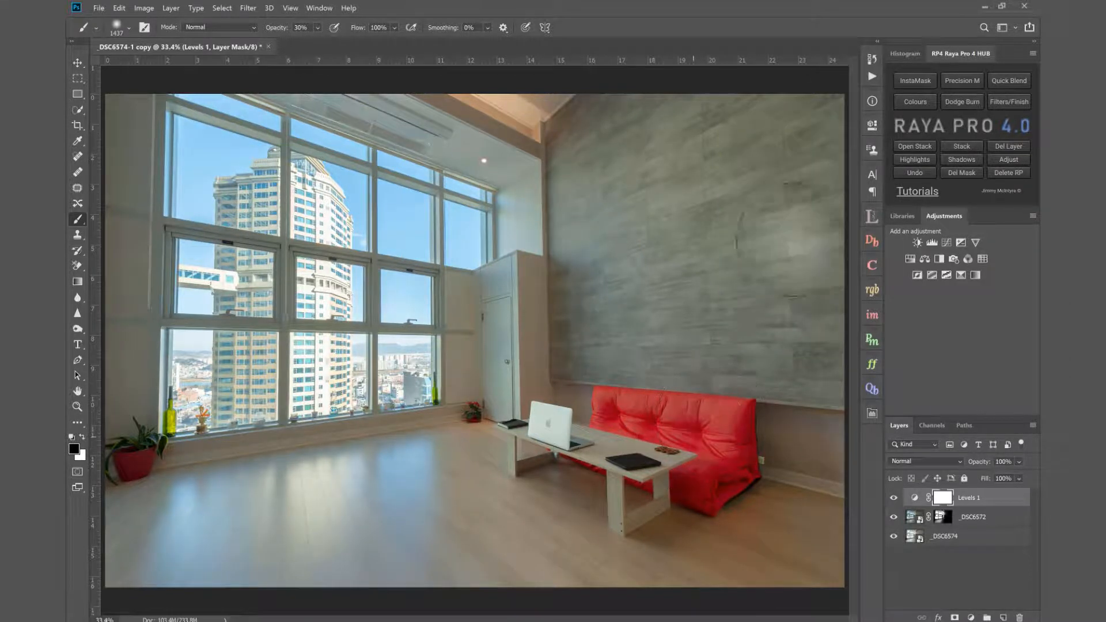
Generate a Saturation mask with Lumi32, setting Range to 37 and Amplification to 126 to isolate the red sofa
click(872, 217)
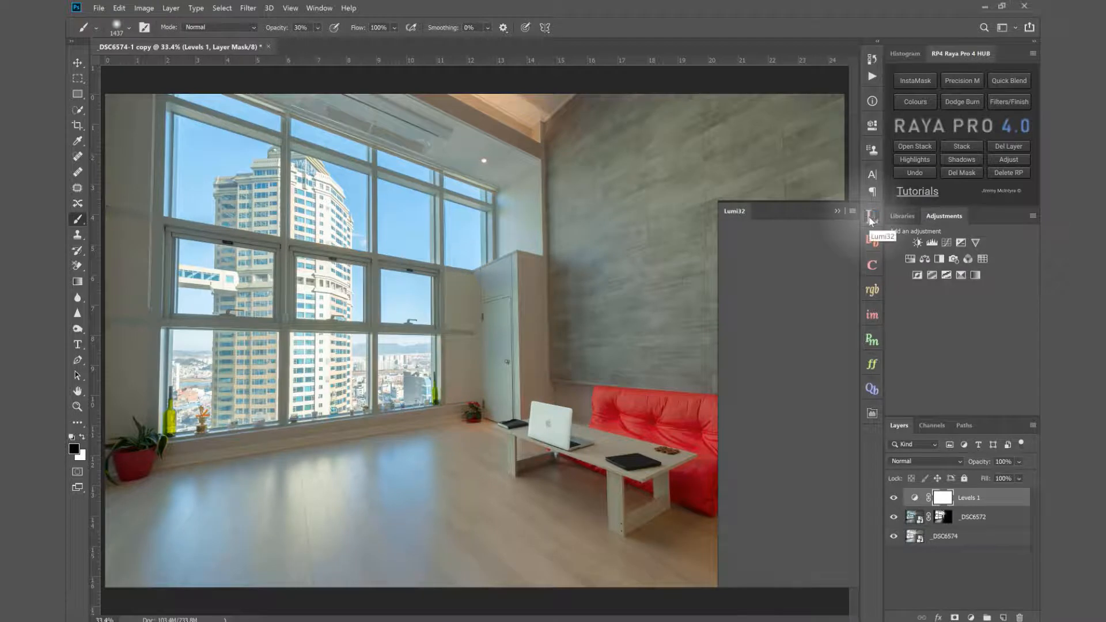
click(830, 231)
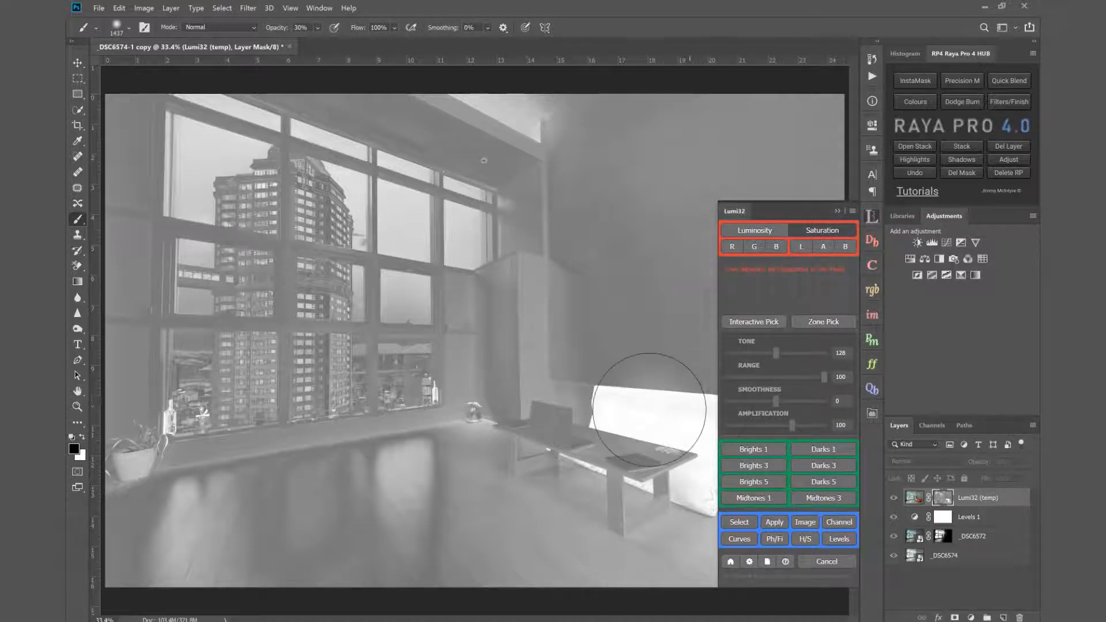
click(797, 376)
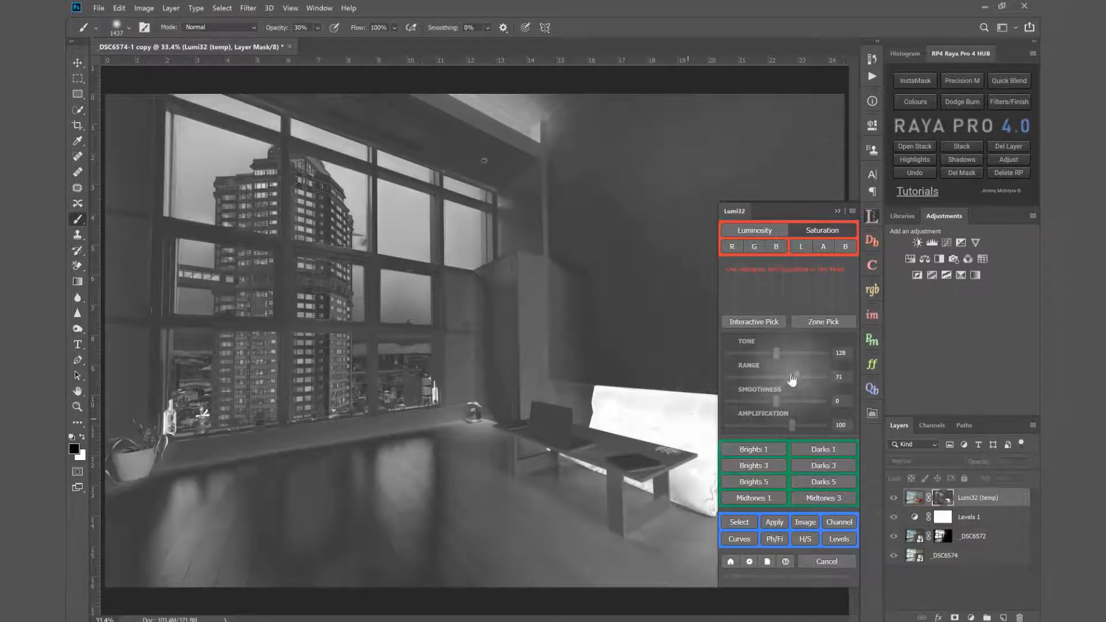
click(765, 378)
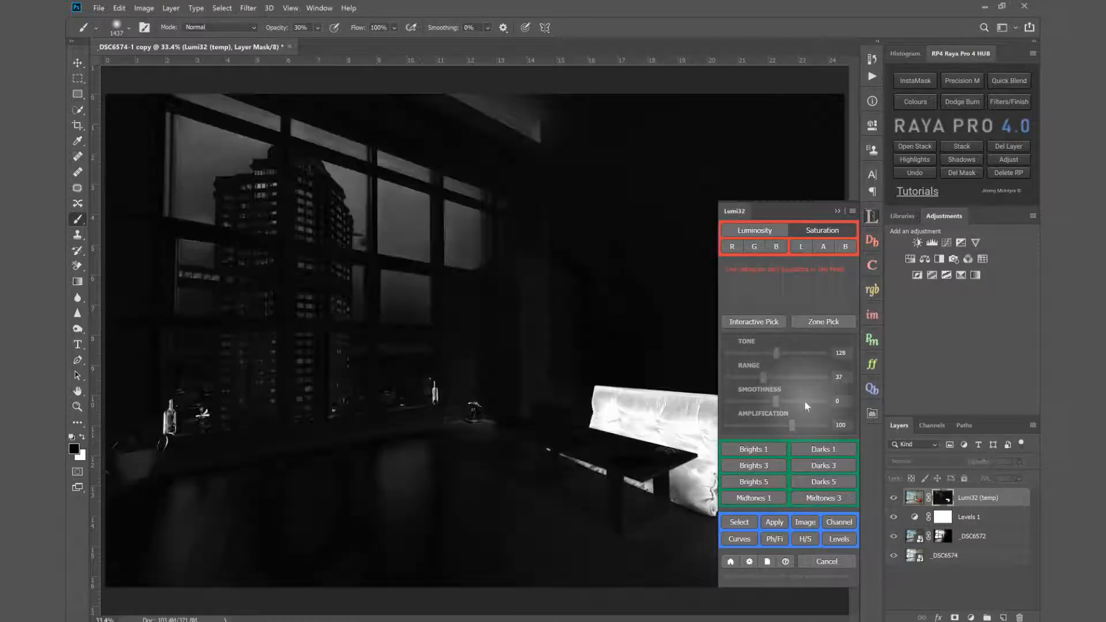
click(809, 424)
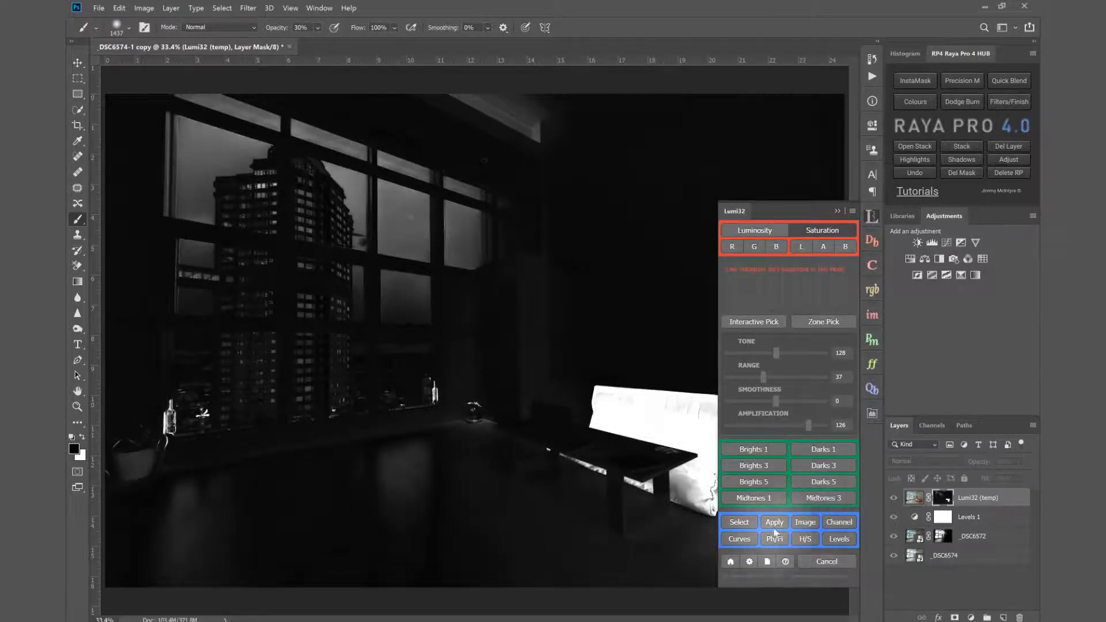
Apply the mask to a Hue/Saturation adjustment layer, try Saturation -14, and delete the adjustment layer
click(804, 539)
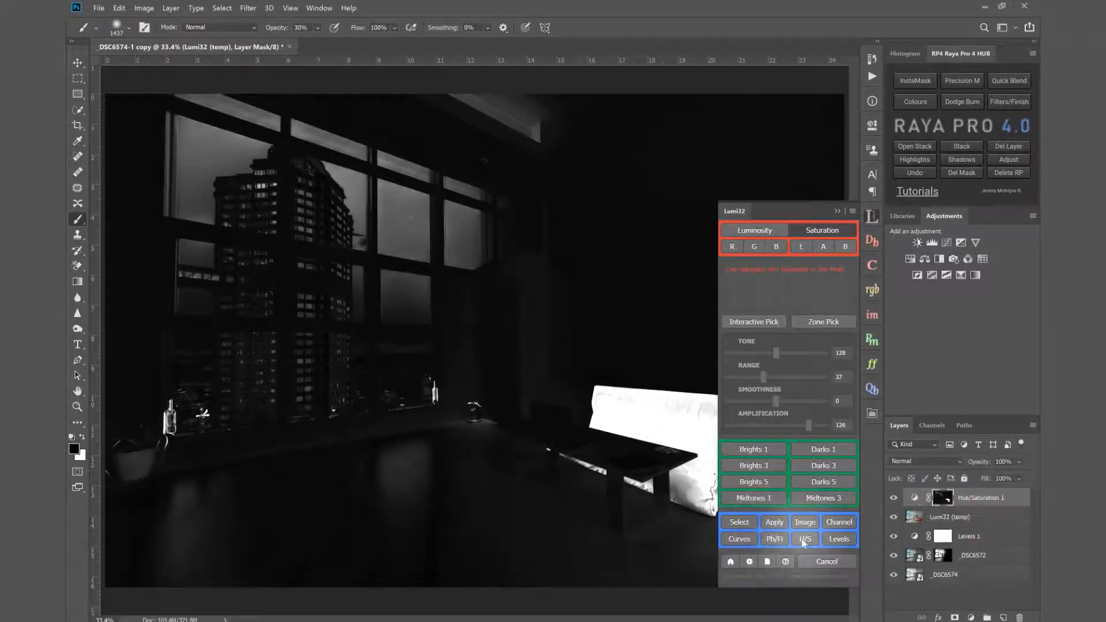
double_click(915, 497)
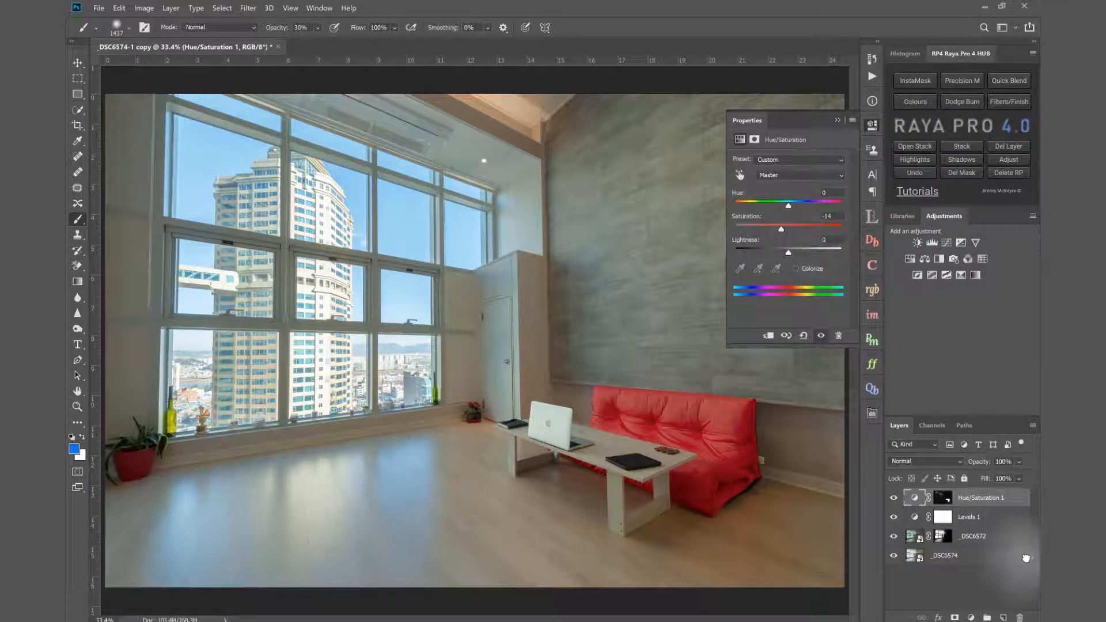
drag(1026, 558, 1019, 617)
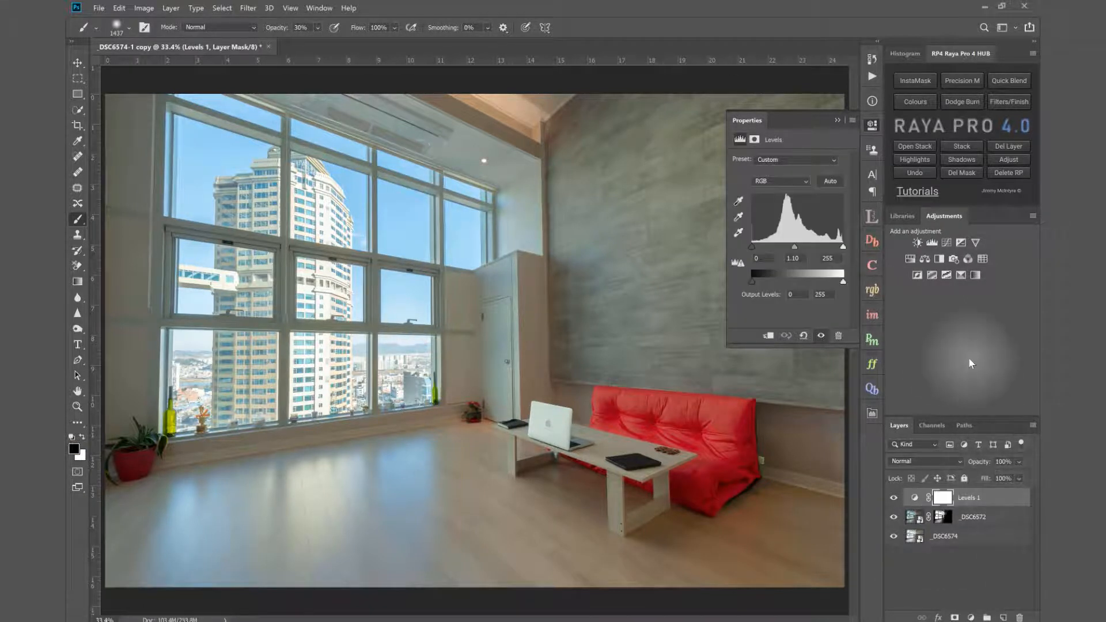
Add a Hue/Saturation adjustment layer, sample the sofa's reds, and set their Saturation to -18 and Lightness to +1
click(910, 259)
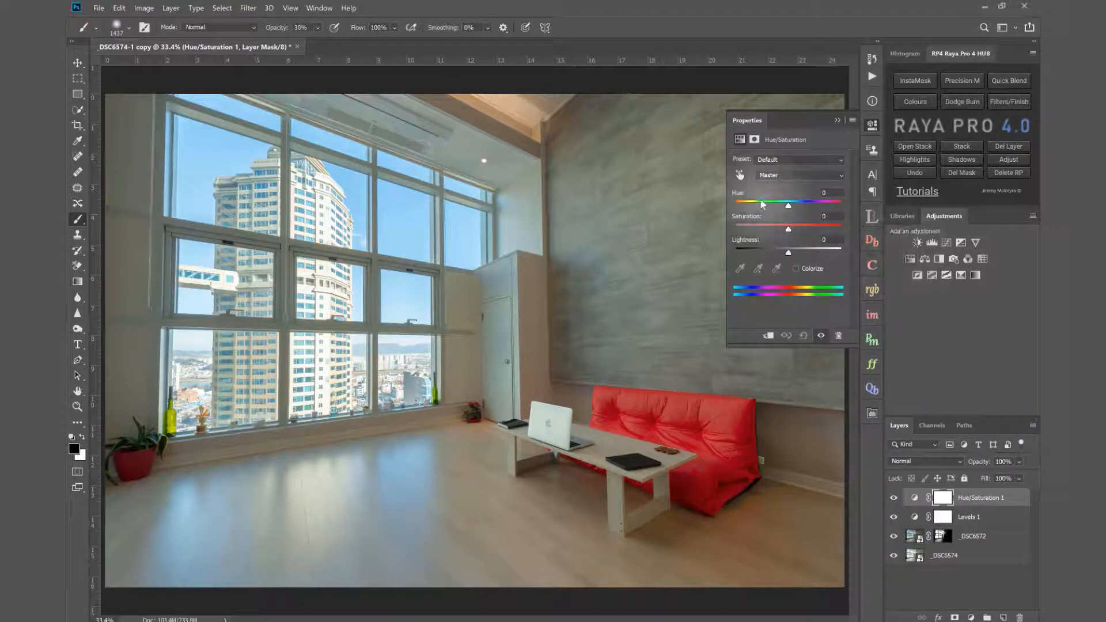
click(740, 176)
click(691, 407)
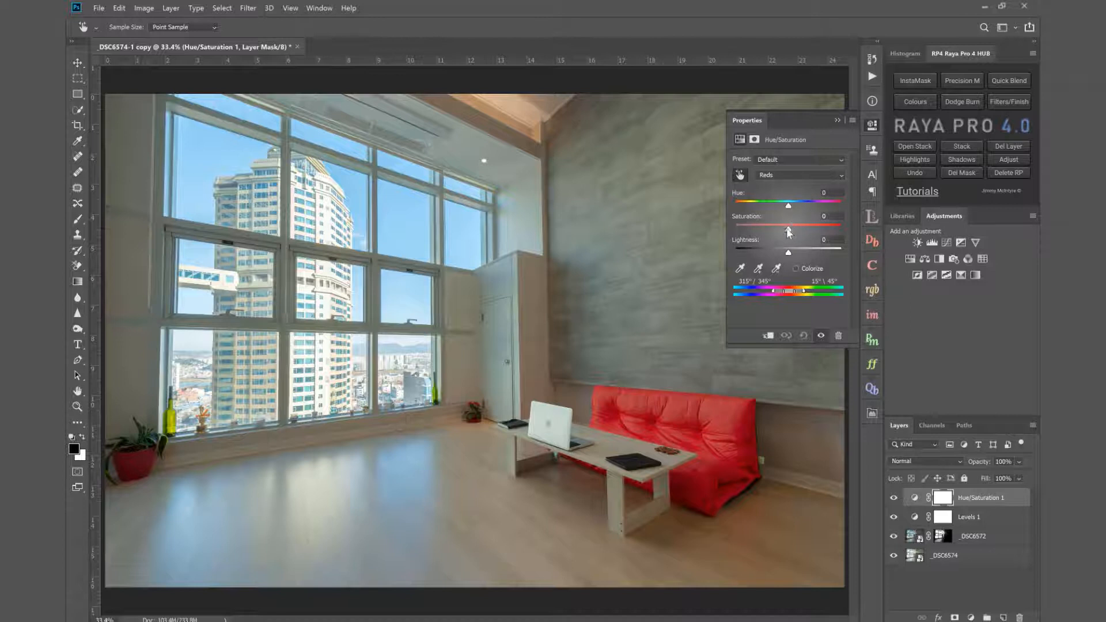
drag(789, 232, 765, 231)
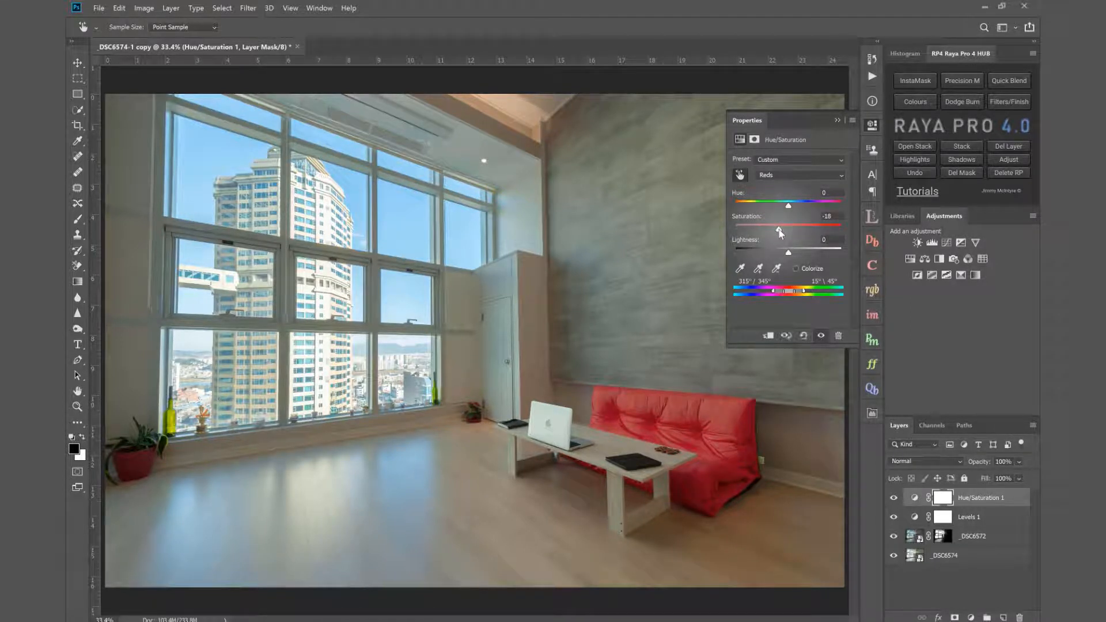
mouse_move(794, 253)
mouse_down()
mouse_move(810, 259)
mouse_move(788, 255)
mouse_up()
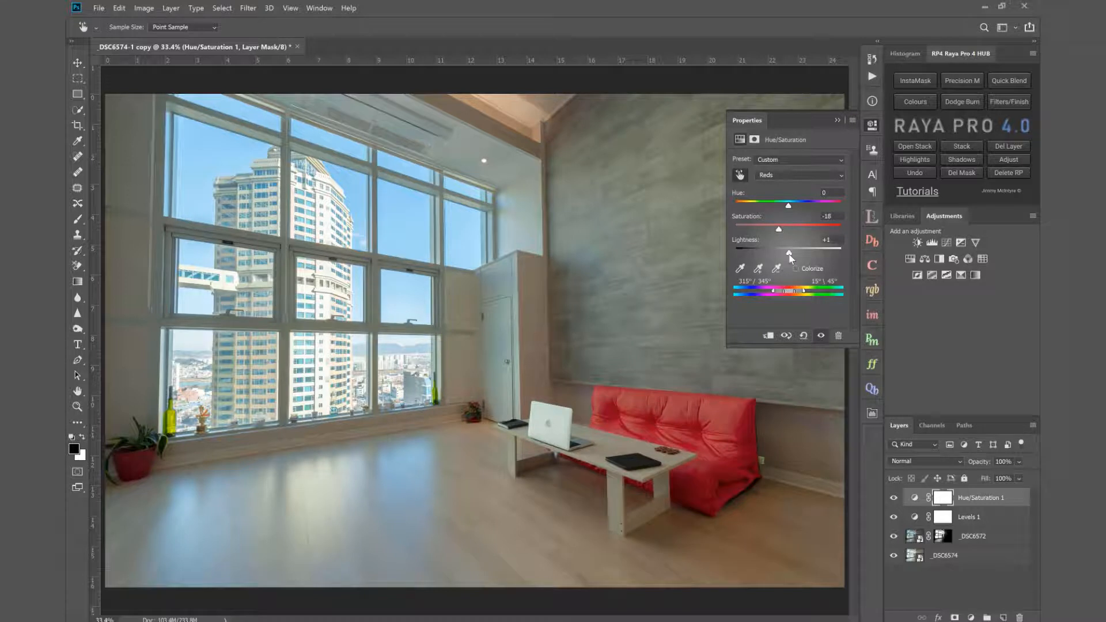
click(837, 120)
Compare the image with and without the layers above _DSC6574, and close the document without saving
drag(893, 536, 897, 487)
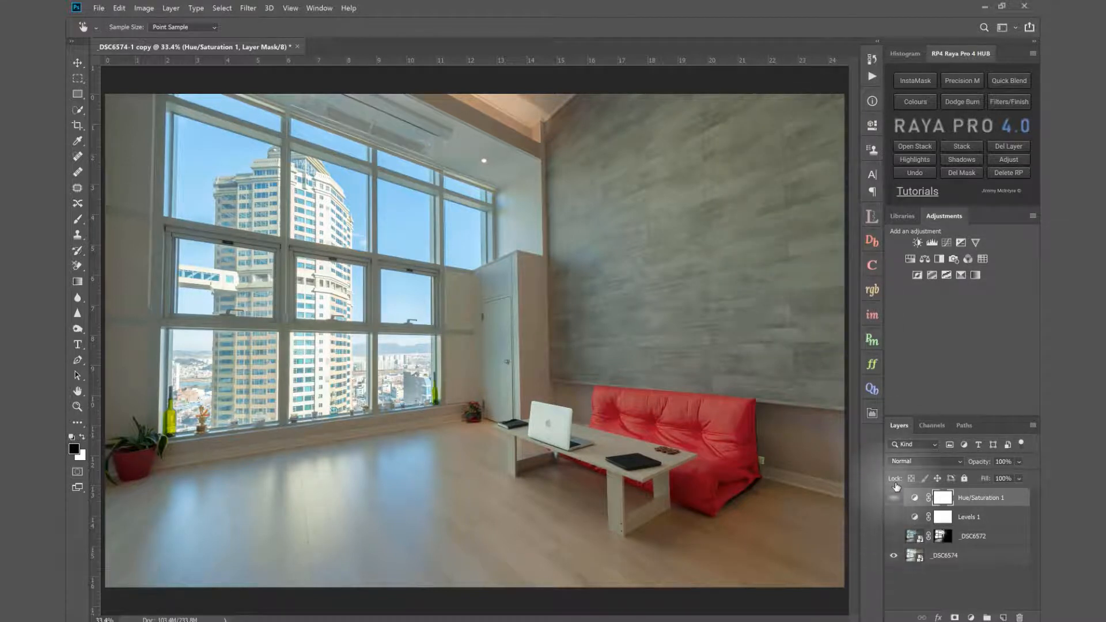
drag(895, 538, 894, 498)
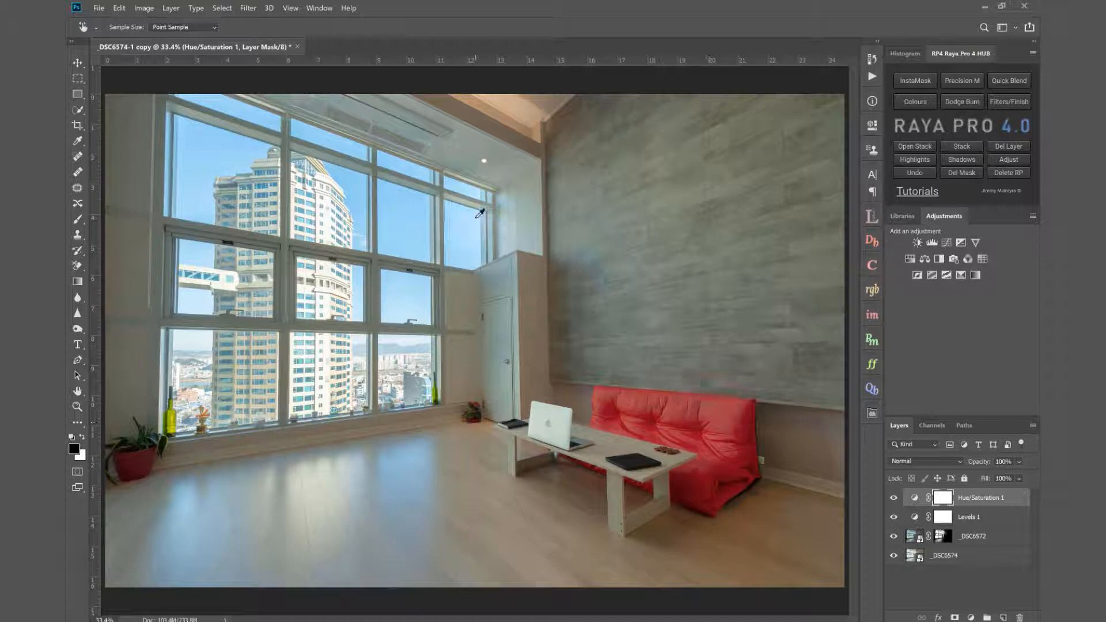
click(297, 47)
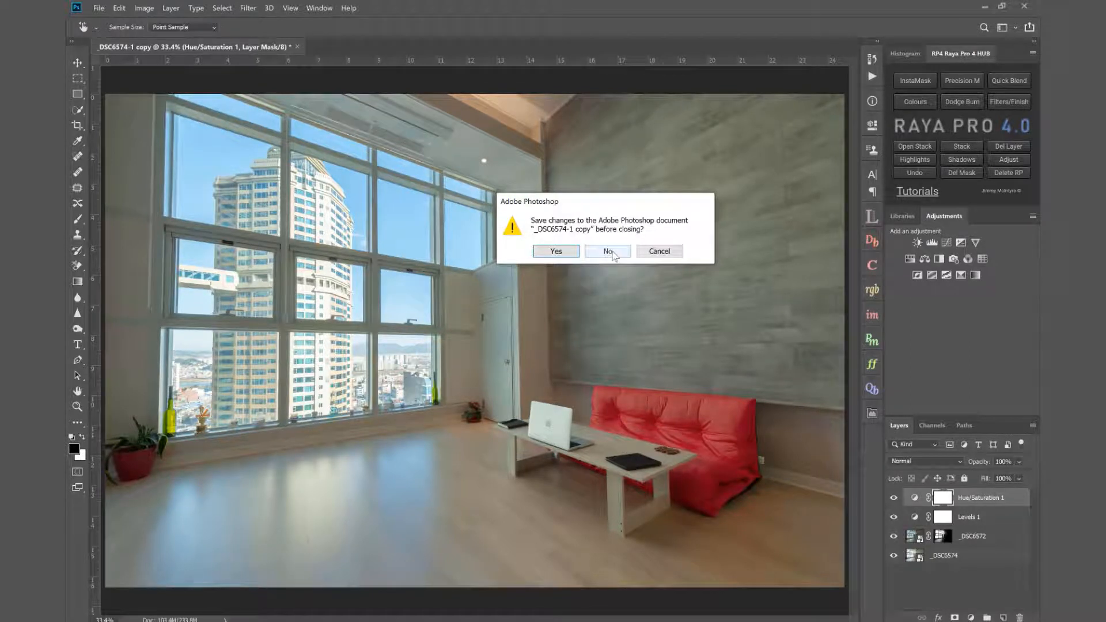
click(610, 251)
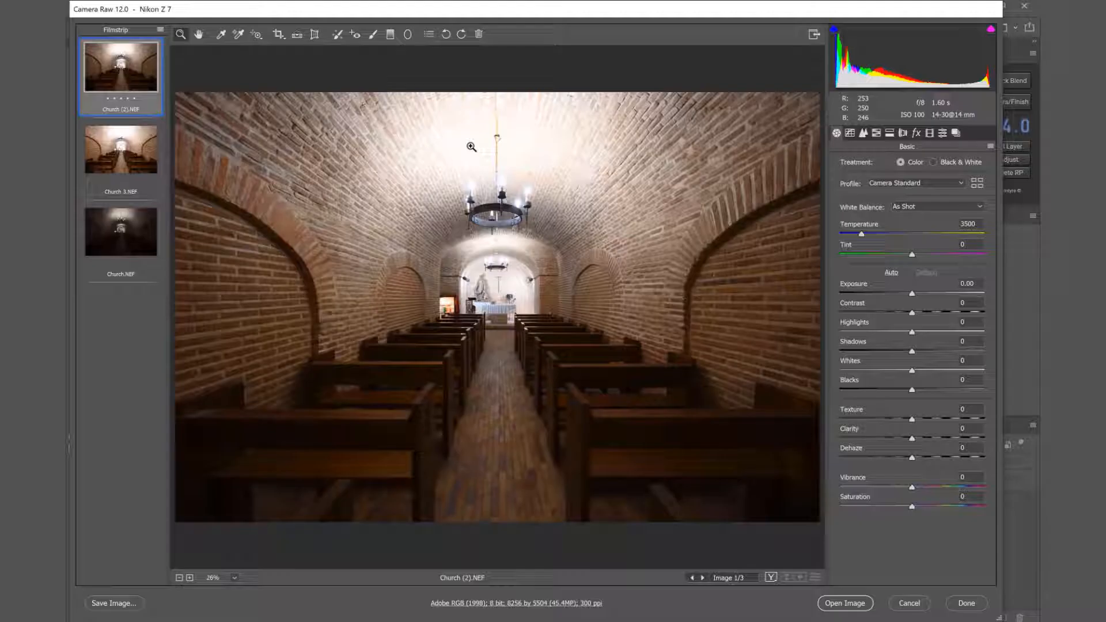
Review the Church exposures, apply Remove Chromatic Aberration and Enable Profile Corrections to all three, and open them
click(125, 153)
click(116, 210)
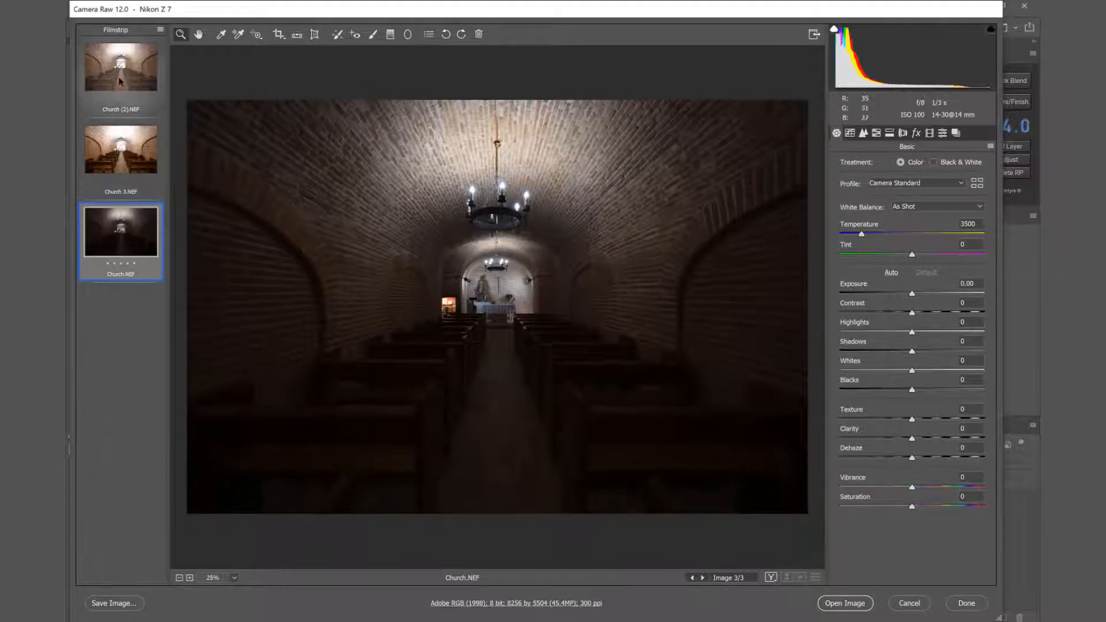
shift+click(127, 73)
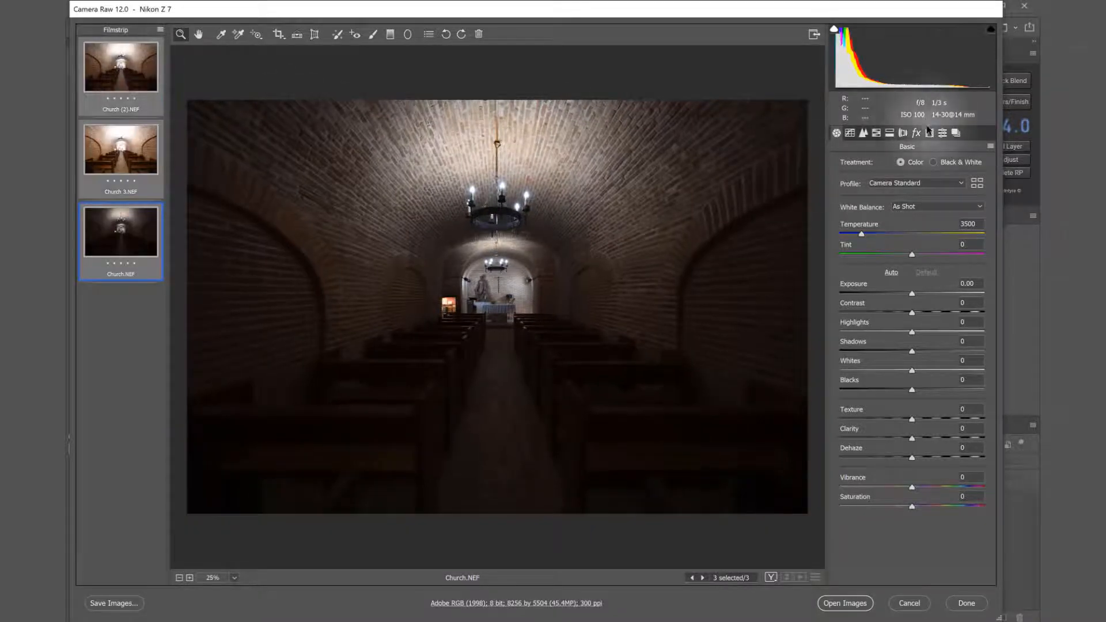
click(903, 132)
click(865, 199)
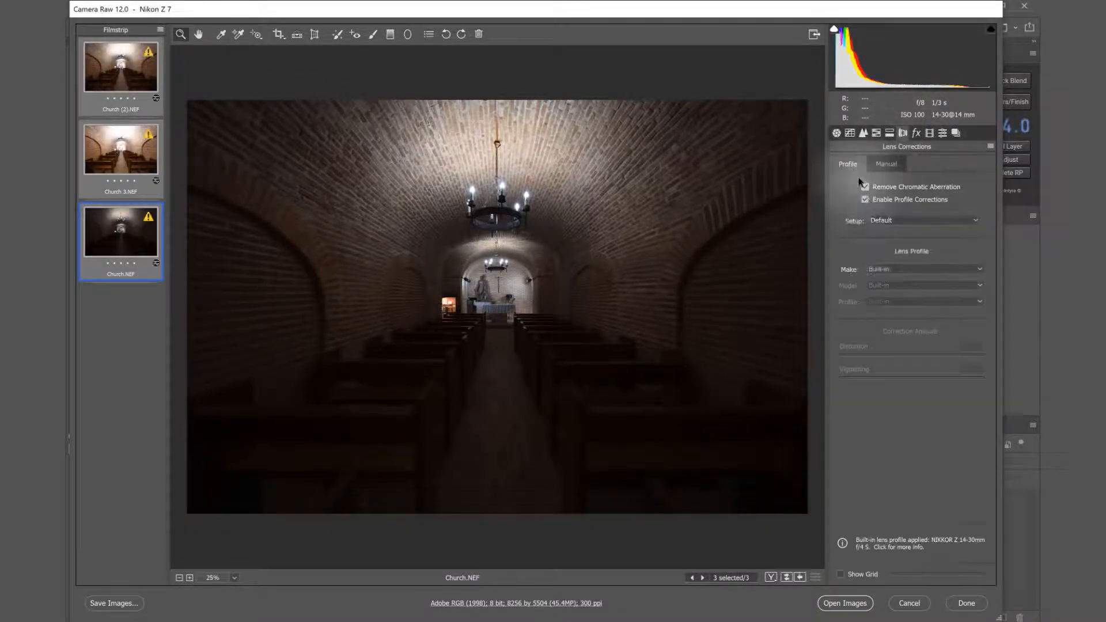
click(836, 133)
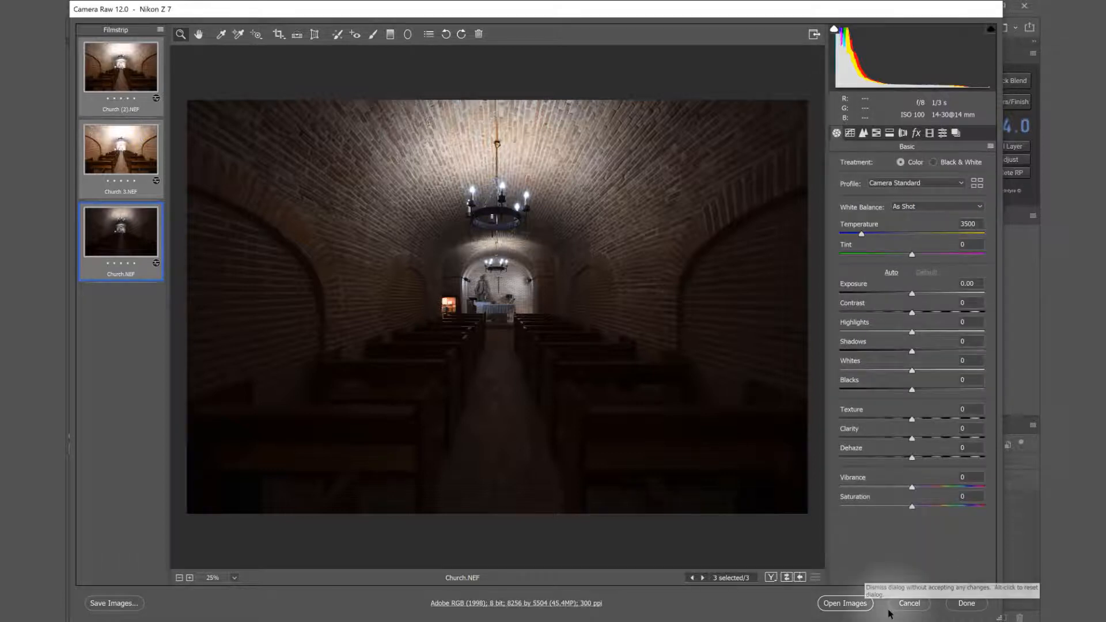
click(860, 605)
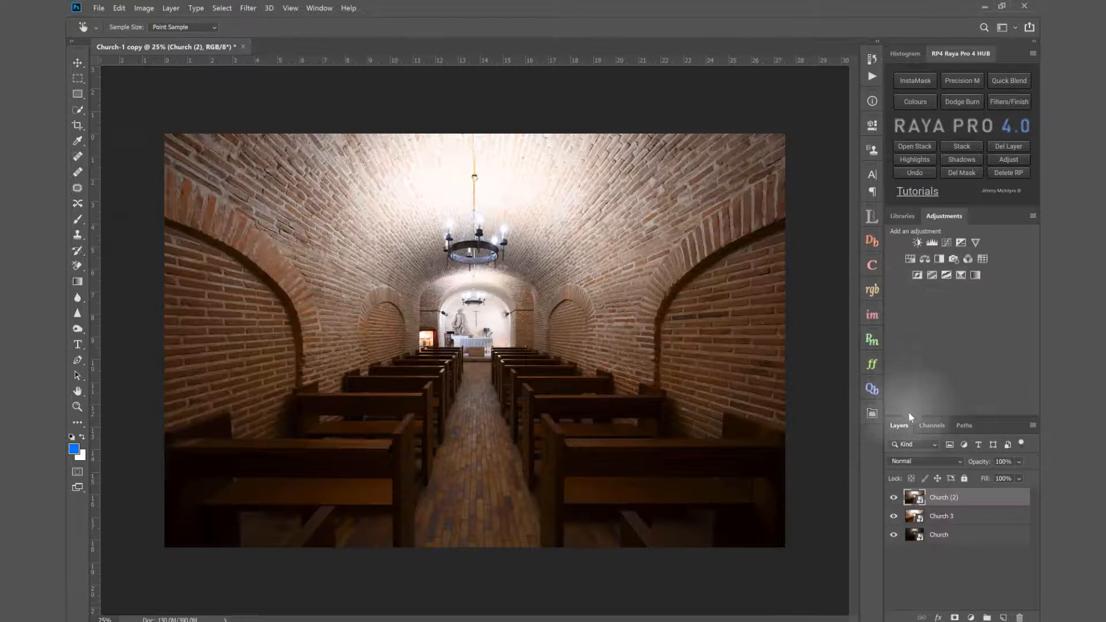
Move the Church (2) layer to the bottom of the stack, hide Church 3 and Church, and select the Church layer
drag(954, 505, 946, 541)
key(b)
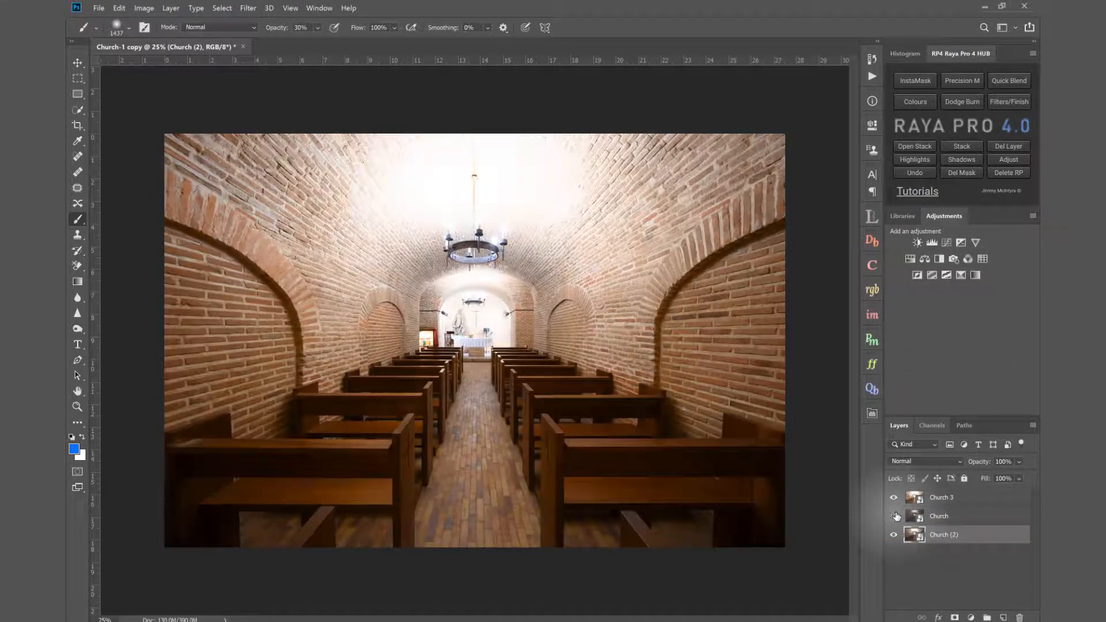
click(894, 497)
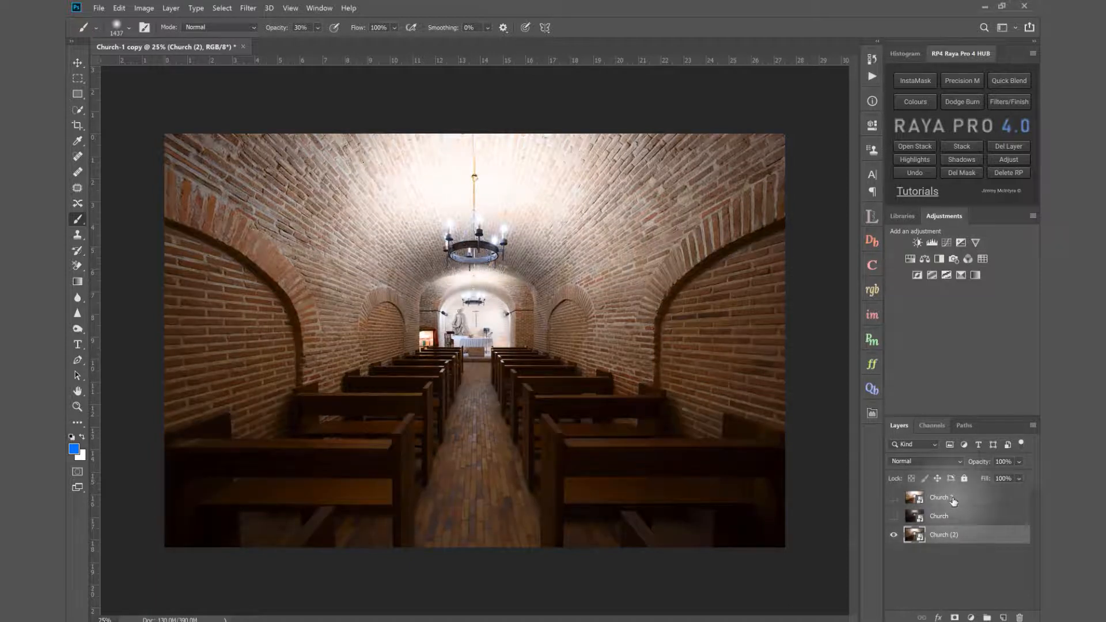
click(893, 517)
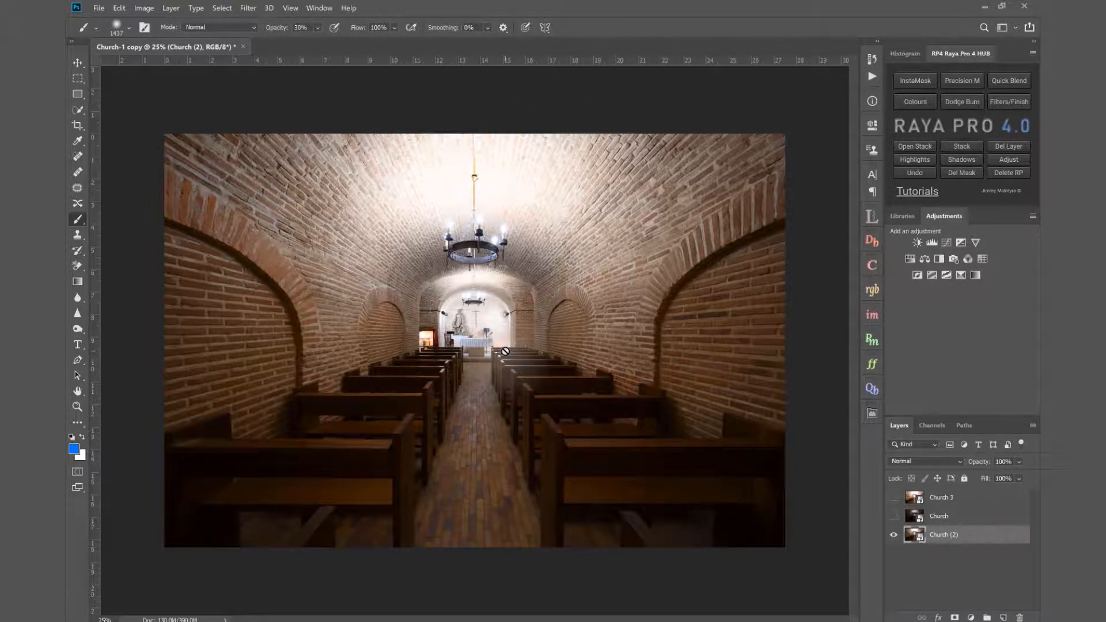
click(957, 516)
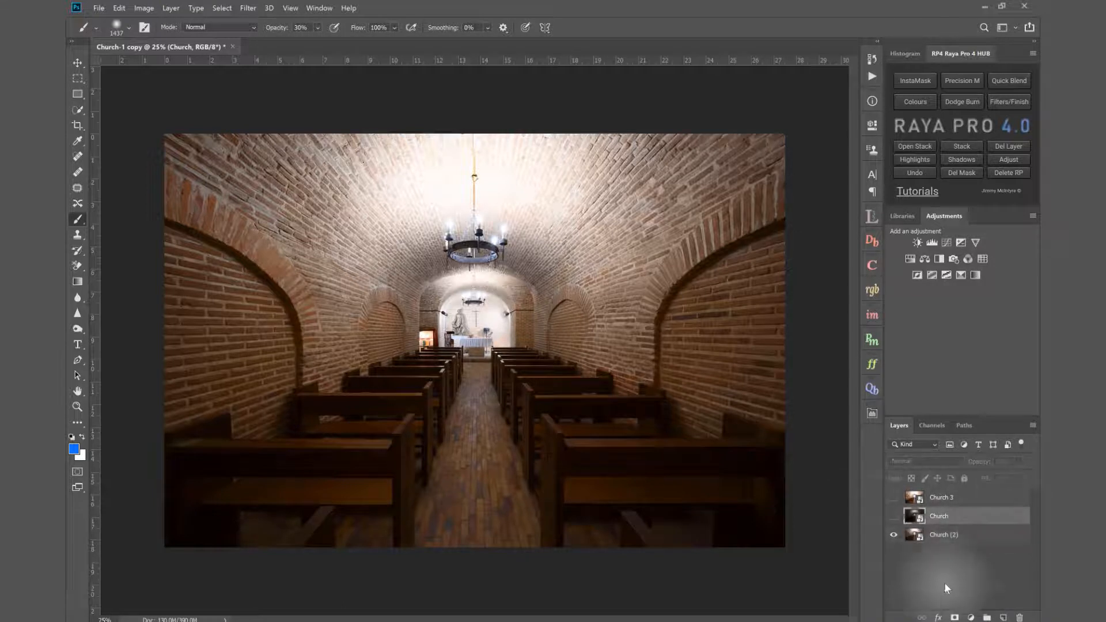
Add a black mask to the Church layer, show the layer, and load a Brights 3 luminosity mask as a selection
alt+click(954, 618)
click(893, 517)
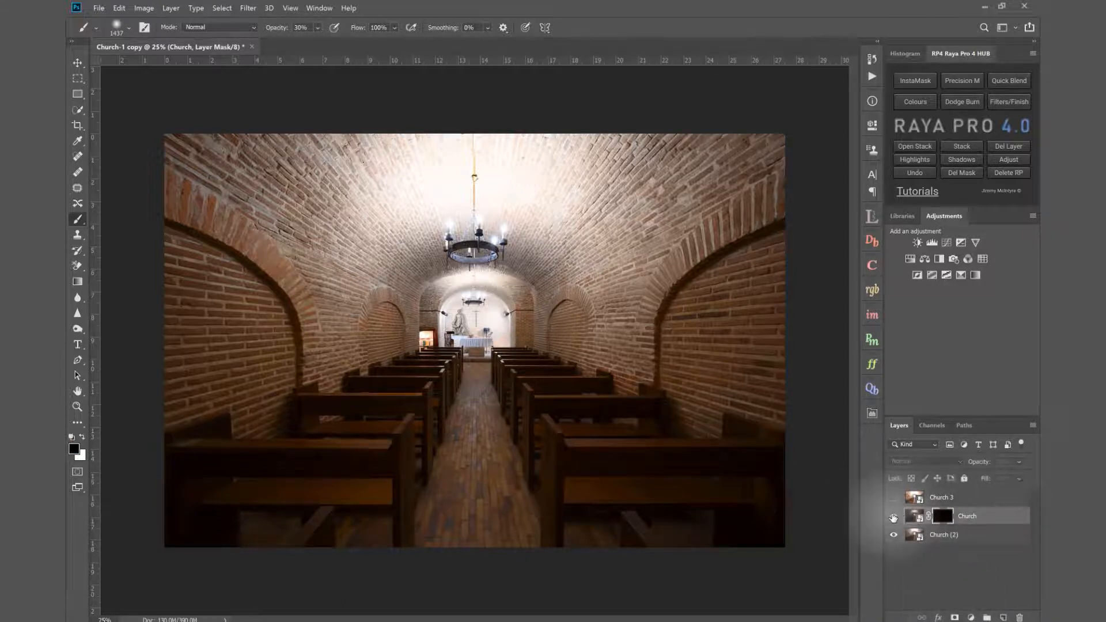
click(872, 216)
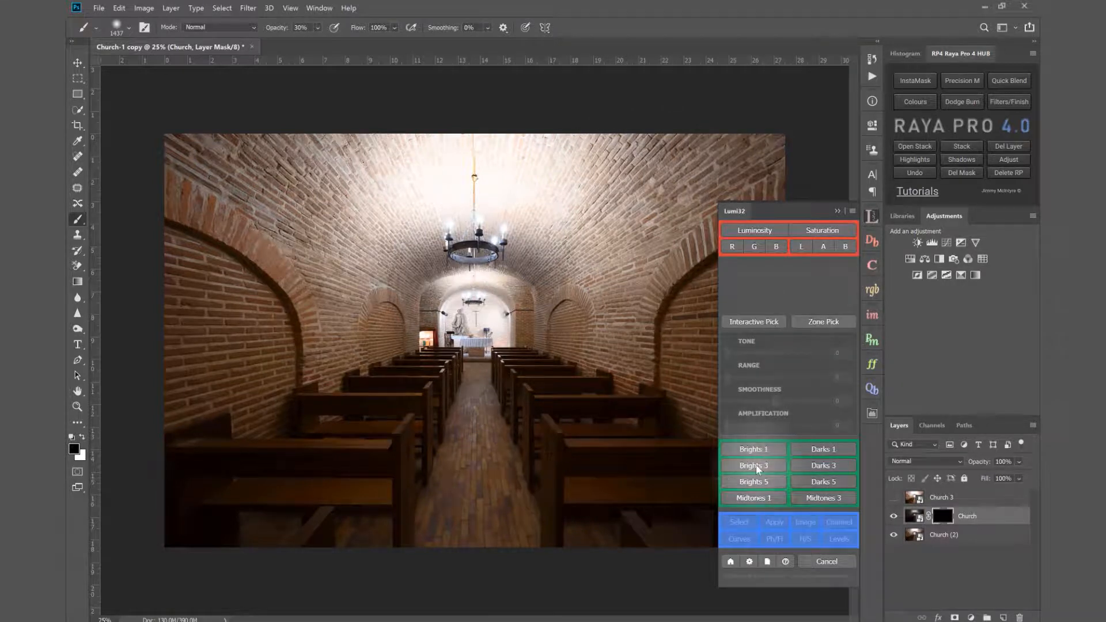
click(756, 465)
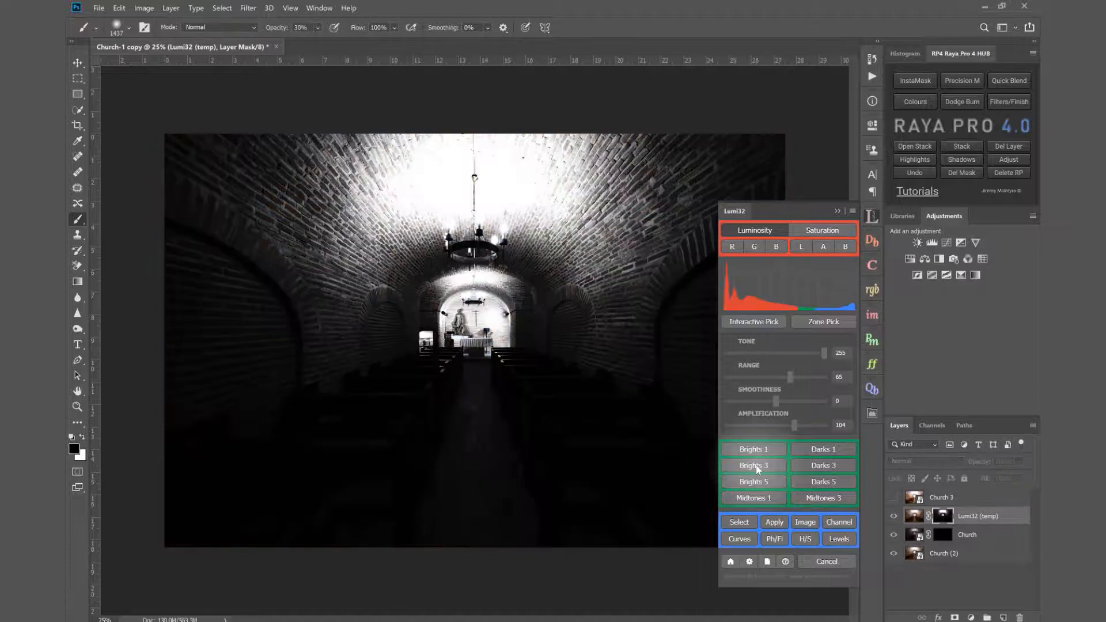
click(740, 522)
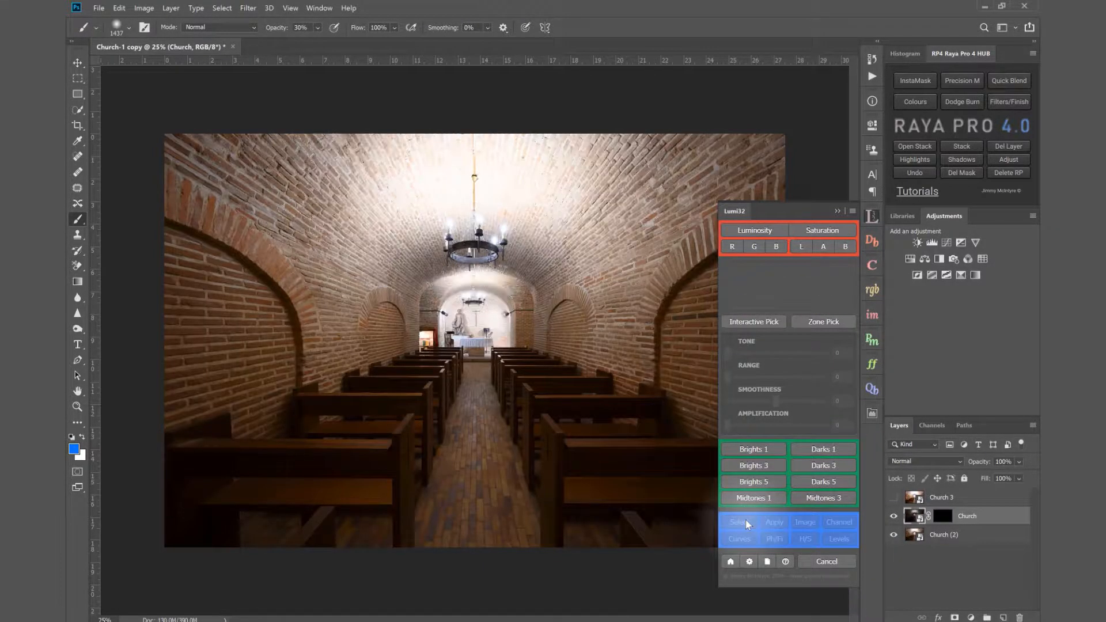
Paint white at 100% brush opacity through the selection on the Church mask over the bright ceiling and altar, and compare the blend
click(941, 519)
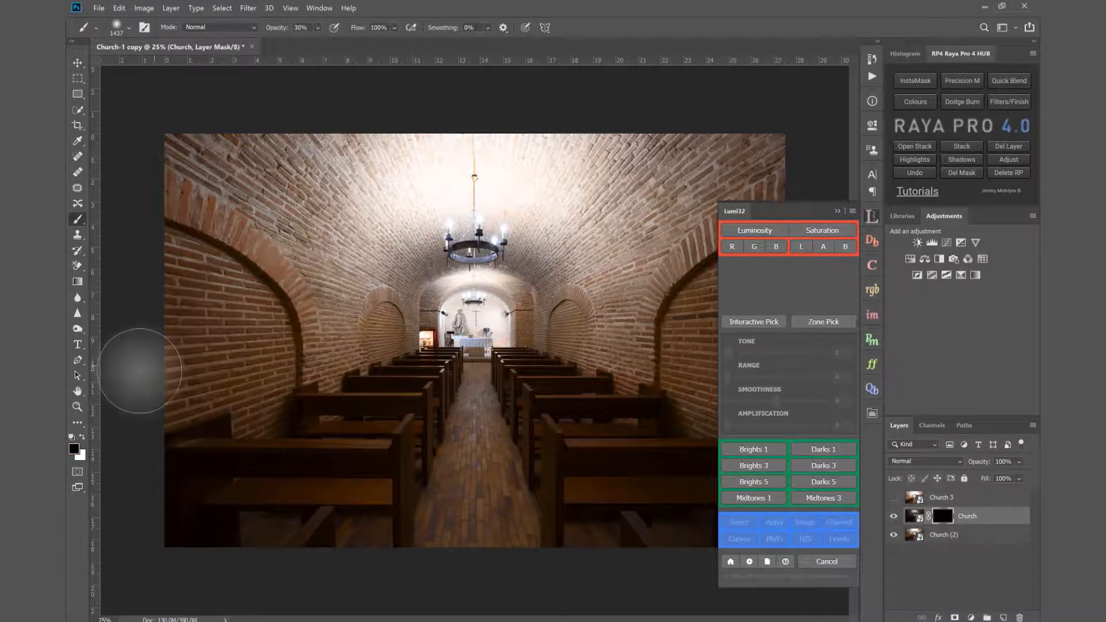
click(83, 439)
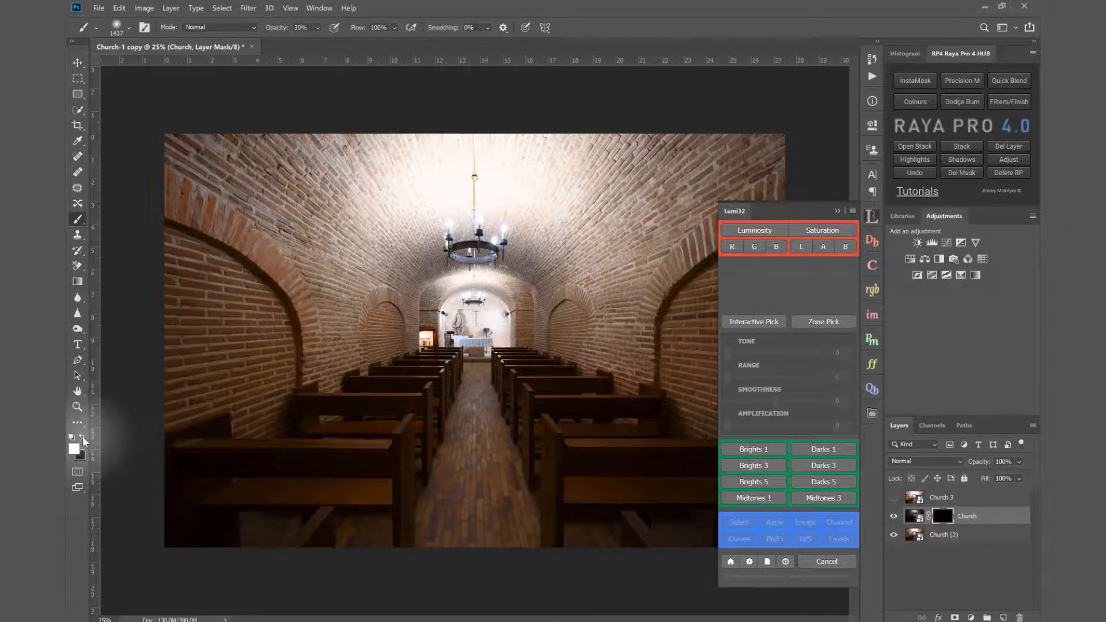
alt+right_click(424, 183)
mouse_move(424, 181)
mouse_down()
mouse_move(549, 166)
mouse_move(469, 177)
mouse_up()
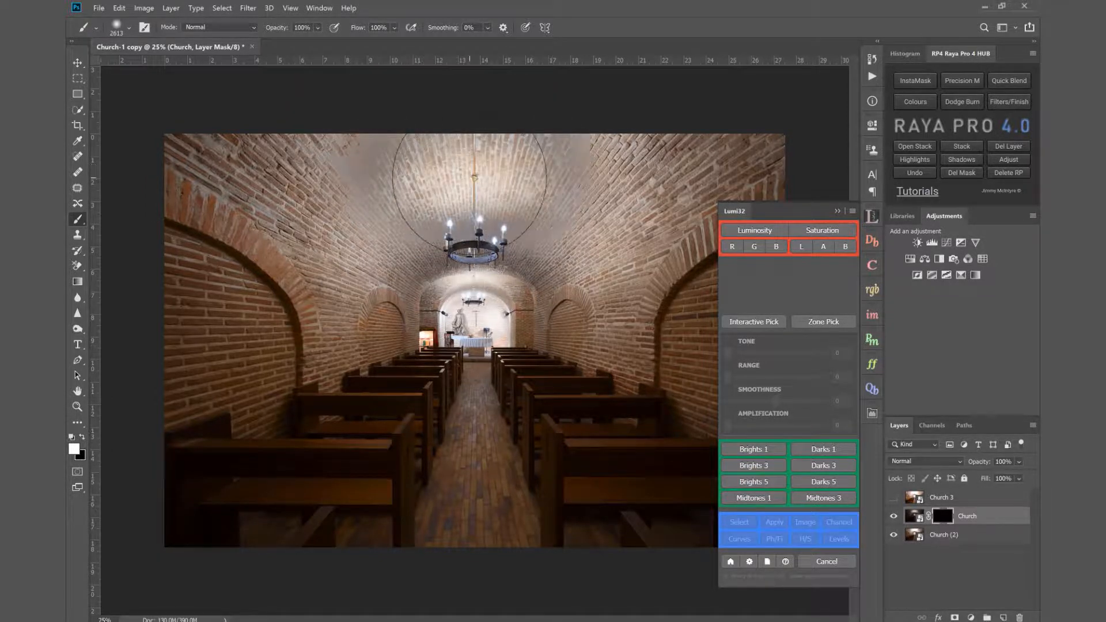
click(475, 314)
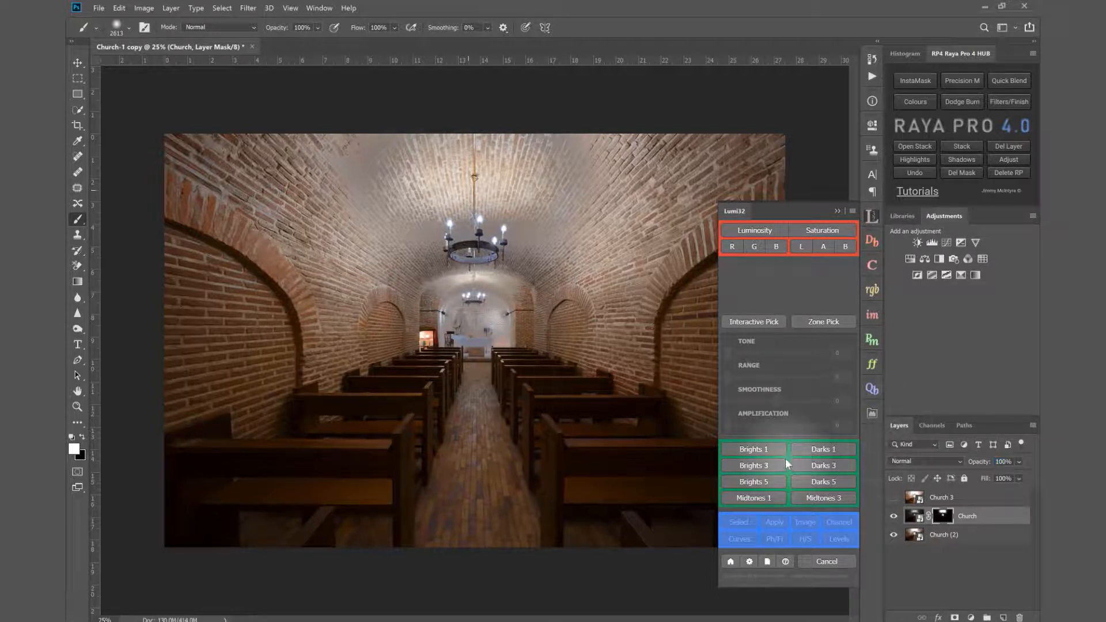
drag(984, 464, 1038, 468)
click(894, 516)
click(894, 517)
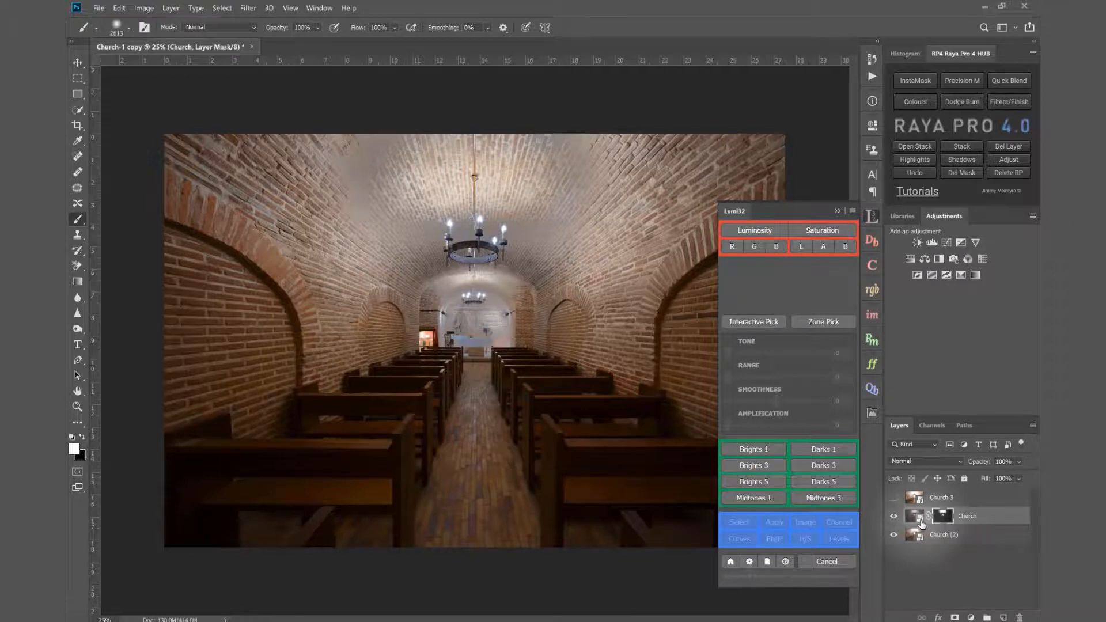
Reopen the Church smart object's raw settings and set Exposure to +1.55, Highlights to -57 and Shadows to +13
click(918, 522)
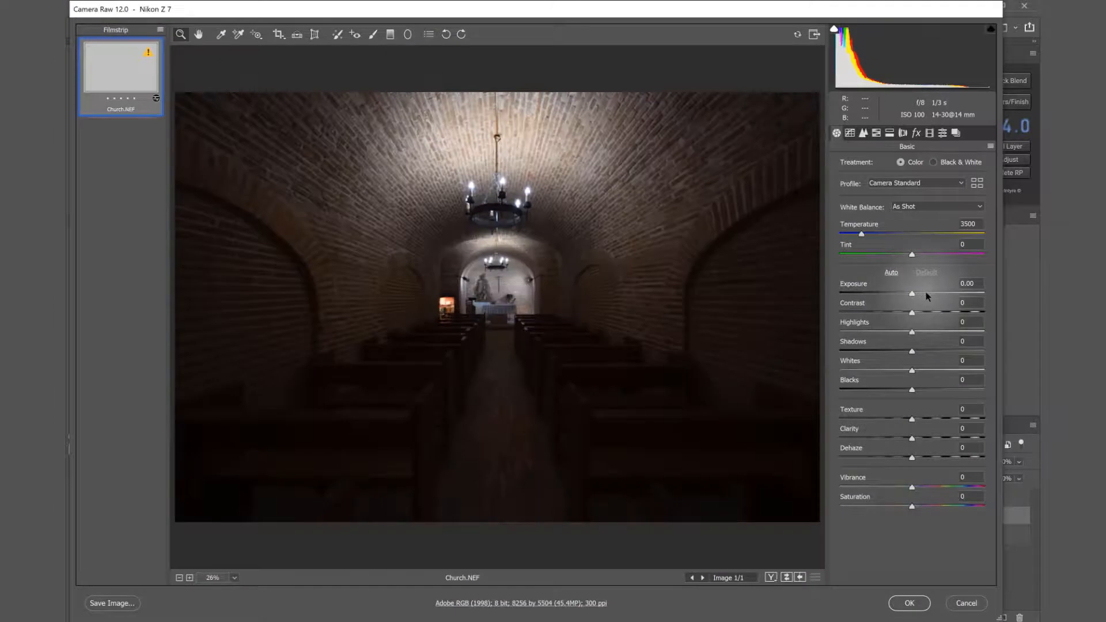
click(928, 294)
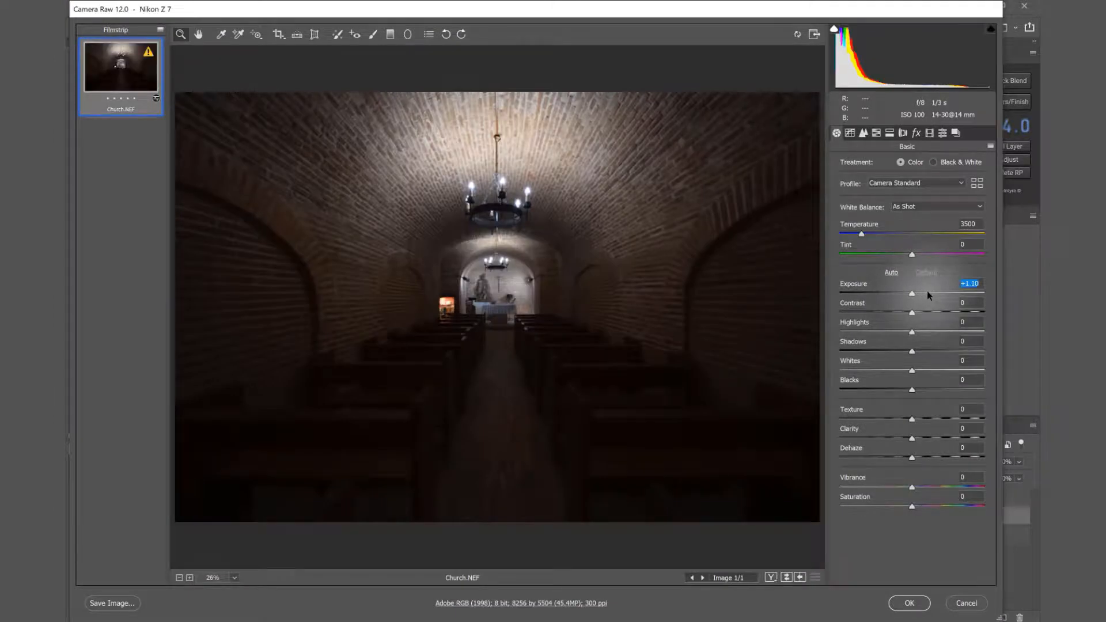
drag(932, 292, 939, 292)
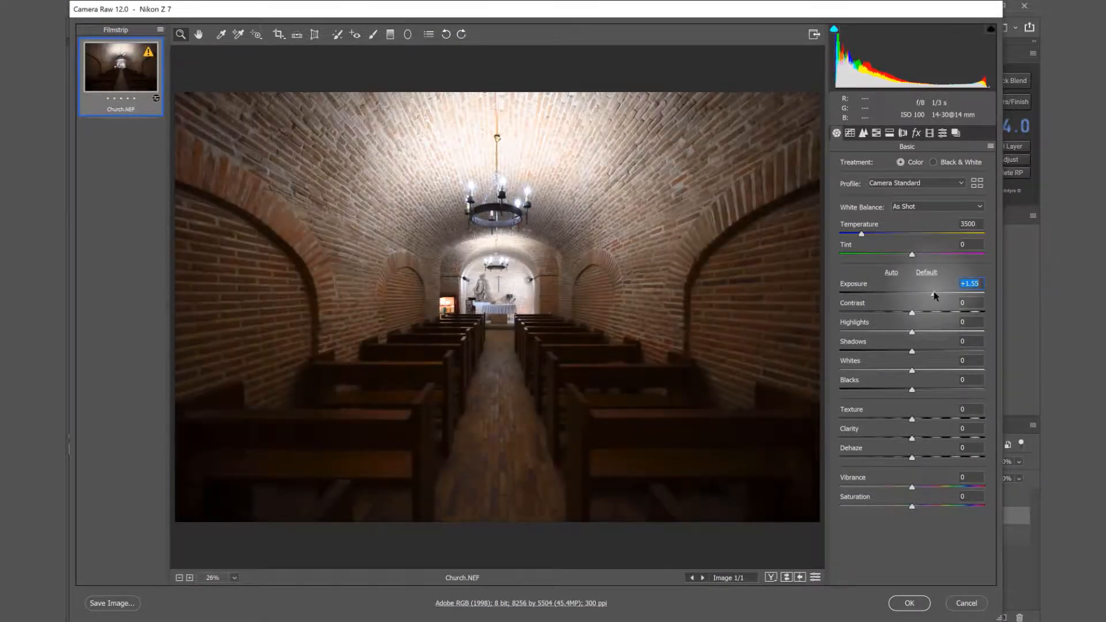
drag(912, 333, 923, 358)
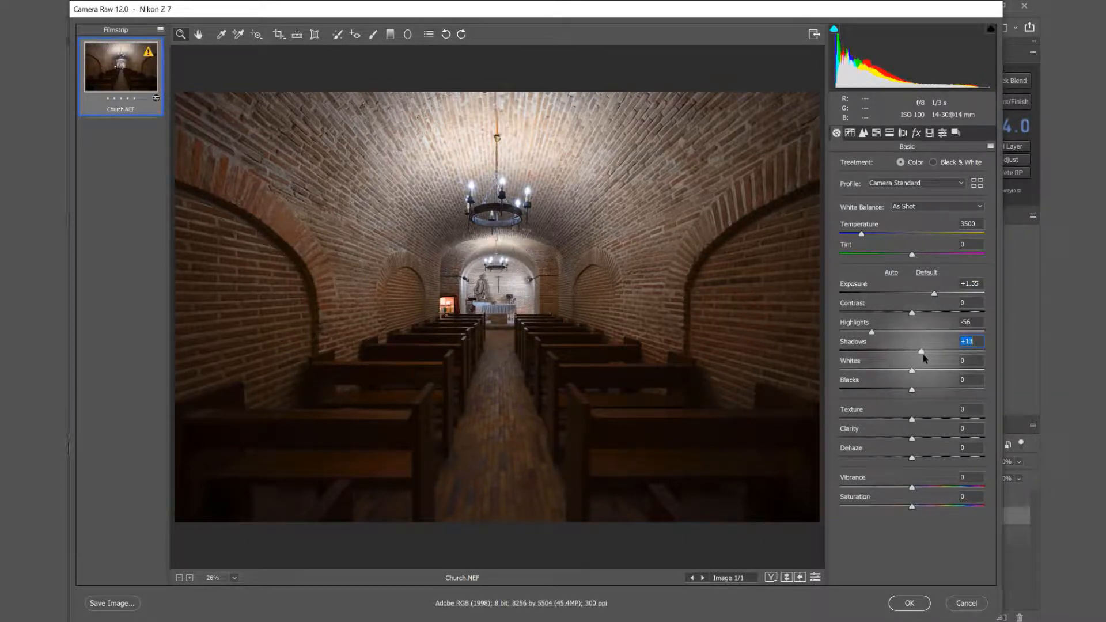
click(871, 333)
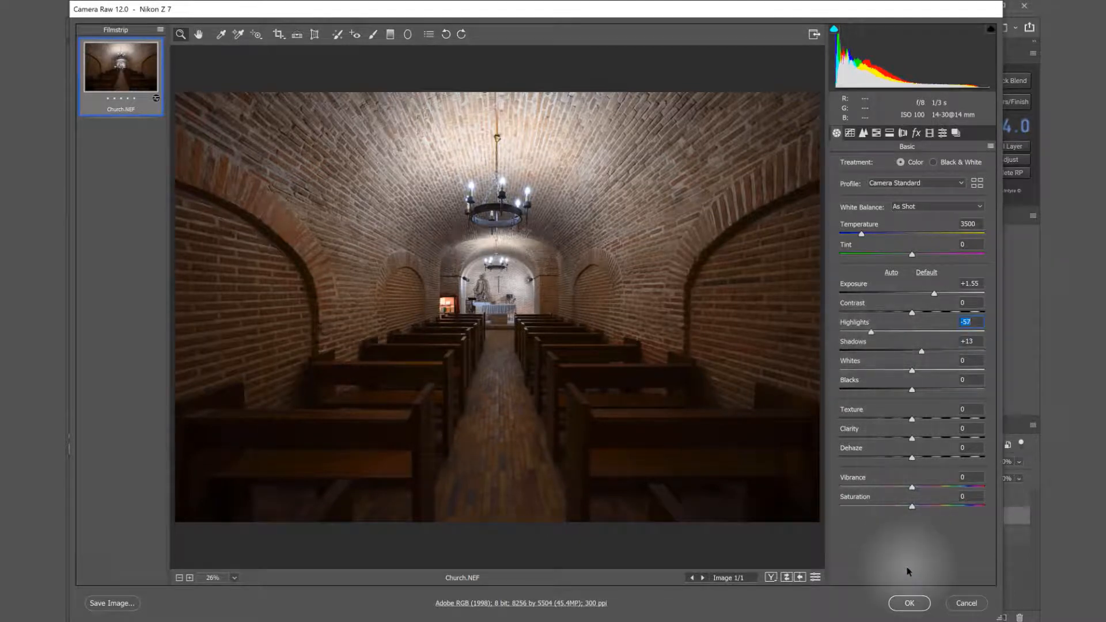
click(909, 603)
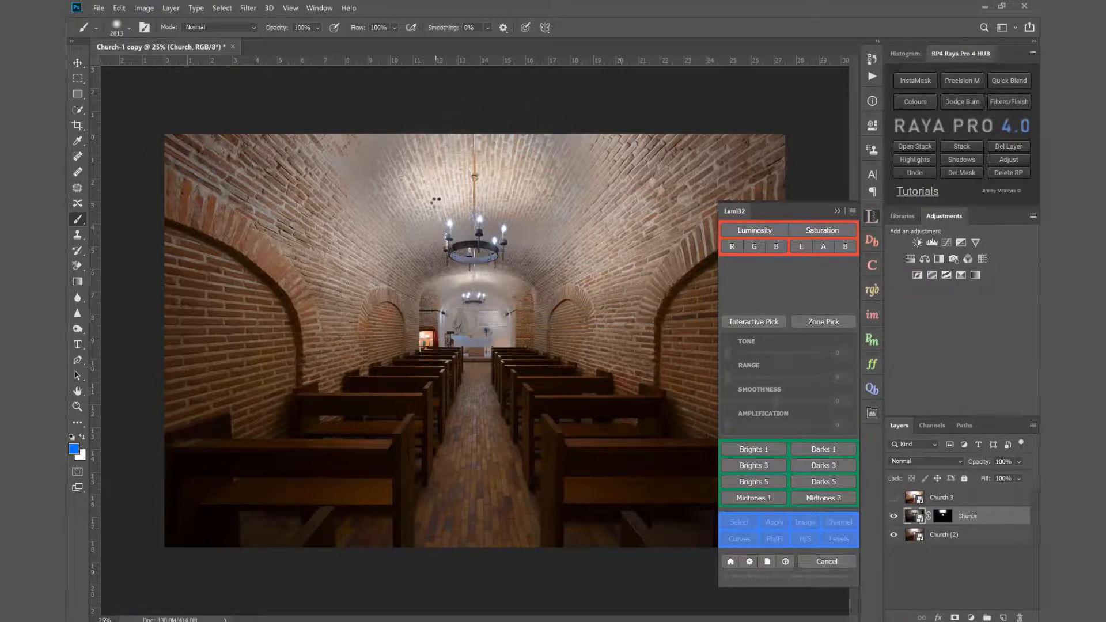
Inspect the blended ceiling and chandelier up close, and compare the whole image with and without the Church layer
click(78, 406)
drag(506, 141, 524, 150)
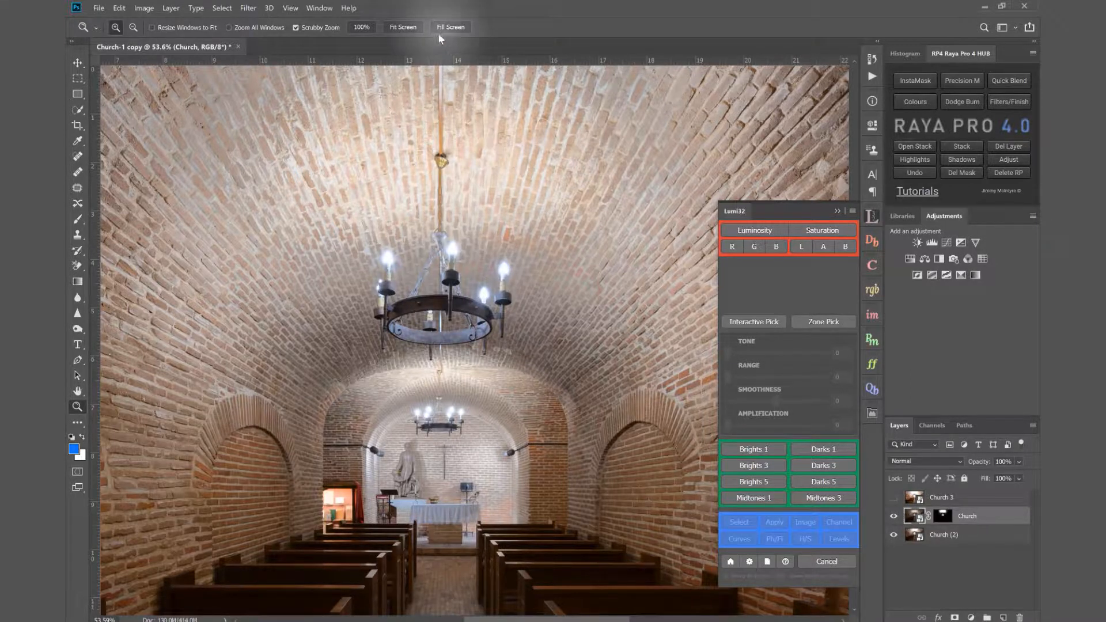
click(410, 27)
click(894, 517)
click(895, 517)
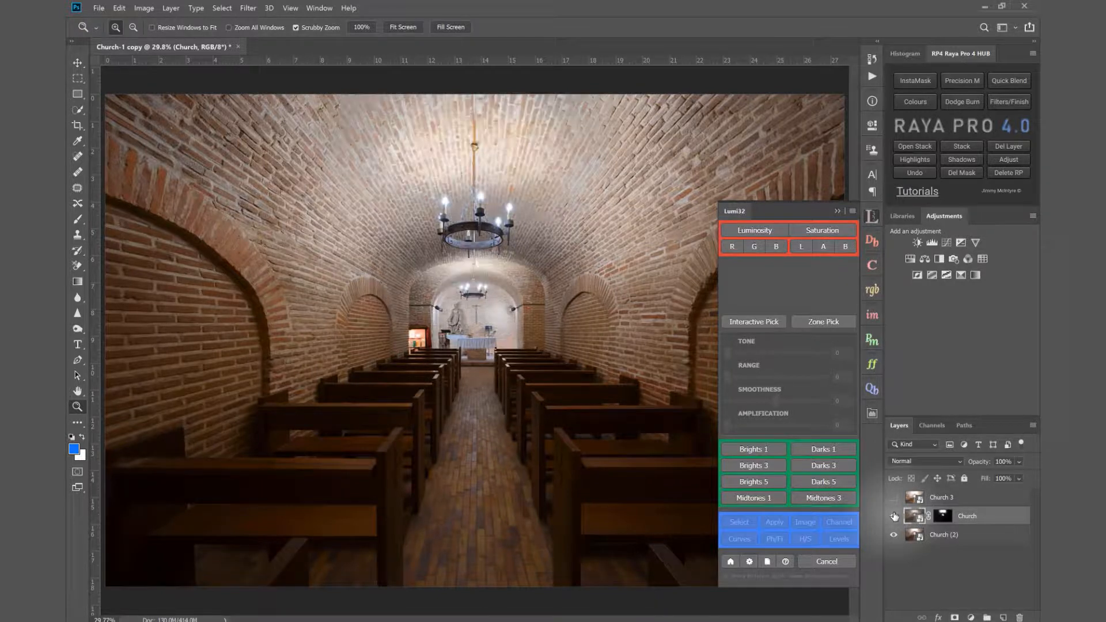
click(894, 516)
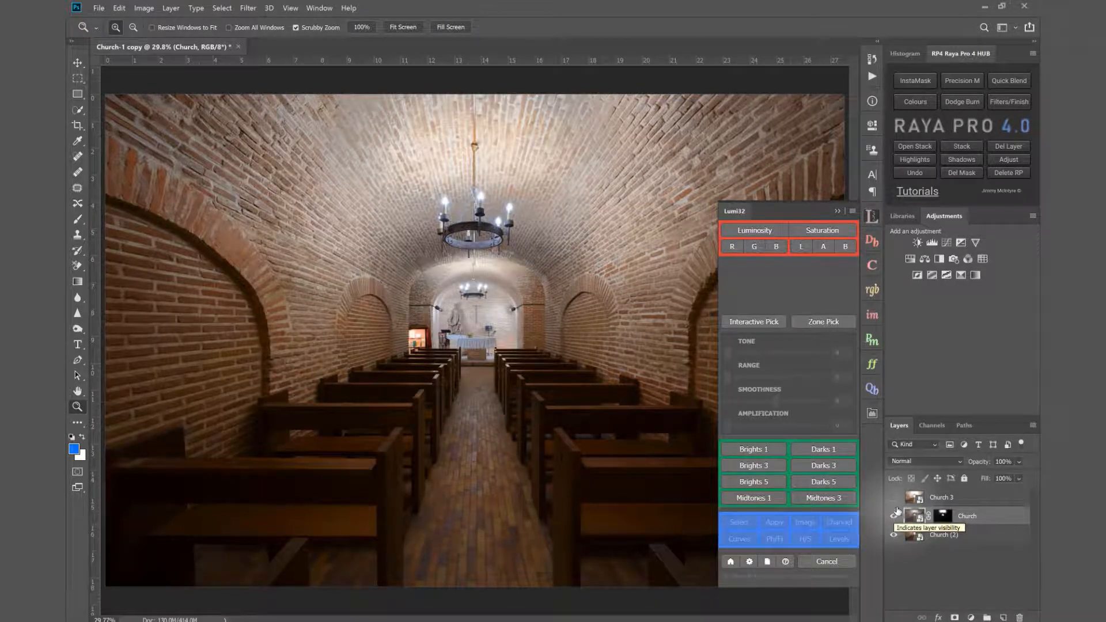
Set the Church layer's blend mode to Luminosity, compare the effect, and lower the layer's opacity to just under 80%
click(947, 459)
click(907, 613)
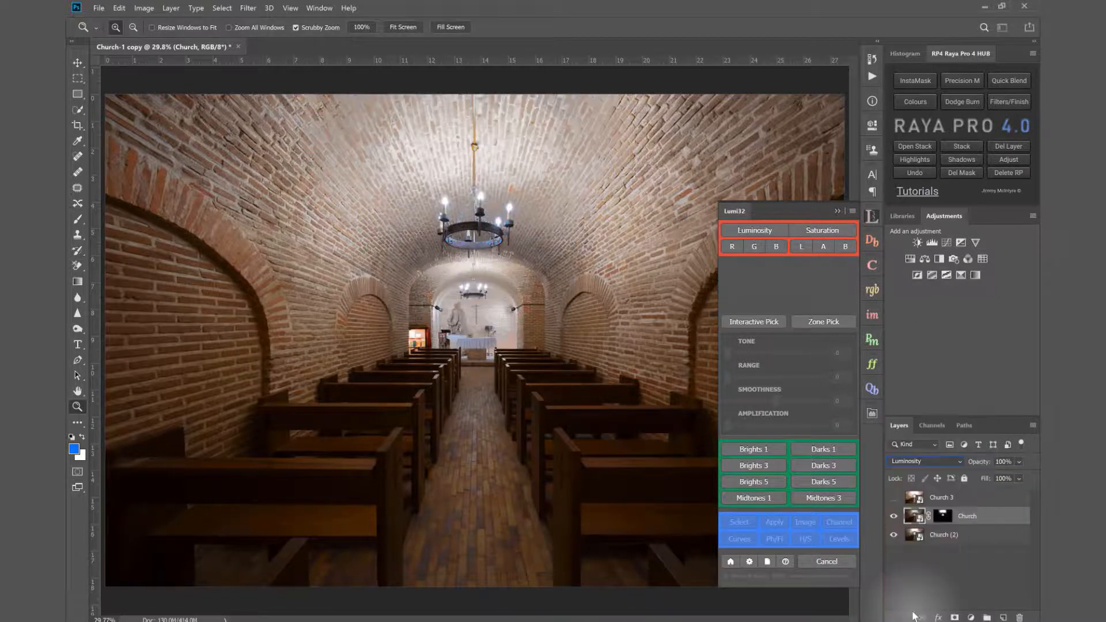
key(ctrl+z)
key(ctrl+shift+z)
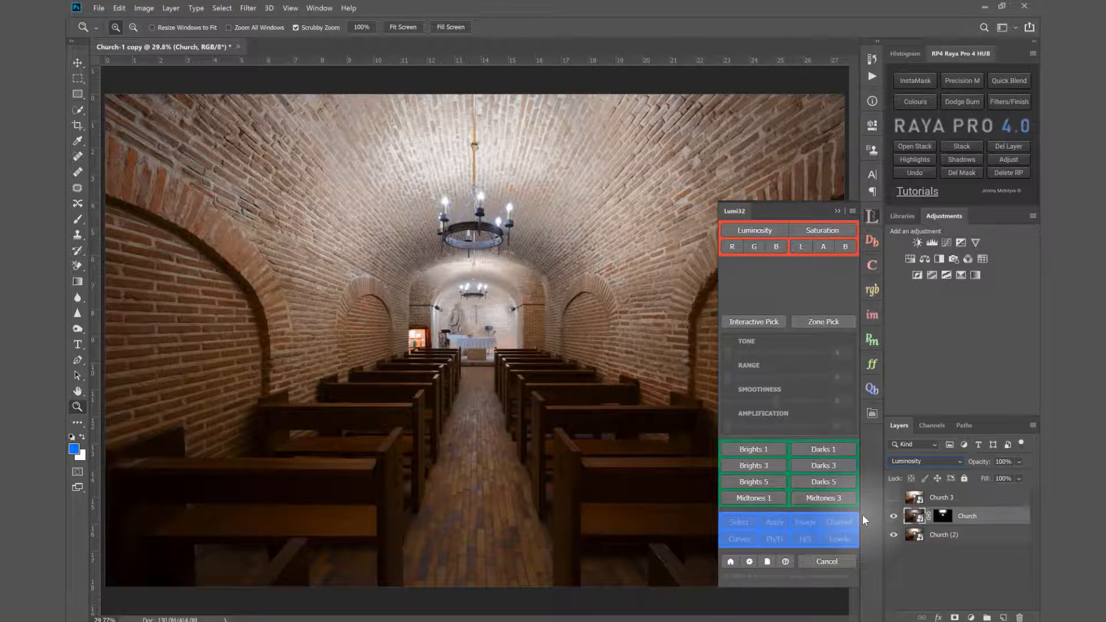
click(898, 517)
click(898, 517)
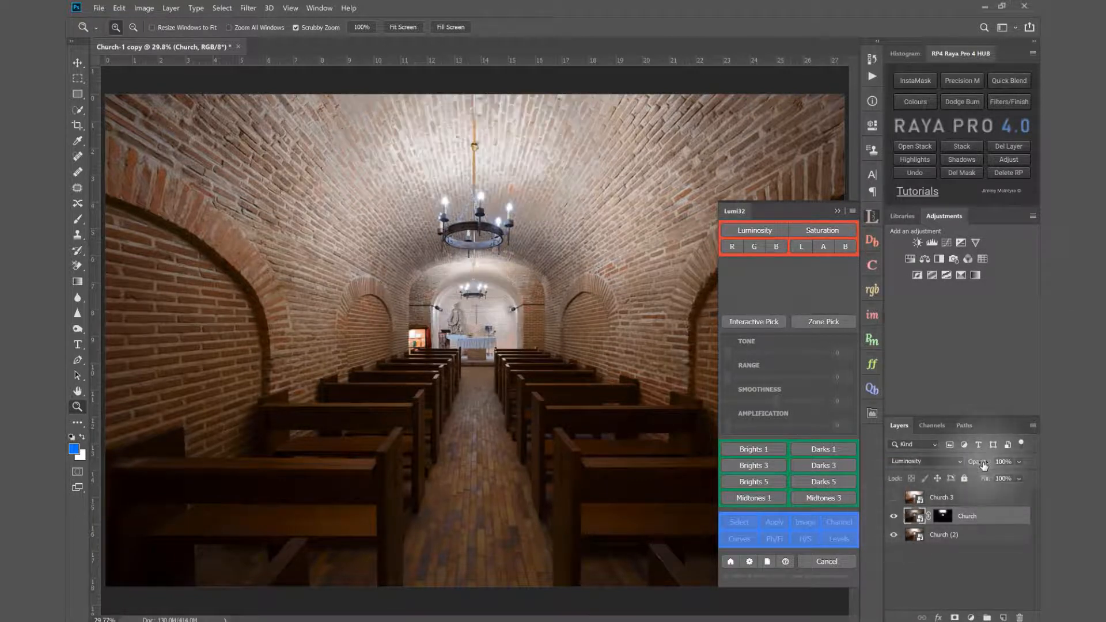
drag(979, 465, 972, 467)
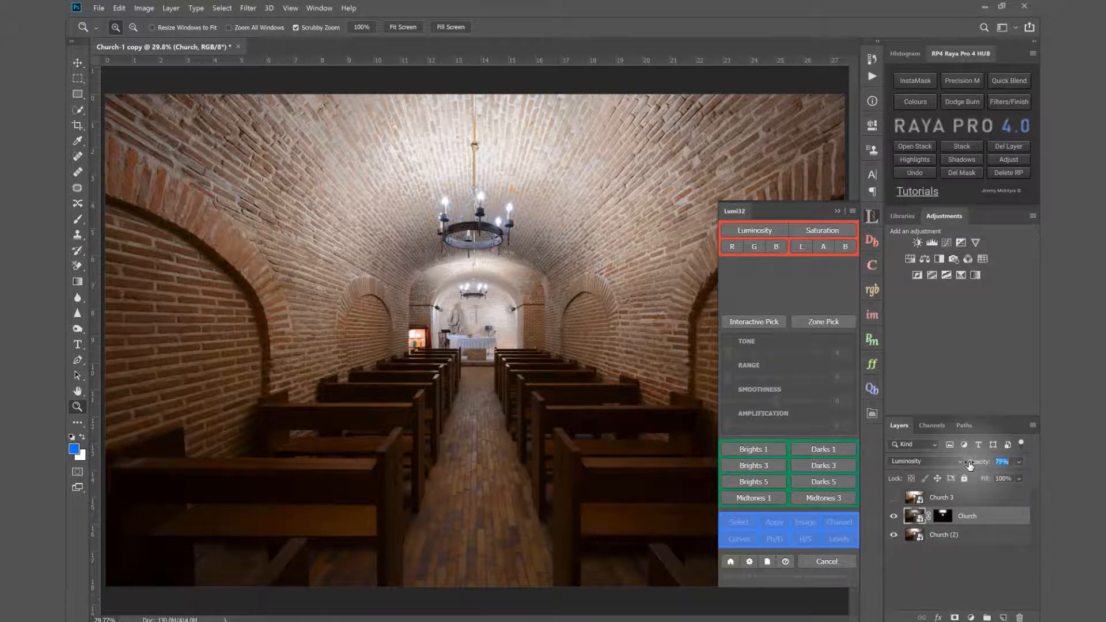
Compare the image with and without the Church and Church 3 layers to judge the highlight and shadow exposures
click(894, 517)
click(893, 517)
click(897, 499)
click(893, 498)
click(894, 498)
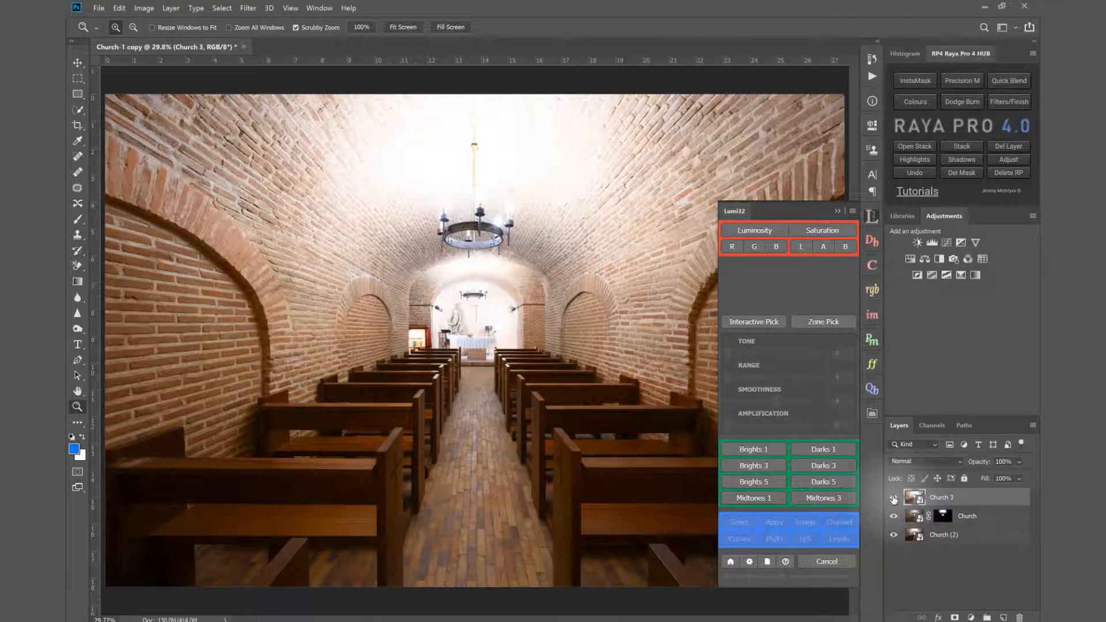
click(894, 499)
click(894, 516)
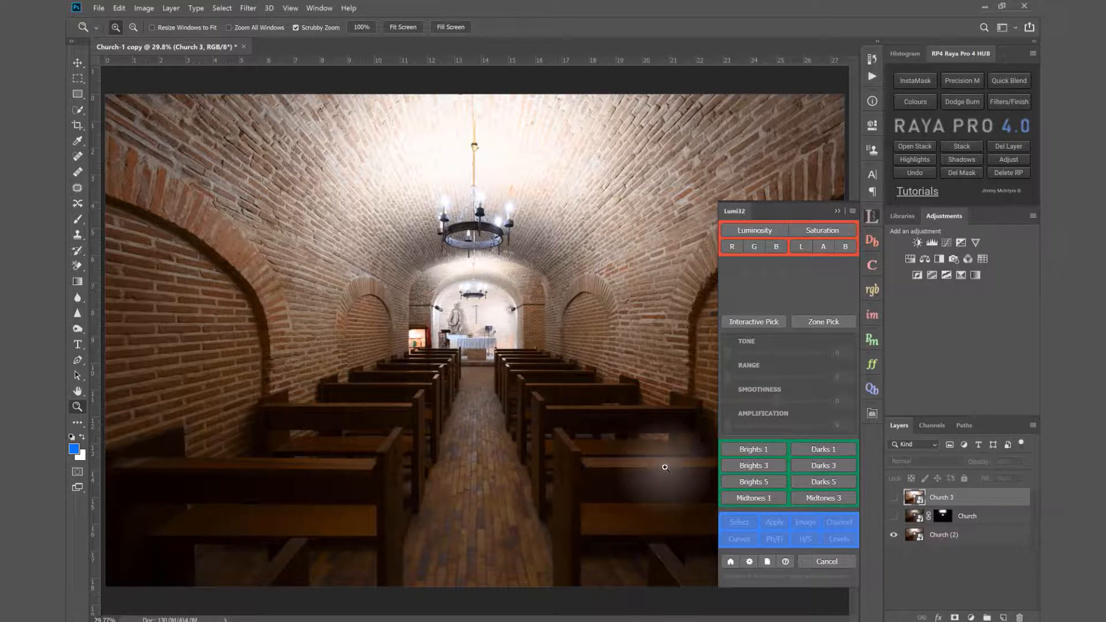
click(893, 516)
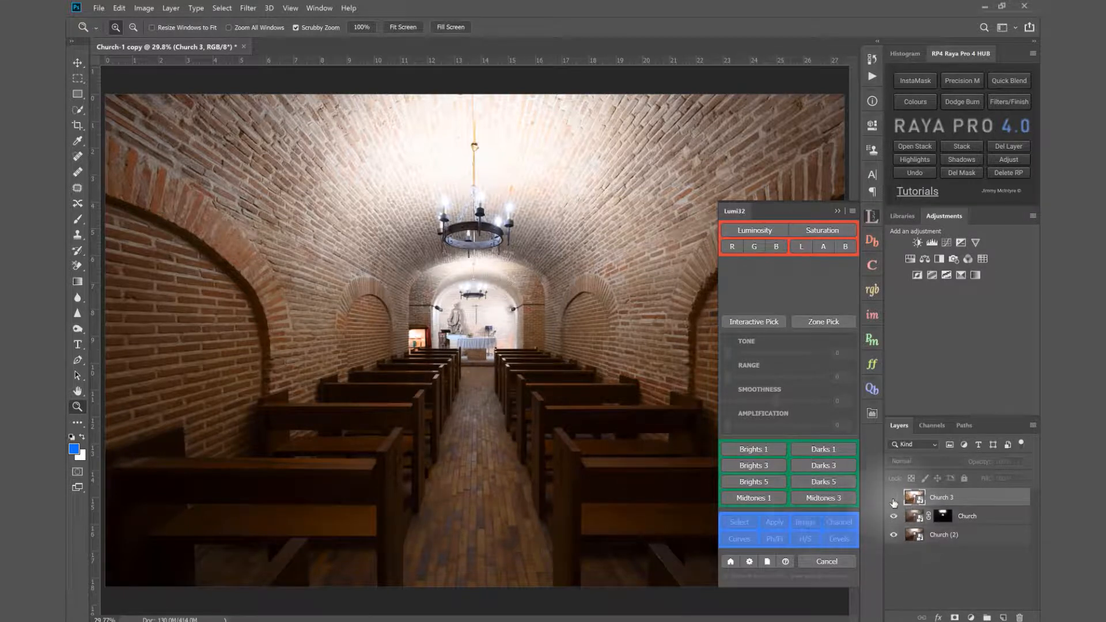
Show the Church 3 layer and apply a Darks 1 luminosity mask to it with Smoothness 57 and Range 75
click(894, 498)
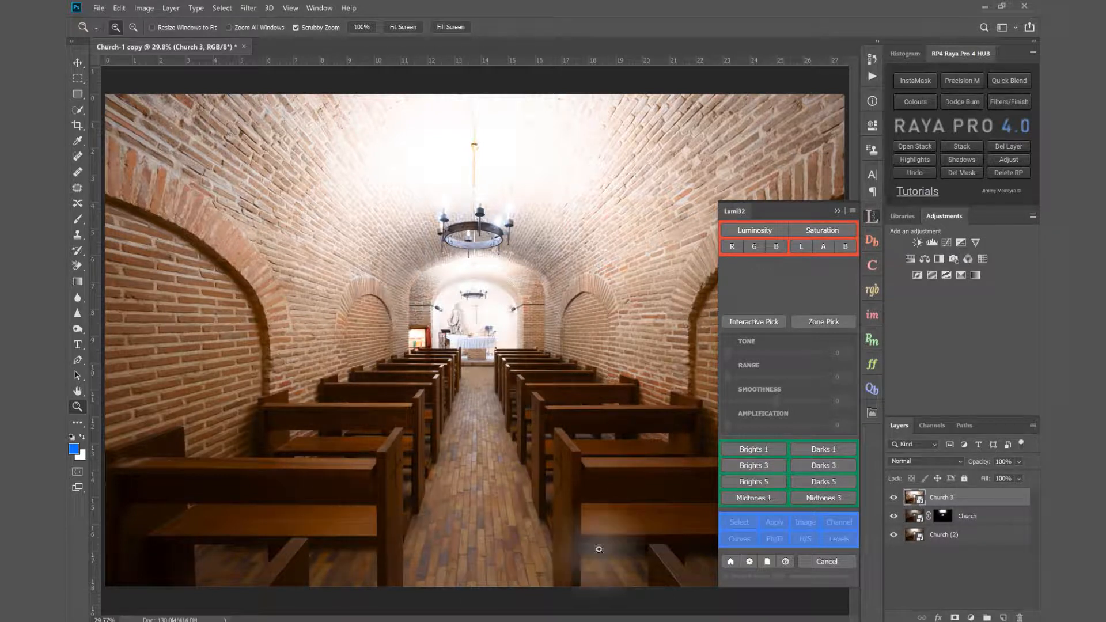
click(830, 450)
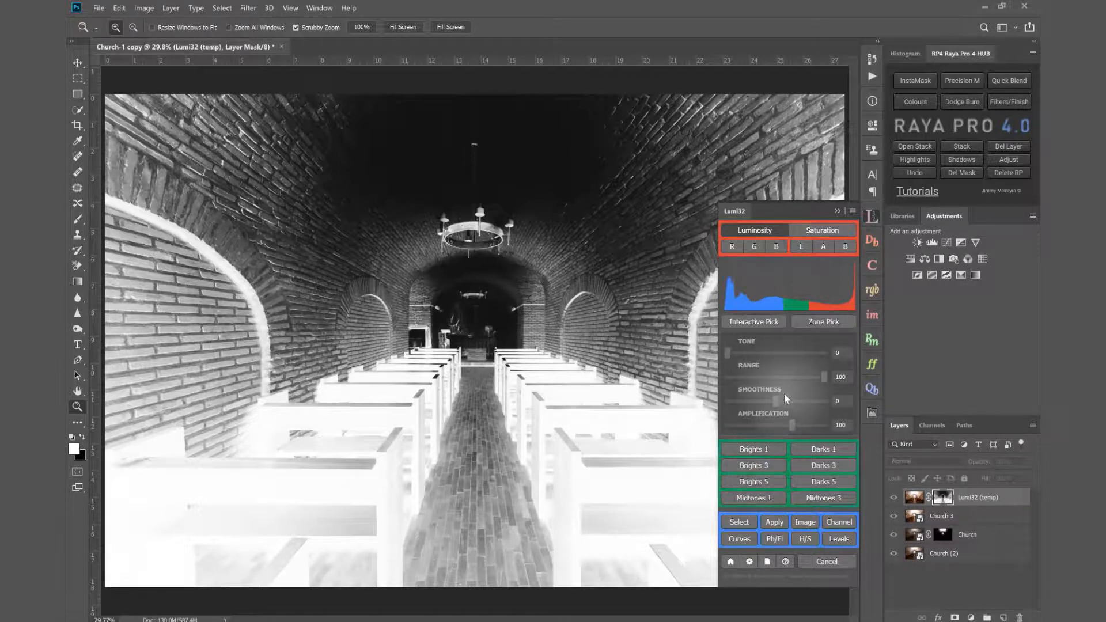
click(803, 401)
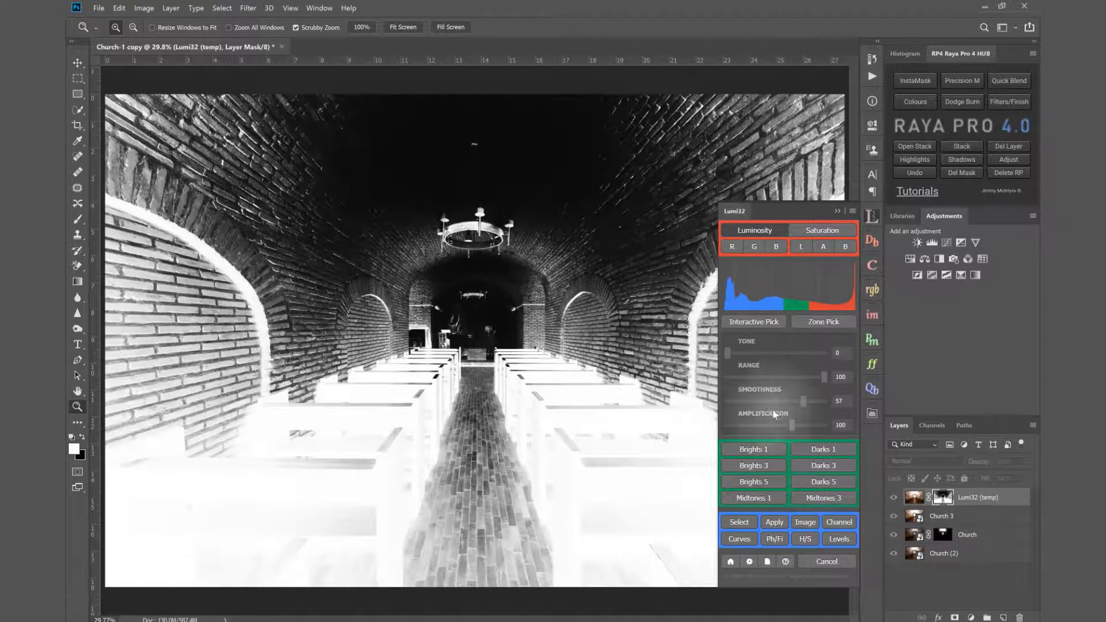
click(809, 375)
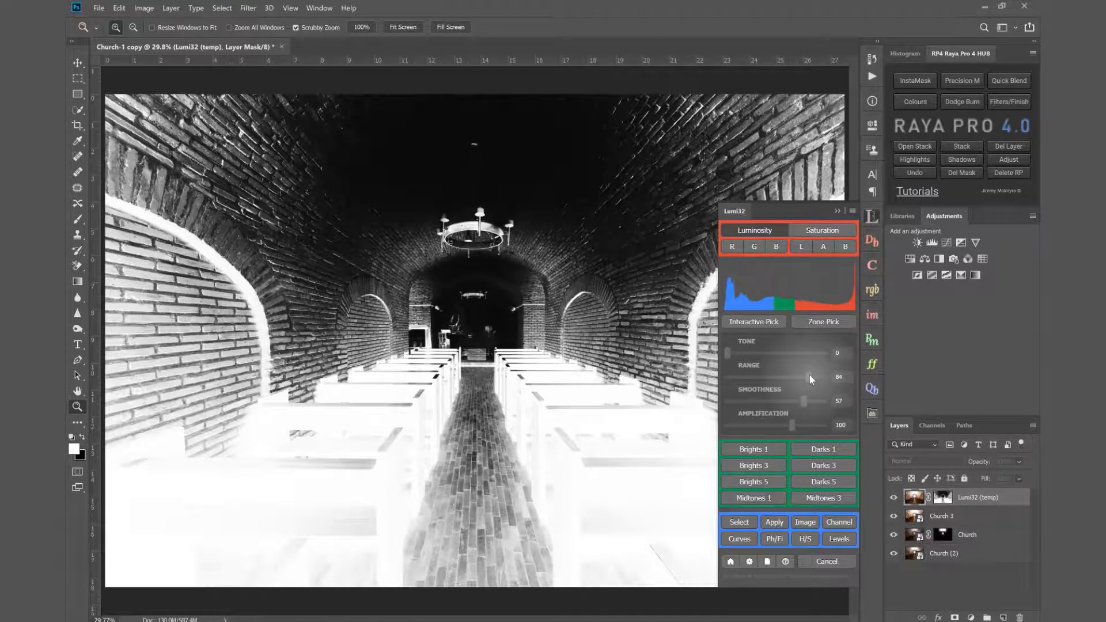
drag(810, 375, 799, 376)
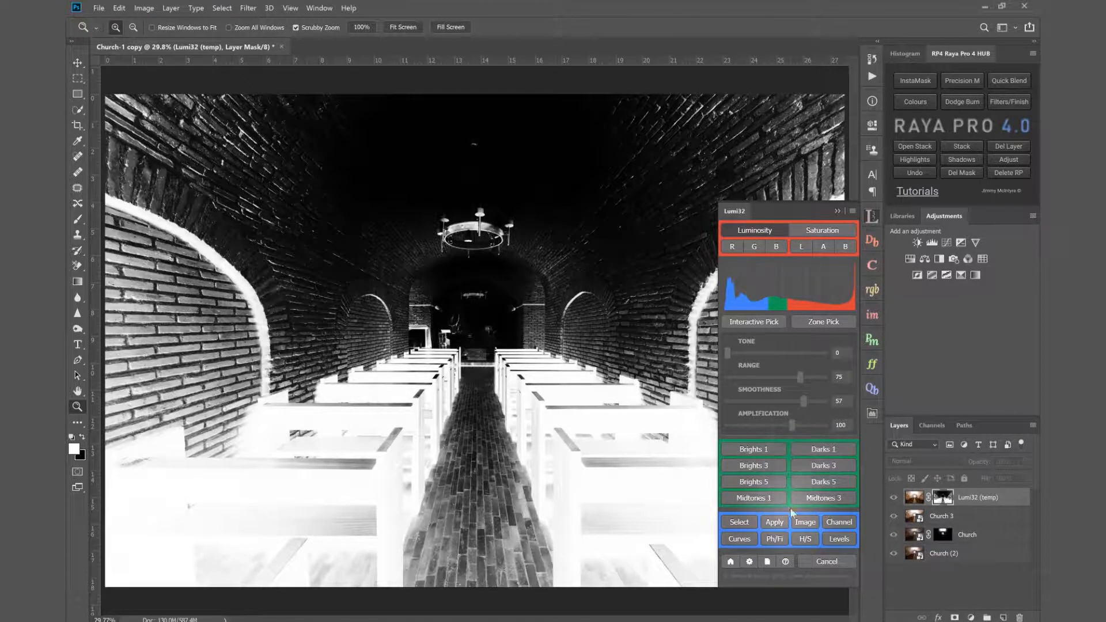
click(776, 522)
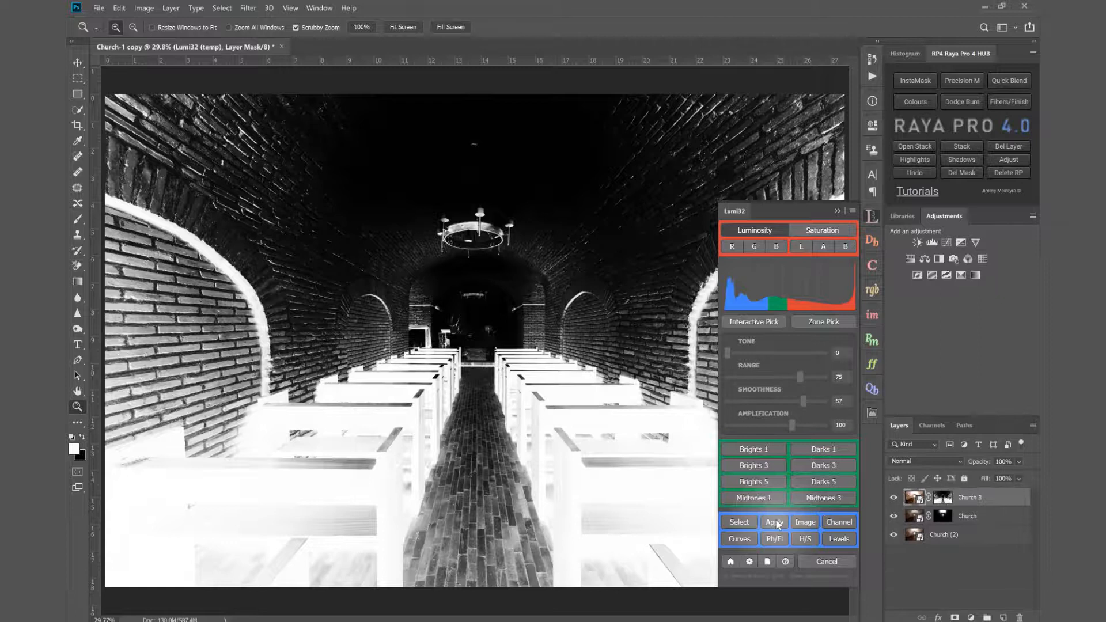
Collapse the luminosity mask panel and compare the whole image with and without the masked Church 3 layer
click(837, 208)
click(898, 498)
click(897, 497)
click(898, 498)
click(898, 497)
click(898, 498)
click(898, 498)
click(898, 498)
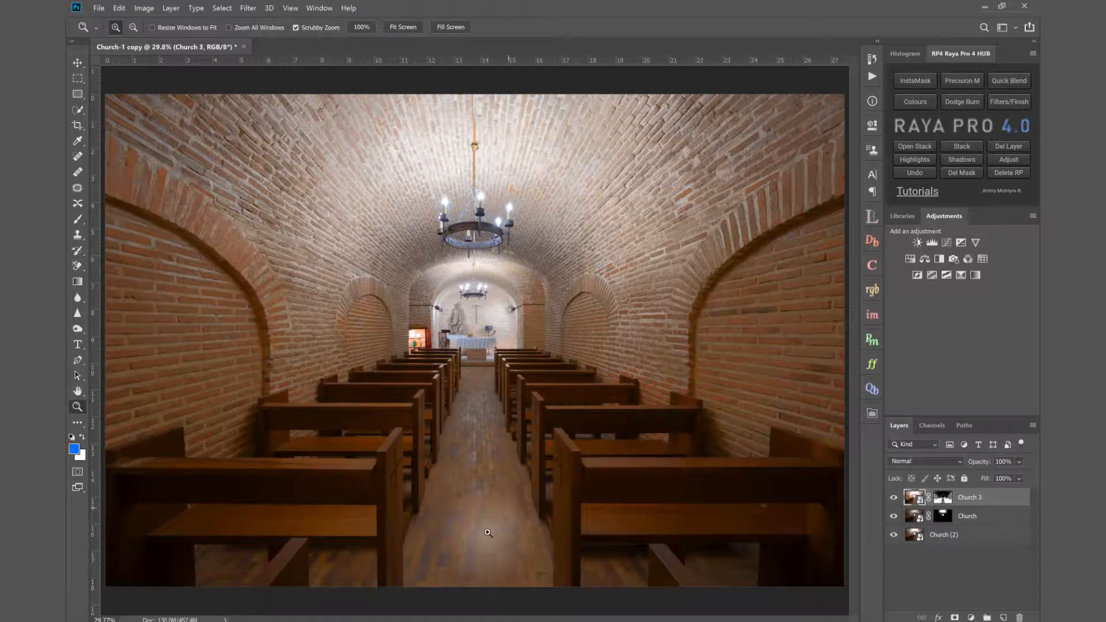
Inspect the floor tiles up close with and without the masked Church 3 layer to judge contrast and detail
drag(483, 550, 519, 548)
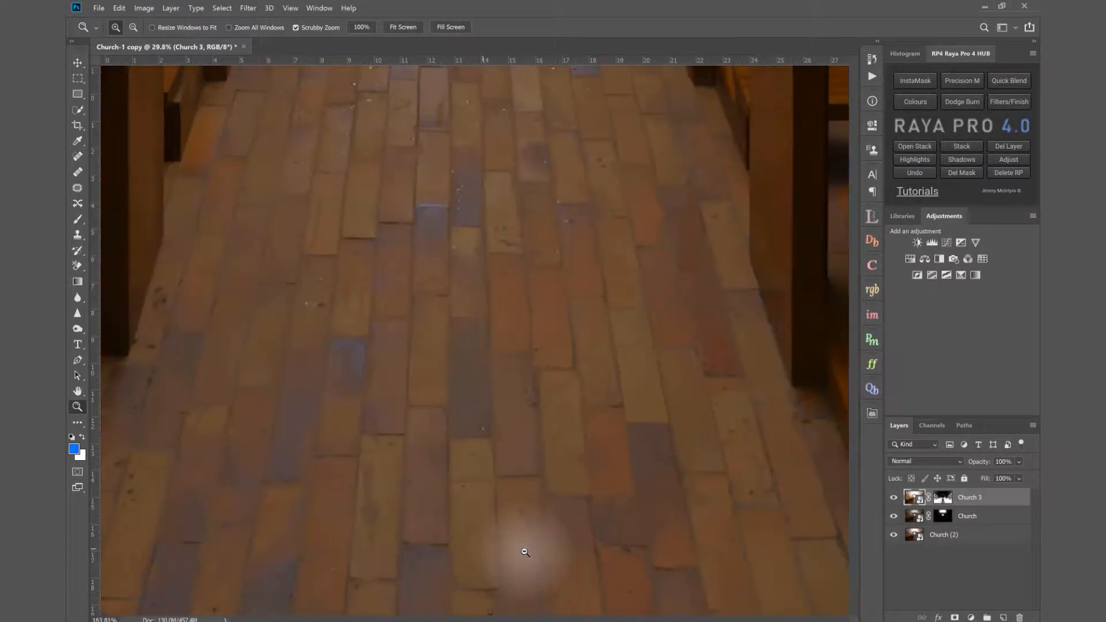
click(896, 498)
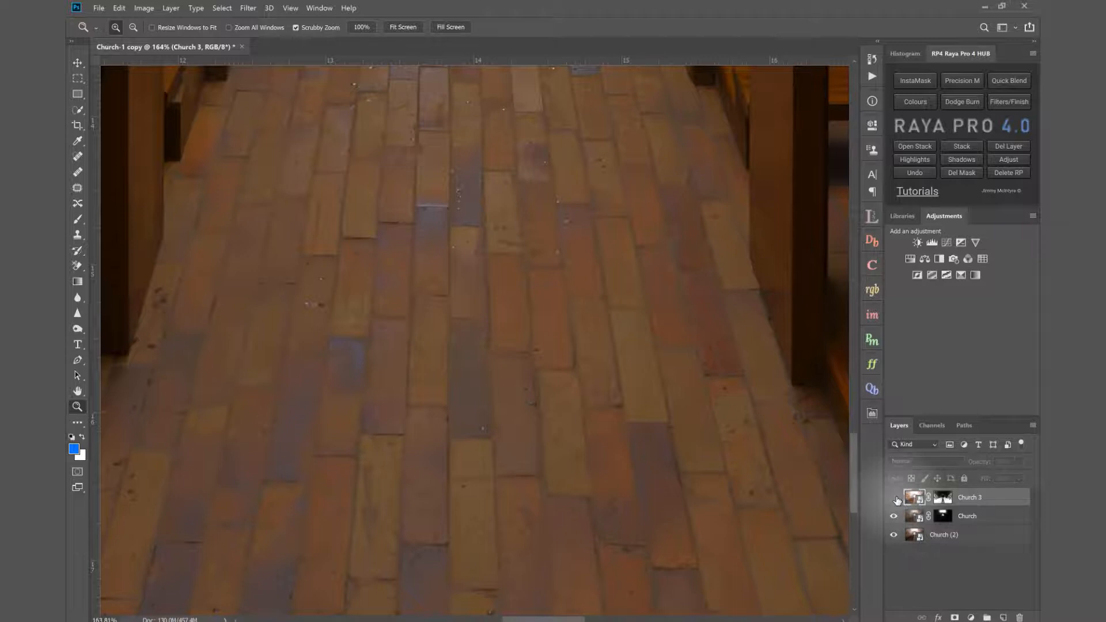
click(896, 499)
click(896, 499)
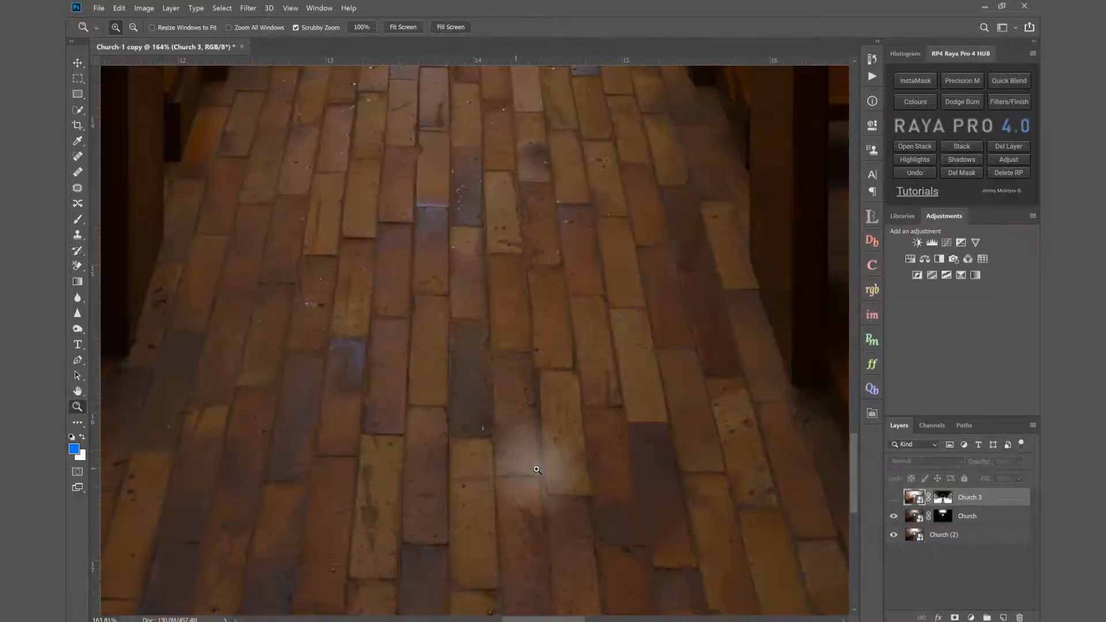
drag(538, 457, 649, 346)
click(895, 498)
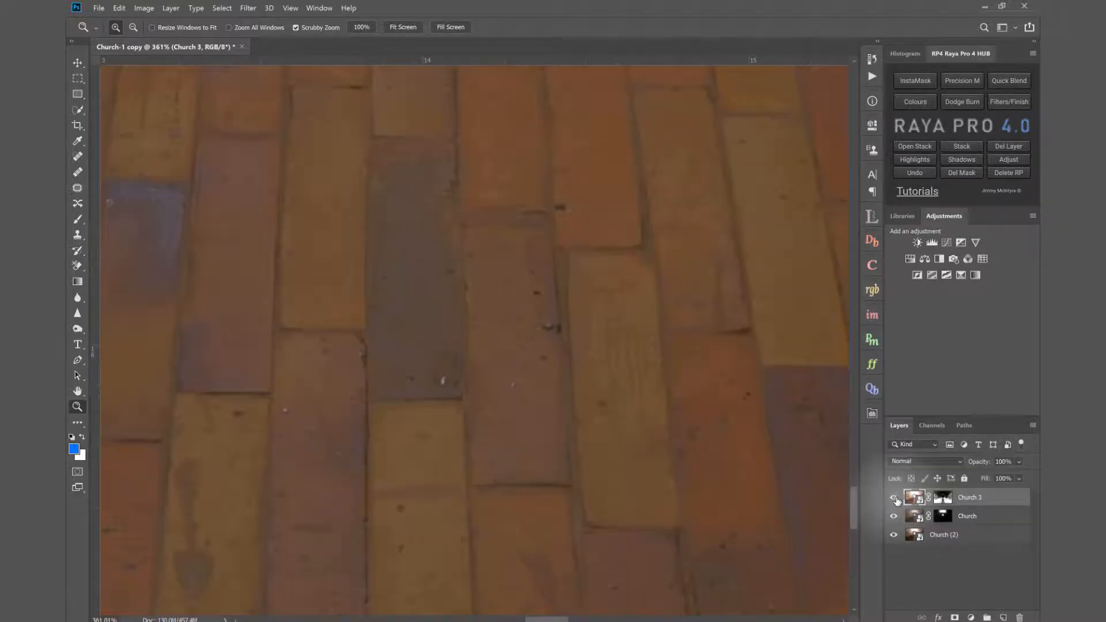
click(895, 498)
click(896, 499)
click(896, 499)
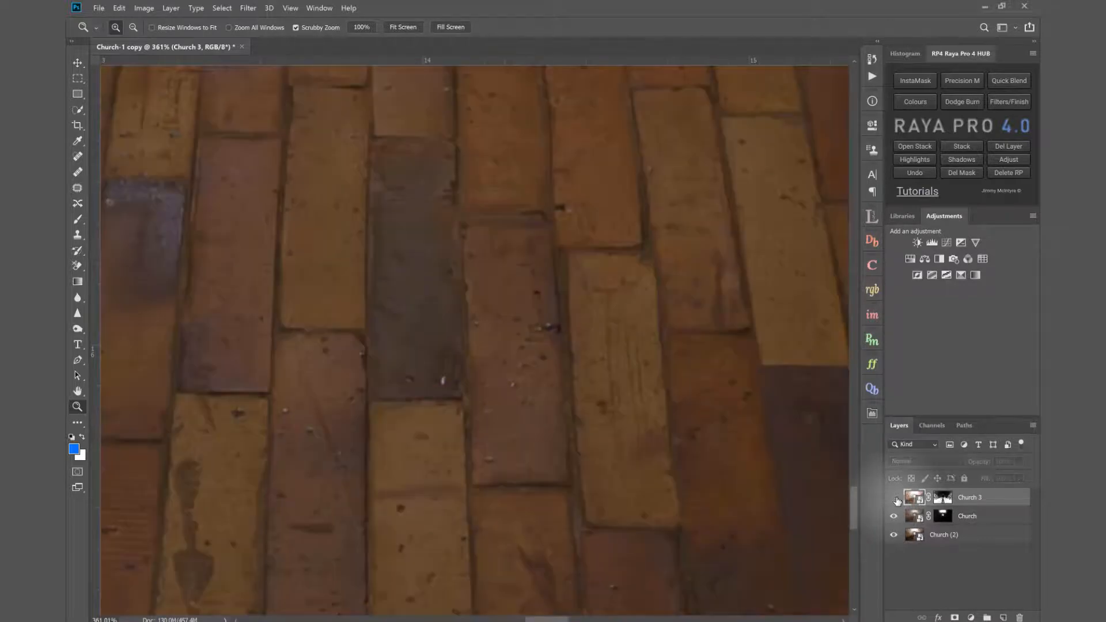
click(895, 499)
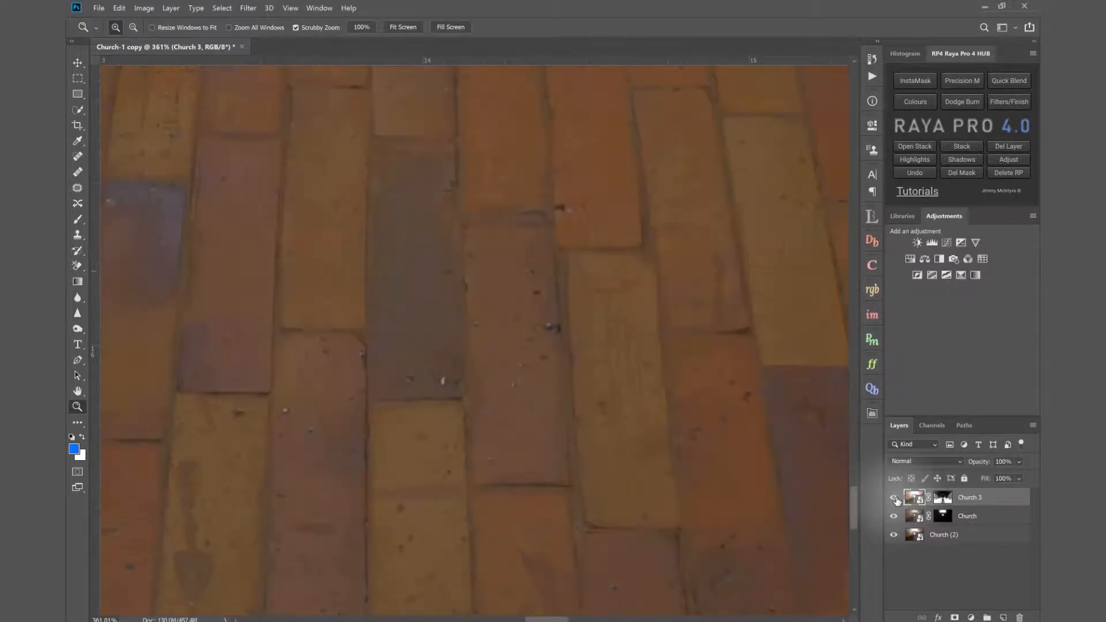
click(402, 27)
Try lowering the Church 3 layer's opacity to 41%, compare its effect, and restore full opacity
drag(978, 461, 947, 466)
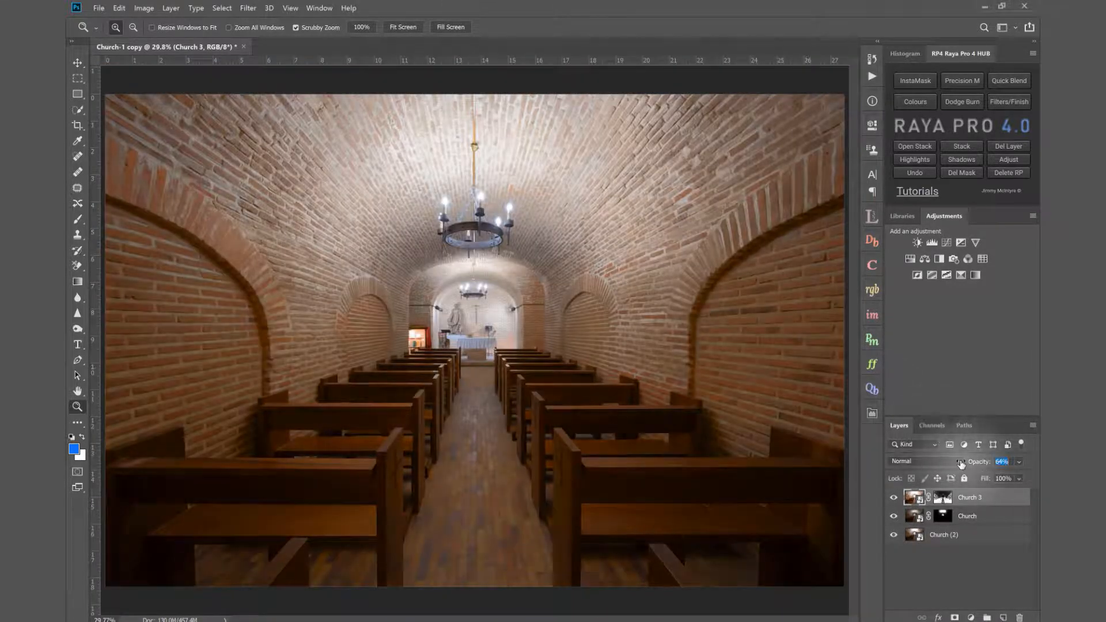
click(894, 500)
click(894, 501)
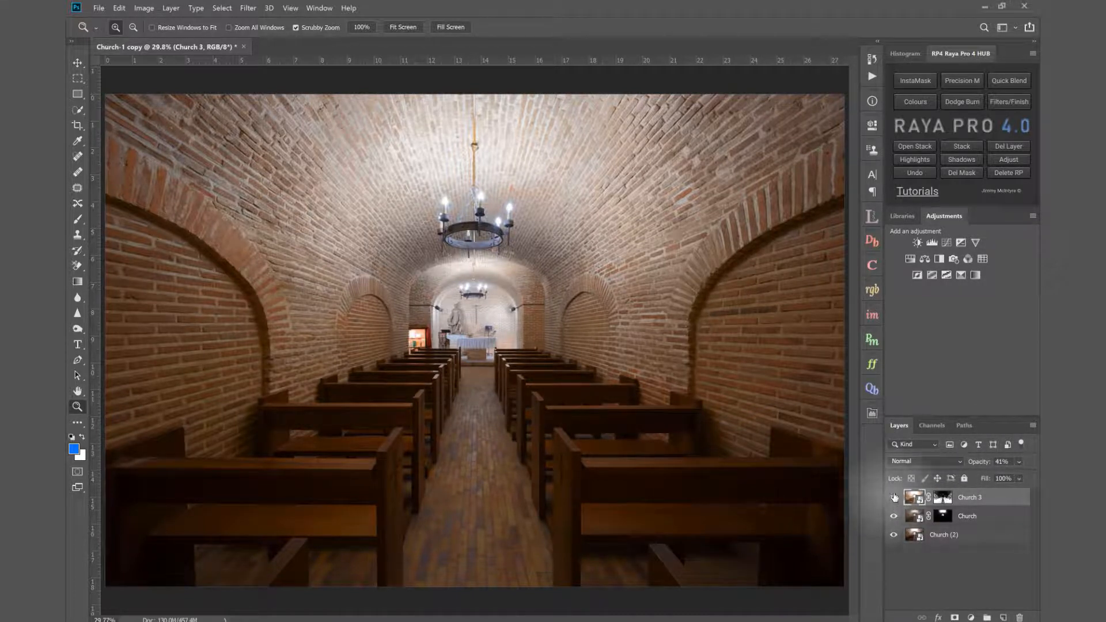
key(0)
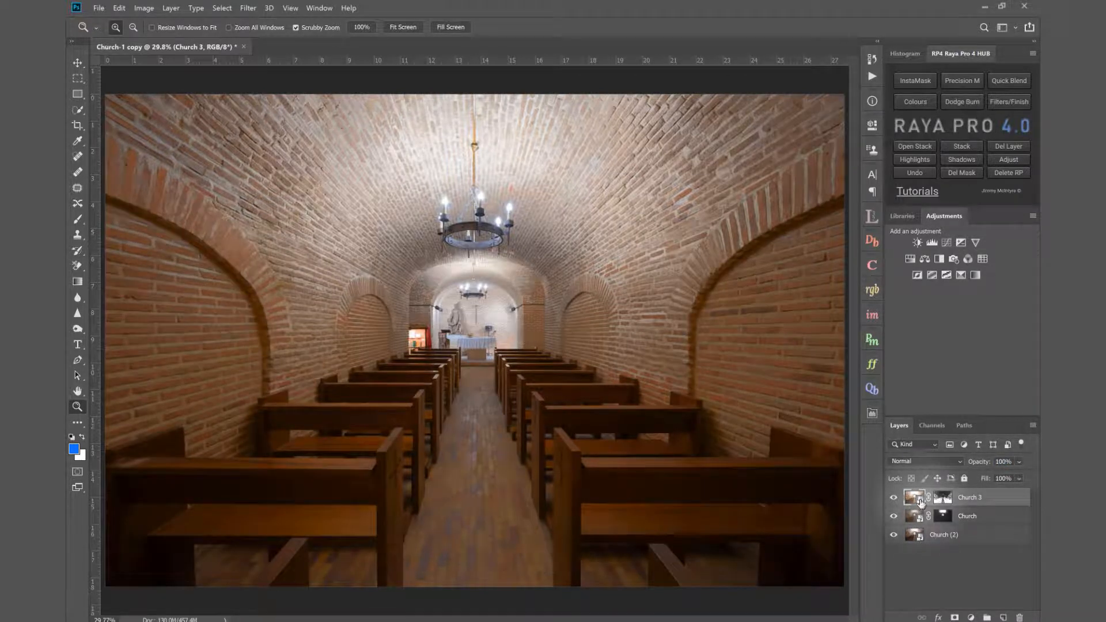
Reopen the Church 3 layer's raw settings and set Exposure to -0.85, Highlights to -30, Shadows to +39 and Clarity to +23
double_click(920, 501)
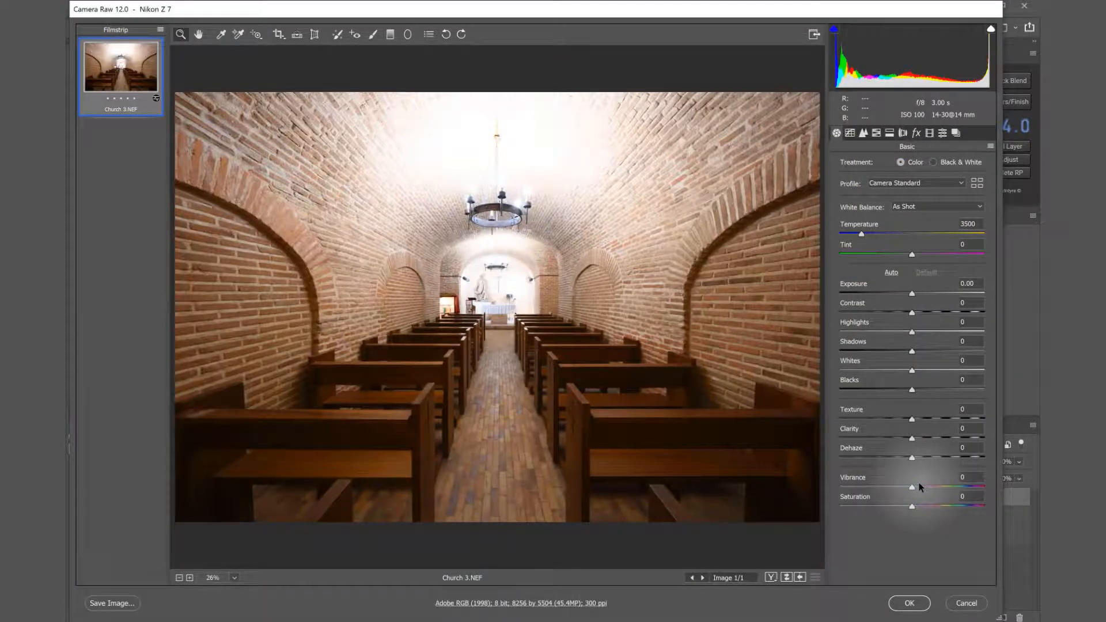
drag(912, 296, 902, 296)
drag(912, 351, 928, 353)
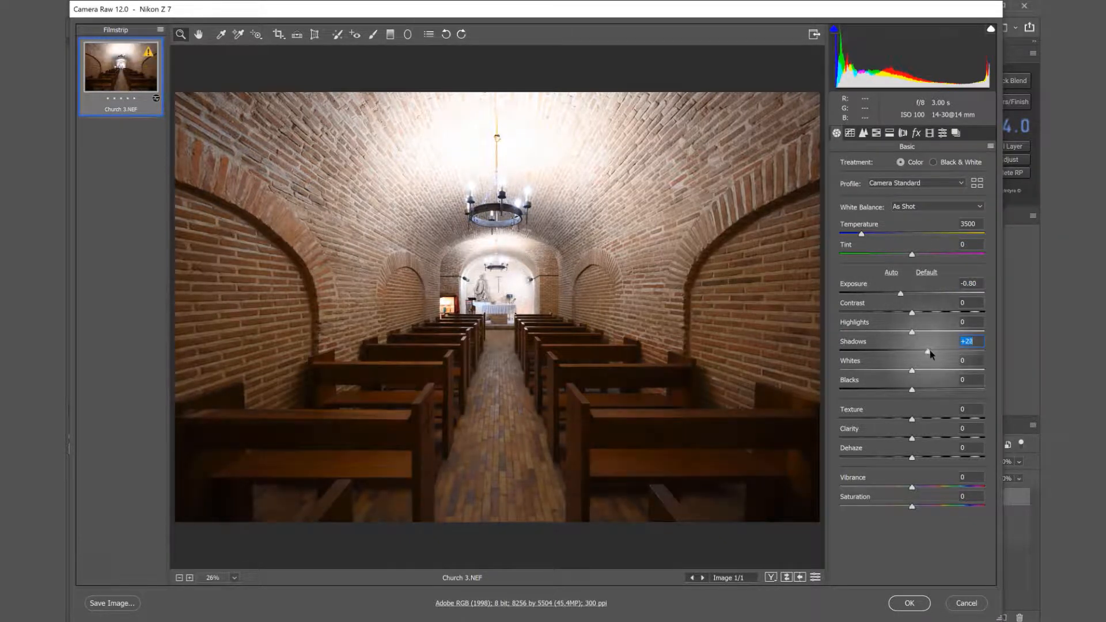
drag(912, 332, 934, 355)
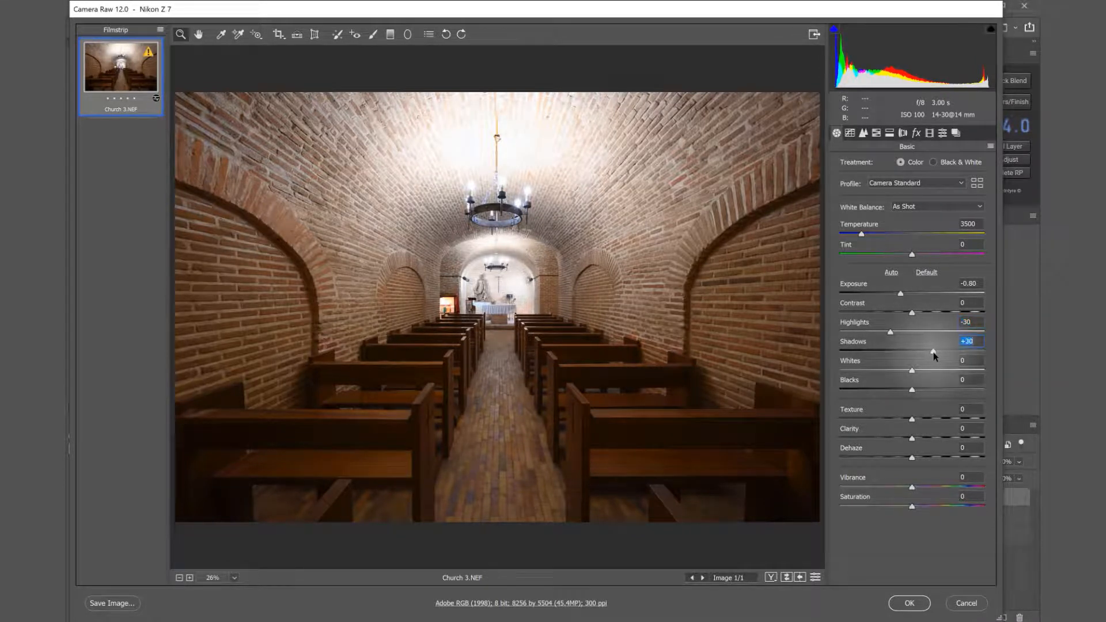
click(901, 294)
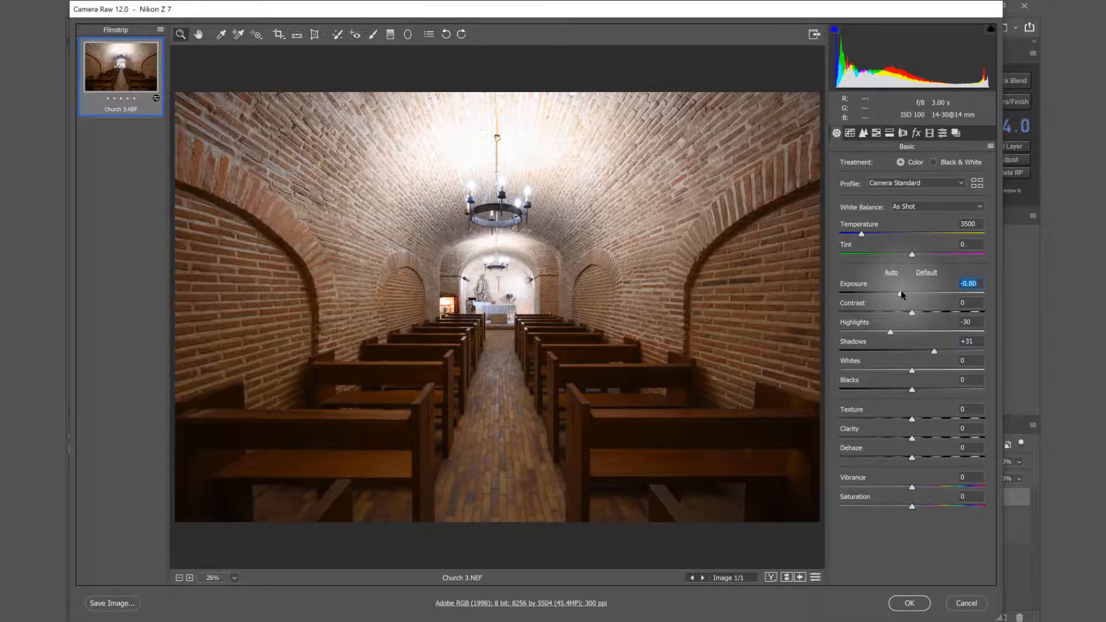
drag(936, 357, 945, 357)
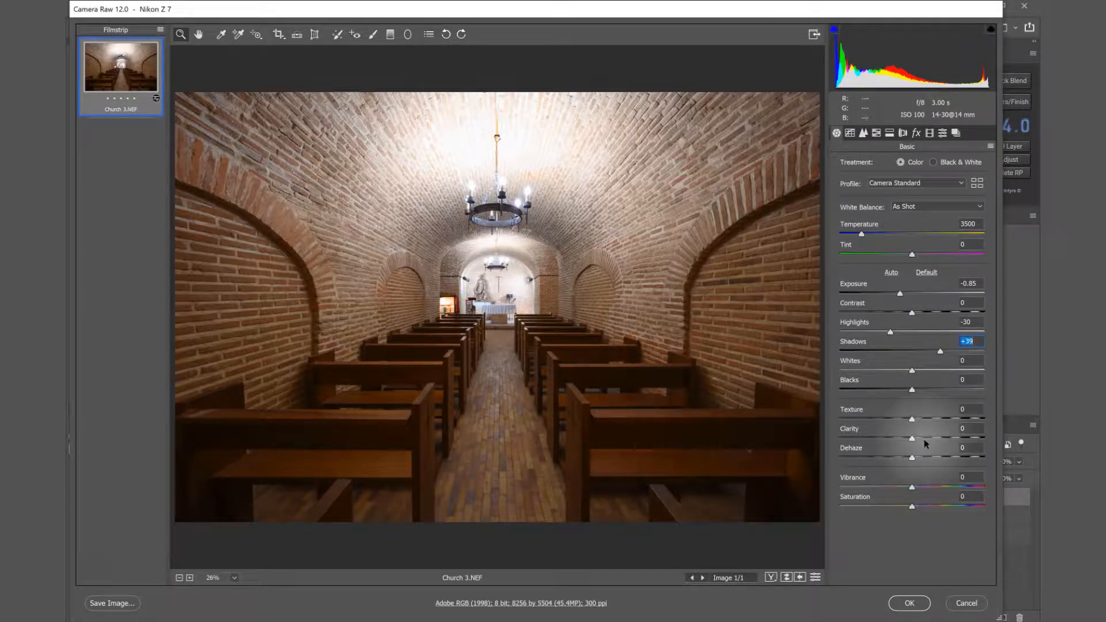
drag(911, 440, 926, 441)
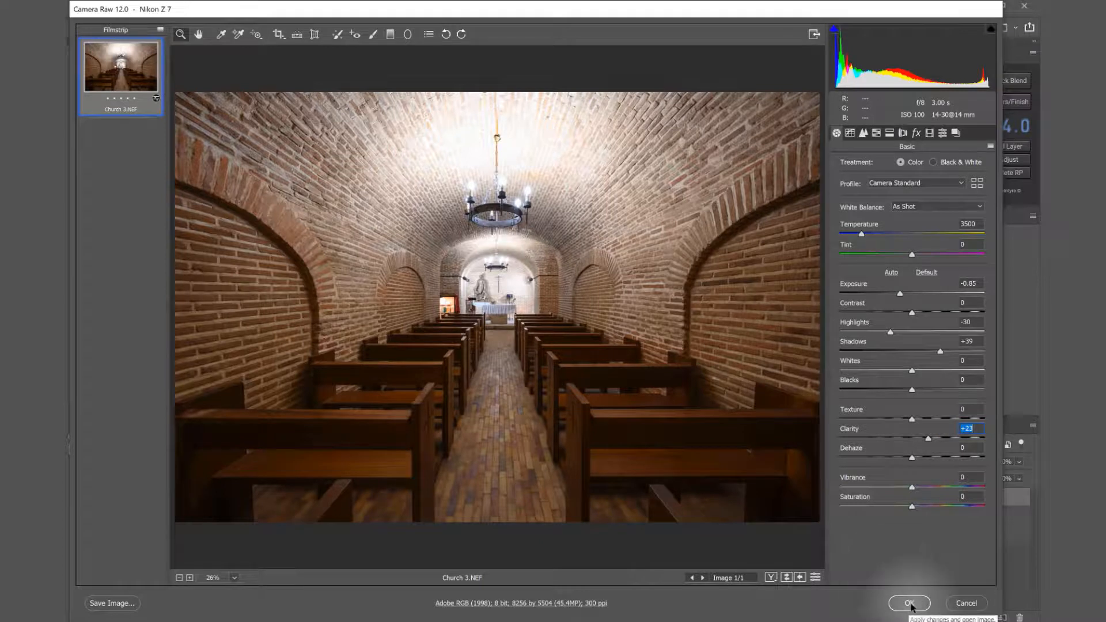
click(909, 603)
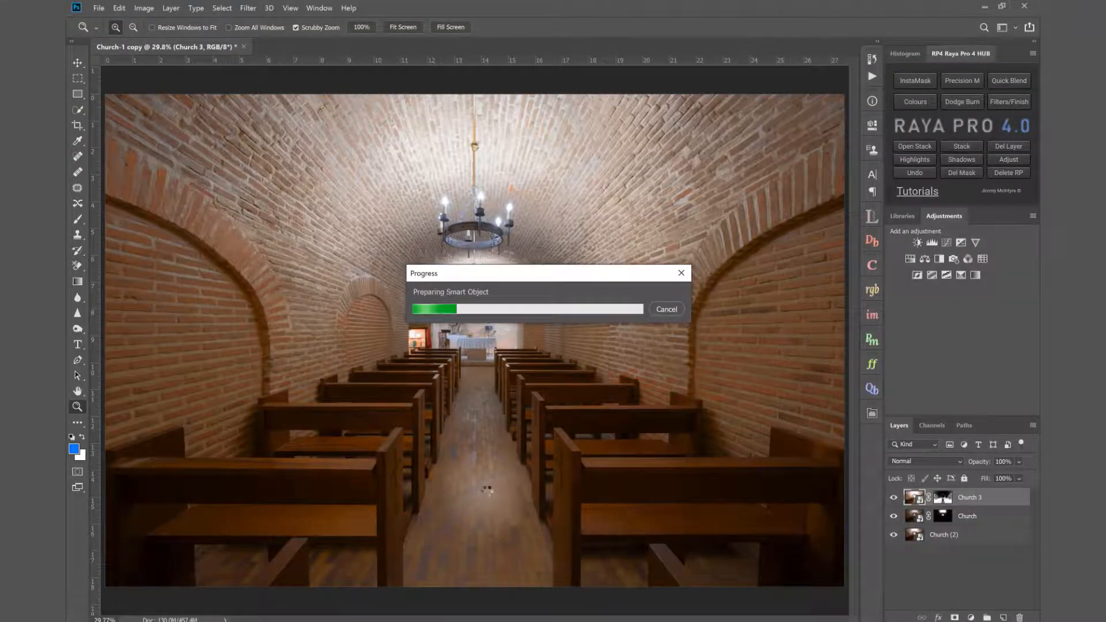
Inspect the floor tiles and right-hand pews up close, comparing the pews with and without the readjusted Church 3 layer
drag(489, 524, 526, 538)
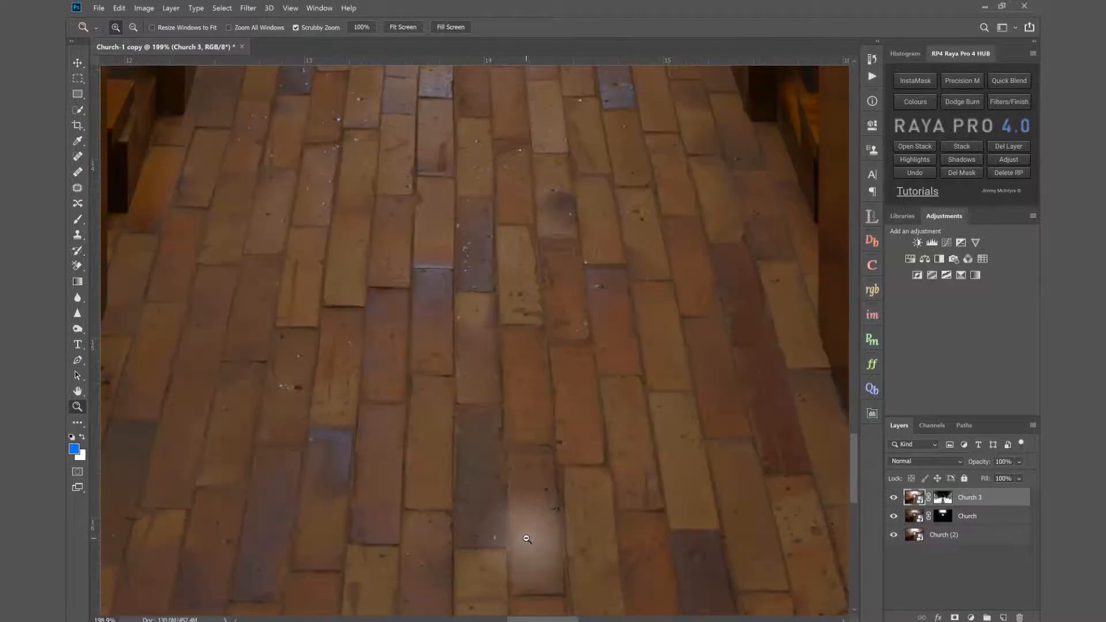
click(403, 28)
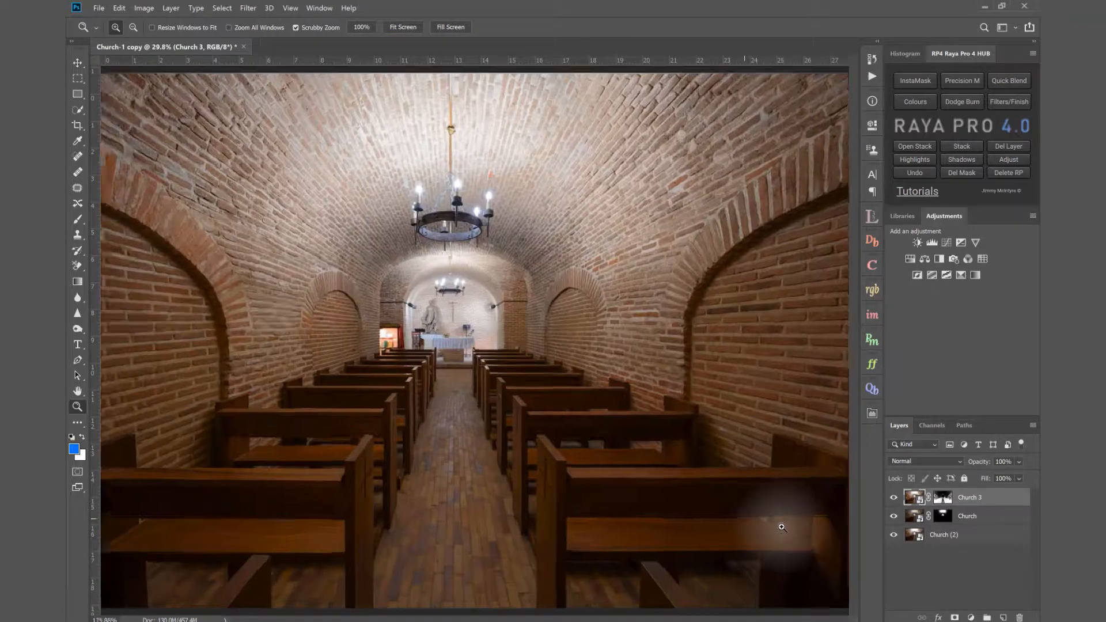
drag(782, 527, 758, 525)
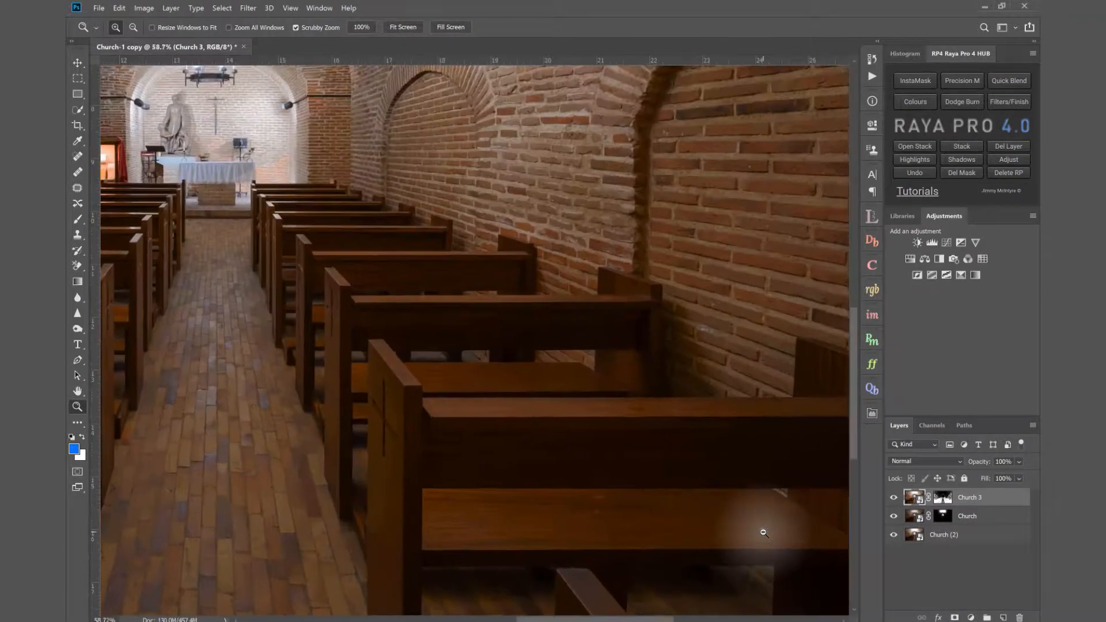
click(893, 499)
click(893, 499)
click(893, 499)
click(893, 499)
click(893, 500)
click(893, 499)
click(893, 500)
key(ctrl+0)
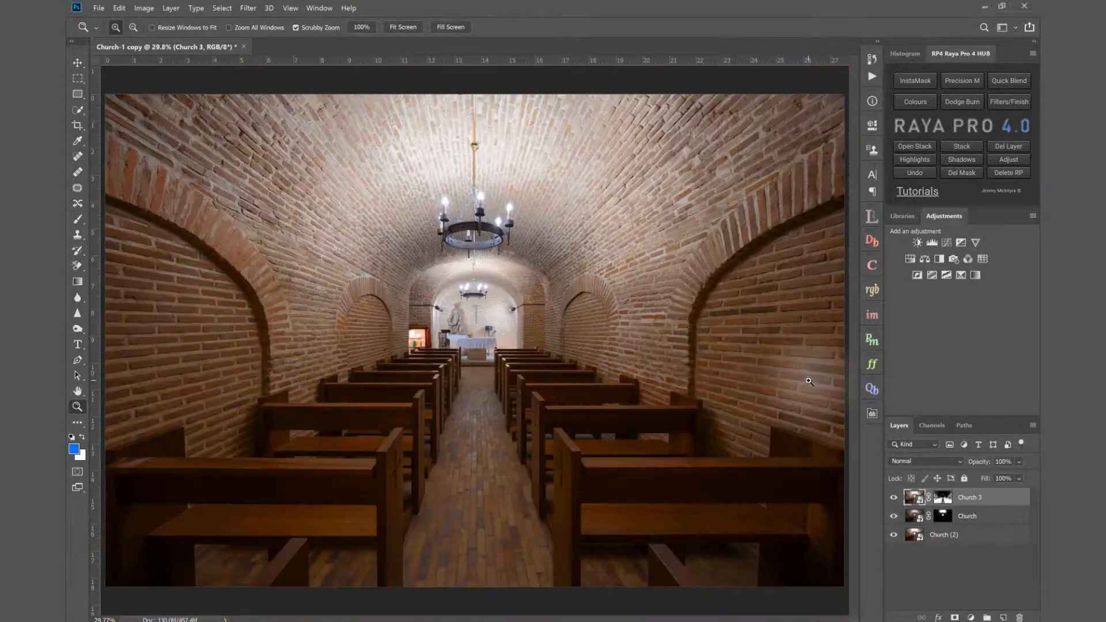
Compare the finished church blend with the base exposure and judge the contributions of the Church and Church 3 layers
click(893, 516)
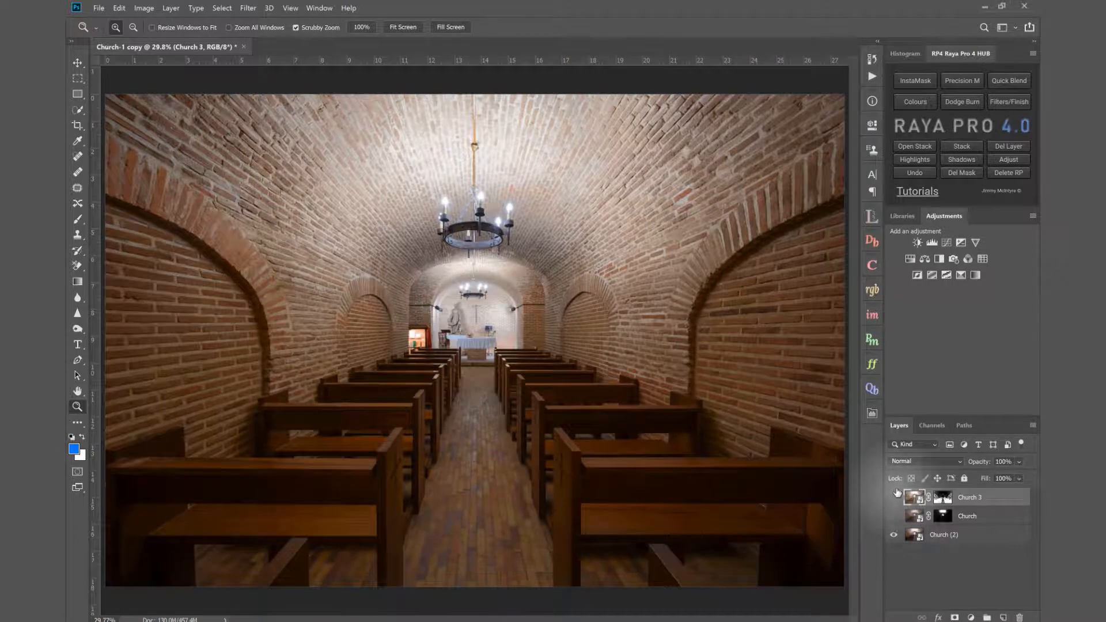
click(894, 497)
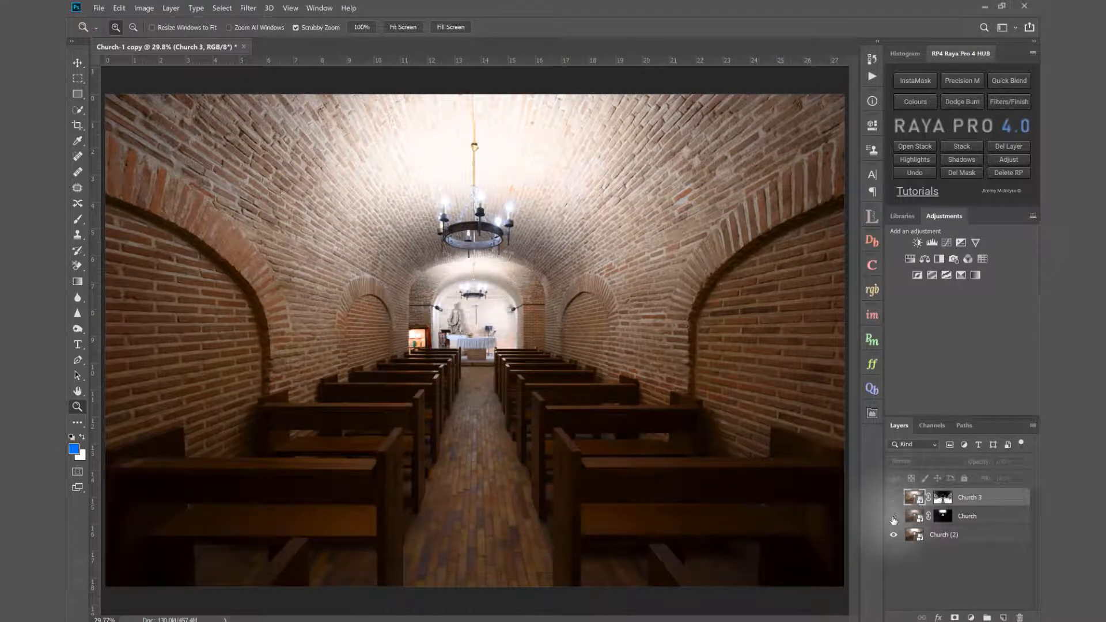
click(893, 518)
click(894, 500)
click(893, 497)
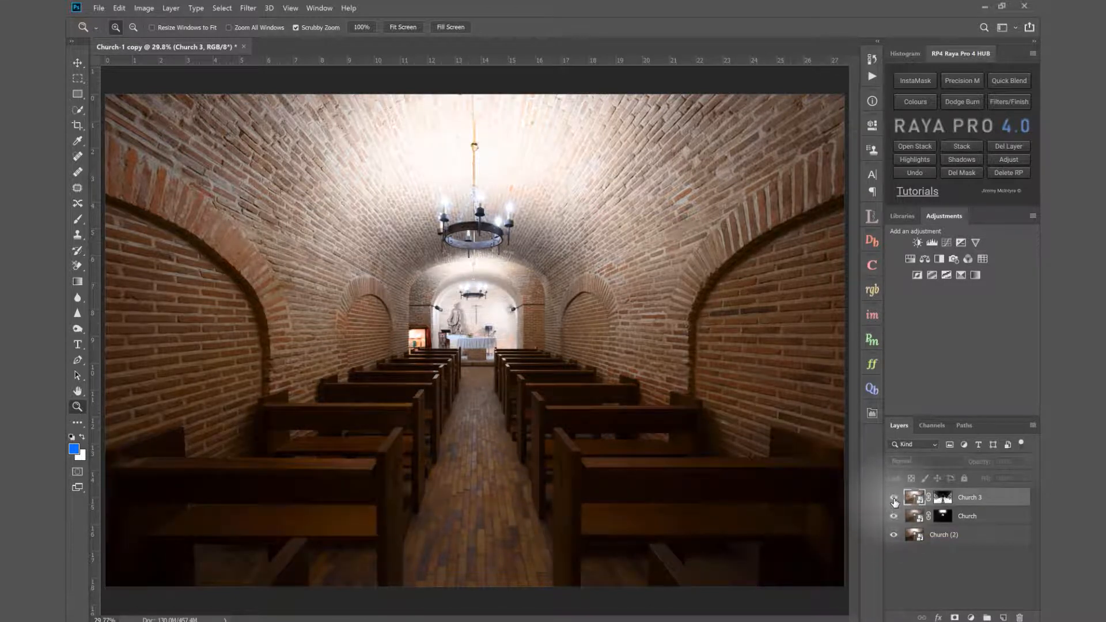
click(893, 499)
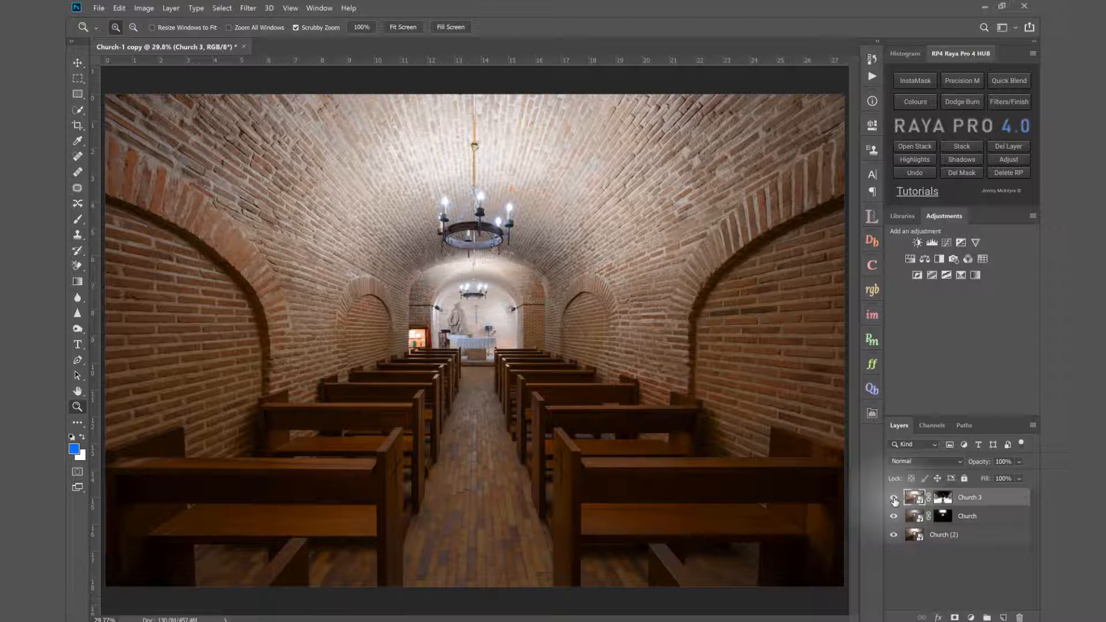
click(893, 536)
click(893, 536)
click(893, 536)
click(893, 536)
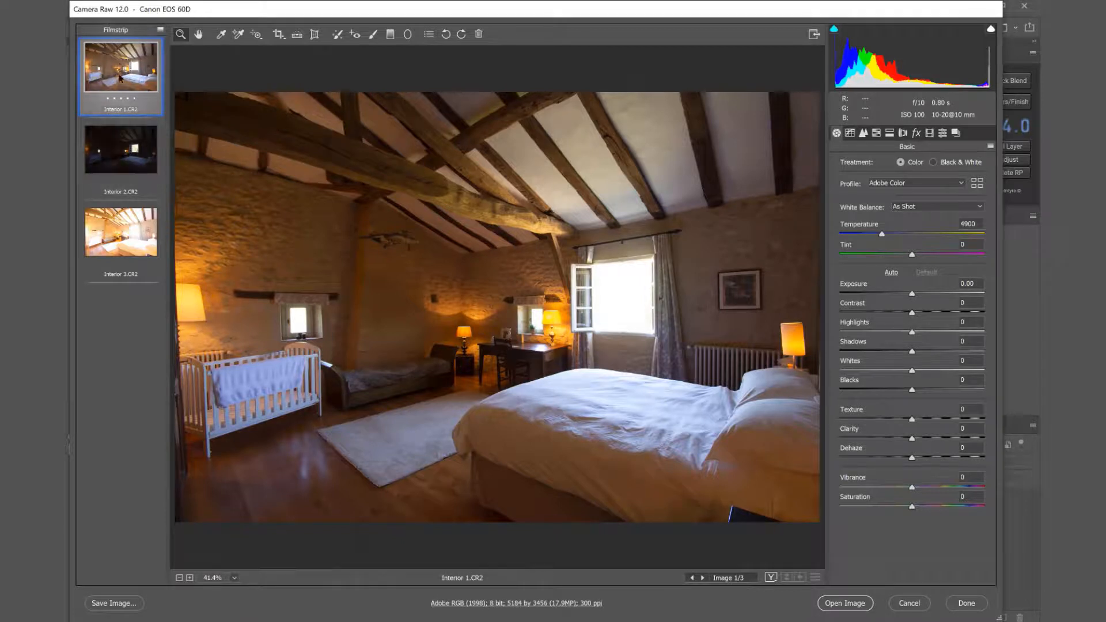
Apply chromatic aberration removal and lens profile corrections to all three Interior raw files, and open them as smart objects
click(119, 161)
click(128, 218)
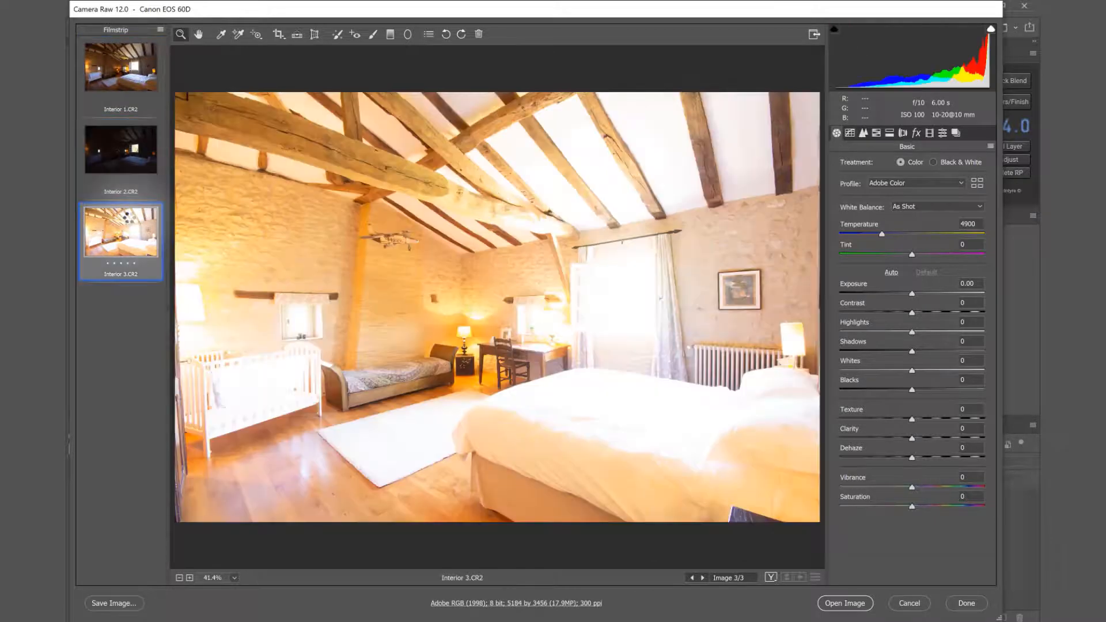
shift+click(133, 67)
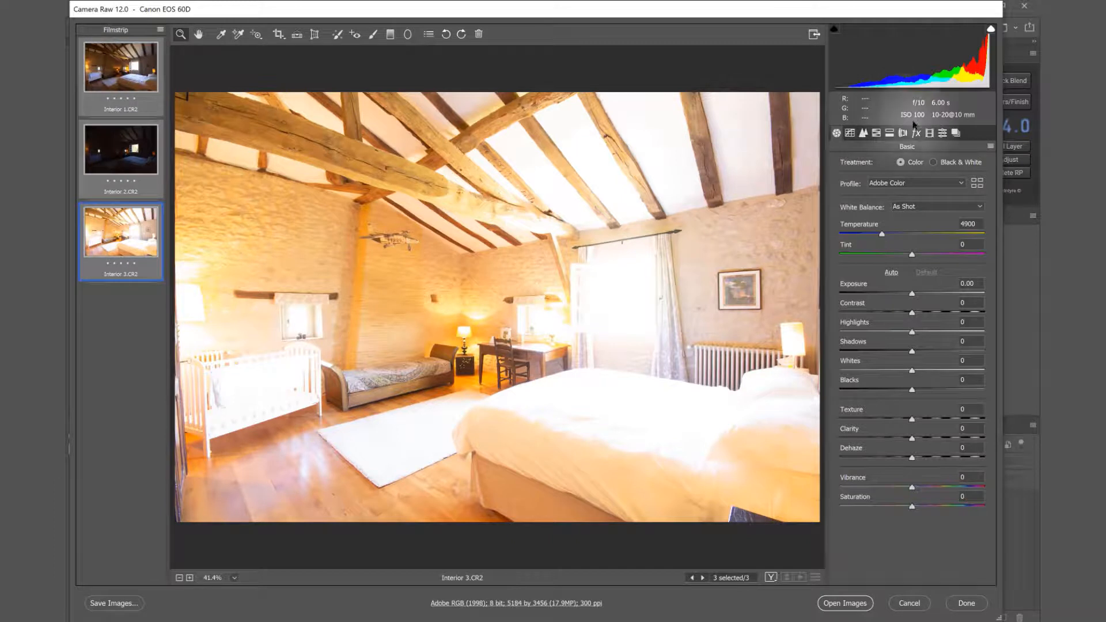
click(902, 132)
click(865, 186)
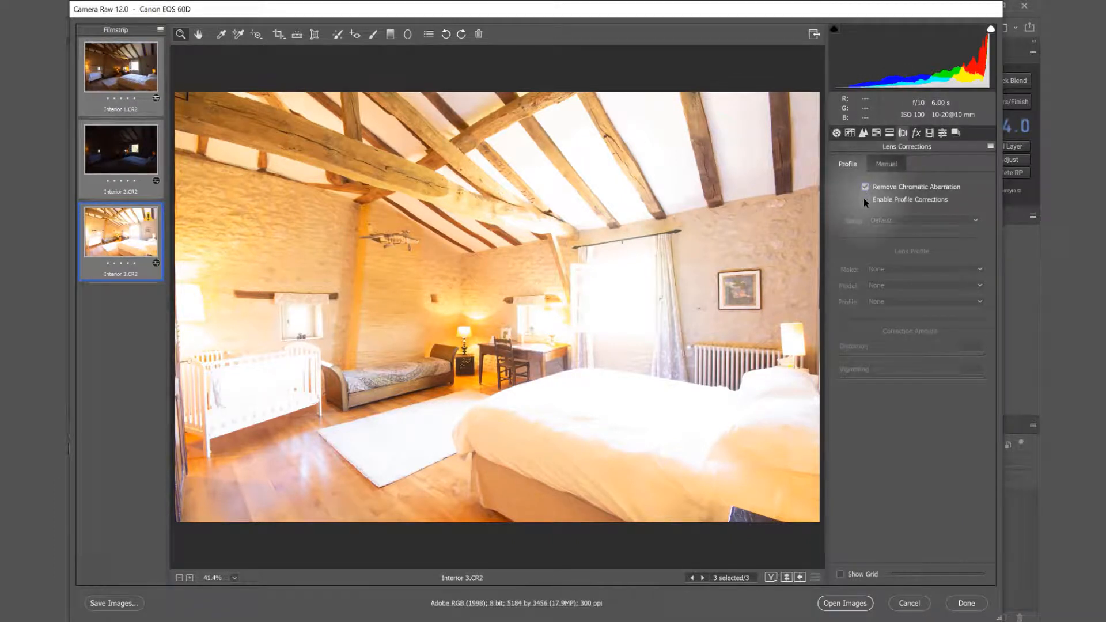
click(865, 200)
click(837, 133)
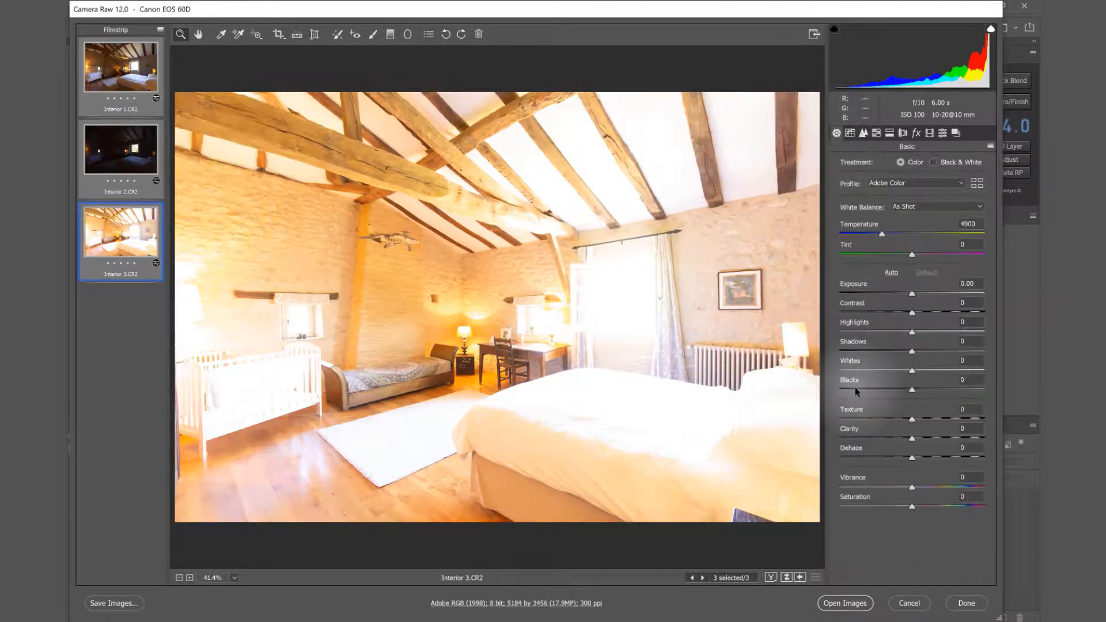
key(shift)
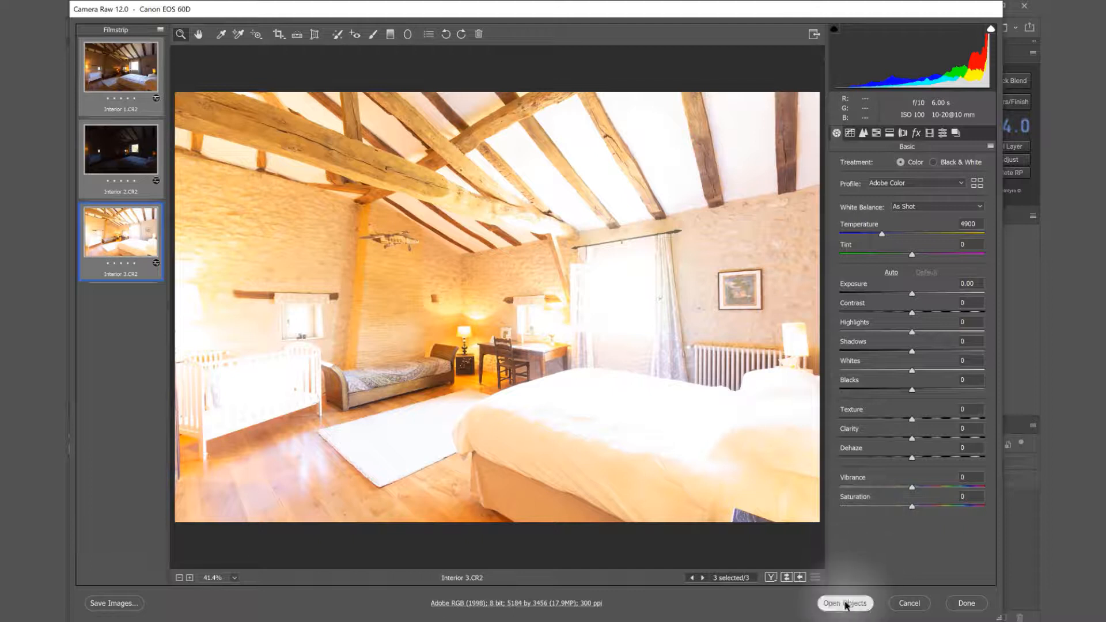
shift+click(845, 603)
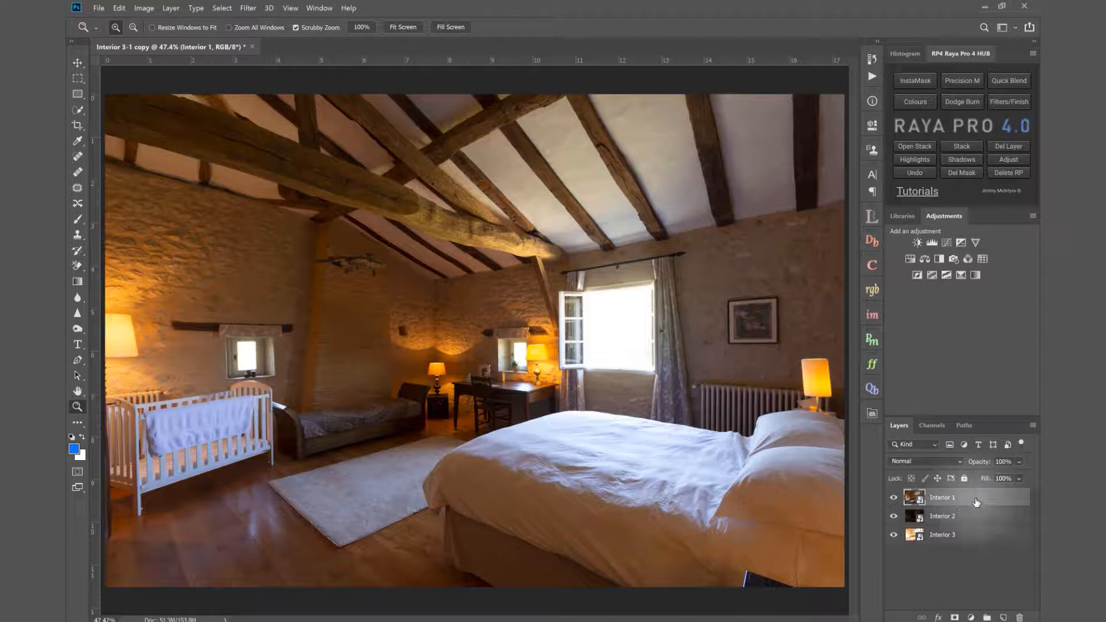
Reorder the stack to Interior 3, Interior 2, Interior 1 from top to bottom, and hide Interior 3, leaving Interior 2 shown
drag(975, 527, 972, 544)
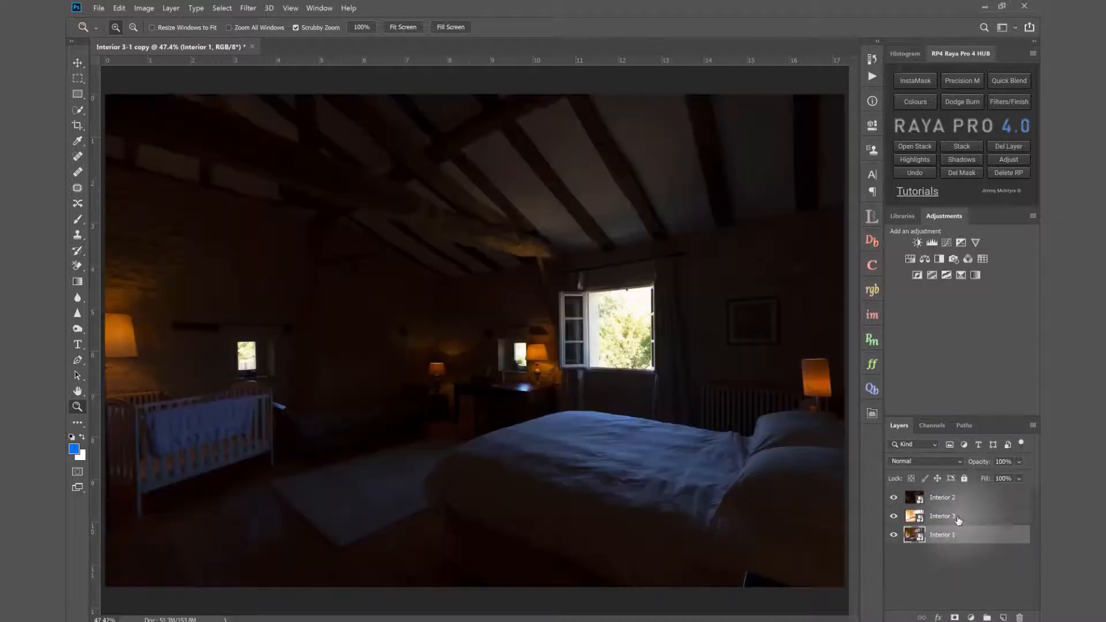
click(953, 516)
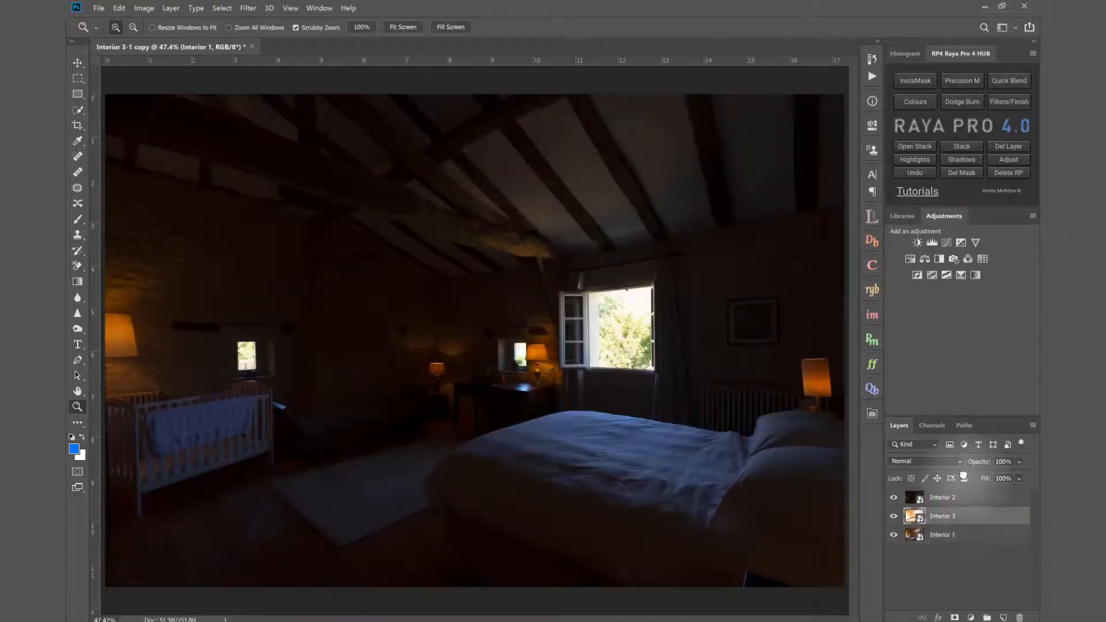
drag(952, 498, 953, 495)
click(896, 516)
click(896, 499)
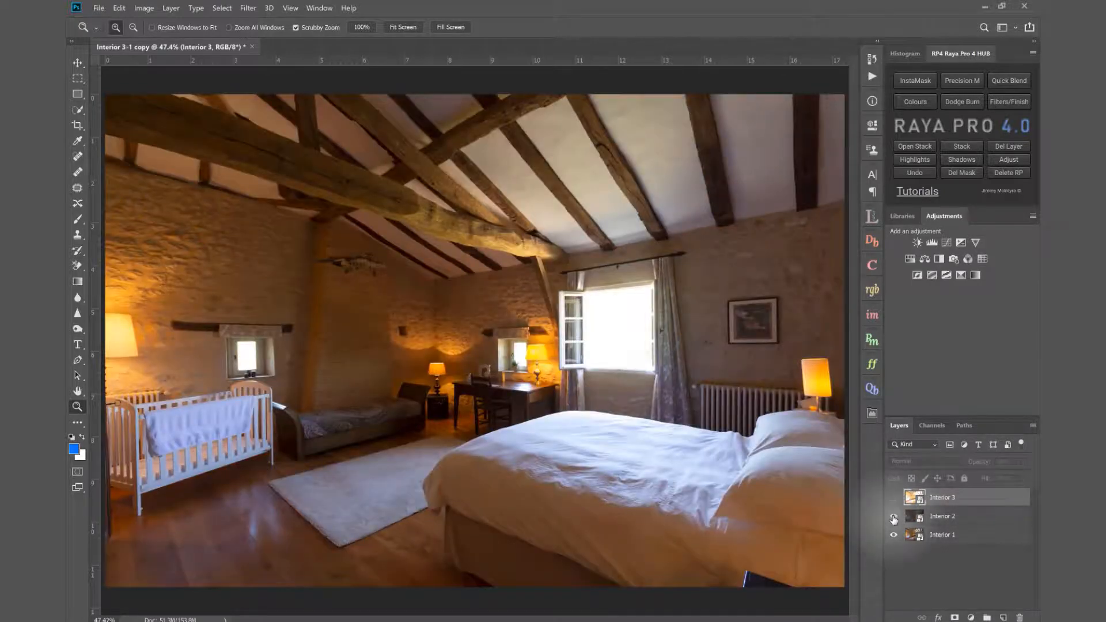
click(893, 516)
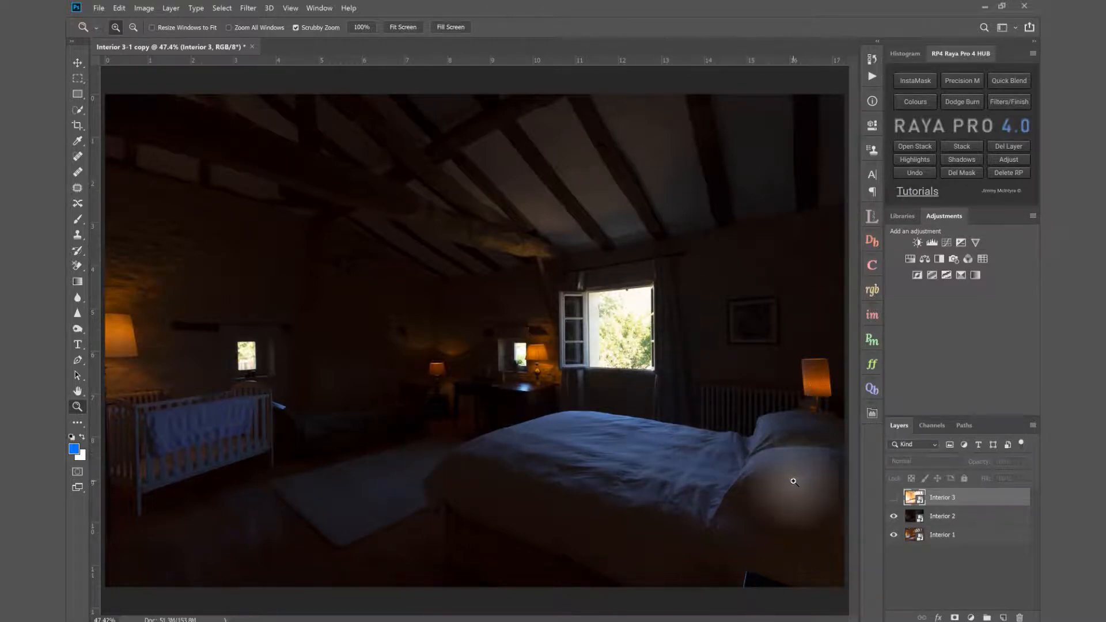
Add a black layer mask to Interior 2, show the layer, and reset the foreground and background colours to their defaults
click(893, 517)
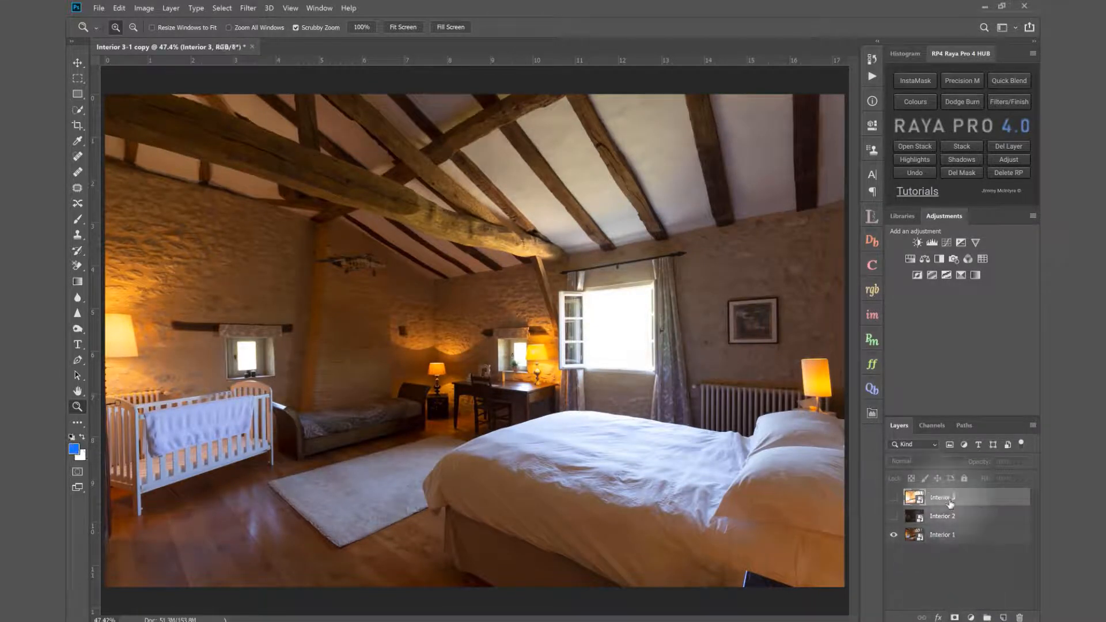
click(944, 517)
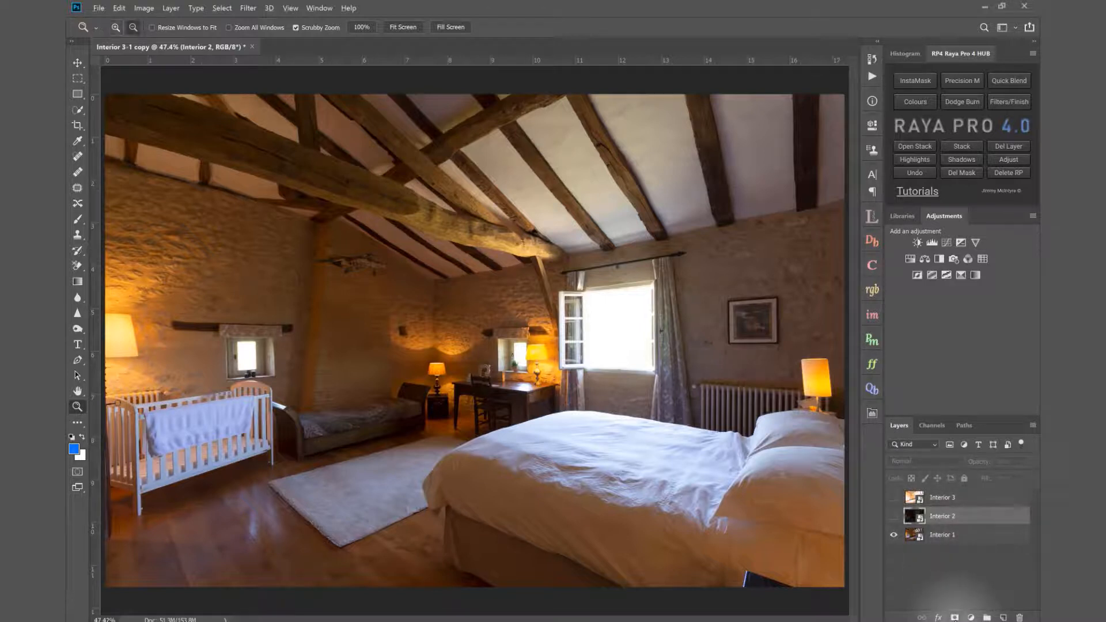
alt+click(954, 618)
click(893, 517)
key(d)
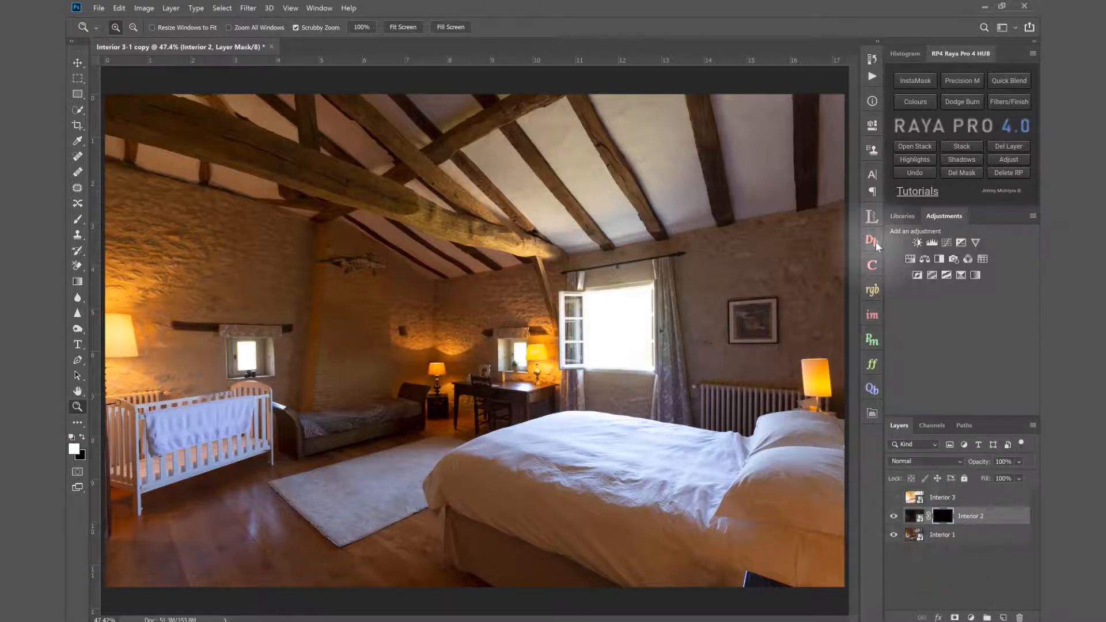
Load a Brights 3 luminosity mask from Lumi32 as a selection and hide the selection outline
click(872, 217)
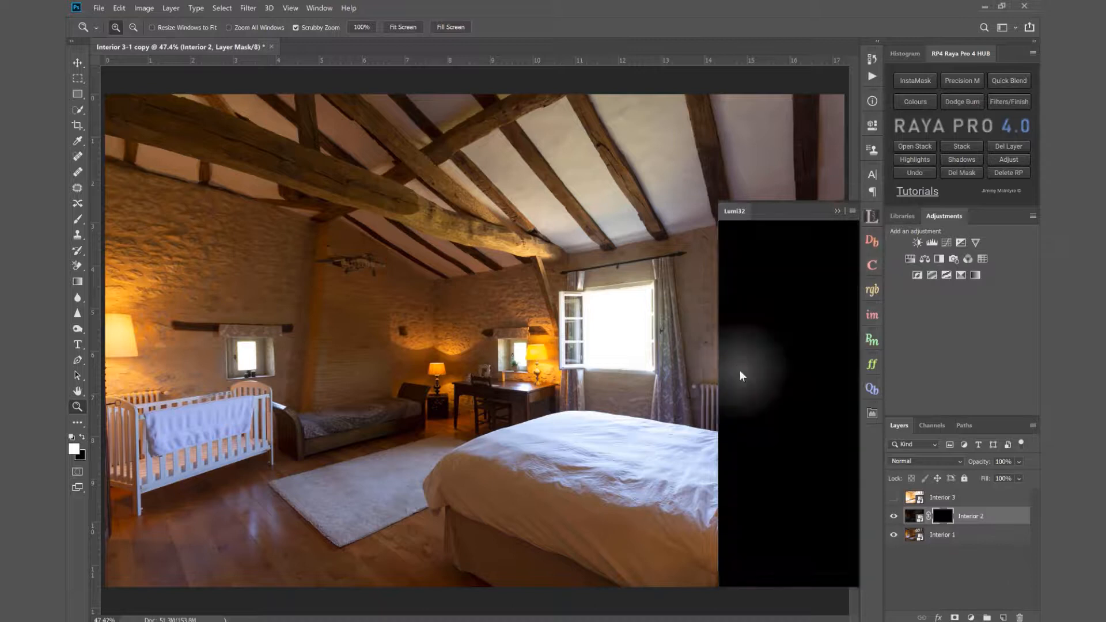
click(756, 466)
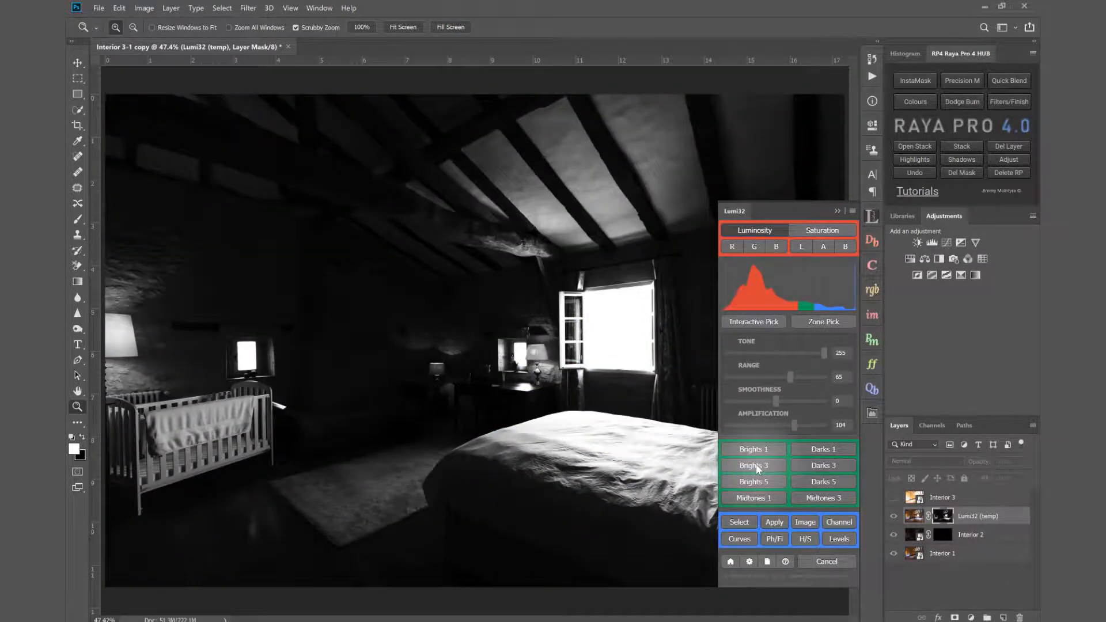
click(784, 522)
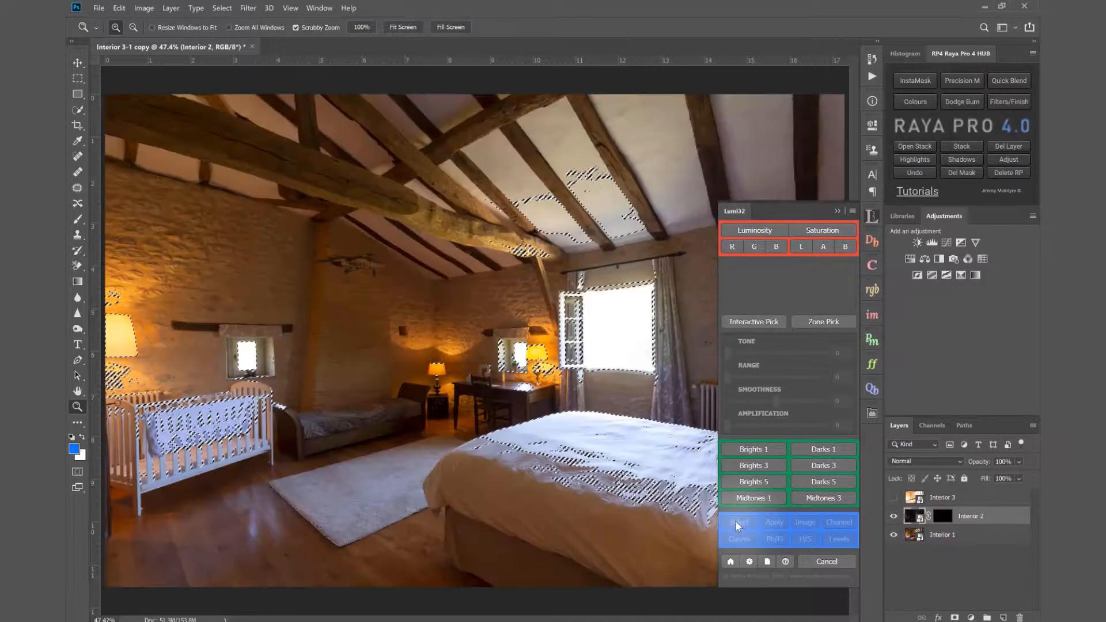
key(ctrl+d)
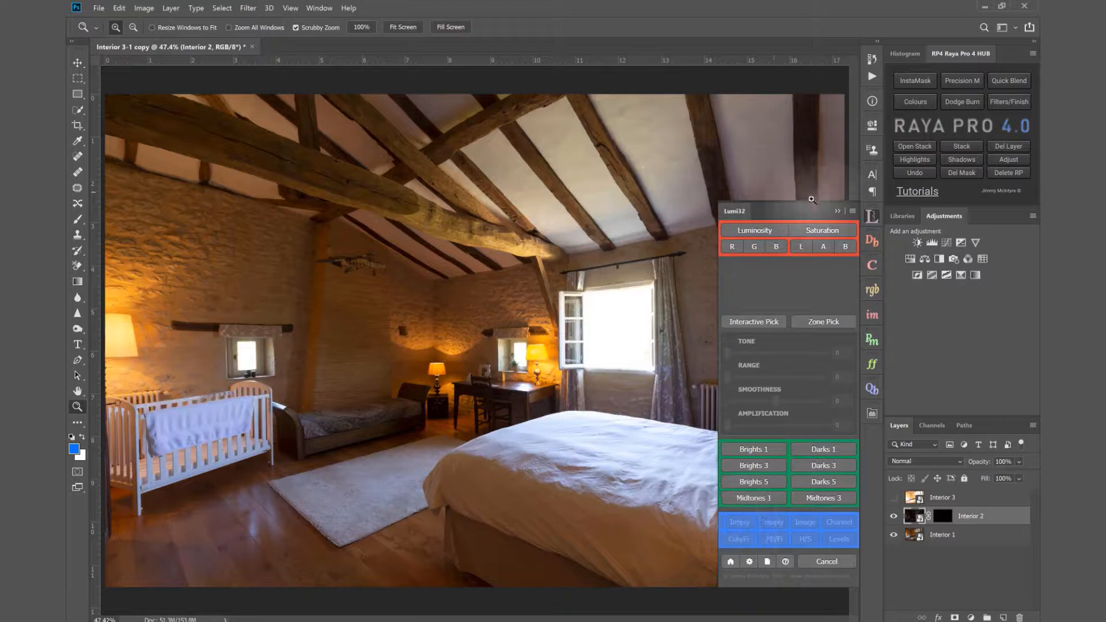
click(838, 211)
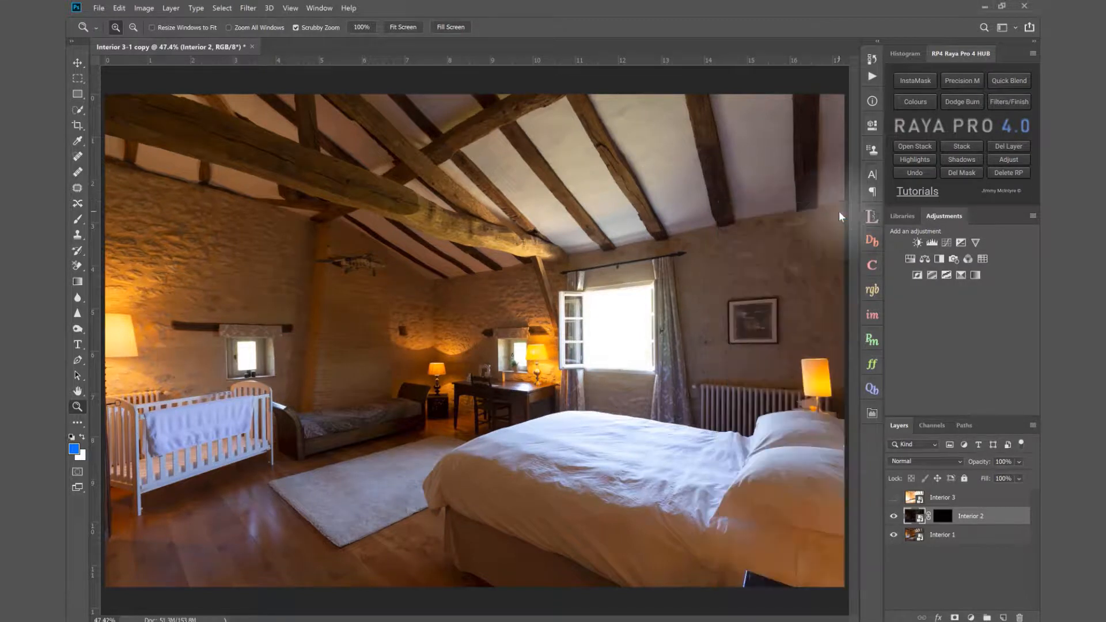
Paint white on the Interior 2 mask over all three windows with a soft brush of about 704 px, undoing the stroke on the bed
click(943, 515)
key(ctrl+i)
click(79, 220)
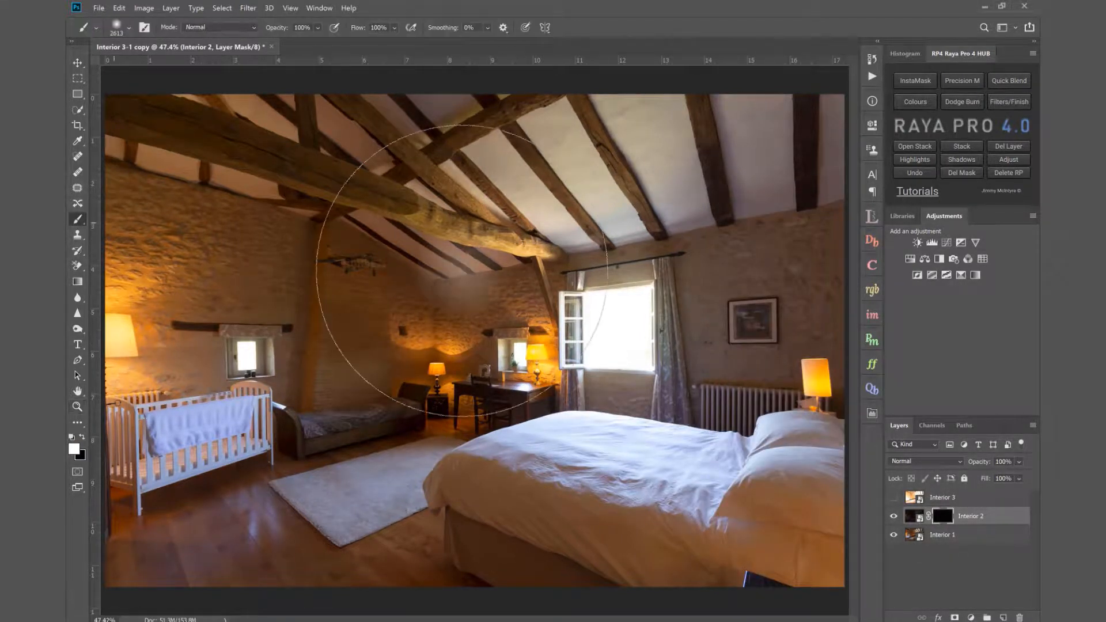
alt+right_click(645, 344)
mouse_move(644, 340)
mouse_down()
mouse_move(507, 275)
mouse_move(434, 277)
mouse_up()
alt+right_click(599, 326)
drag(599, 330, 444, 320)
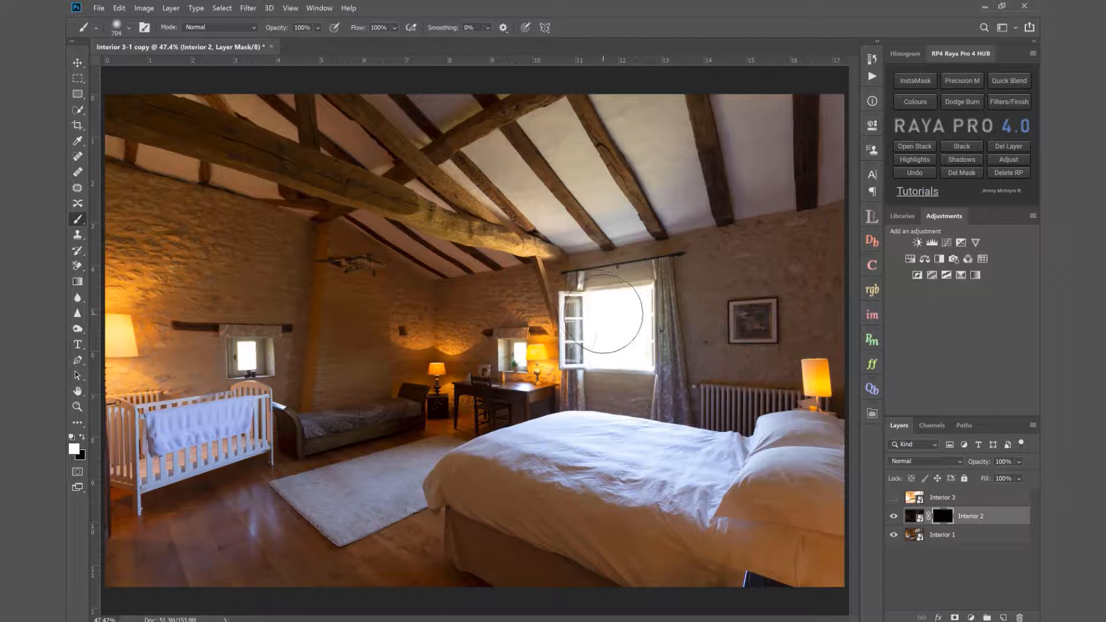
mouse_move(592, 321)
mouse_down()
mouse_move(633, 299)
mouse_move(656, 318)
mouse_move(657, 354)
mouse_move(585, 345)
mouse_move(581, 315)
mouse_move(615, 276)
mouse_move(646, 277)
mouse_move(637, 339)
mouse_move(581, 350)
mouse_move(568, 329)
mouse_move(607, 305)
mouse_move(643, 312)
mouse_move(640, 341)
mouse_move(593, 326)
mouse_move(622, 304)
mouse_up()
drag(239, 350, 250, 350)
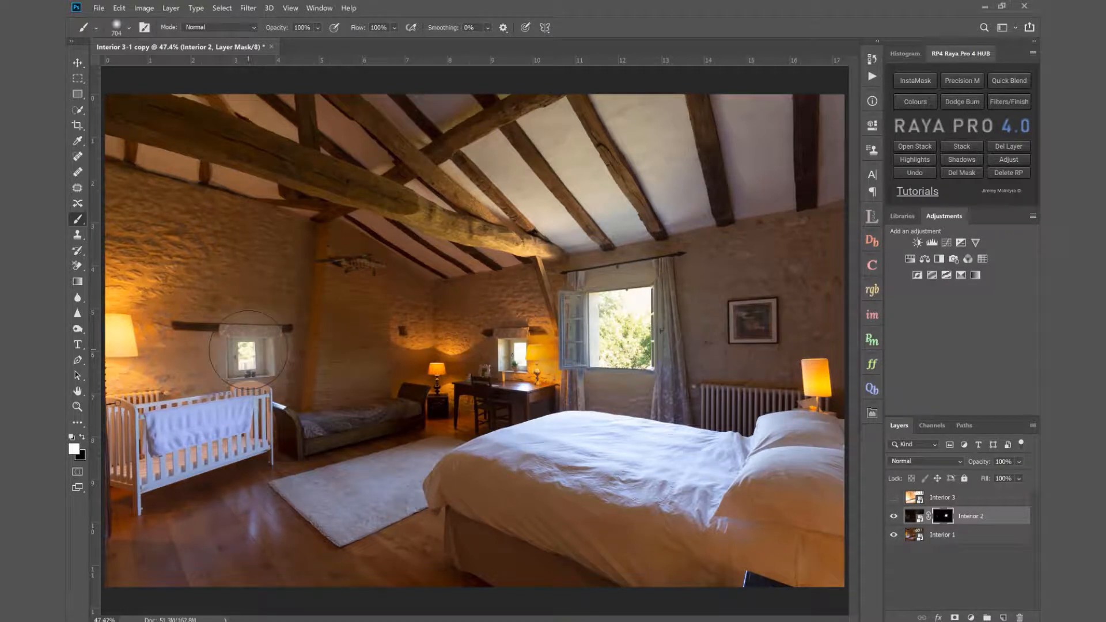
drag(516, 344, 515, 342)
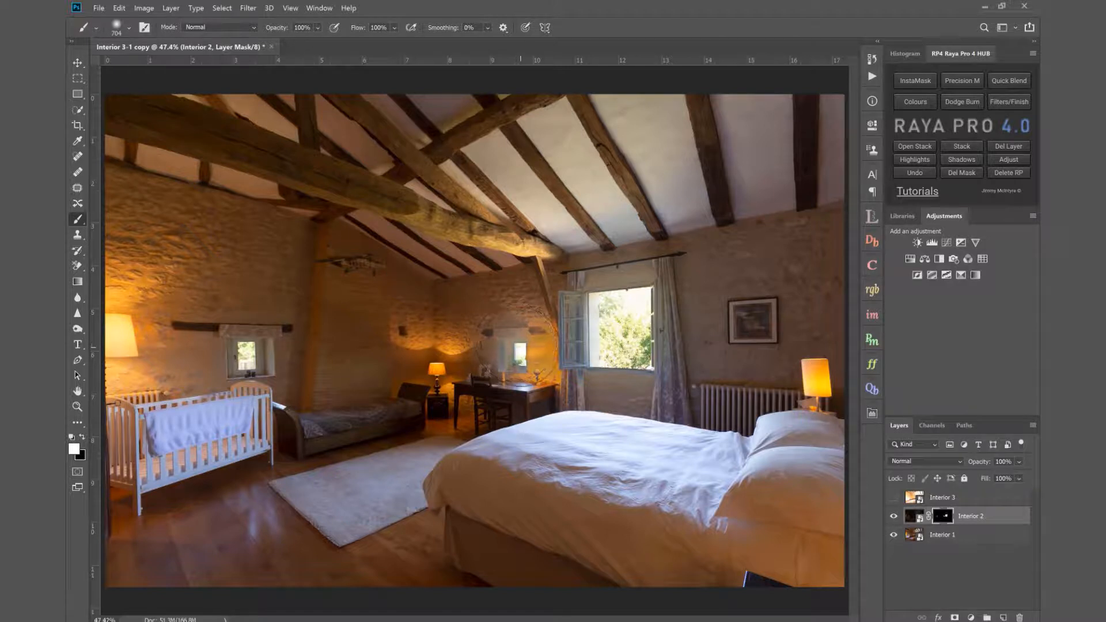
drag(603, 451, 664, 470)
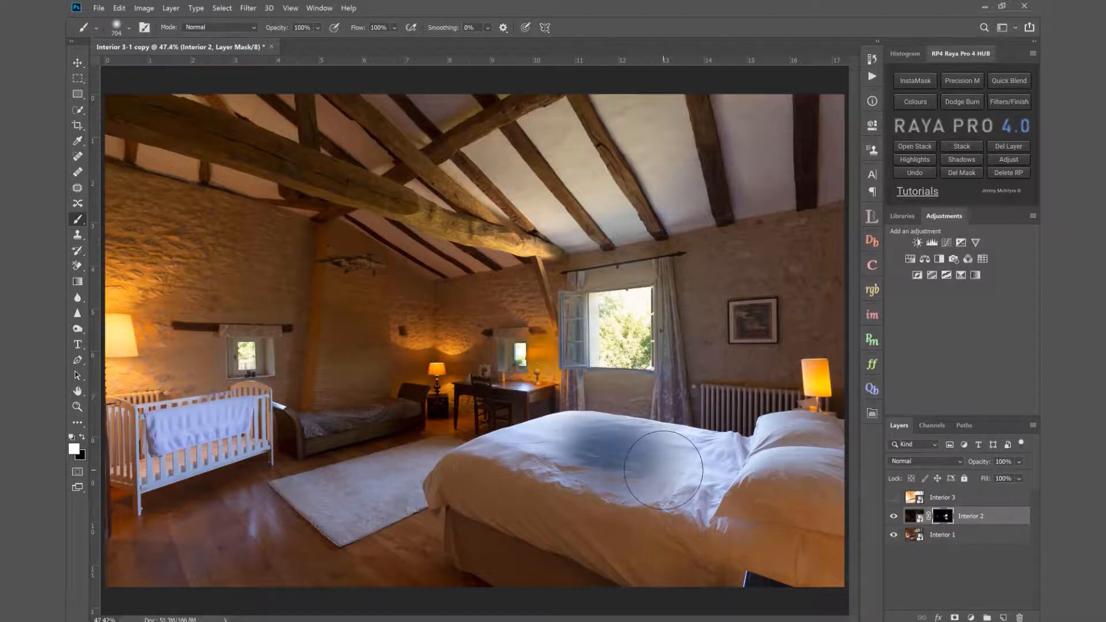
key(ctrl+z)
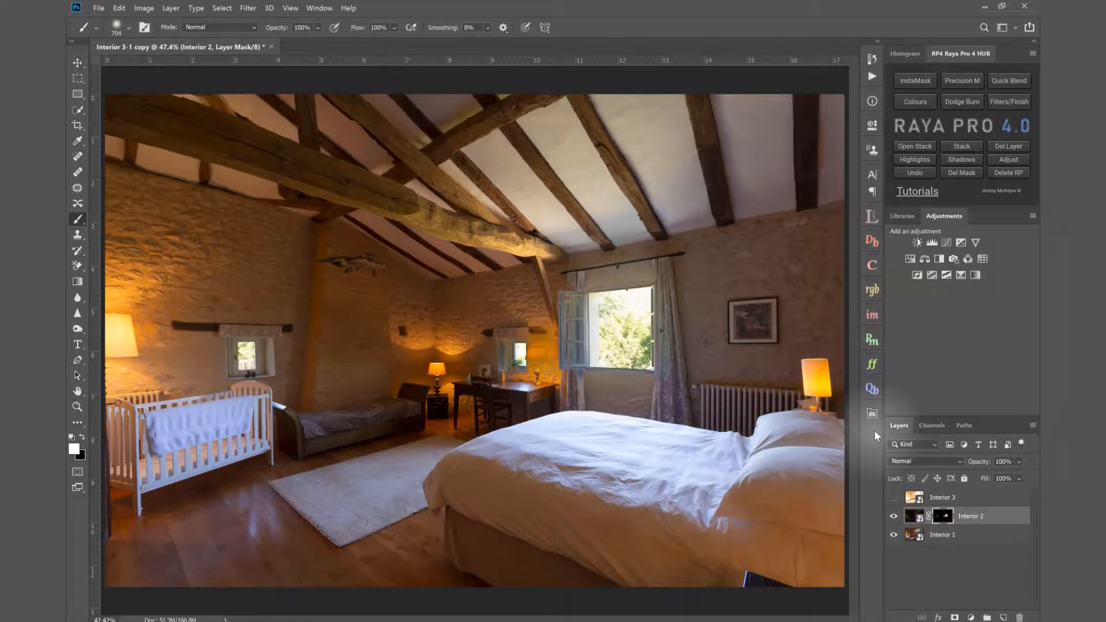
Check the window blend up close, and set Interior 2's raw Exposure to +2.15, Highlights to -65 and Shadows to +33
click(77, 407)
drag(573, 344, 628, 350)
scroll(628, 351, right, 2)
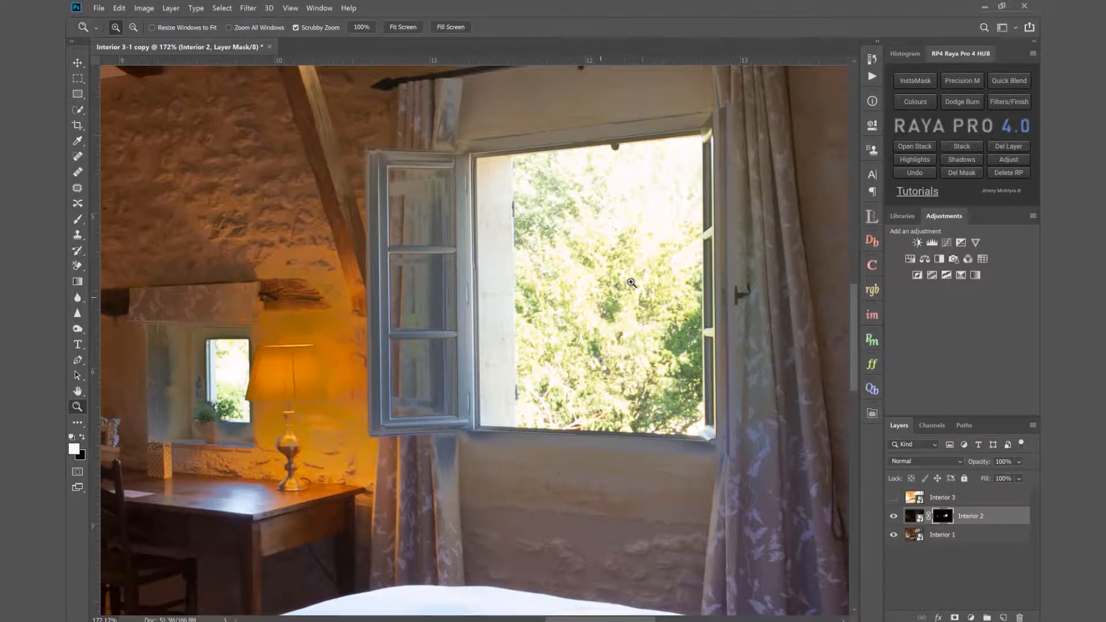
click(399, 27)
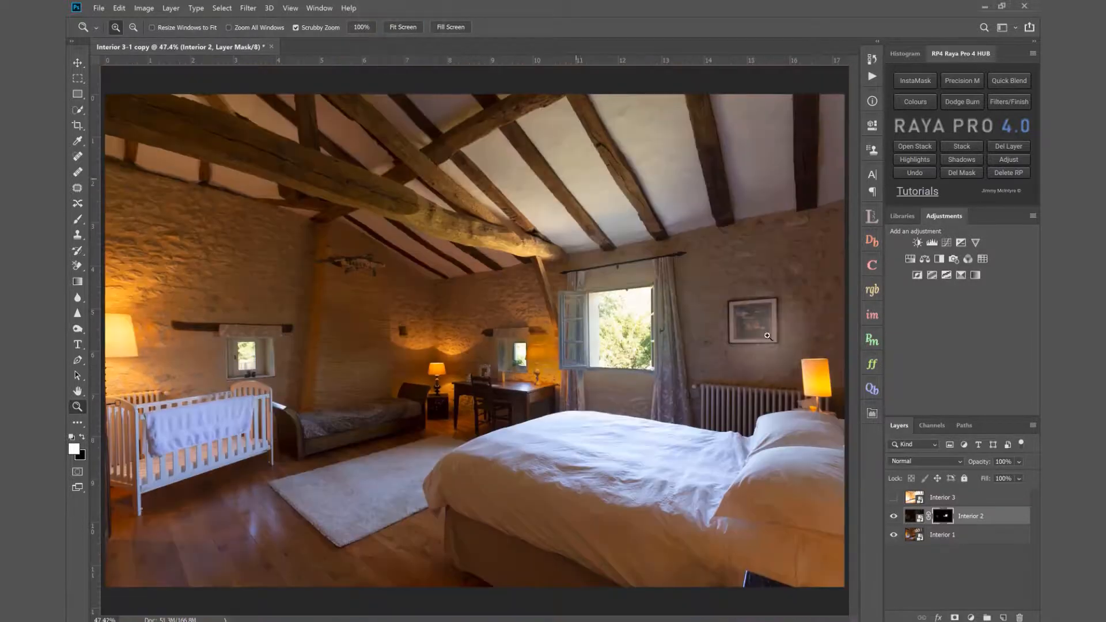
click(920, 518)
double_click(920, 518)
click(864, 331)
drag(864, 333, 871, 333)
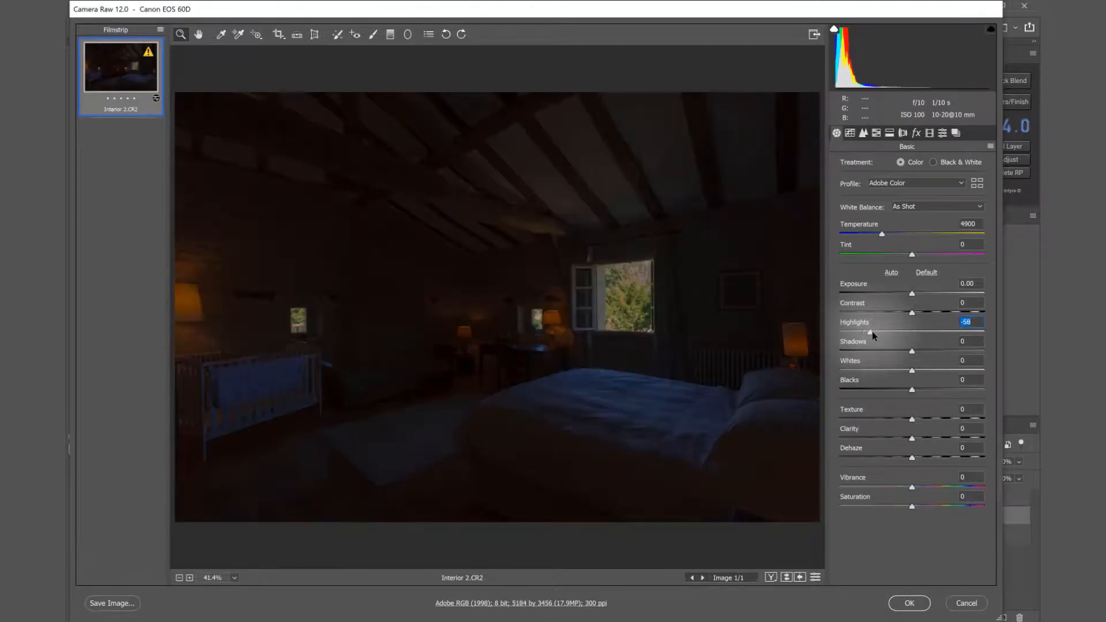
drag(912, 293, 944, 292)
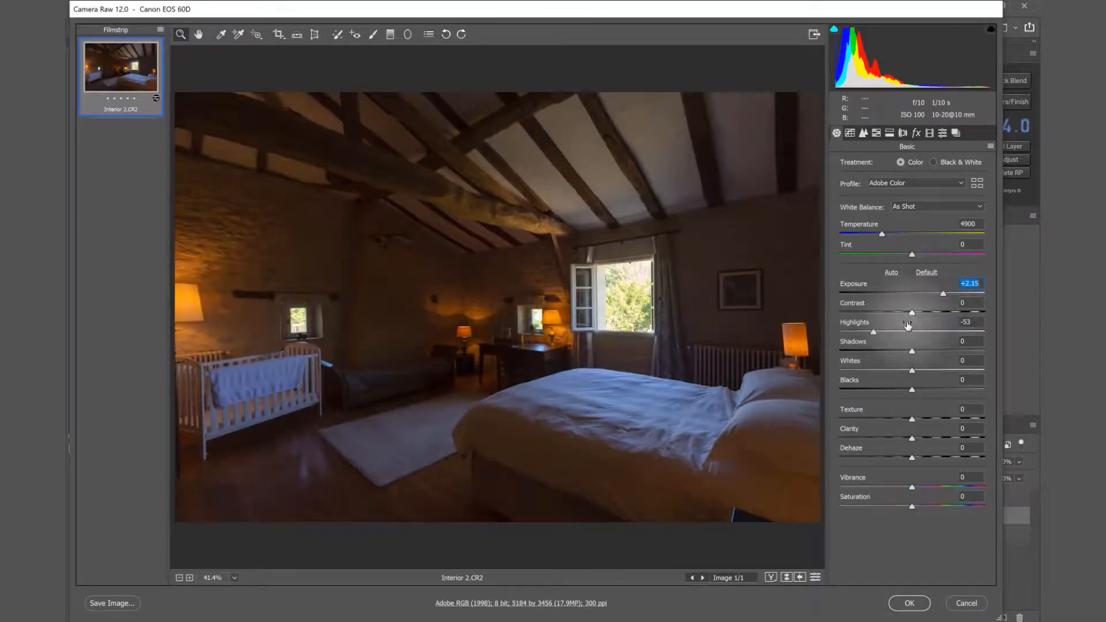
drag(871, 332, 865, 339)
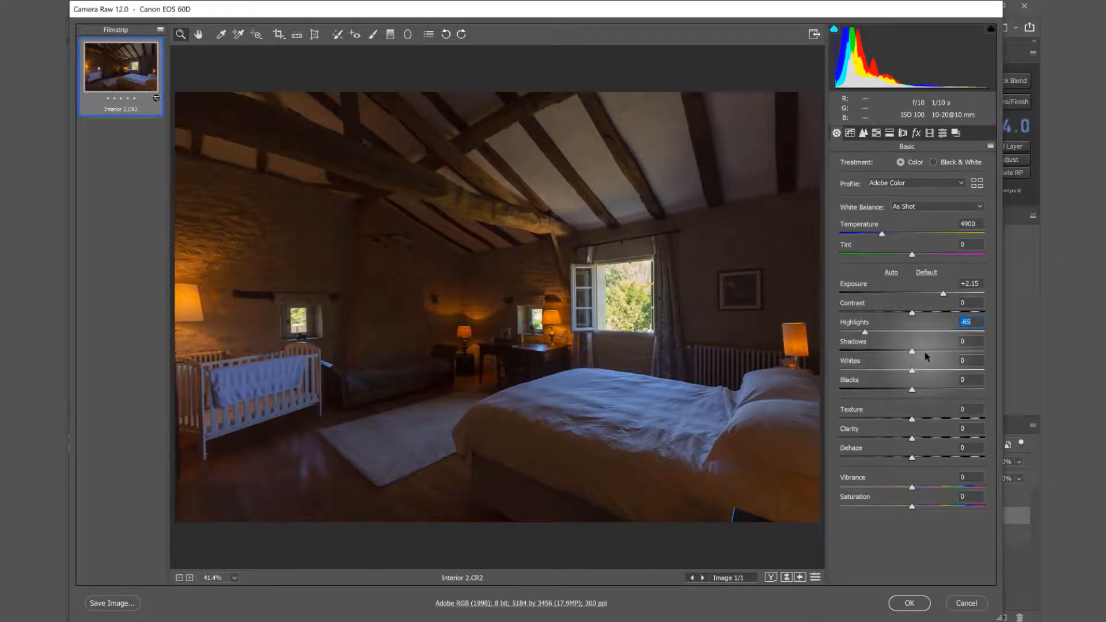
drag(924, 354, 935, 352)
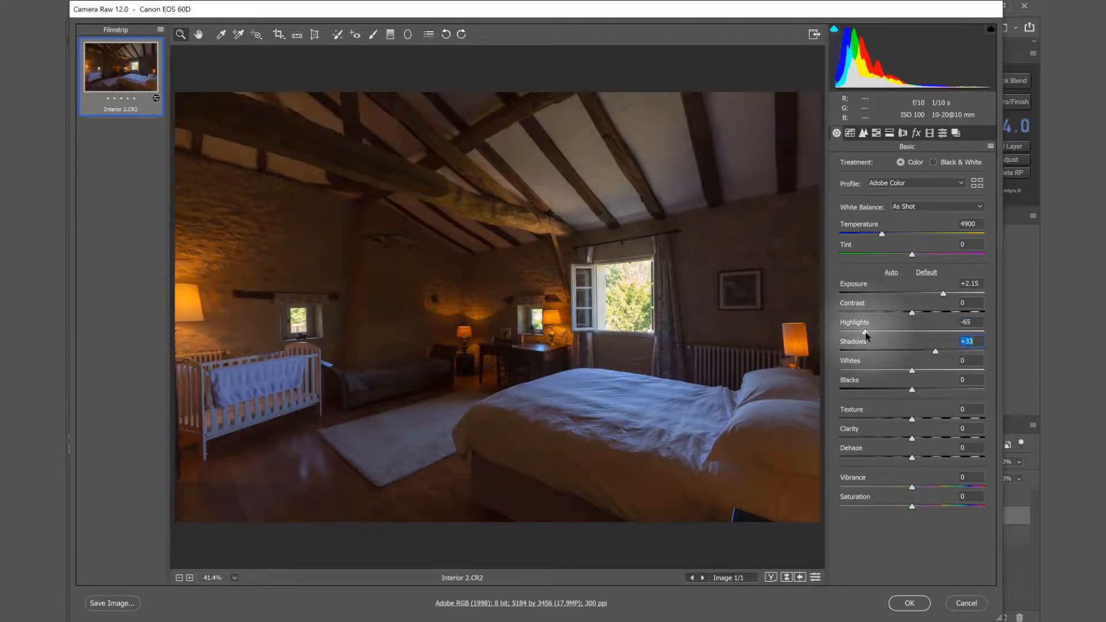
Refine Interior 2's raw settings to Exposure +2.30 and Highlights -76, and apply them to the smart object
drag(866, 336, 863, 334)
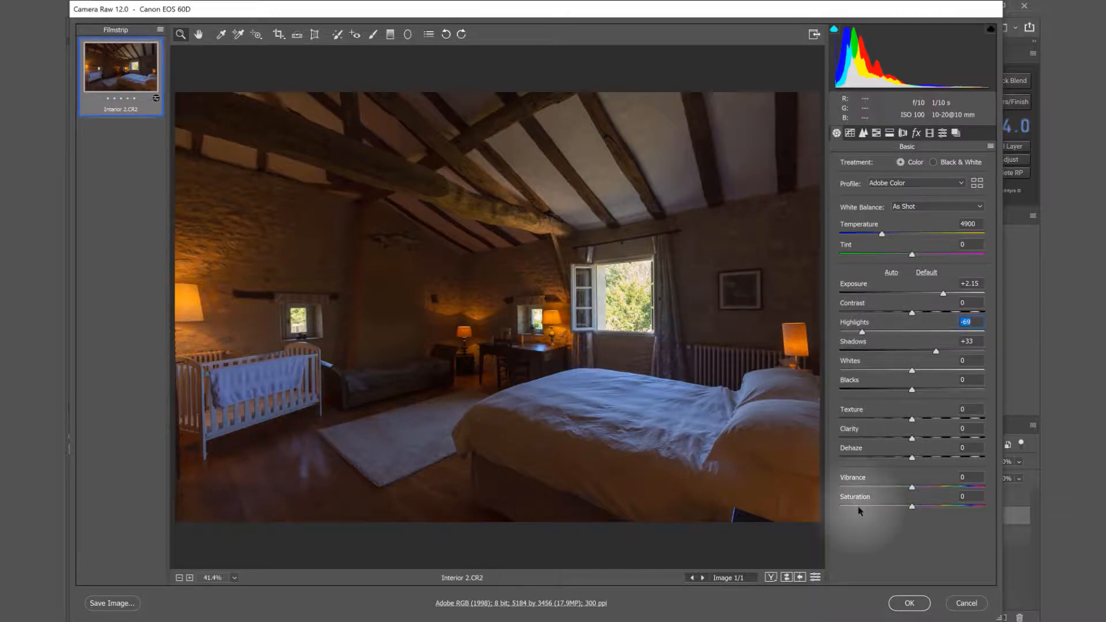
drag(943, 294, 946, 298)
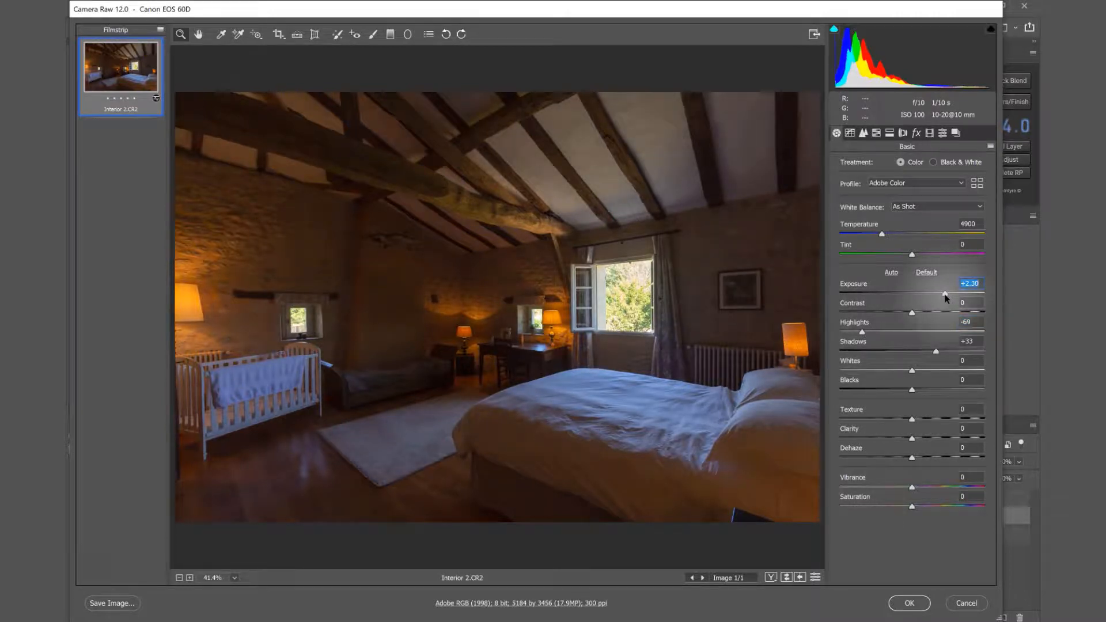
drag(862, 333, 861, 333)
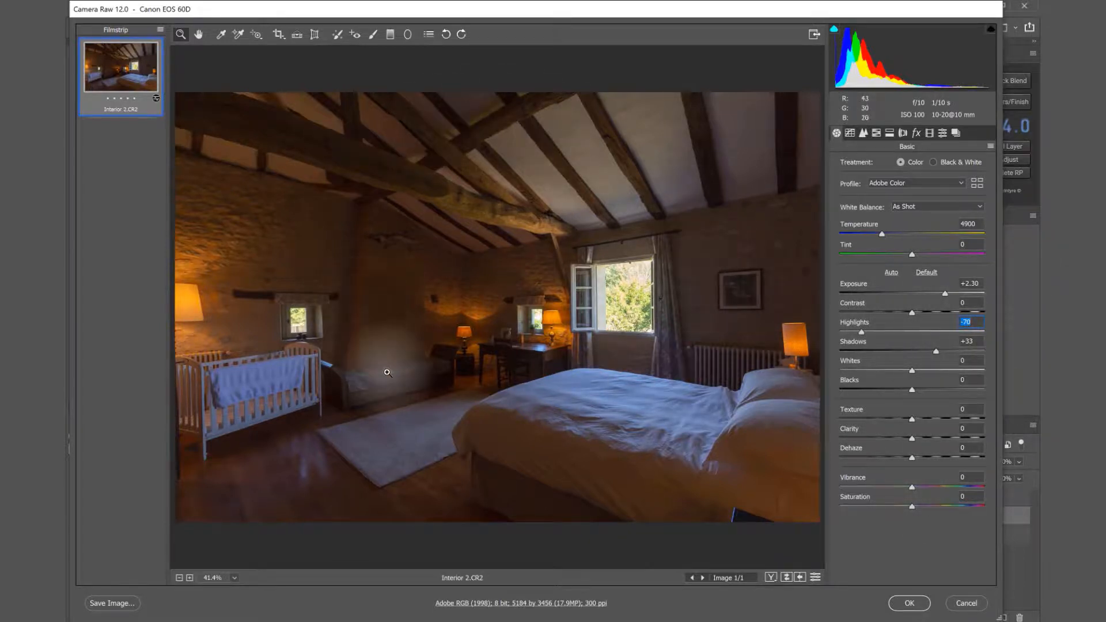
drag(862, 334, 859, 335)
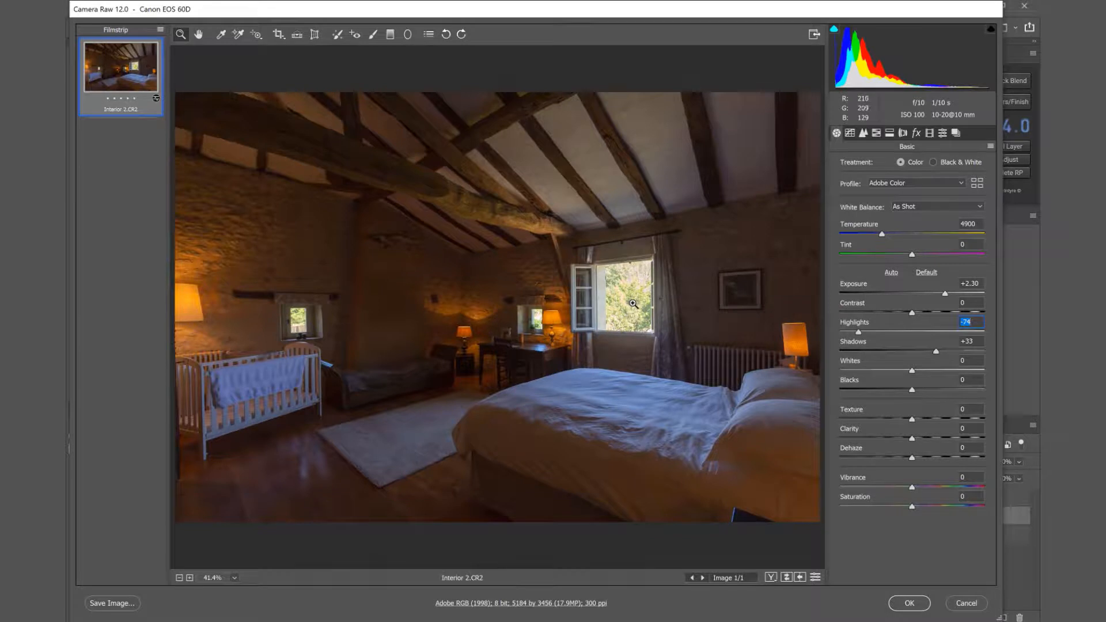
mouse_move(858, 332)
mouse_down()
mouse_move(842, 334)
mouse_move(859, 336)
mouse_up()
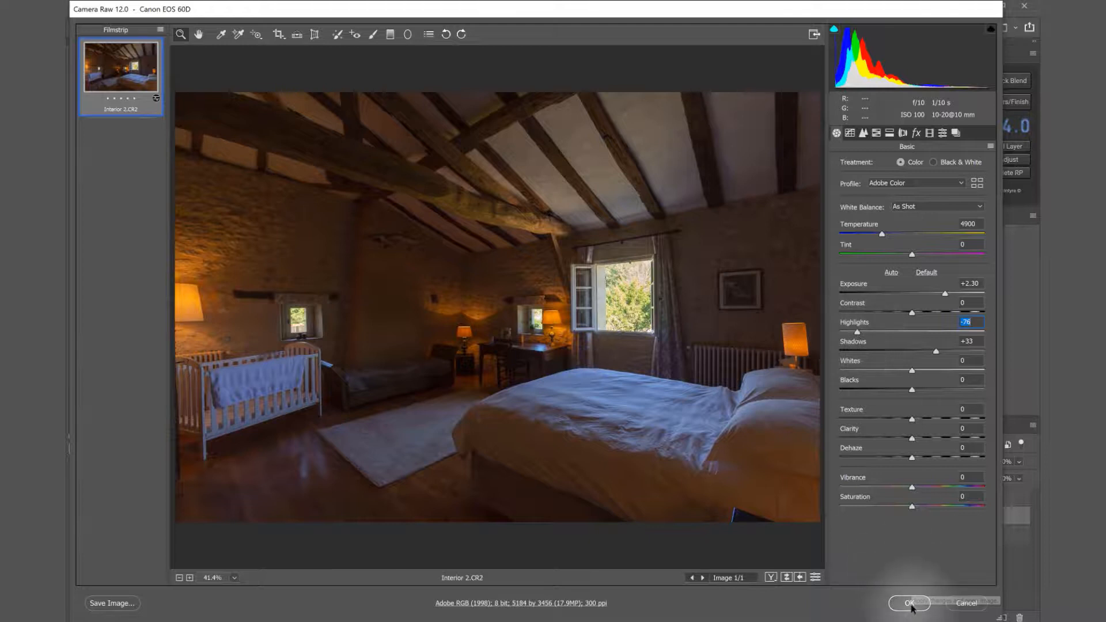
click(909, 604)
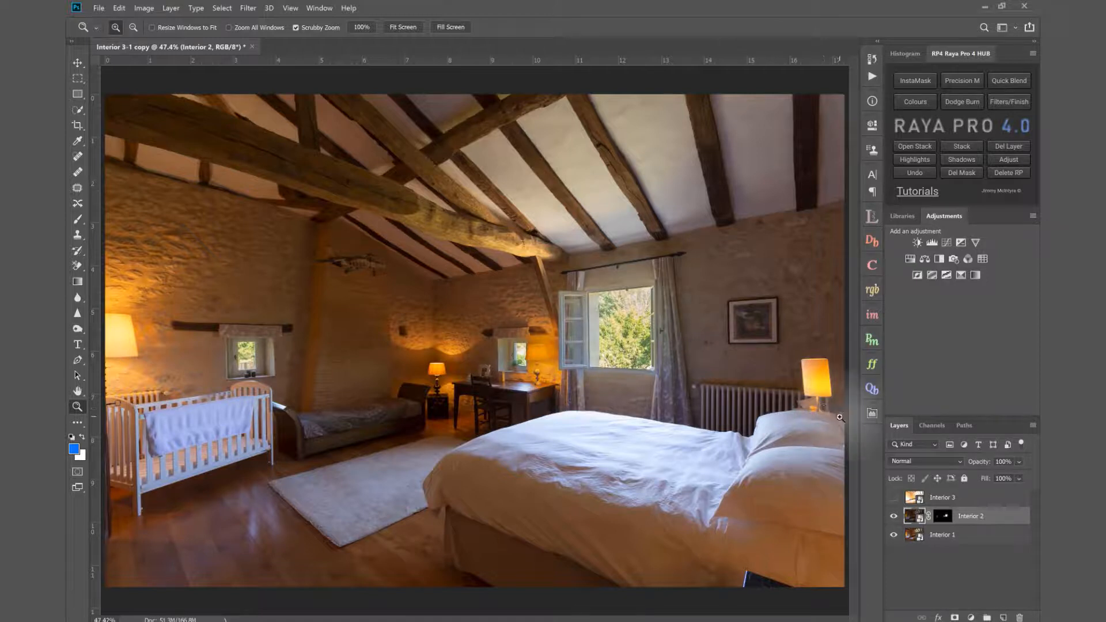
Lower the Interior 2 layer's opacity to 80%, comparing the windows with and without the layer
drag(982, 464, 978, 467)
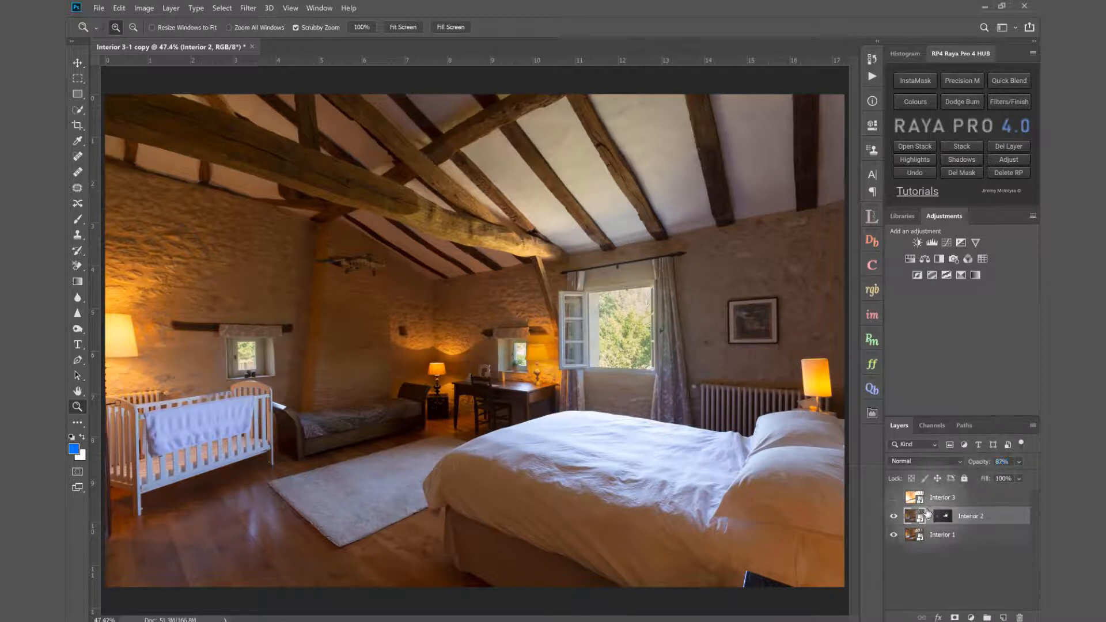
click(894, 516)
click(894, 517)
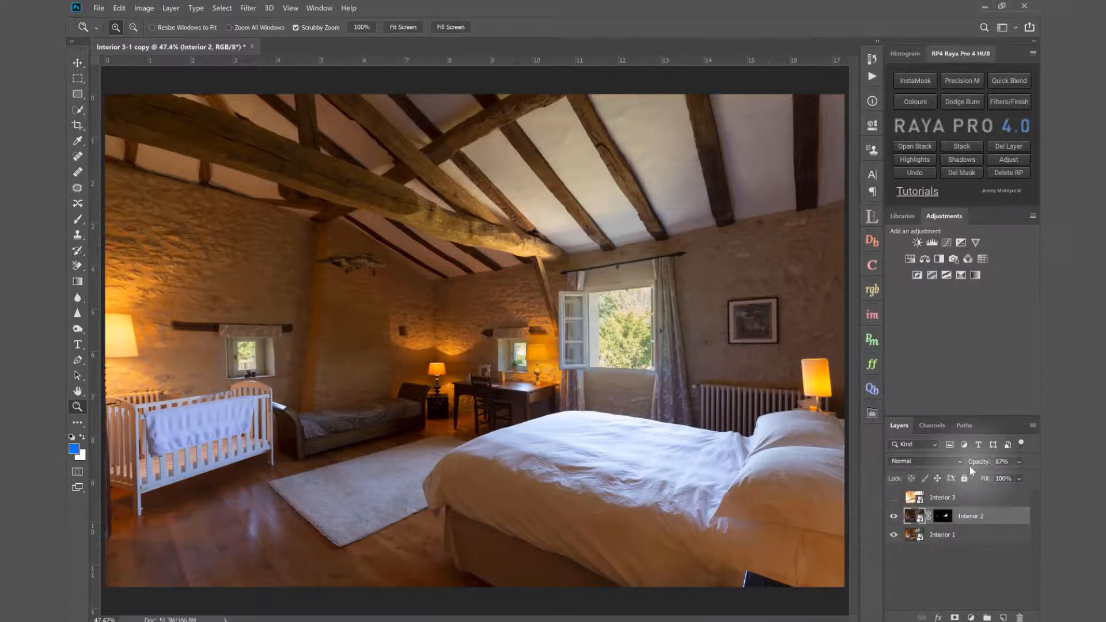
mouse_move(980, 464)
mouse_down()
mouse_move(1022, 465)
mouse_move(988, 464)
mouse_up()
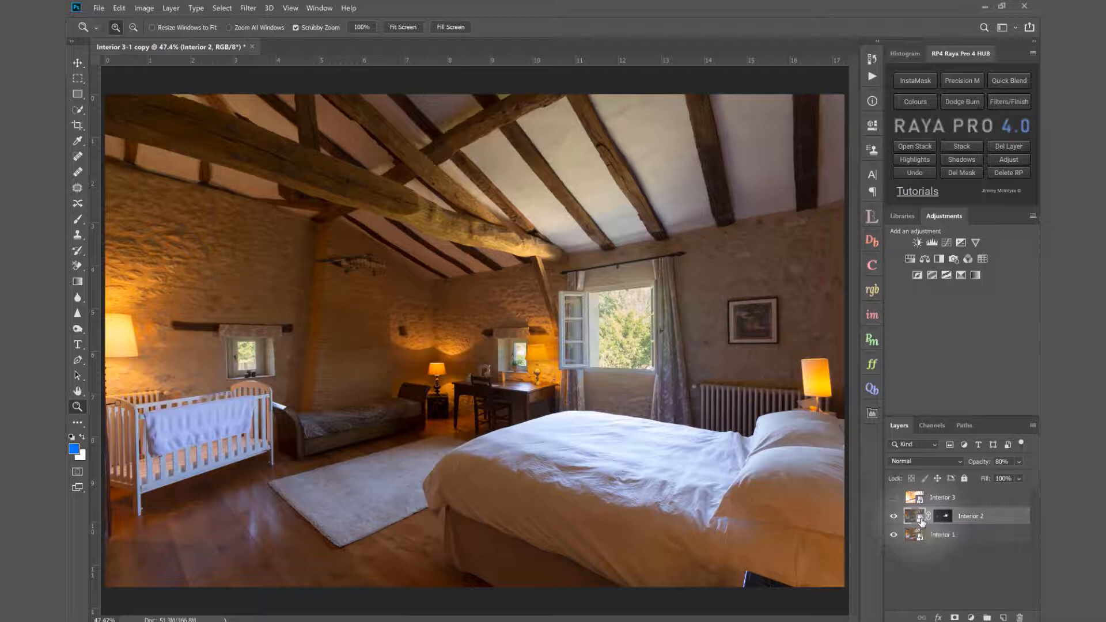
Readjust the Interior 2 smart object's raw settings to Exposure +2.80 and Highlights -81
double_click(920, 522)
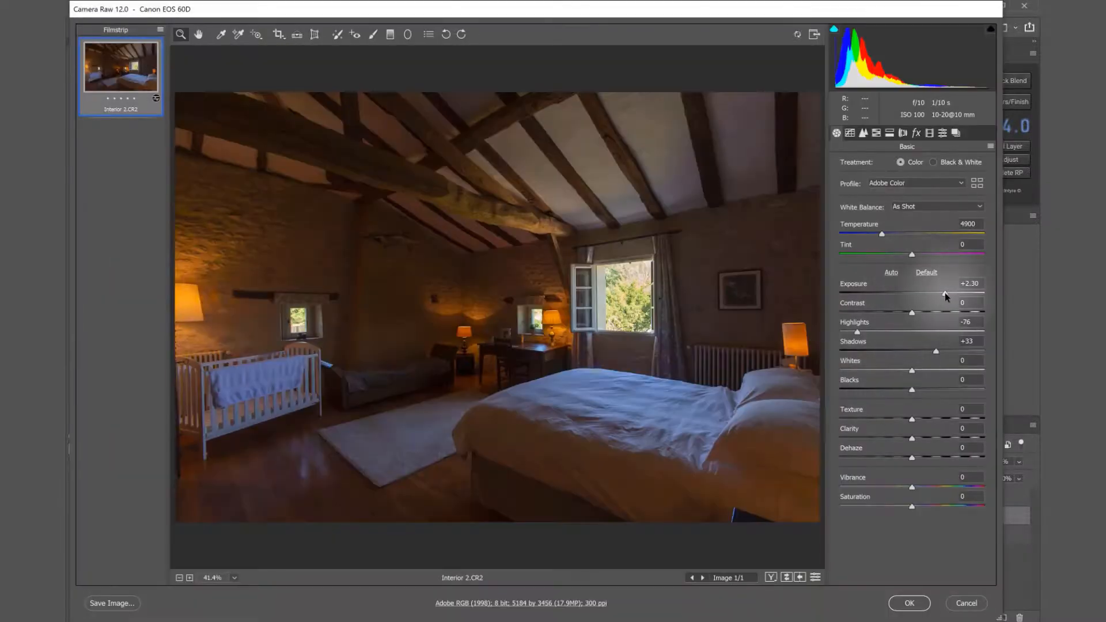
drag(946, 296, 952, 296)
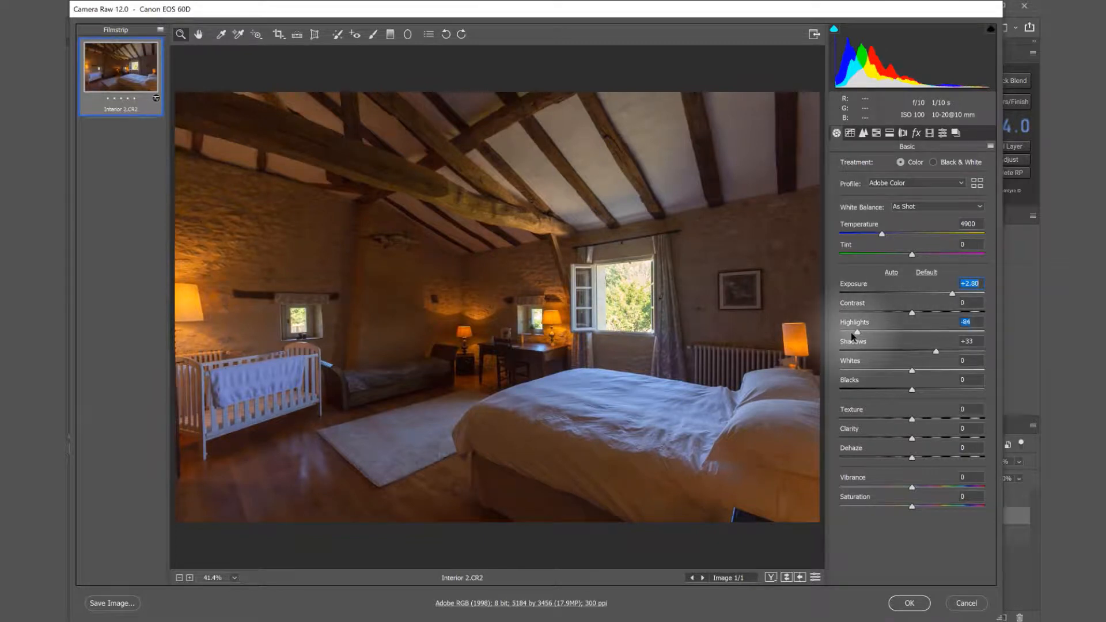
drag(852, 333, 854, 335)
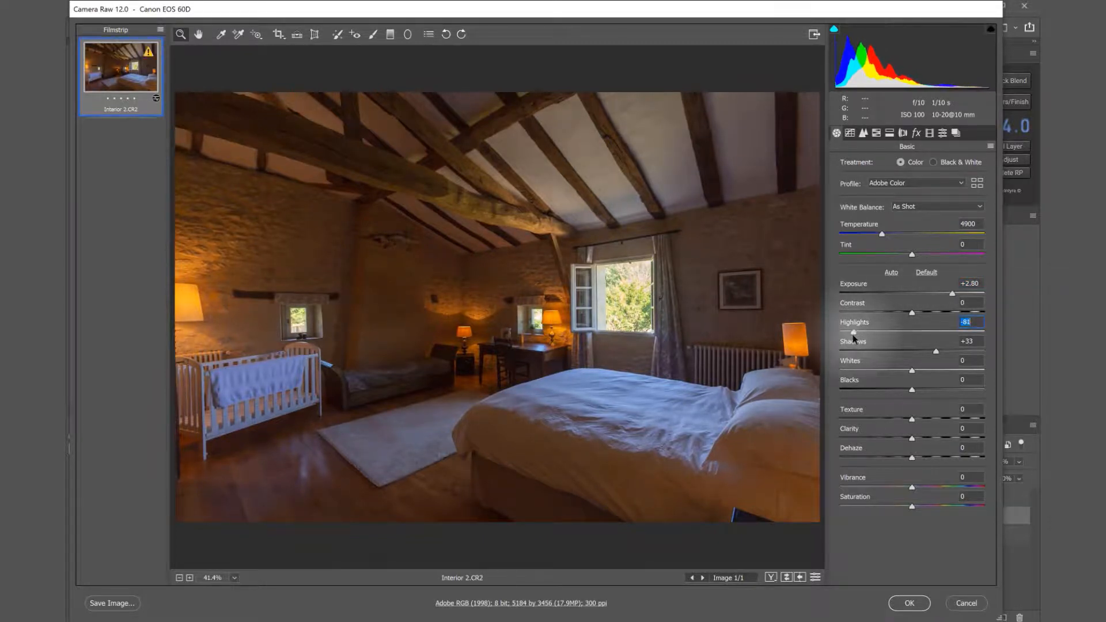
click(903, 602)
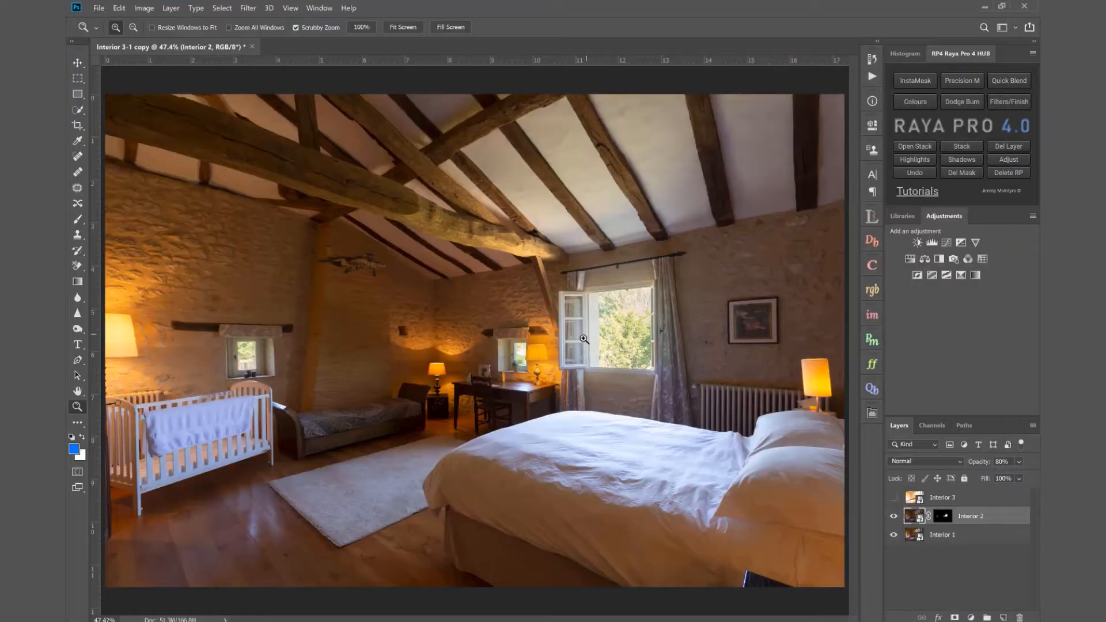
Examine the window frame and outside foliage up close, and compare the whole room with and without Interior 2
drag(584, 338, 618, 344)
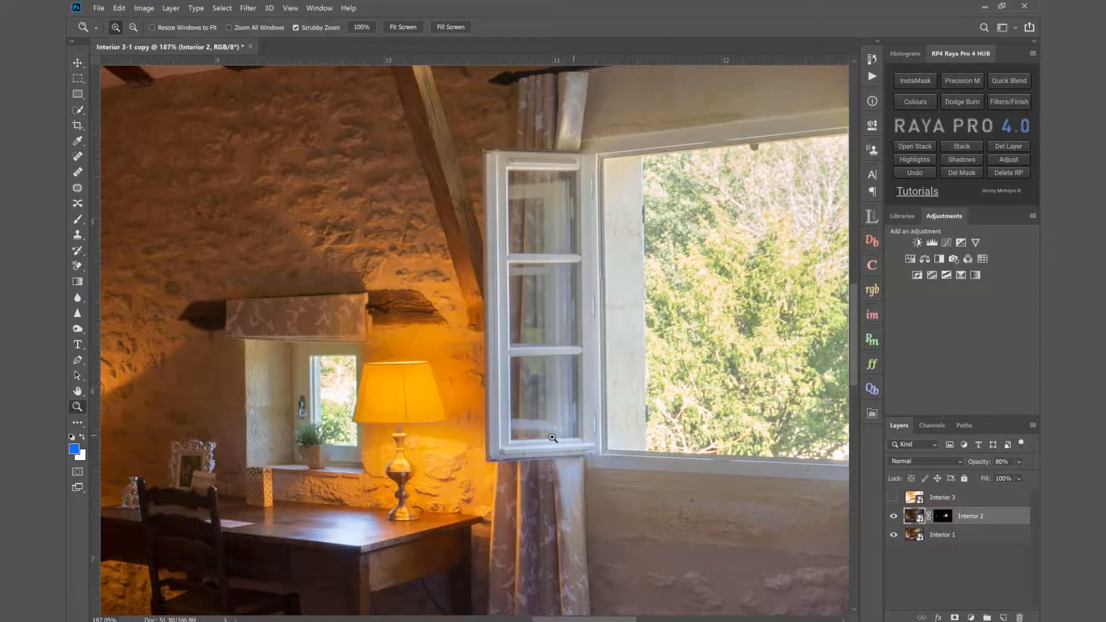
click(403, 27)
click(894, 517)
click(894, 517)
click(894, 517)
click(893, 517)
click(893, 518)
click(894, 517)
click(950, 497)
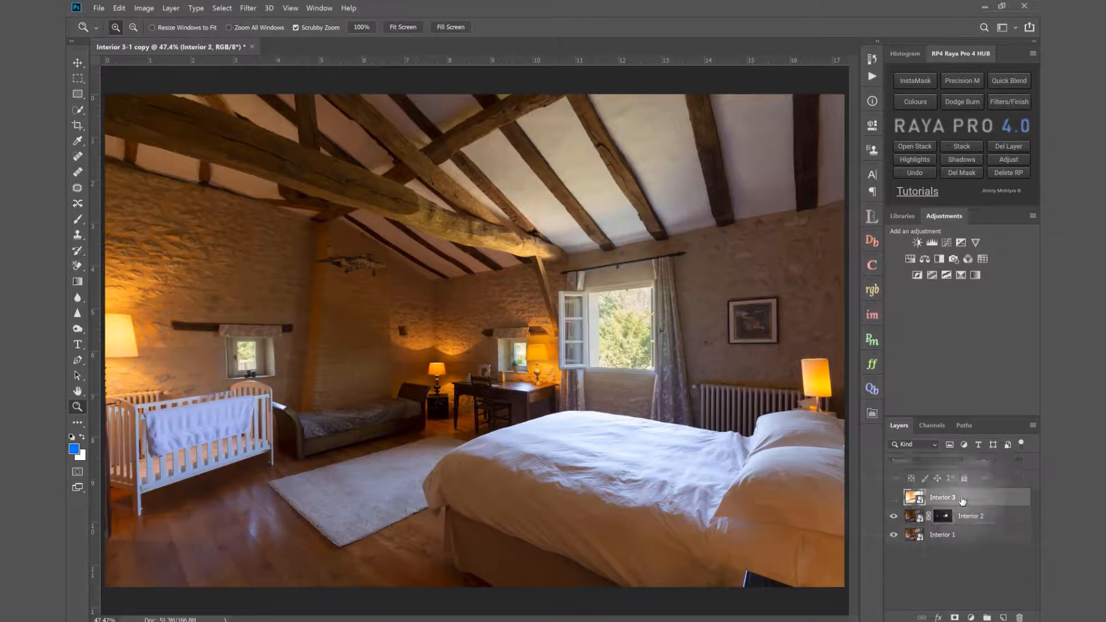
click(894, 499)
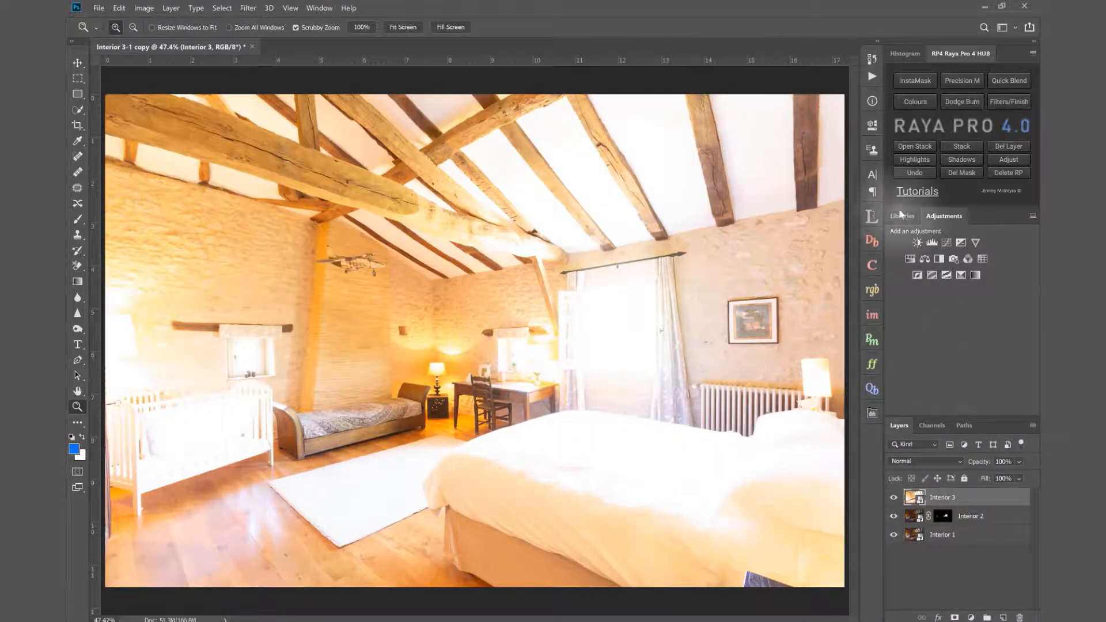
click(869, 220)
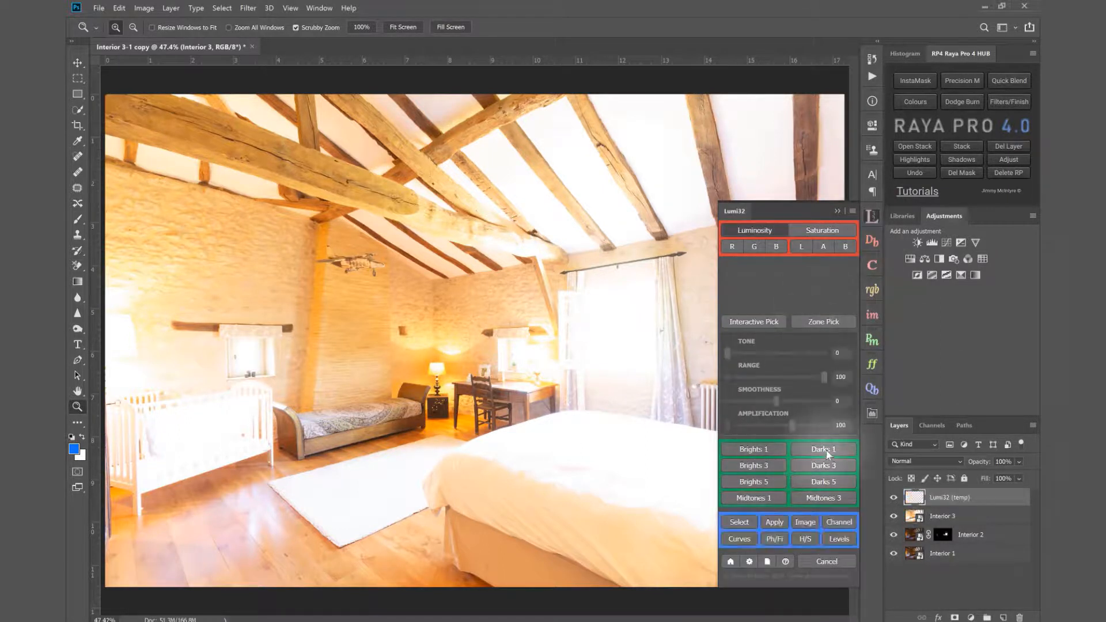
click(824, 449)
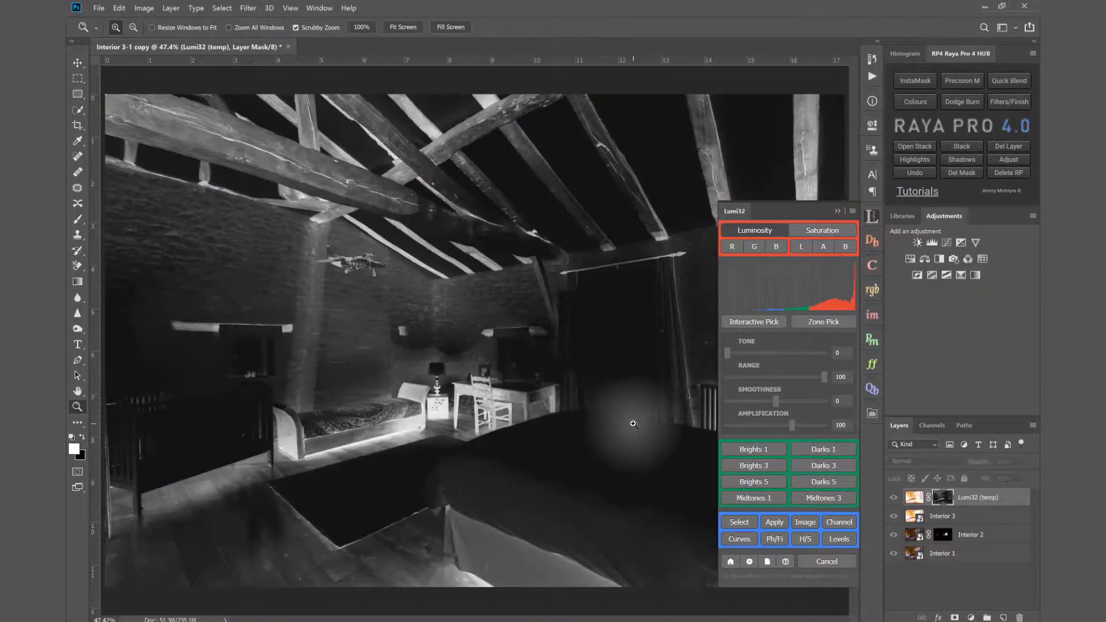
click(830, 562)
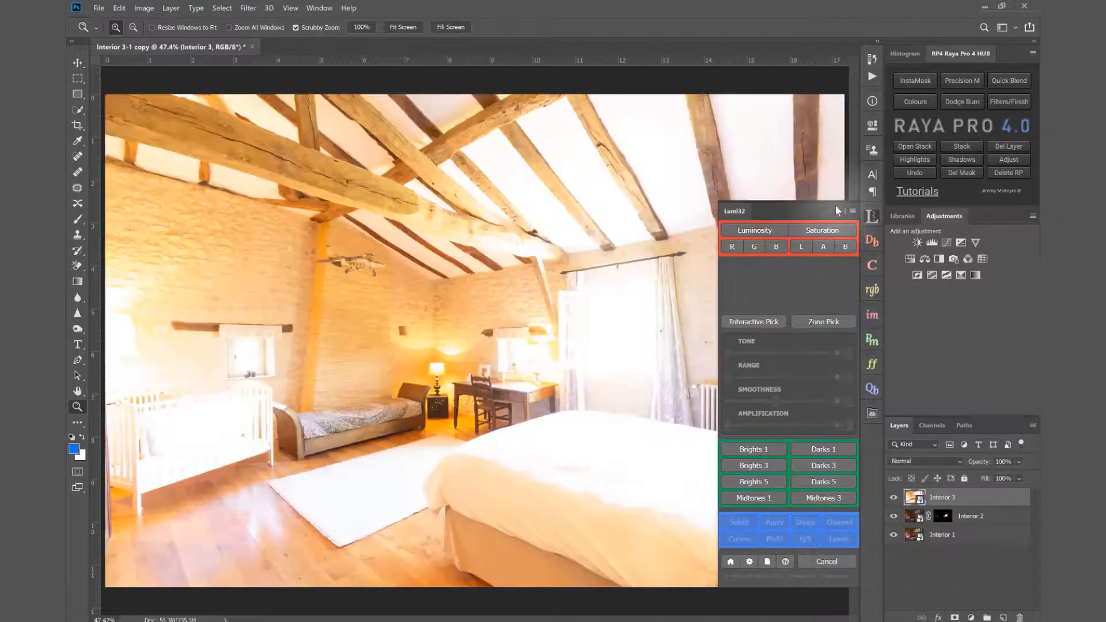
click(837, 211)
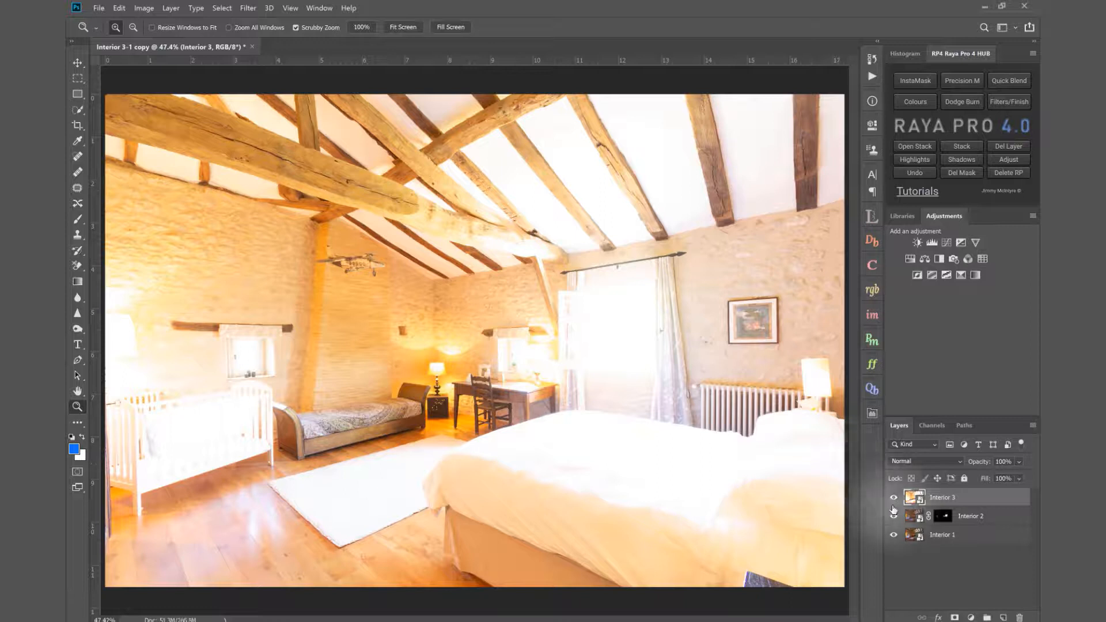
Hide Interior 2 and Interior 3, then generate a Lumi32 Darks 1 mask from Interior 1 with the Interior 3 layer selected
drag(896, 517, 896, 503)
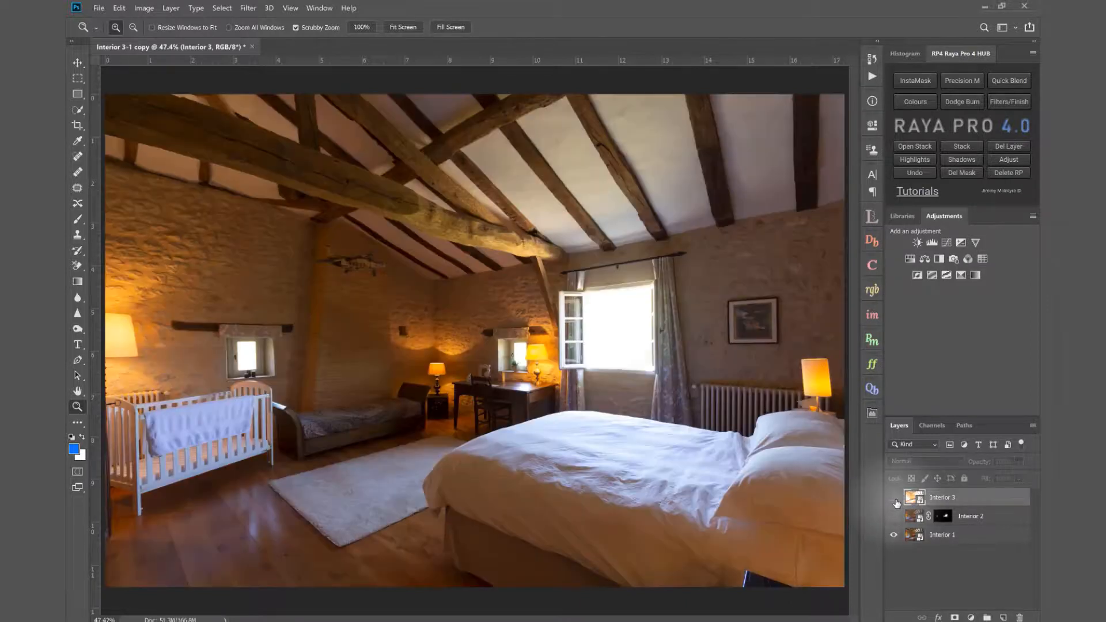
click(944, 534)
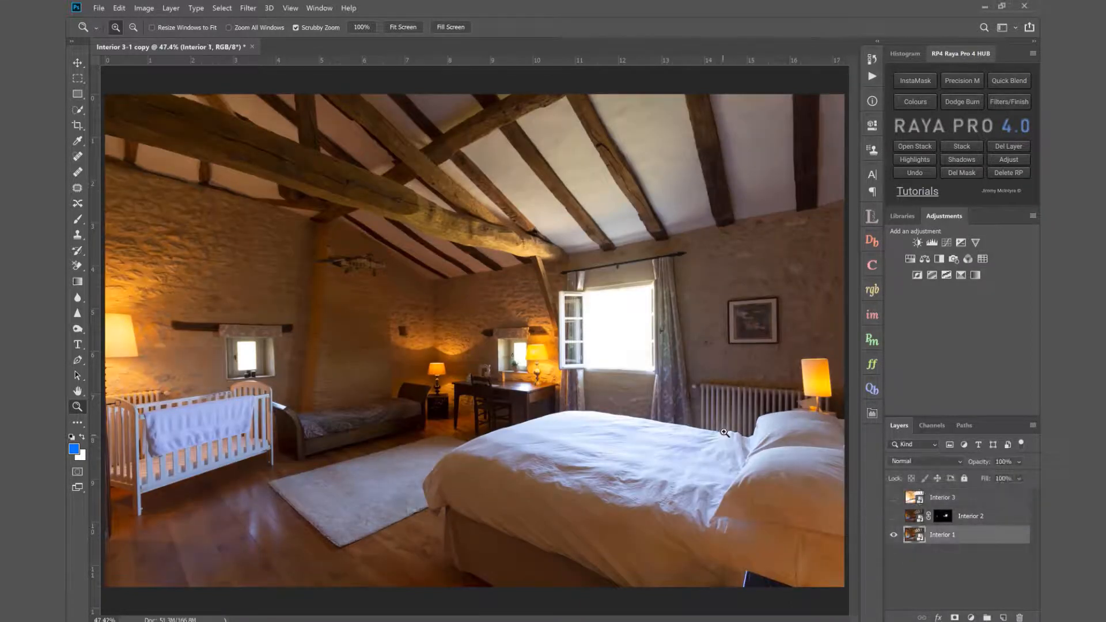
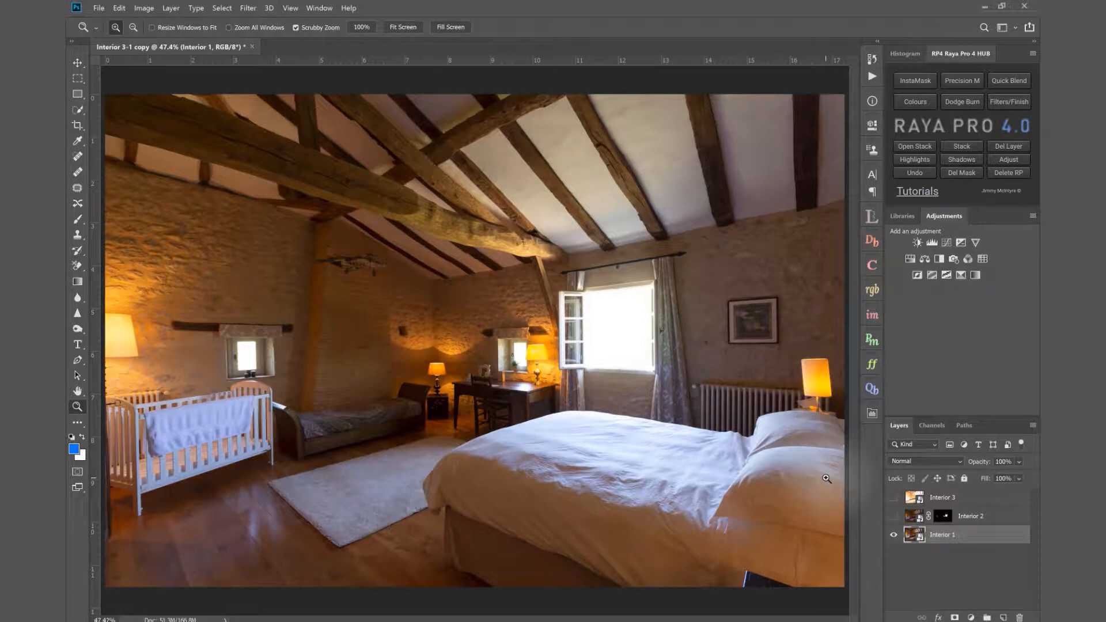
click(964, 499)
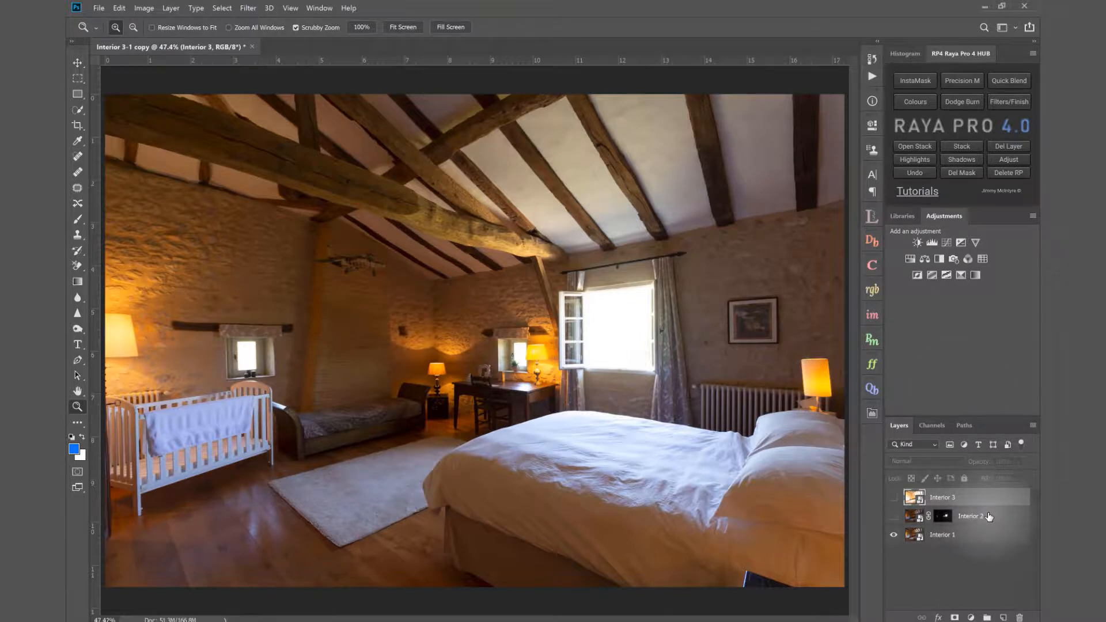
click(872, 216)
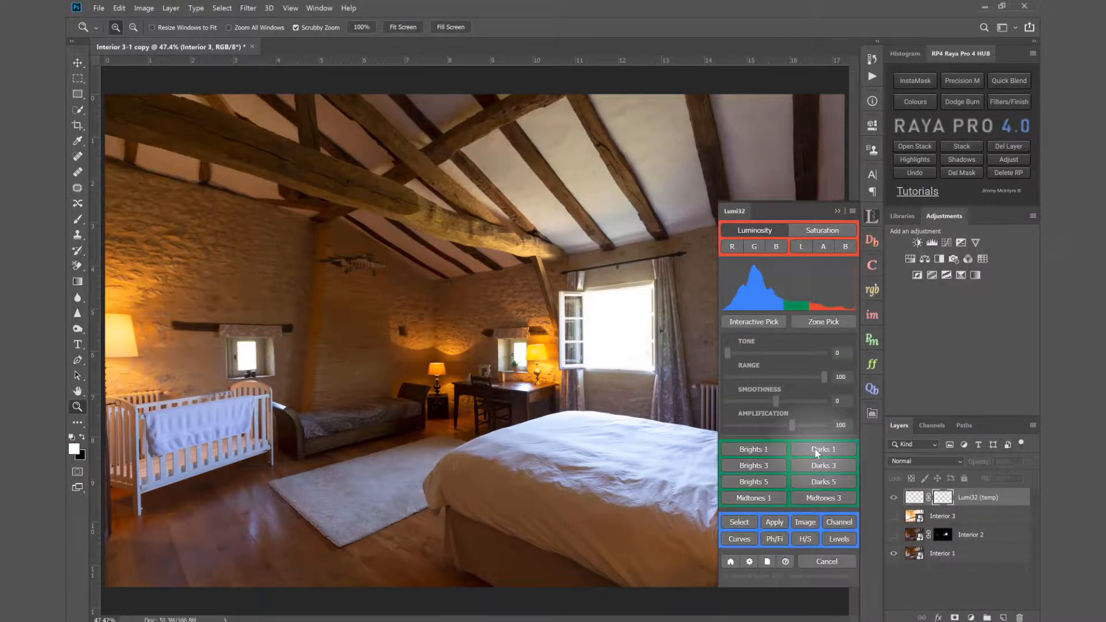
click(816, 452)
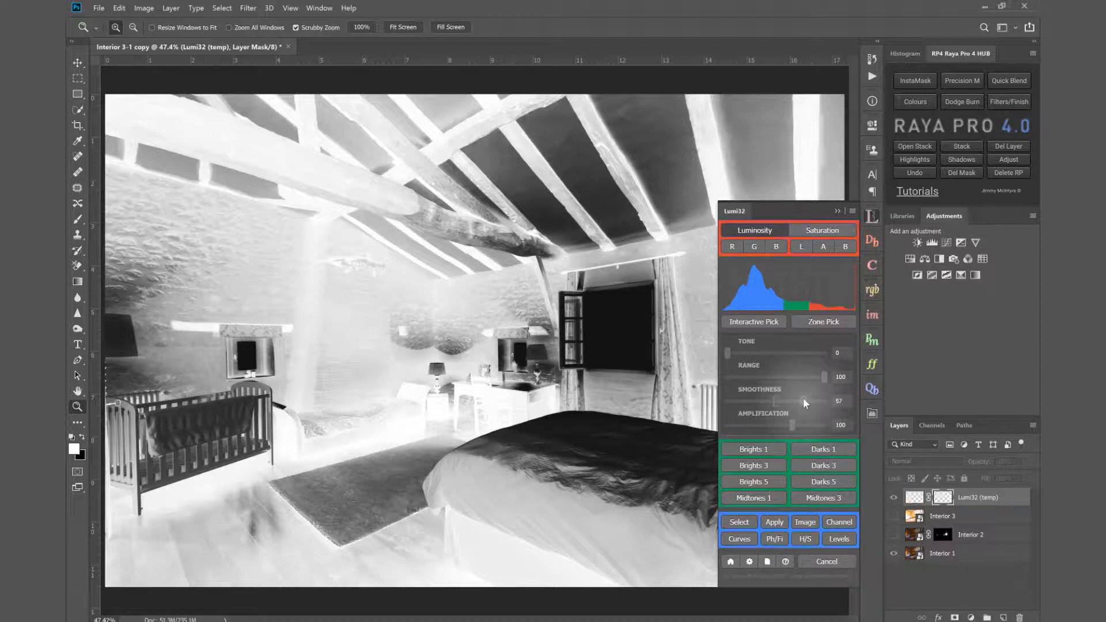
Set the mask's smoothness to 57 and amplification to 150, apply it to Interior 3, and show all layers
click(803, 399)
click(823, 425)
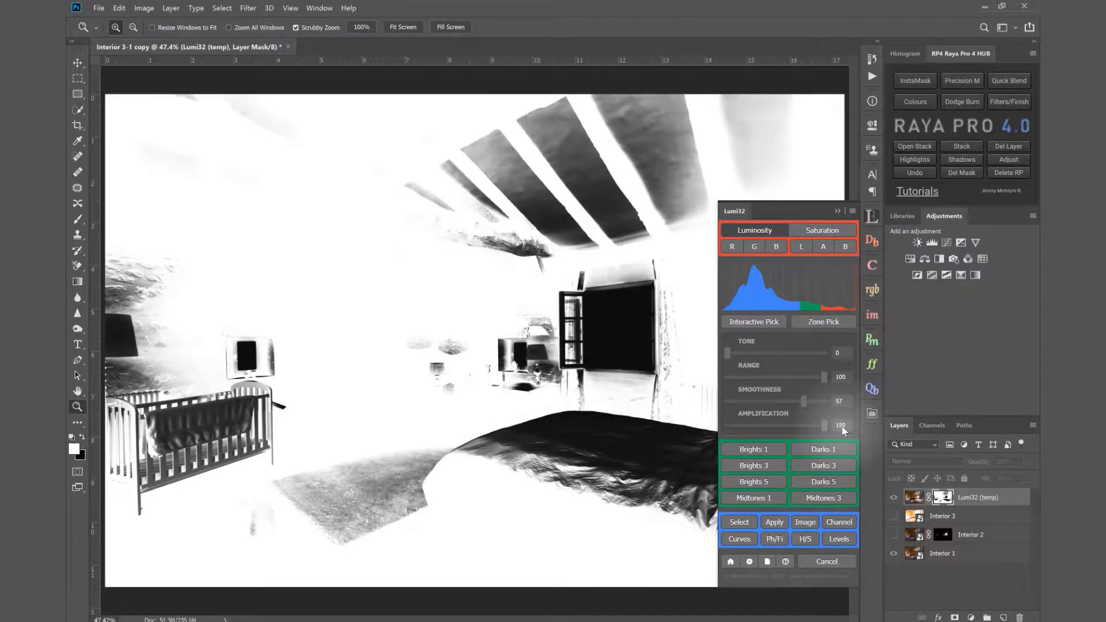
click(773, 522)
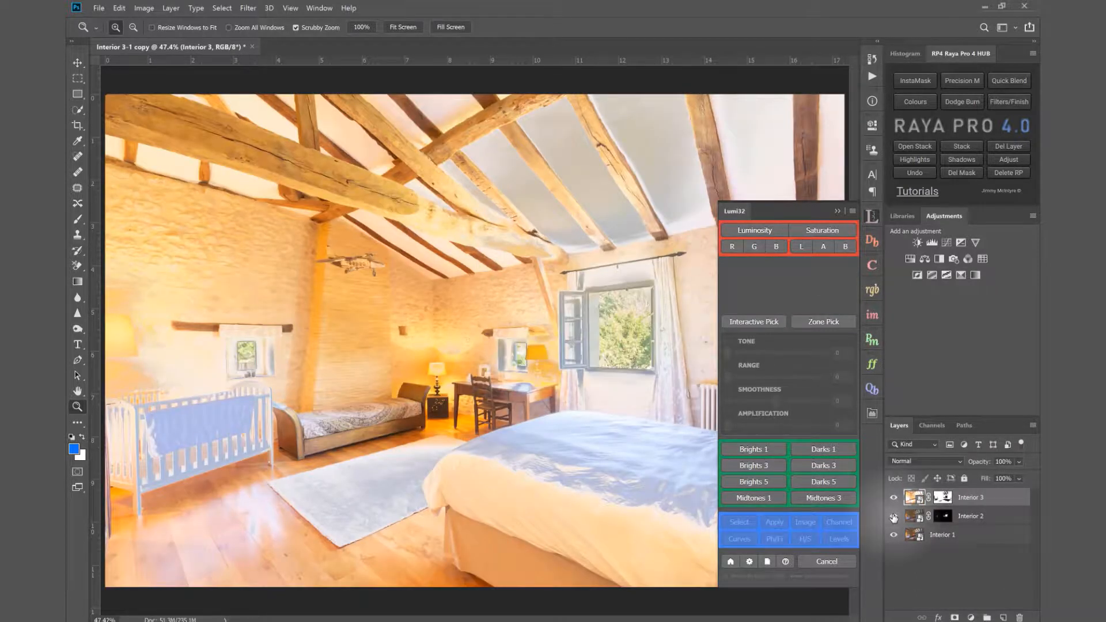
click(837, 212)
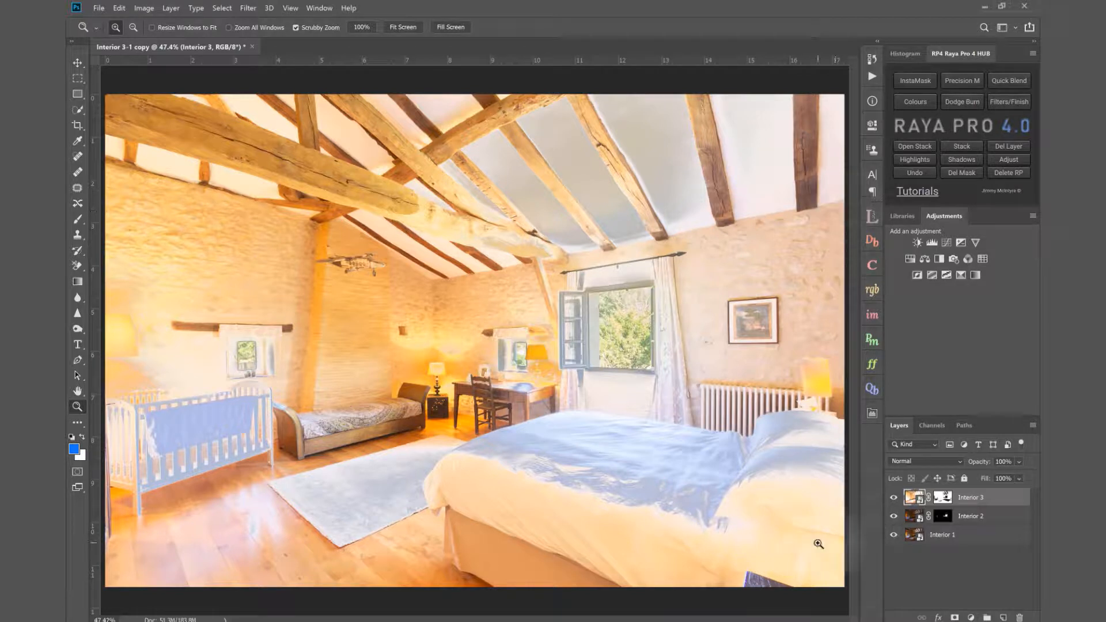
Try Interior 3 at 35% opacity, comparing the room with and without it, and restore the opacity to 100%
drag(983, 463, 948, 466)
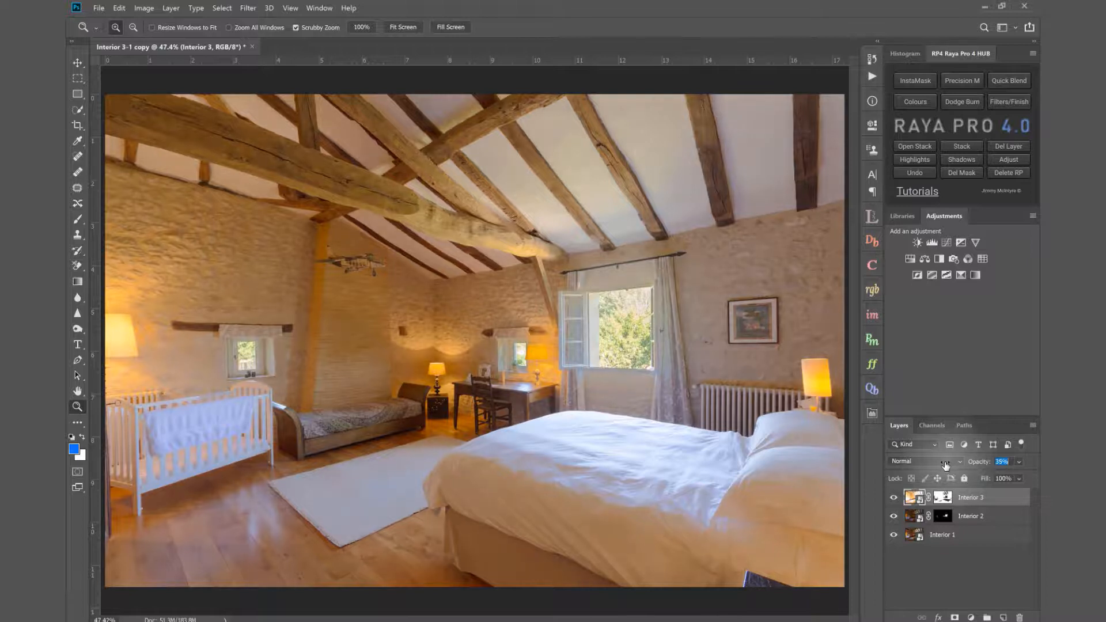
click(894, 498)
click(894, 498)
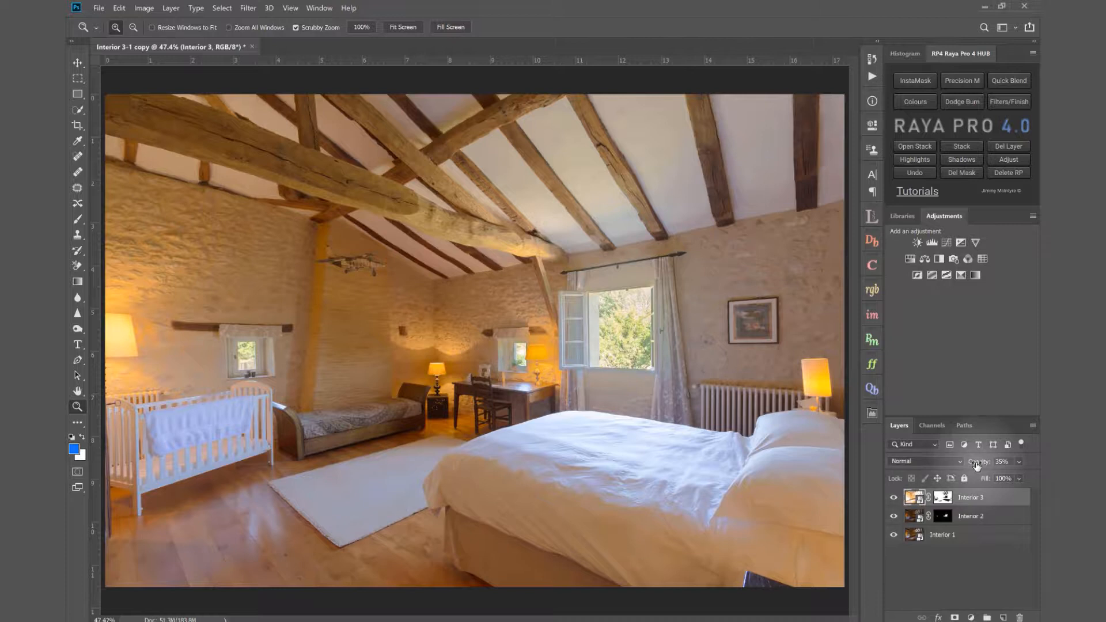
drag(978, 466, 1032, 465)
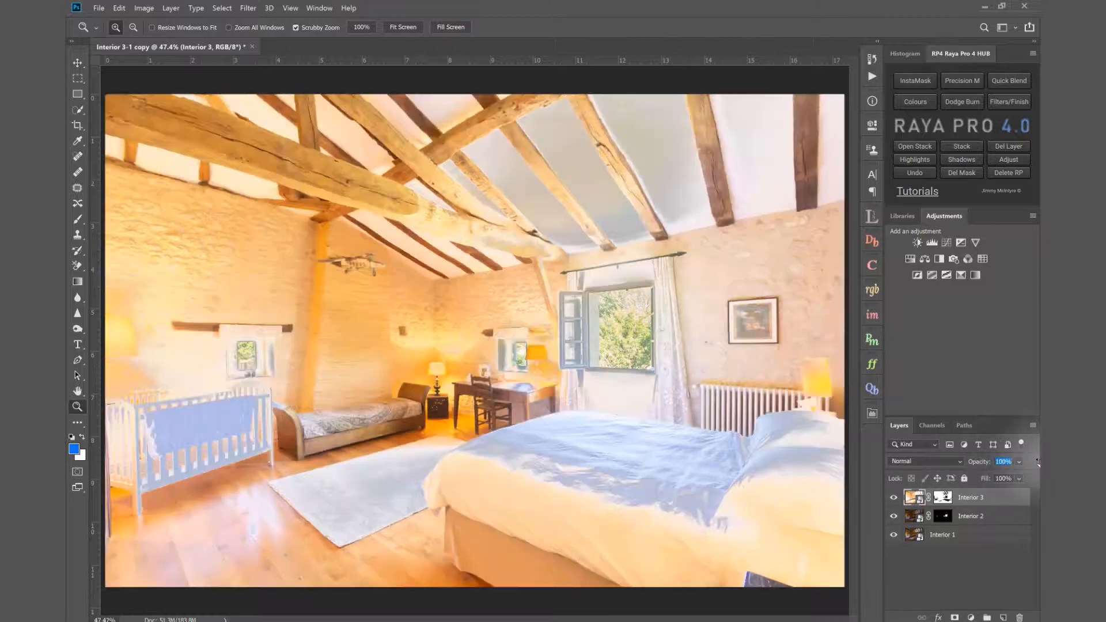
Set Interior 3's raw adjustments to Exposure -1.30, Highlights -47 and Shadows +16, and apply them to the smart object
double_click(918, 501)
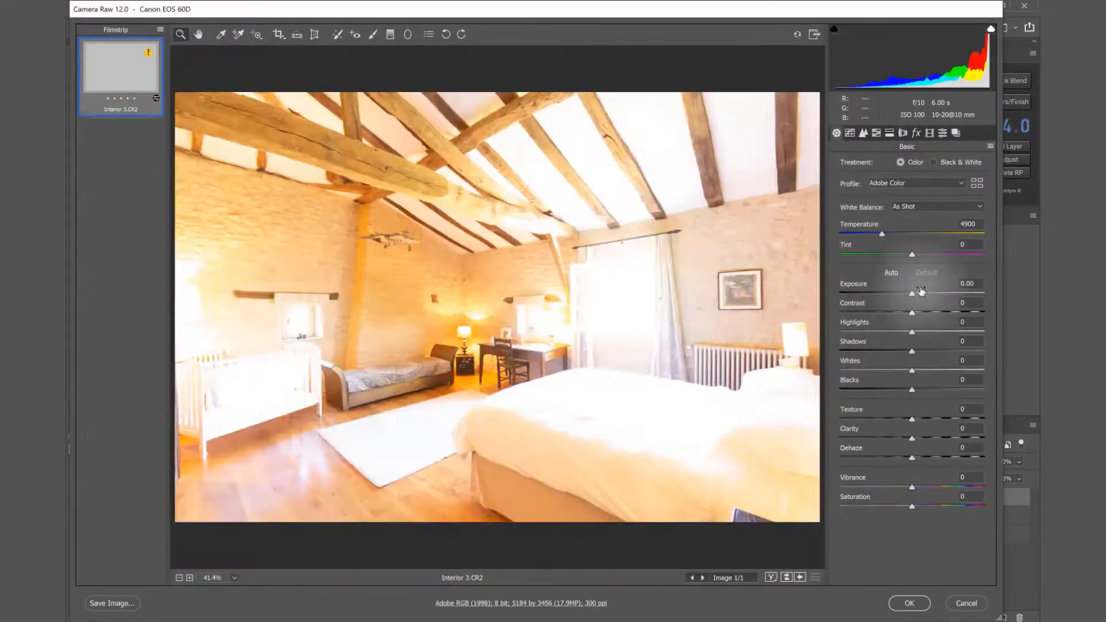
click(898, 292)
drag(899, 294, 897, 294)
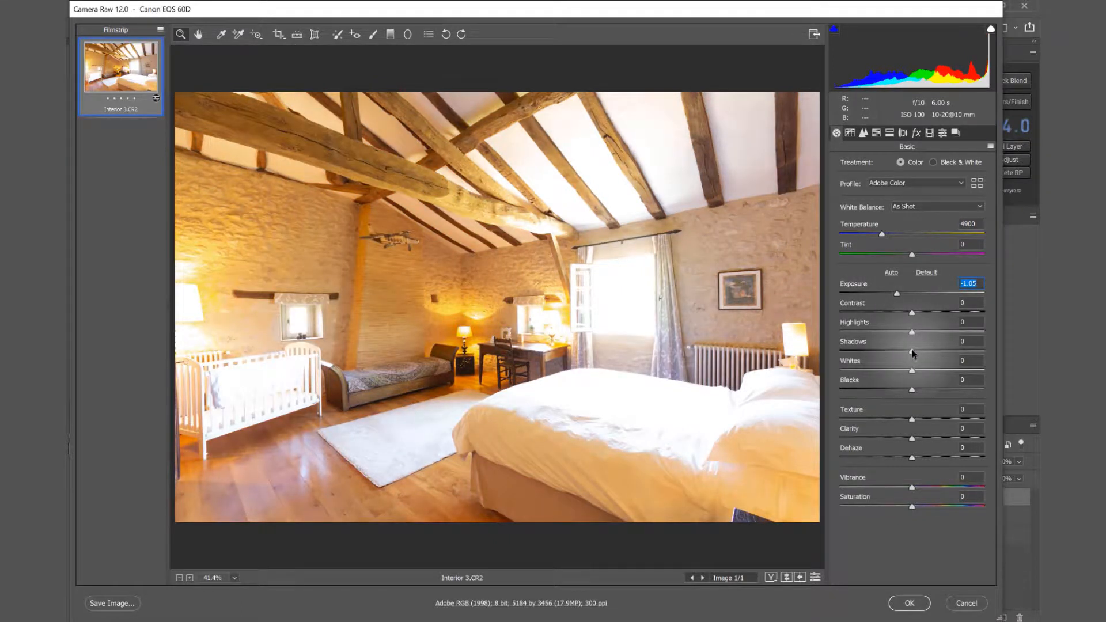
drag(912, 332, 878, 332)
drag(897, 294, 893, 294)
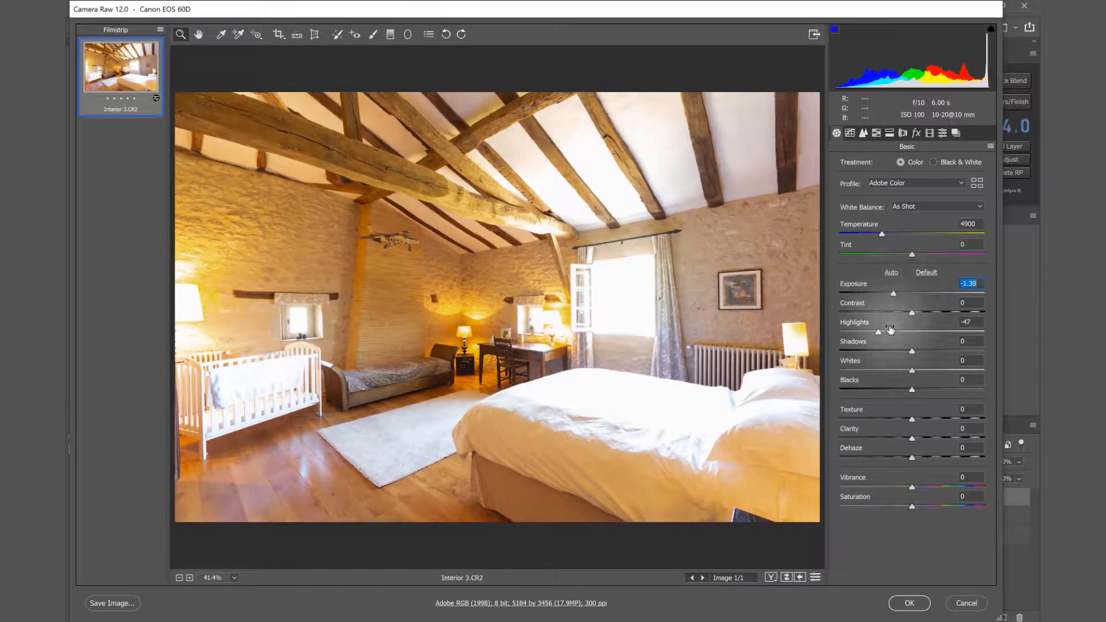
drag(912, 351, 922, 353)
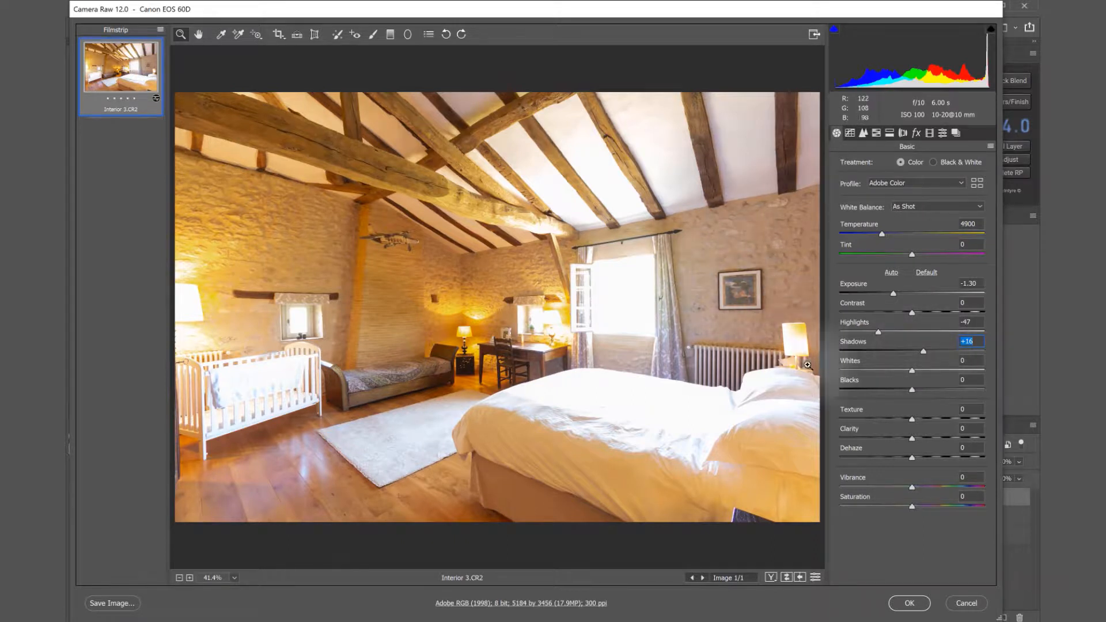
click(909, 605)
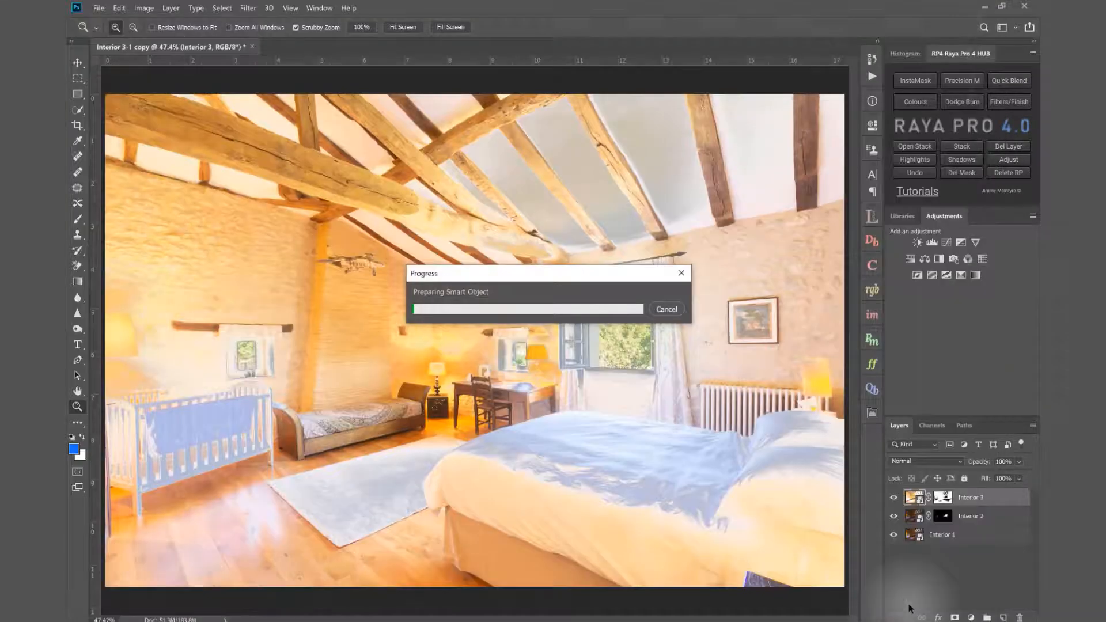
Lower the Interior 3 layer's opacity to 45%, comparing the room with and without the layer
drag(975, 464, 968, 466)
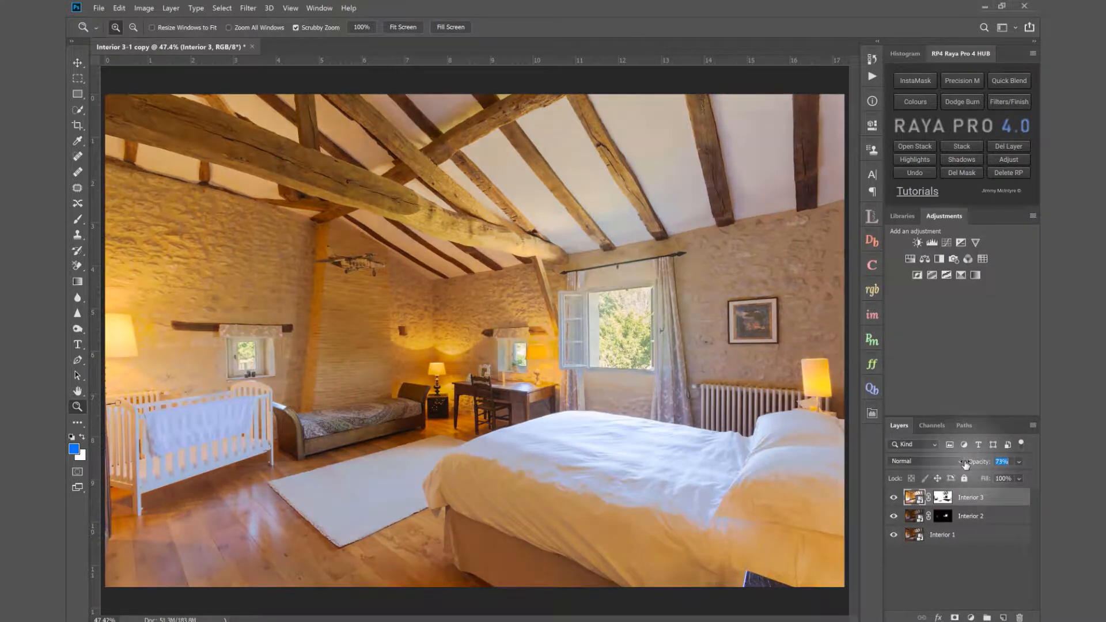
click(893, 497)
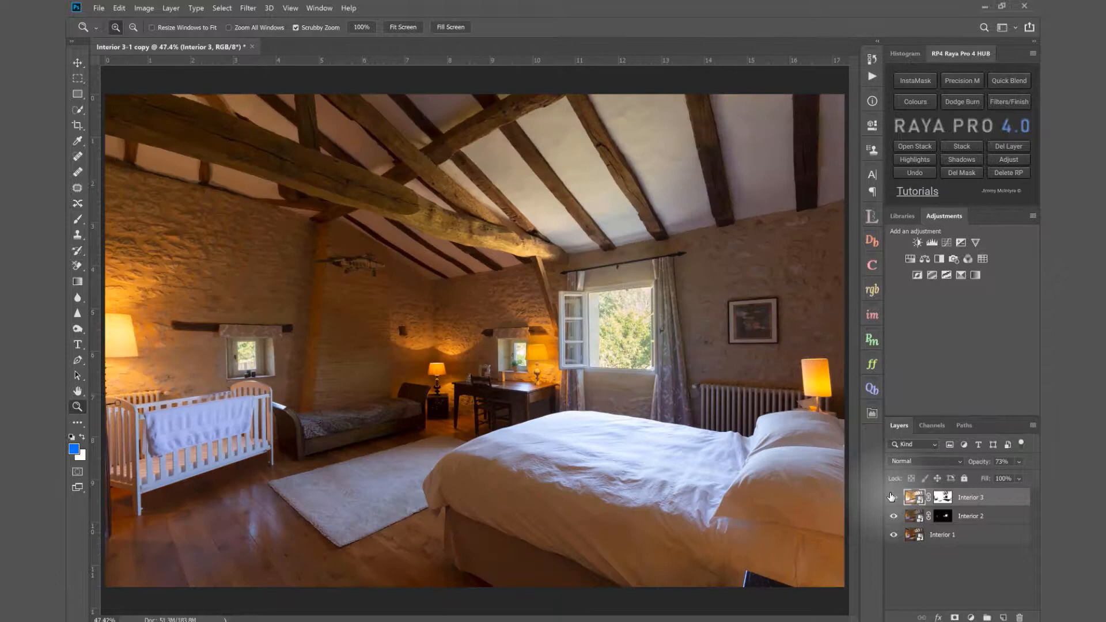
click(893, 497)
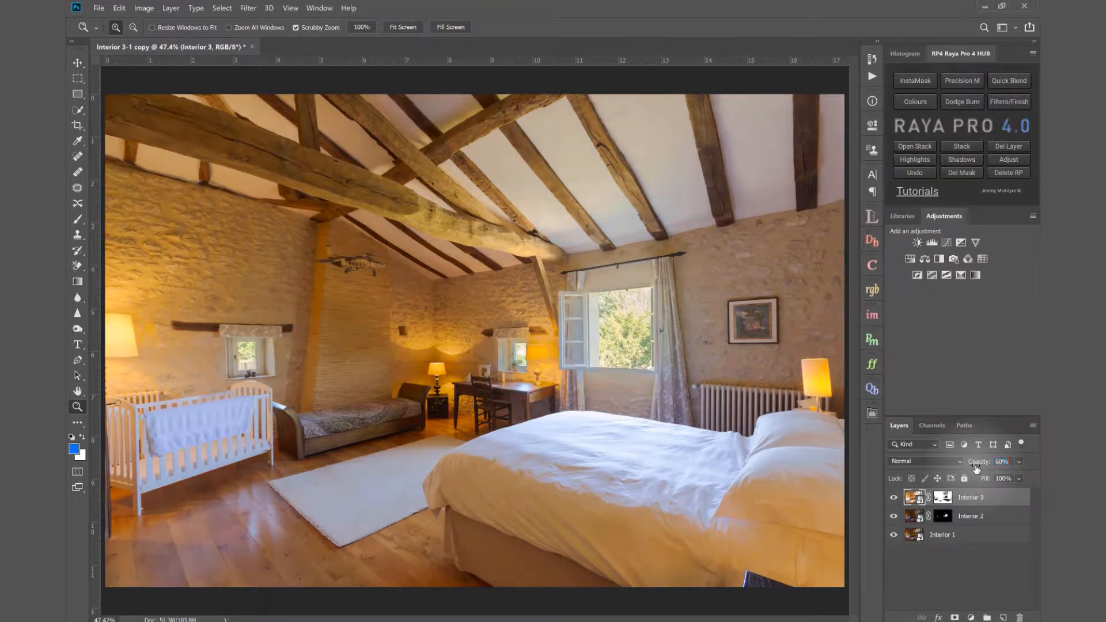
click(893, 497)
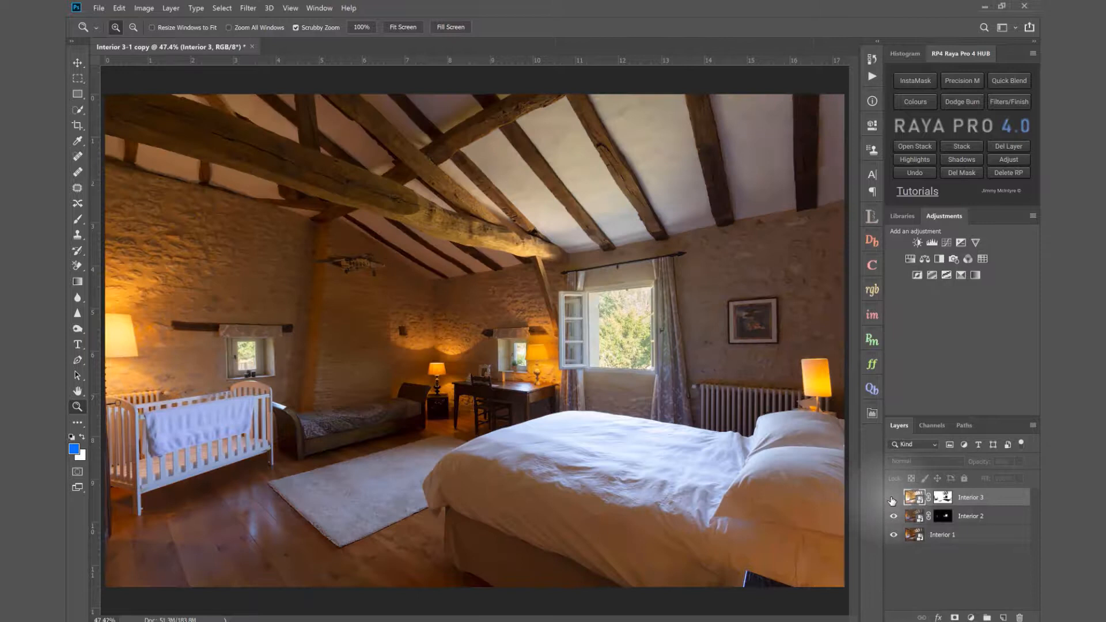
click(893, 497)
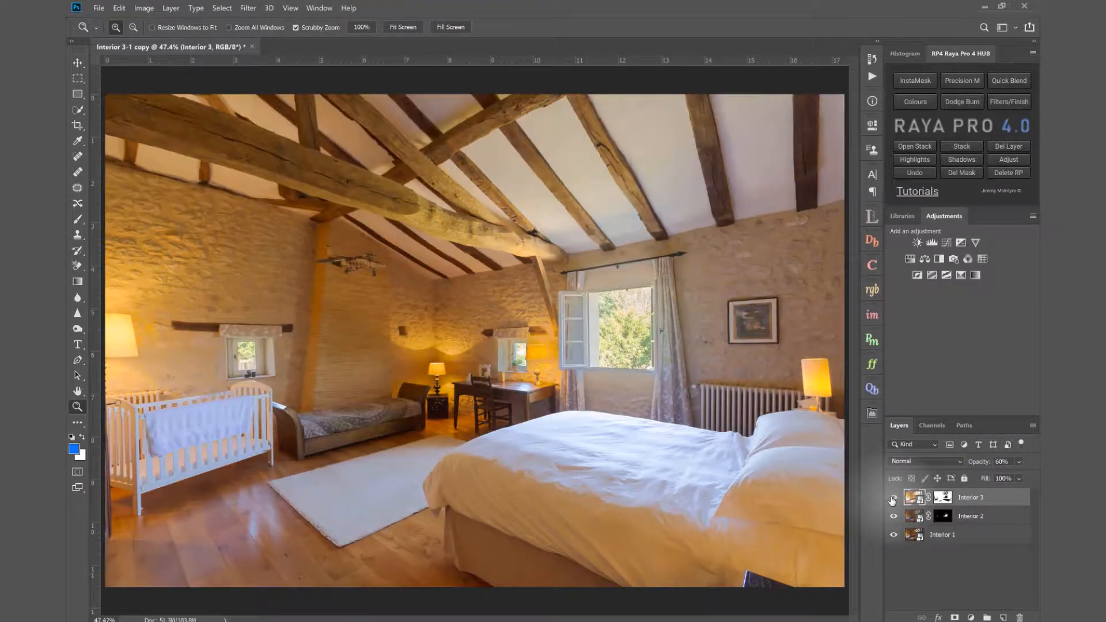
drag(984, 464, 973, 464)
click(893, 498)
click(894, 497)
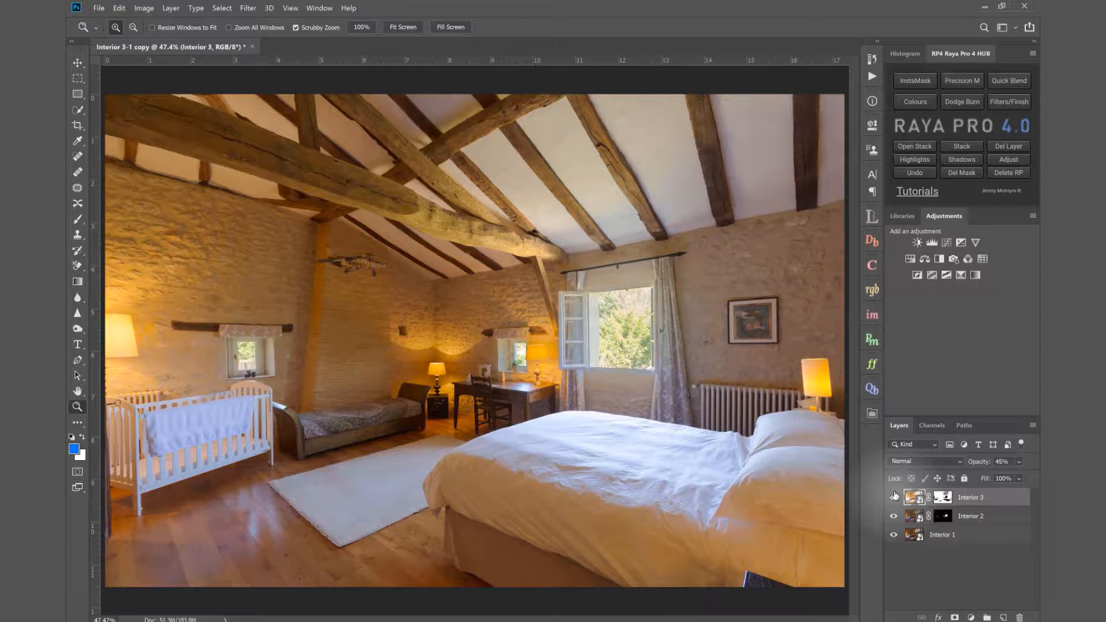
Target Interior 3's layer mask, check the open window up close, and ready the Brush with a black foreground colour
click(942, 497)
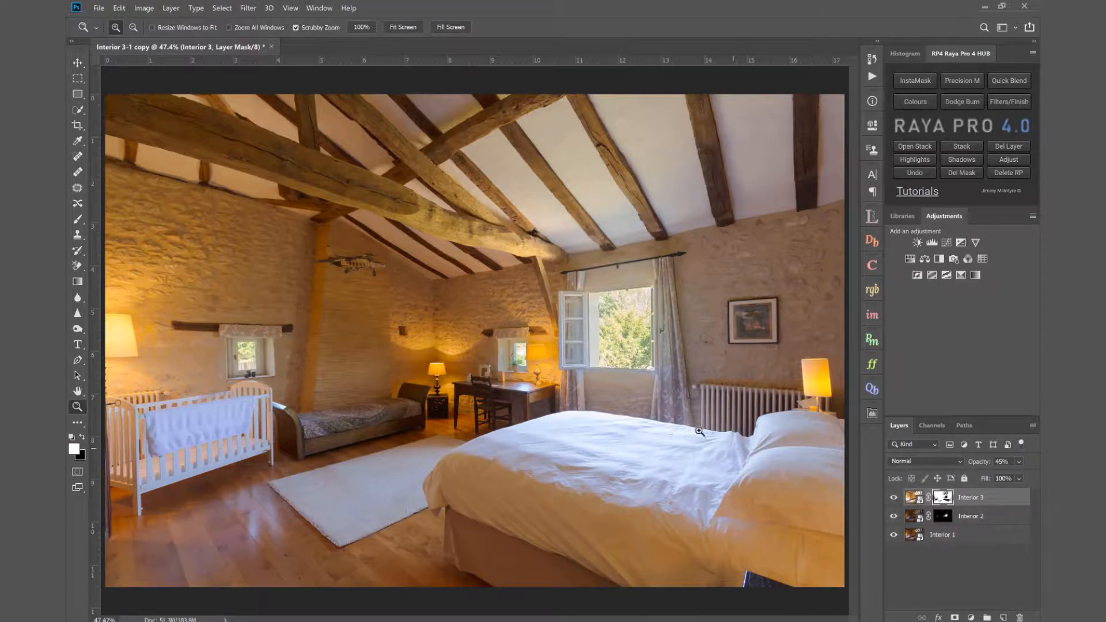
click(600, 351)
drag(601, 350, 604, 350)
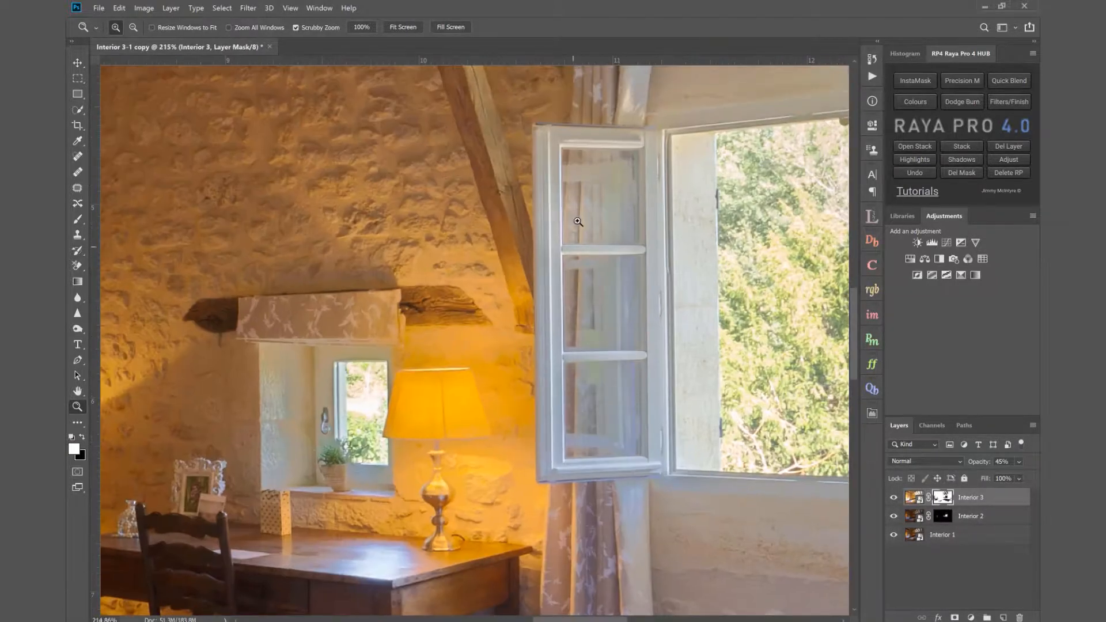
click(402, 27)
click(77, 221)
click(82, 437)
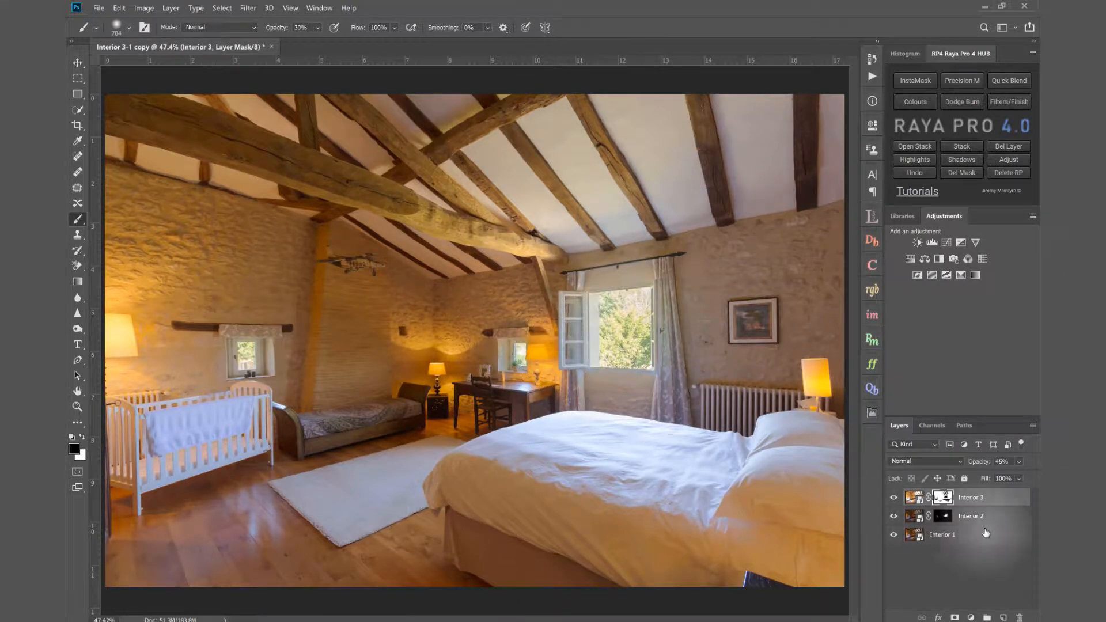
Compare the room with and without Interior 3, and the full blend against Interior 1 alone
click(894, 501)
click(894, 498)
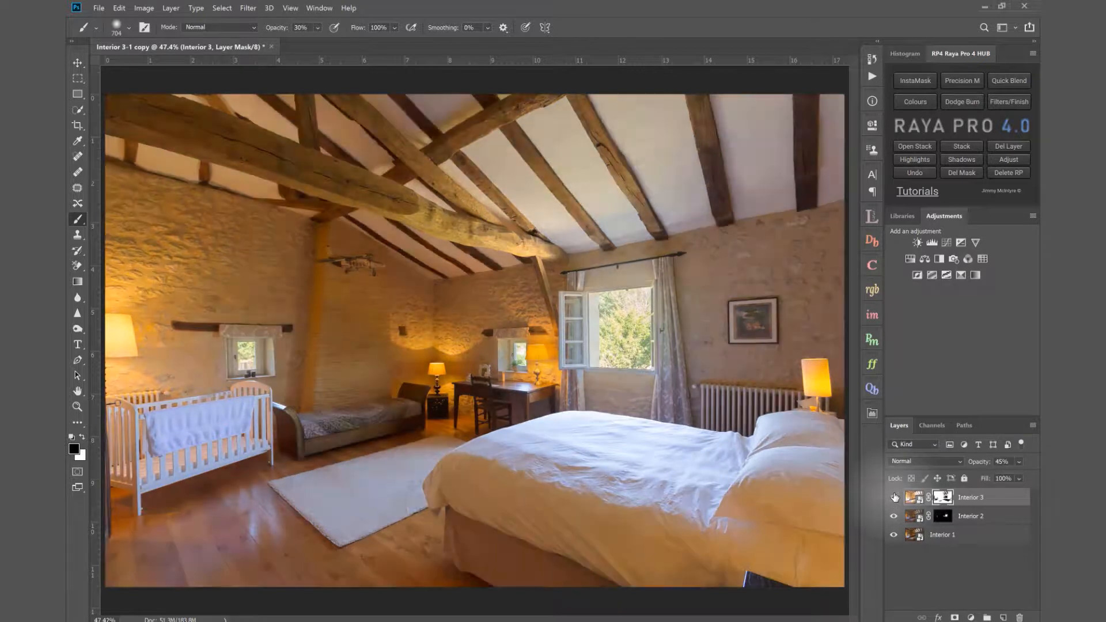
alt+click(894, 535)
alt+click(893, 536)
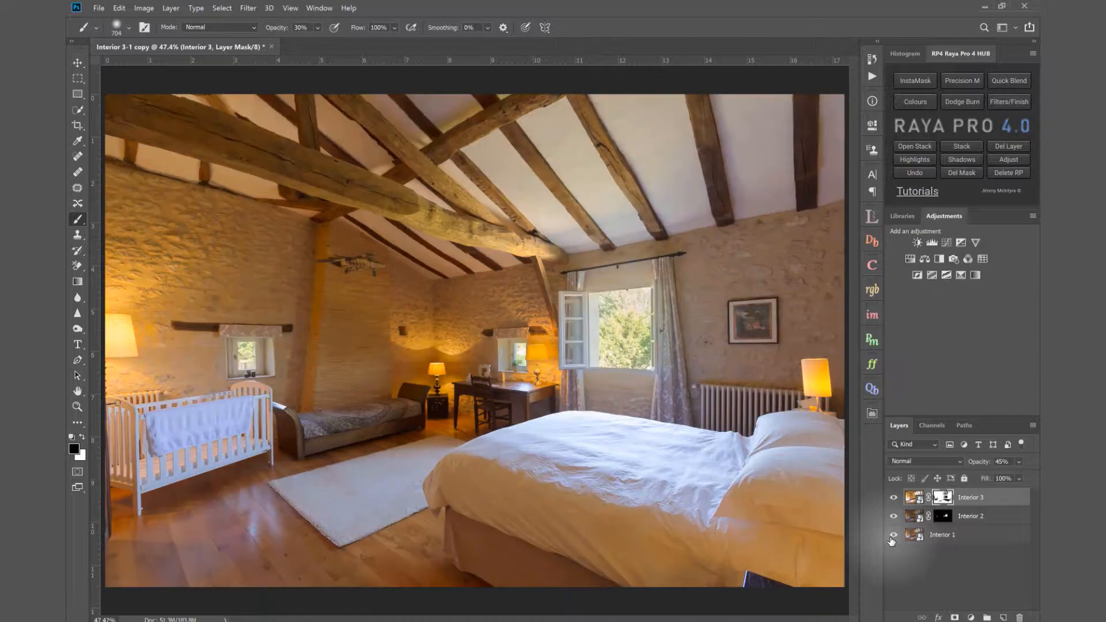
alt+click(893, 536)
alt+click(894, 536)
alt+click(893, 535)
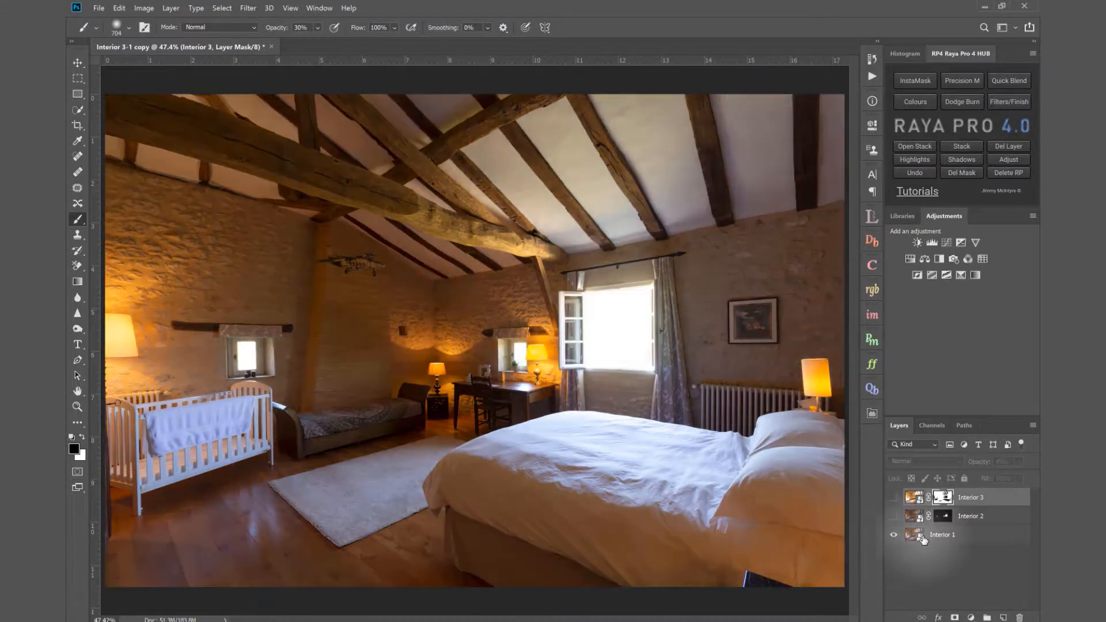
Set Interior 1's raw adjustments to Highlights -100 and Exposure +1.30, check the bed skirt up close, and apply them
click(922, 539)
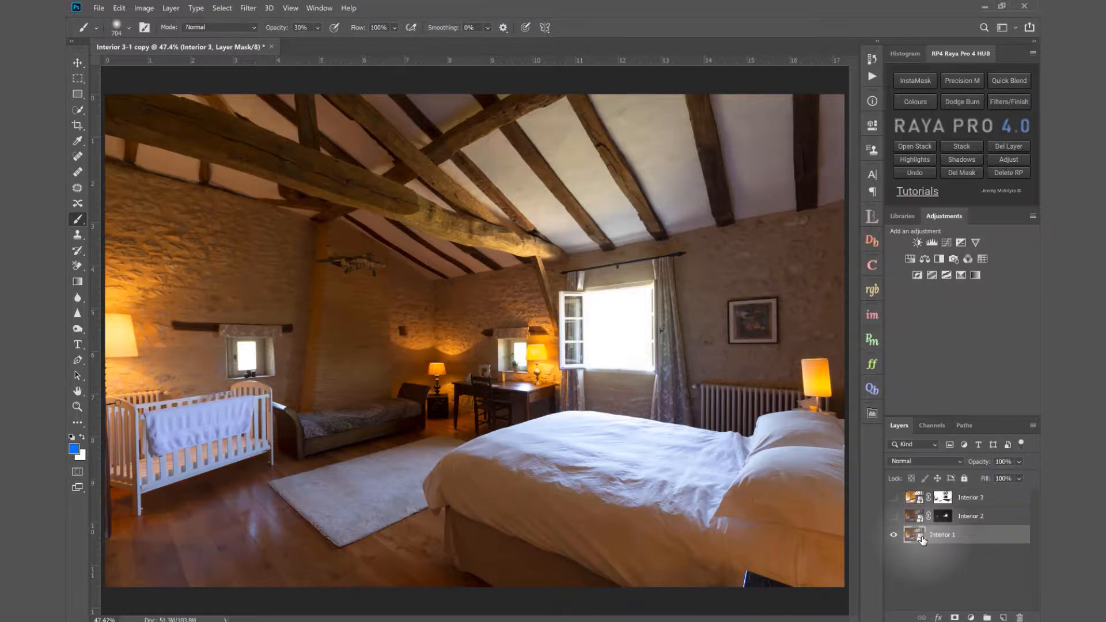
double_click(921, 539)
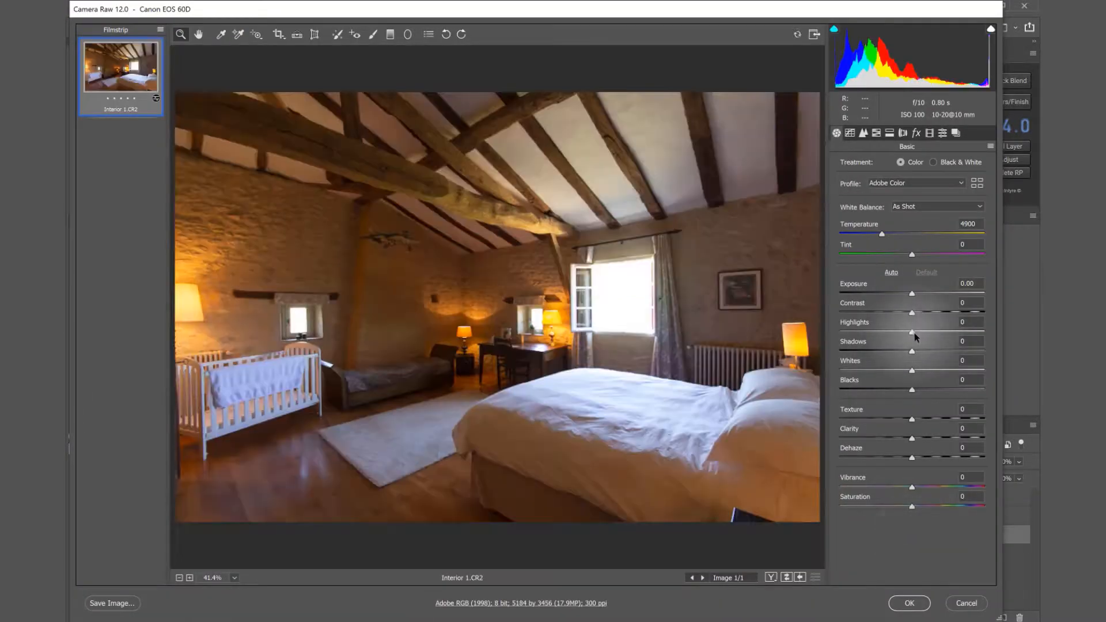
drag(912, 337, 838, 336)
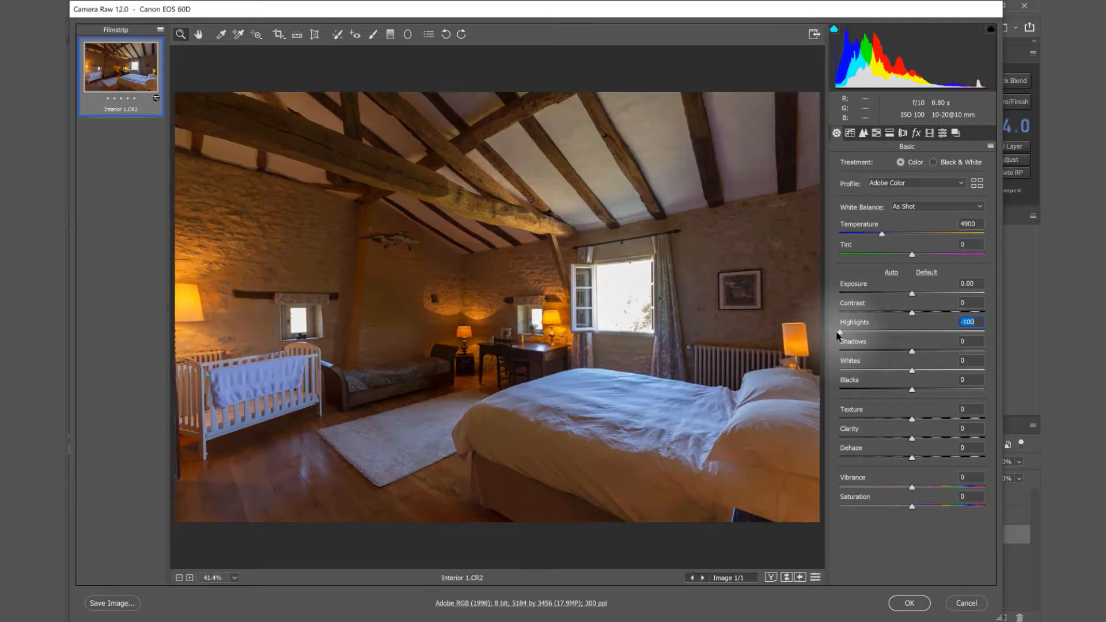
click(931, 294)
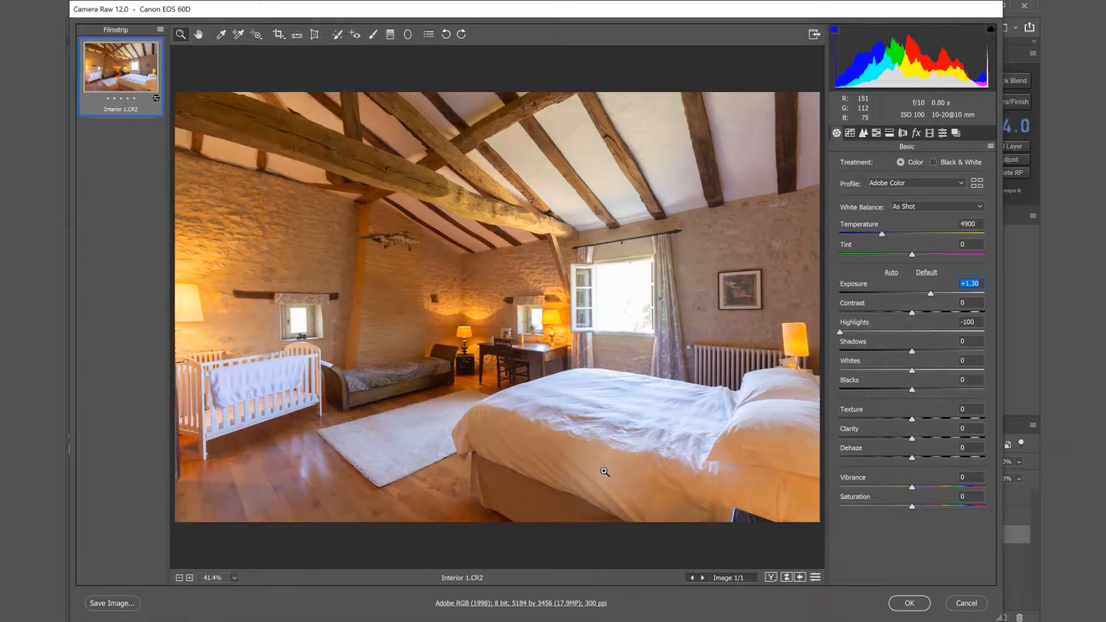
drag(530, 507, 582, 507)
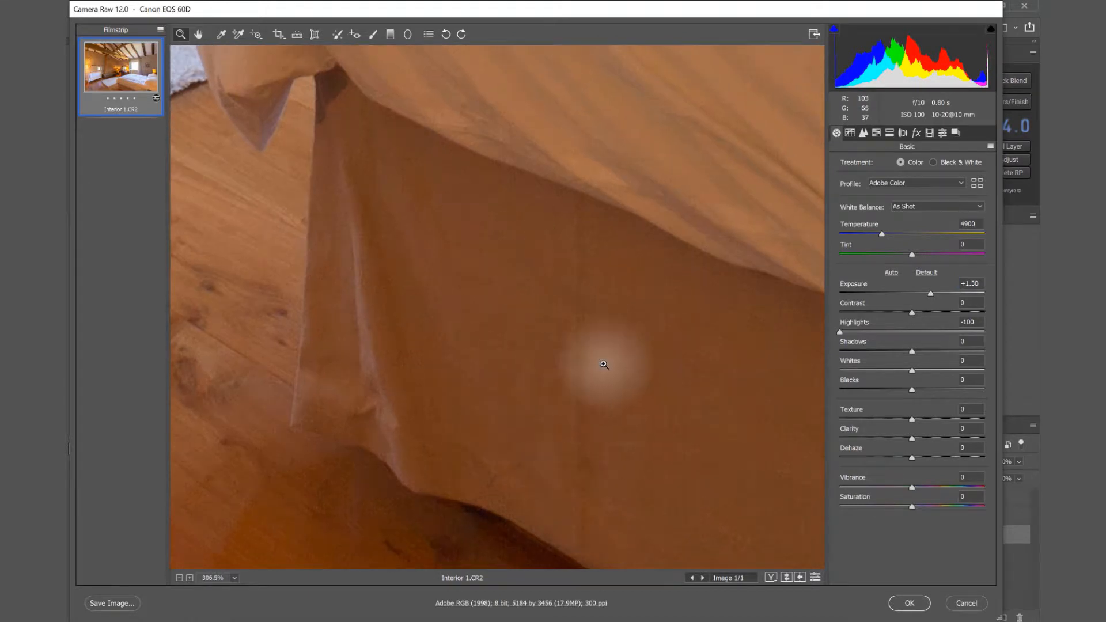
click(909, 603)
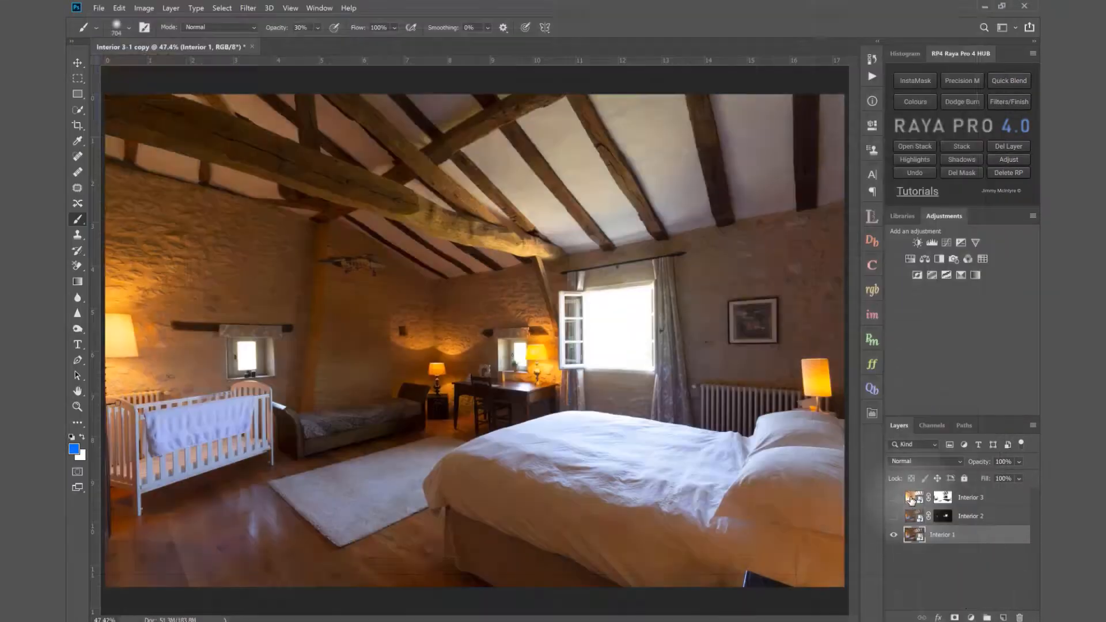
Show Interior 2 and Interior 3 again, examine the bed skirt for noise up close, and return to the full view
click(895, 516)
click(895, 498)
key(z)
drag(480, 559, 531, 573)
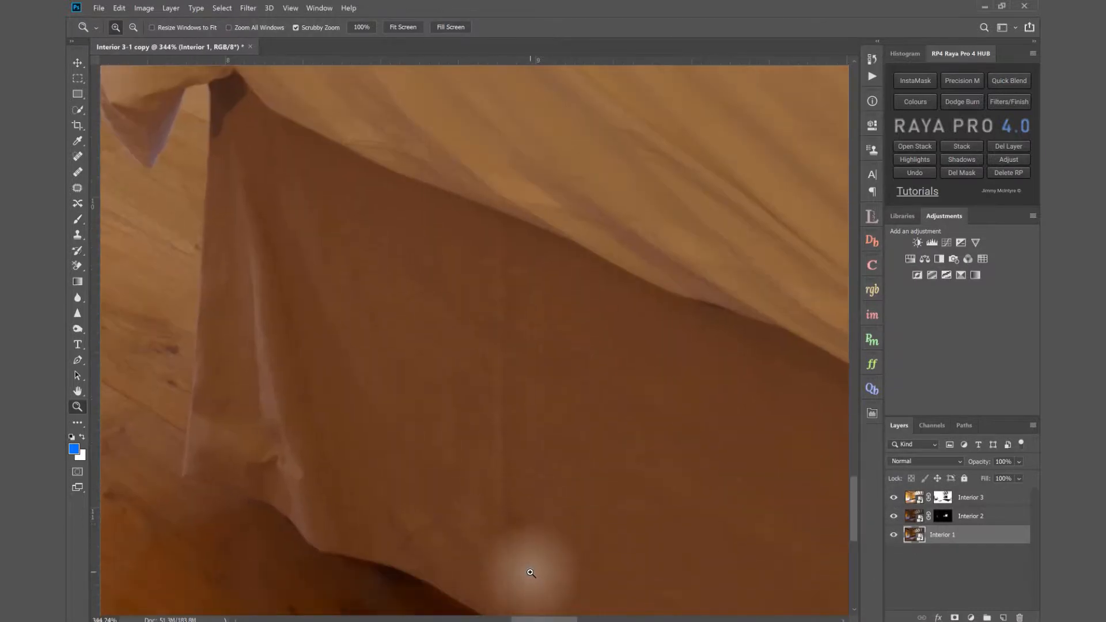
scroll(531, 573, down, 1)
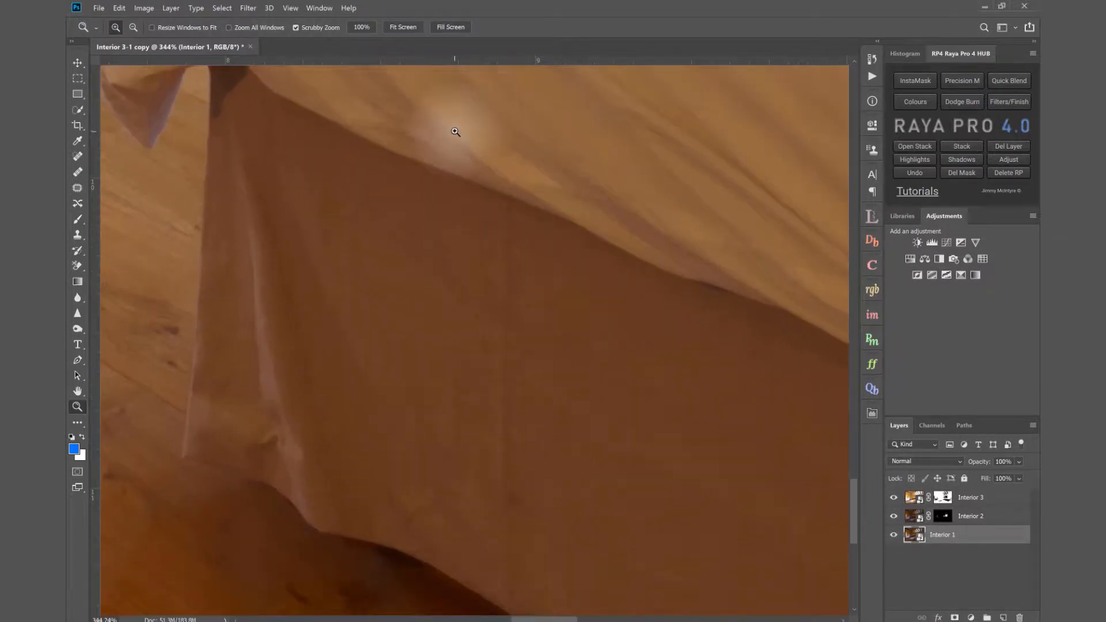
click(409, 27)
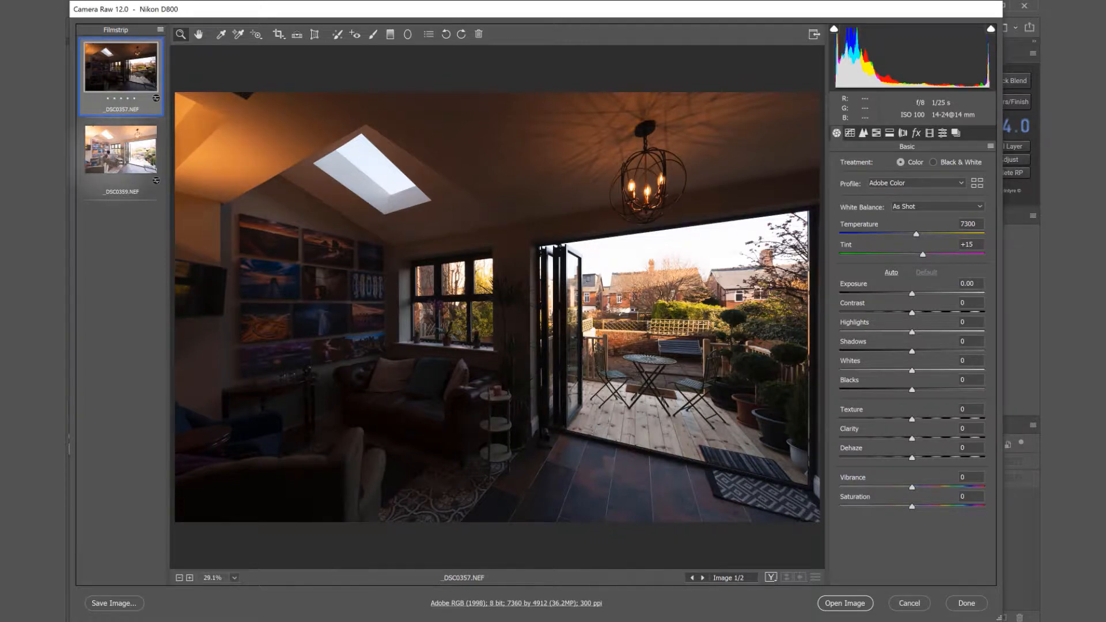
Compare the dark exposure _DSC0357 with the bright exposure _DSC0359
click(121, 149)
click(126, 68)
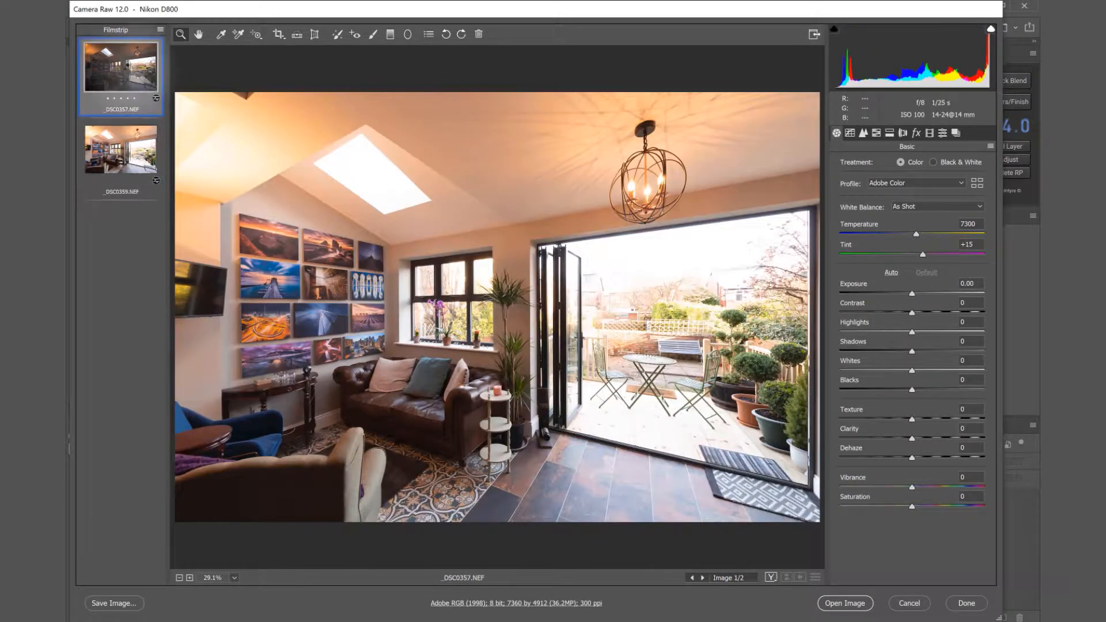
click(122, 153)
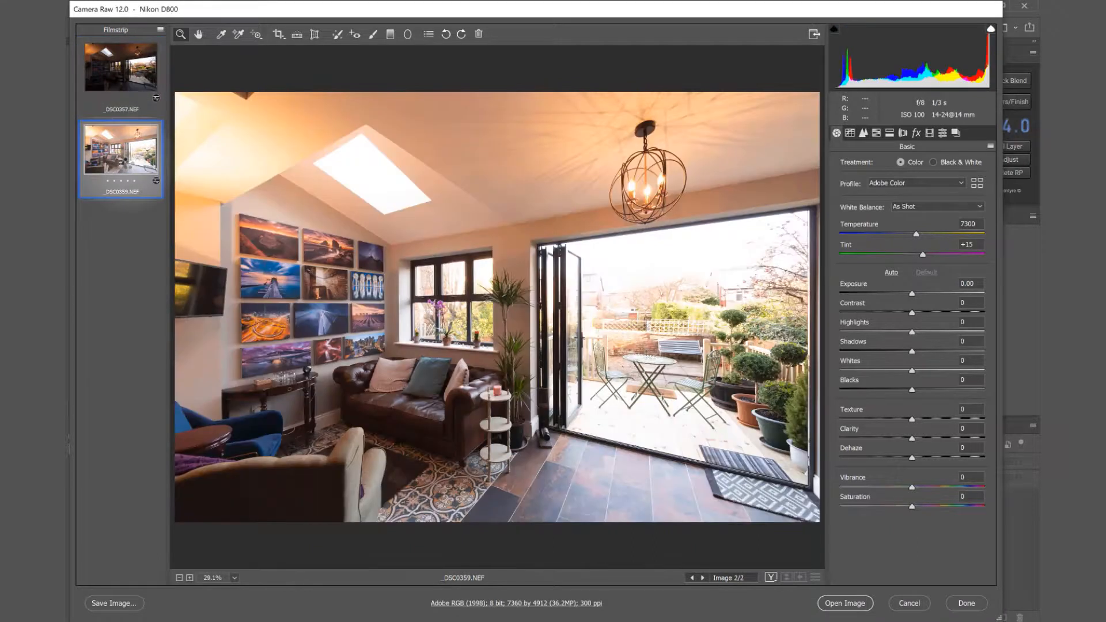
click(136, 72)
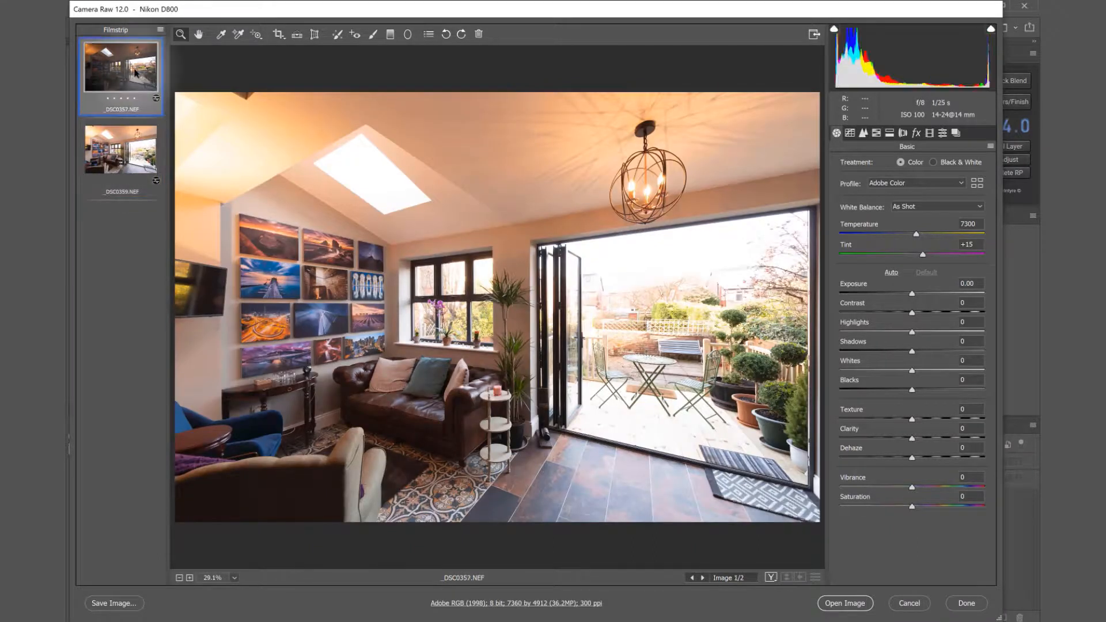
Select both living-room exposures, check their lens corrections, and open them as smart objects
shift+click(122, 158)
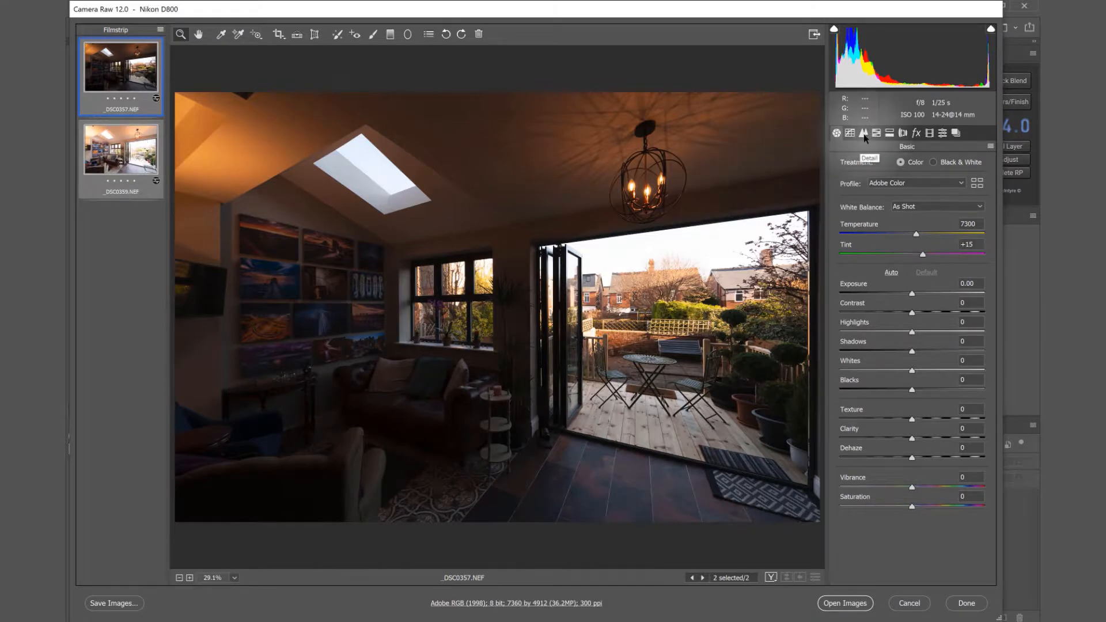
click(903, 132)
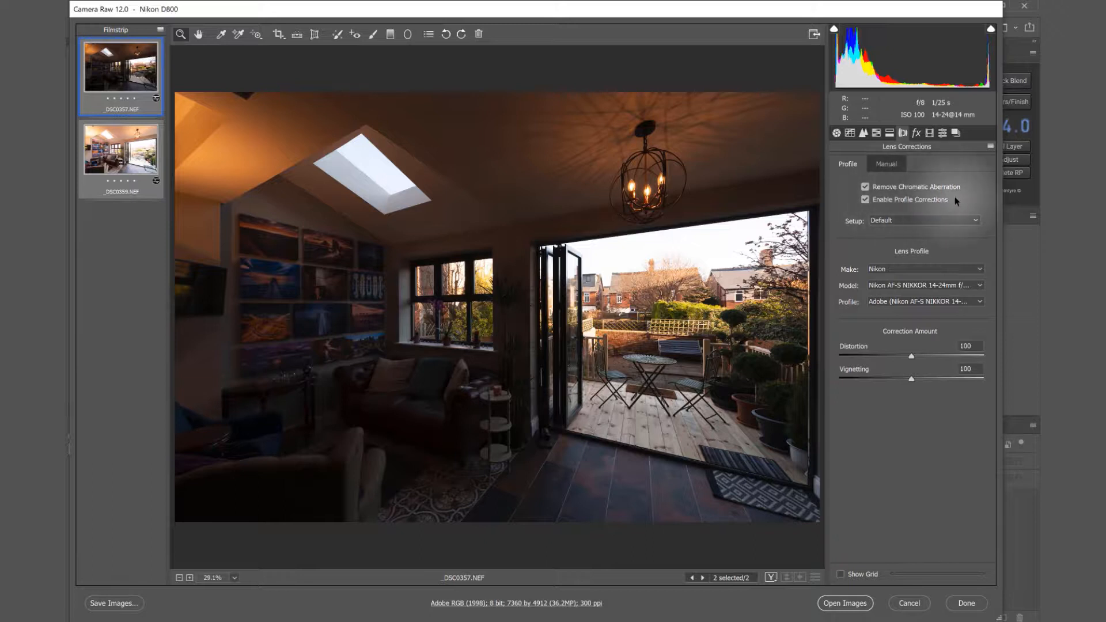
click(836, 133)
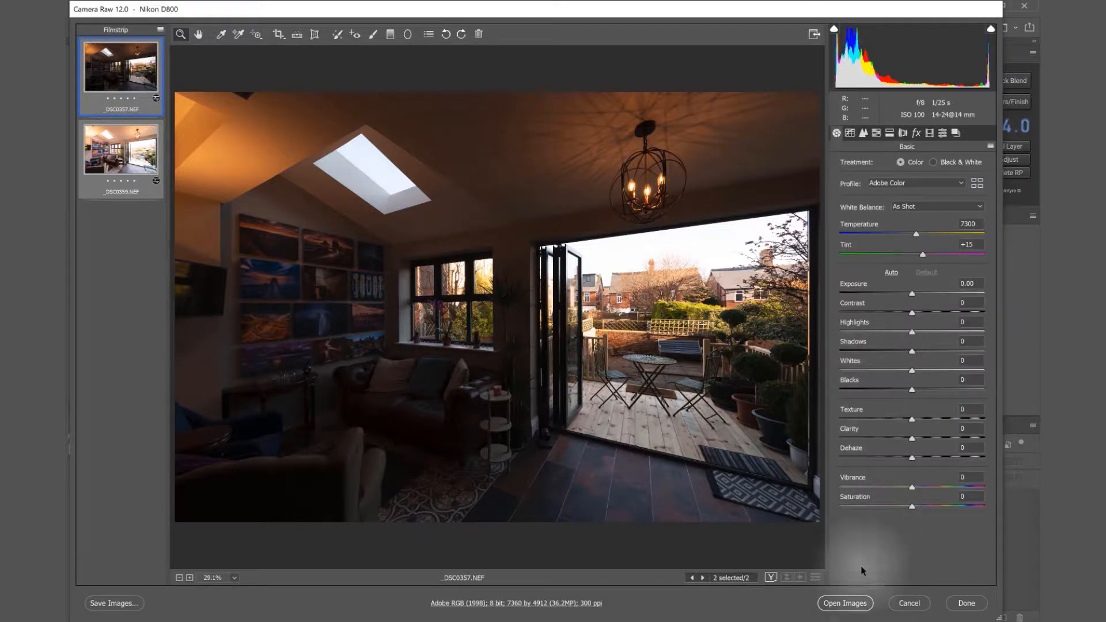
key(shift)
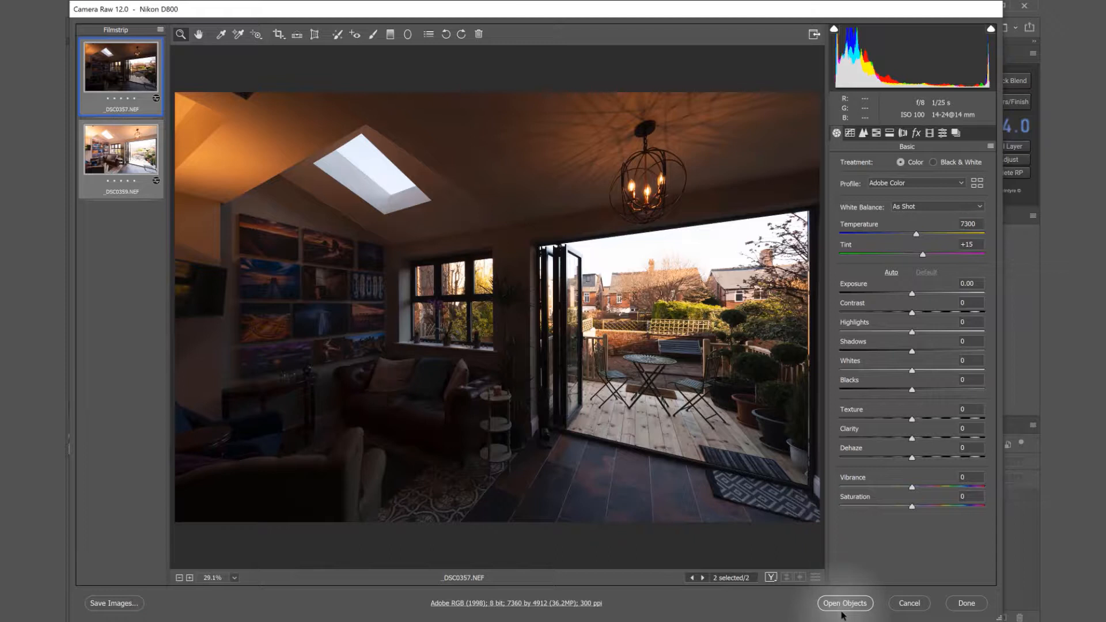
shift+click(845, 603)
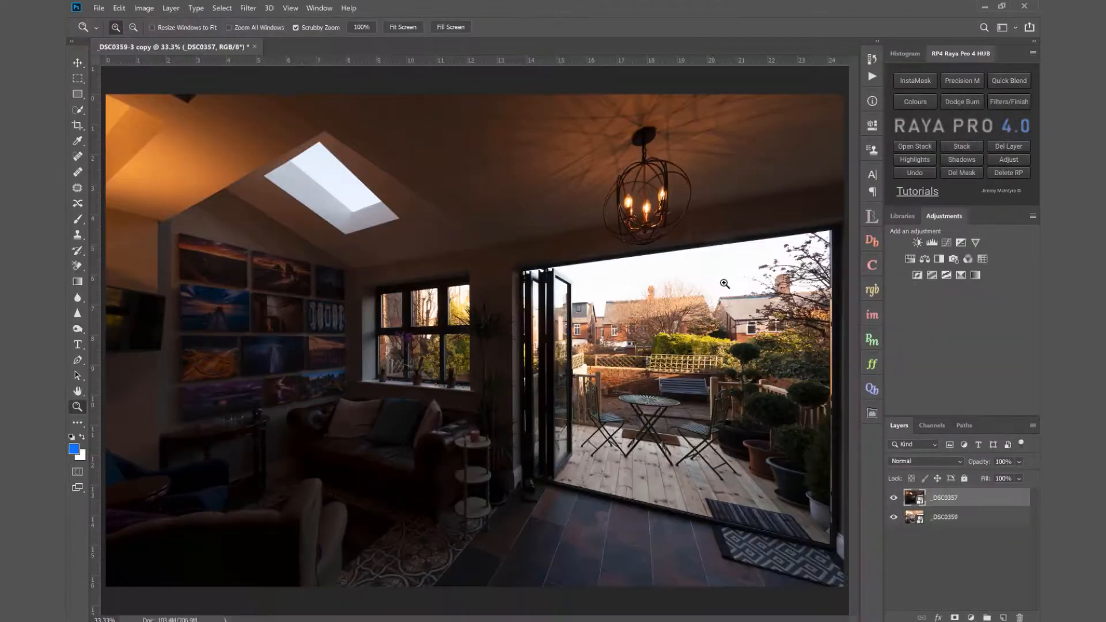
Compare the two stacked exposures and add a black layer mask to _DSC0357
click(895, 497)
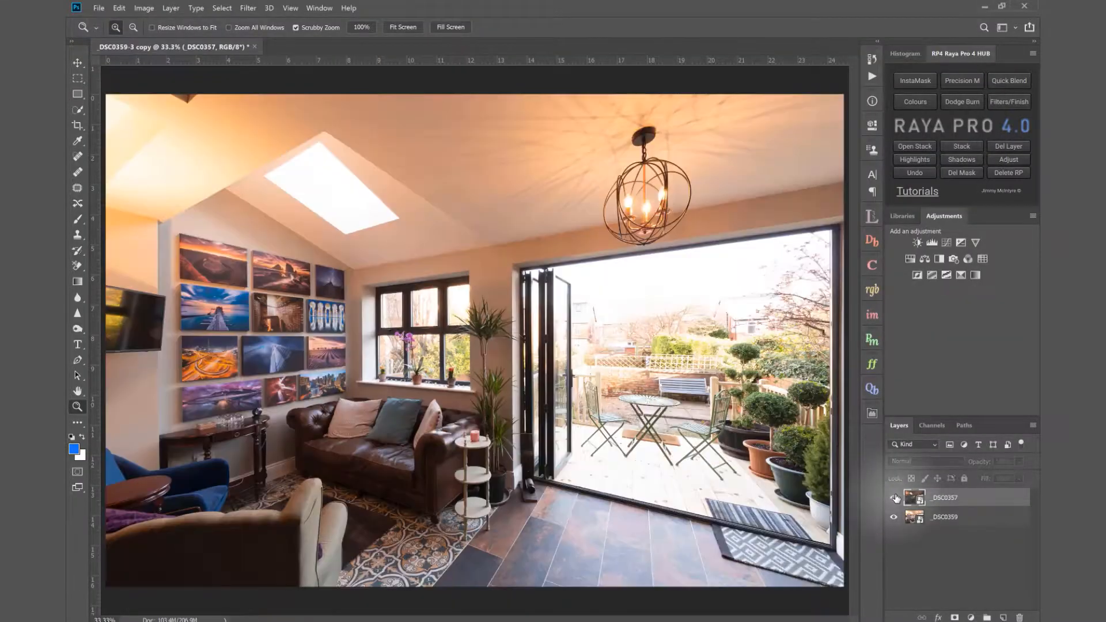
click(895, 498)
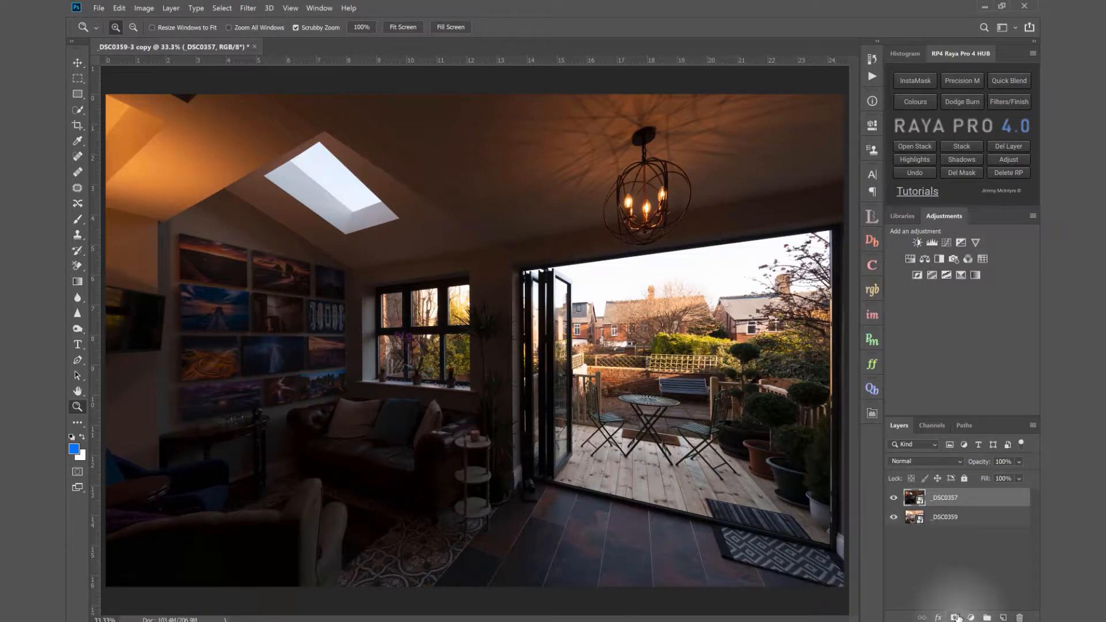
alt+click(955, 618)
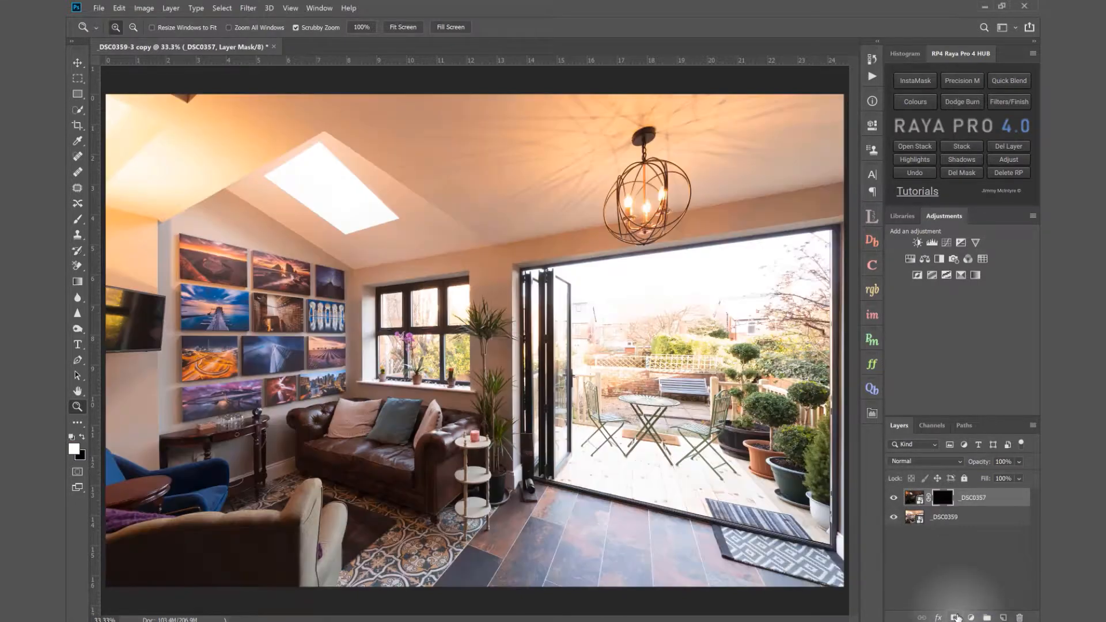
Build a Lumi32 Brights 3 luminosity mask with Range 55 and Amplification 126, and load it as a selection with its outline hidden
click(873, 217)
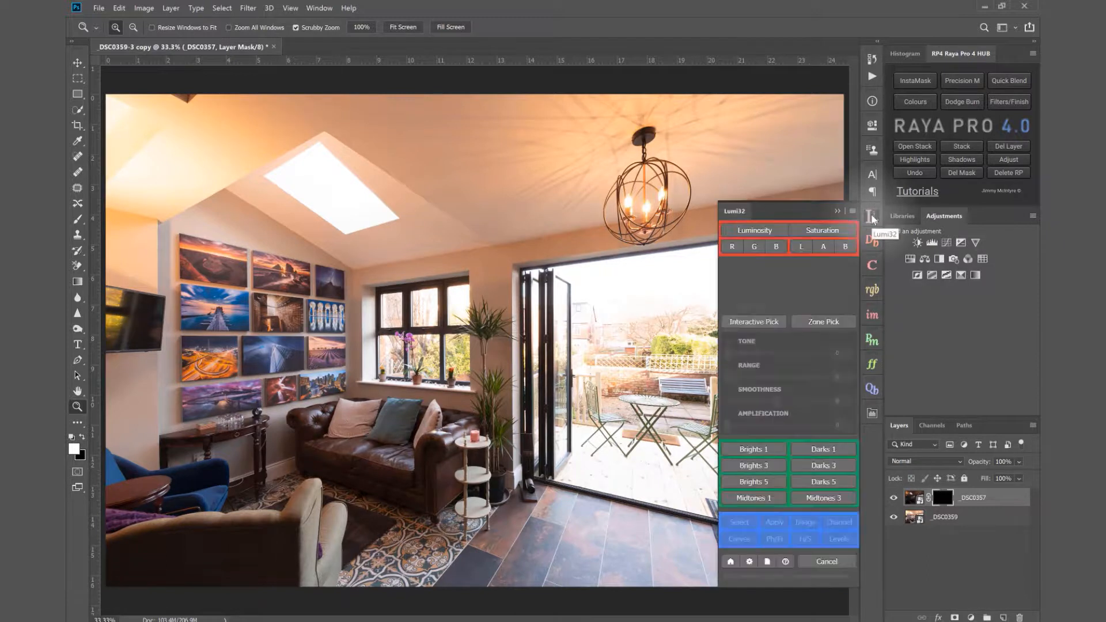
click(754, 450)
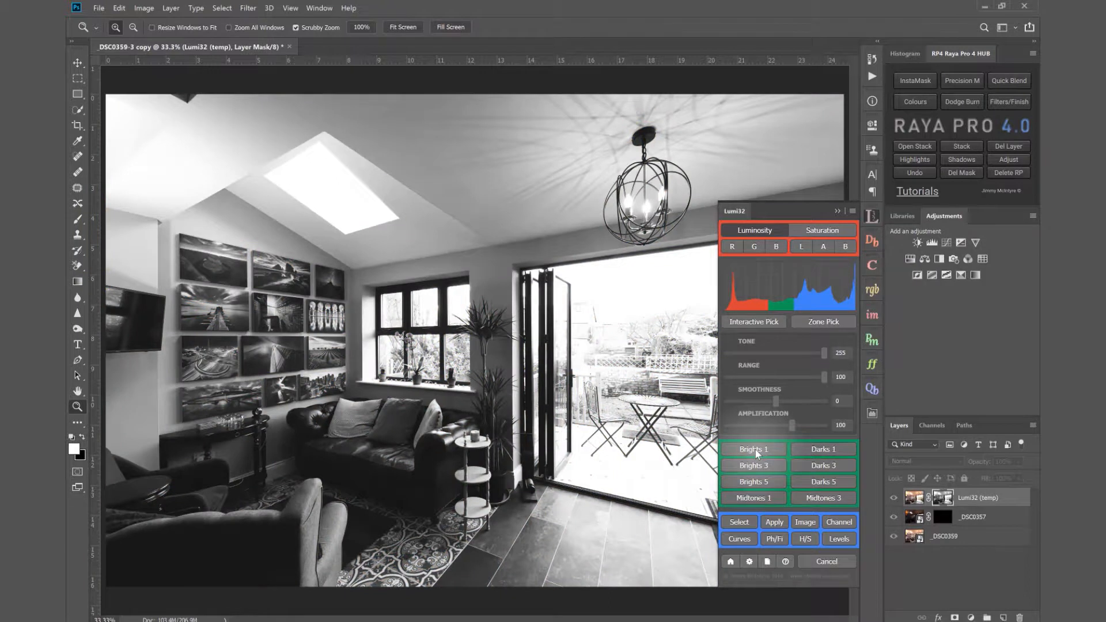
click(756, 465)
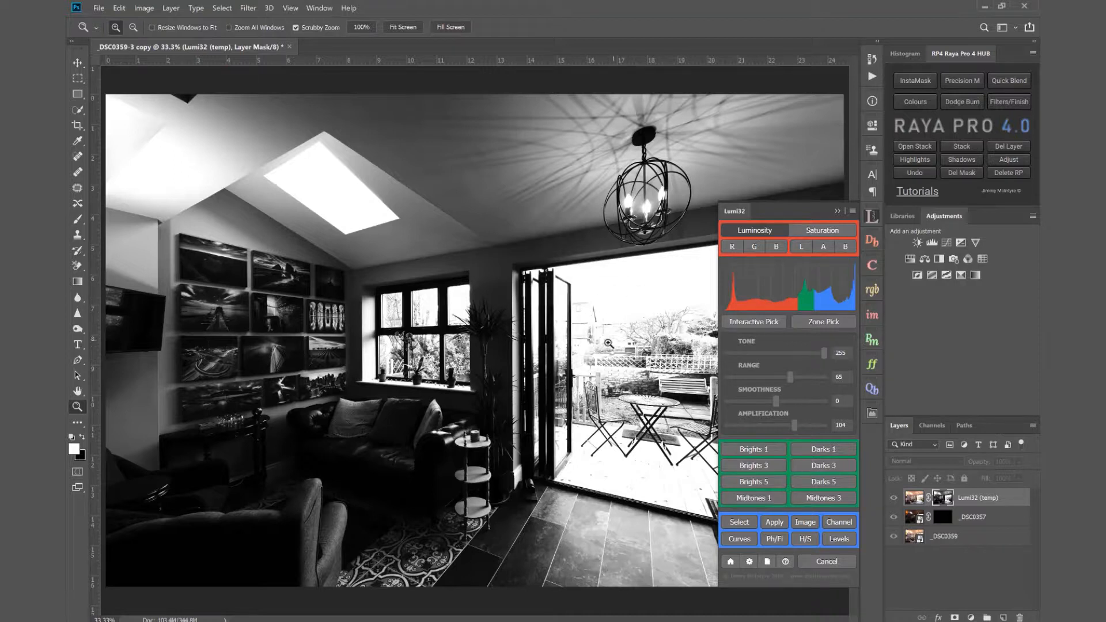
click(809, 427)
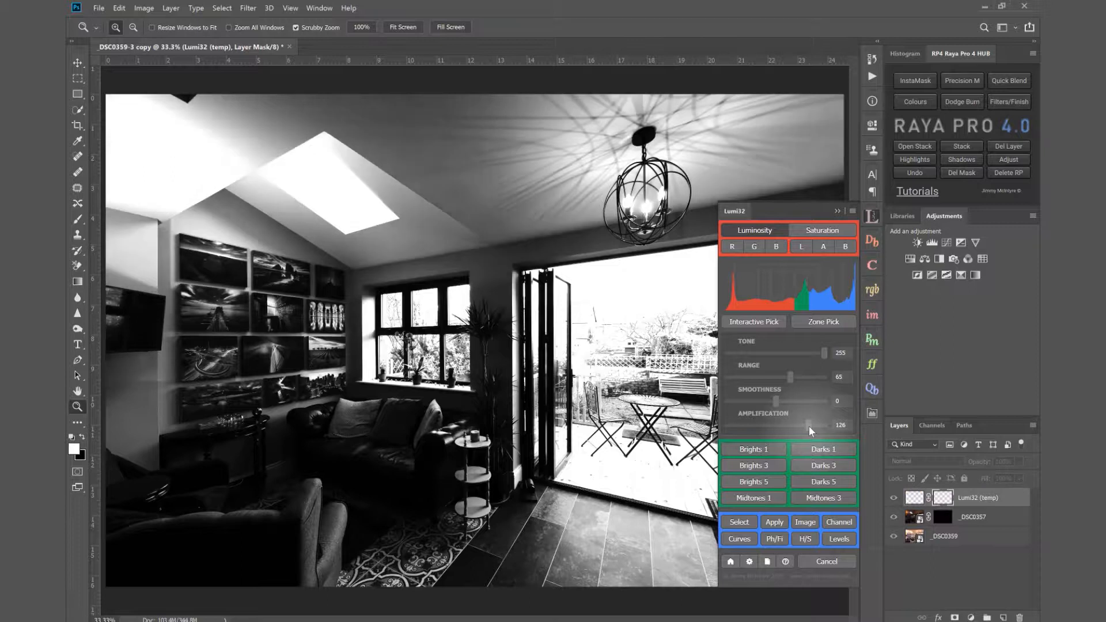
click(781, 376)
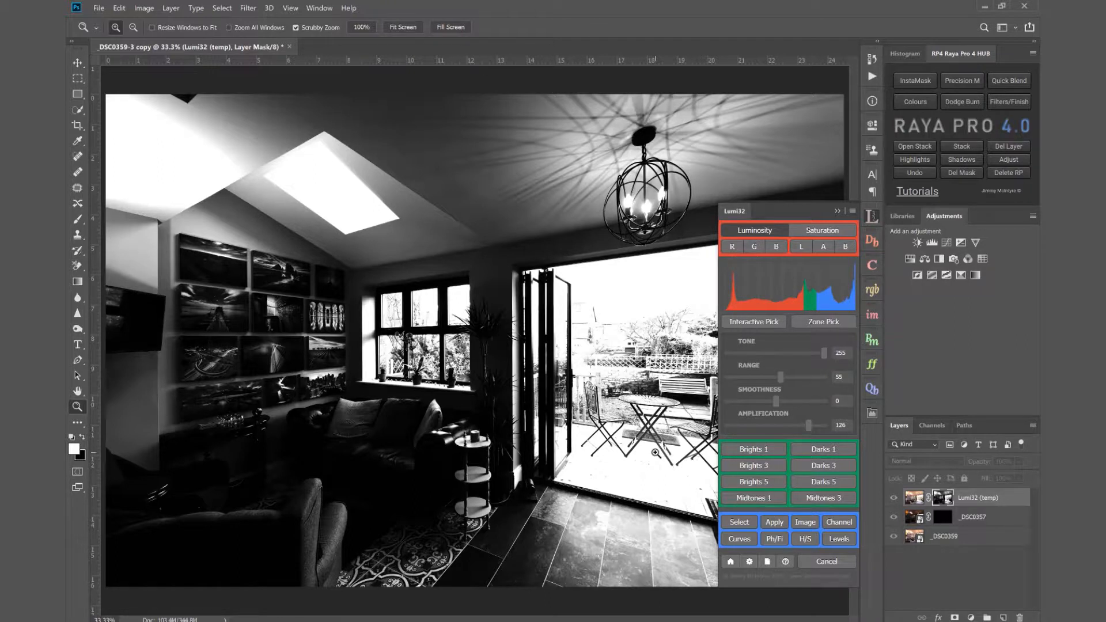
click(738, 523)
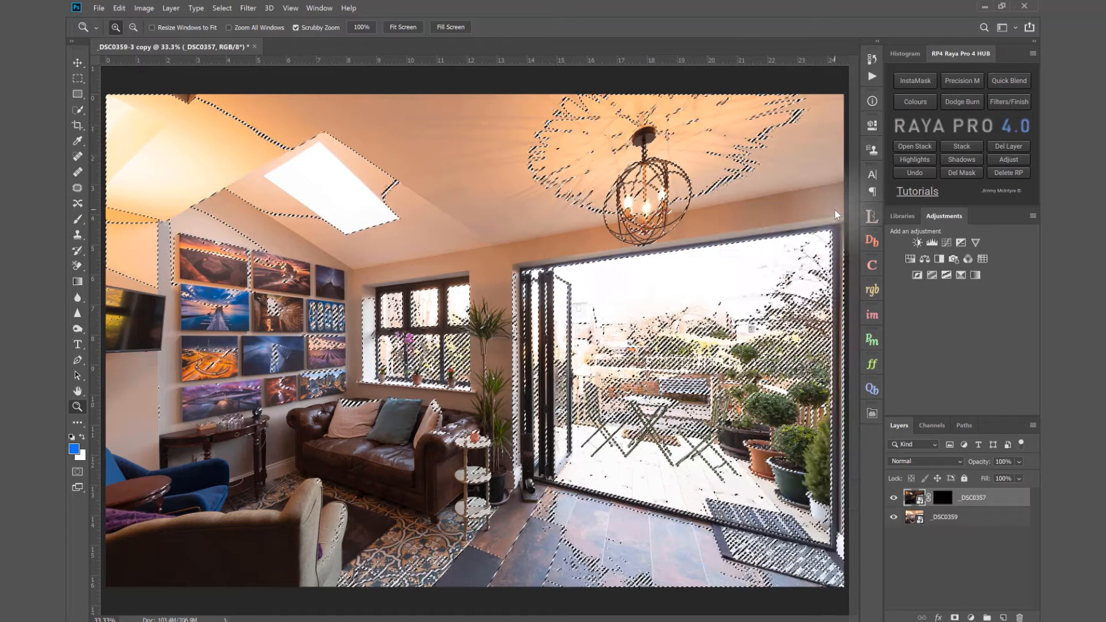
key(ctrl+d)
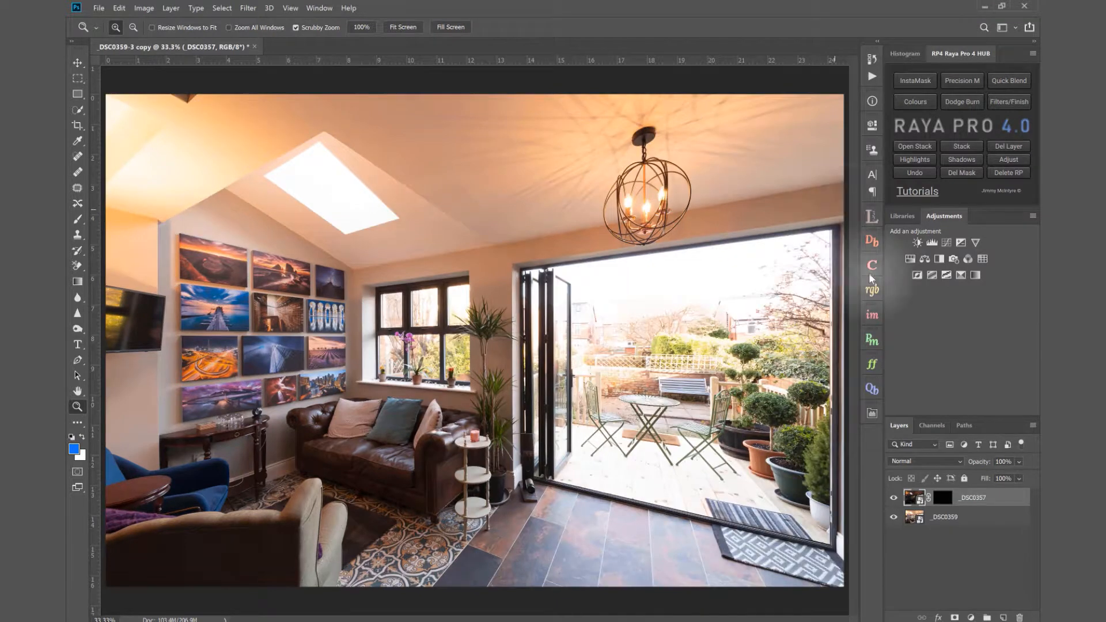
Paint white at 100% opacity on _DSC0357's mask over the patio doors, the small window and the skylight
click(943, 497)
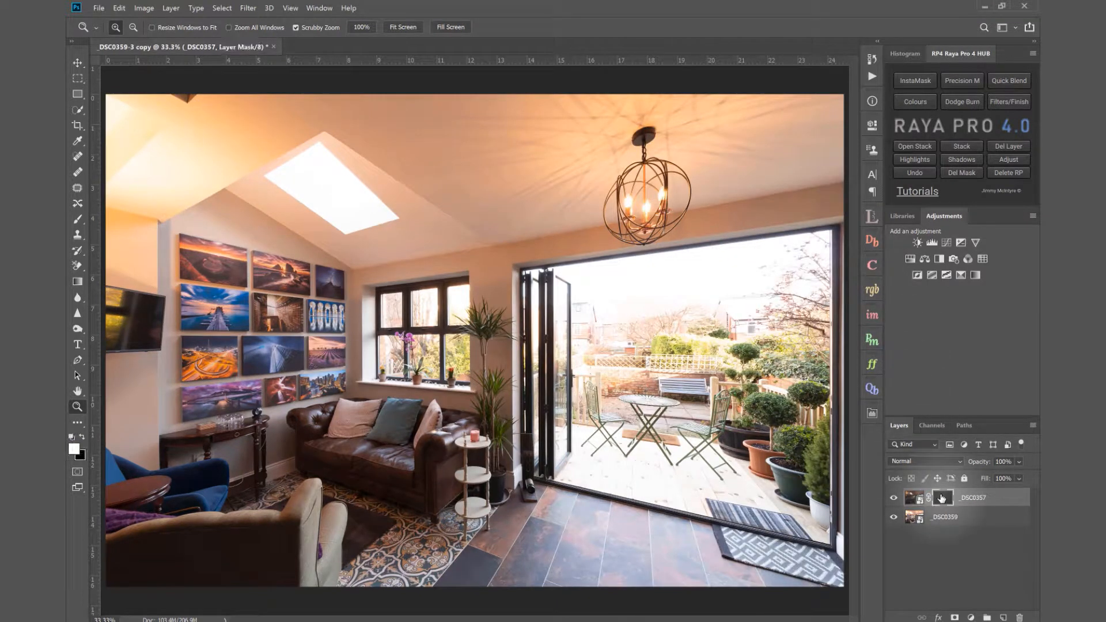
key(b)
key(ctrl+i)
drag(589, 344, 634, 339)
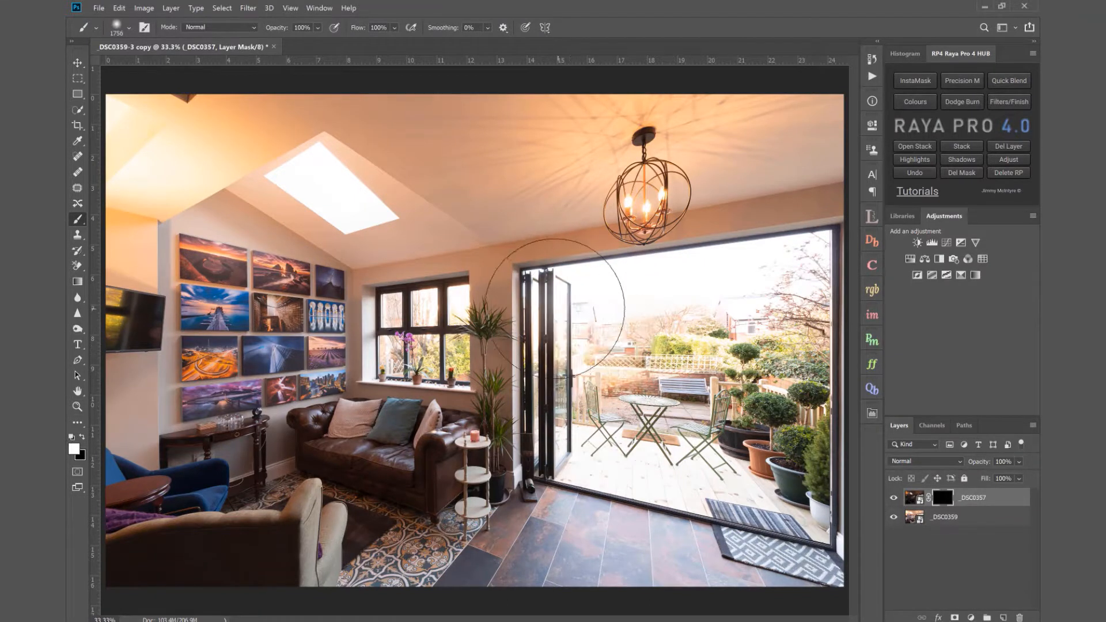
mouse_move(555, 309)
mouse_down()
mouse_move(486, 302)
mouse_move(794, 259)
mouse_move(822, 244)
mouse_move(810, 266)
mouse_move(644, 297)
mouse_move(804, 279)
mouse_move(545, 310)
mouse_move(550, 379)
mouse_move(651, 391)
mouse_move(709, 390)
mouse_move(647, 389)
mouse_move(843, 340)
mouse_move(837, 311)
mouse_move(802, 520)
mouse_move(570, 445)
mouse_move(549, 411)
mouse_move(861, 511)
mouse_move(550, 485)
mouse_move(659, 579)
mouse_move(716, 541)
mouse_move(551, 492)
mouse_move(825, 347)
mouse_move(802, 275)
mouse_move(824, 245)
mouse_move(798, 275)
mouse_move(574, 308)
mouse_move(867, 352)
mouse_up()
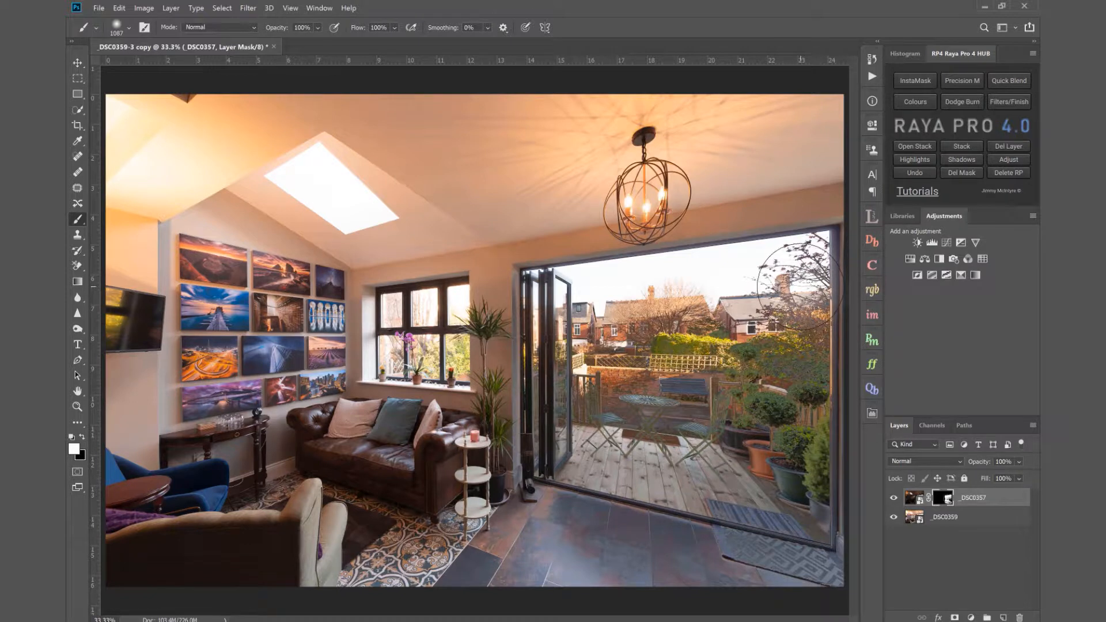
mouse_move(397, 315)
mouse_down()
mouse_move(455, 293)
mouse_move(441, 357)
mouse_move(385, 353)
mouse_move(428, 349)
mouse_up()
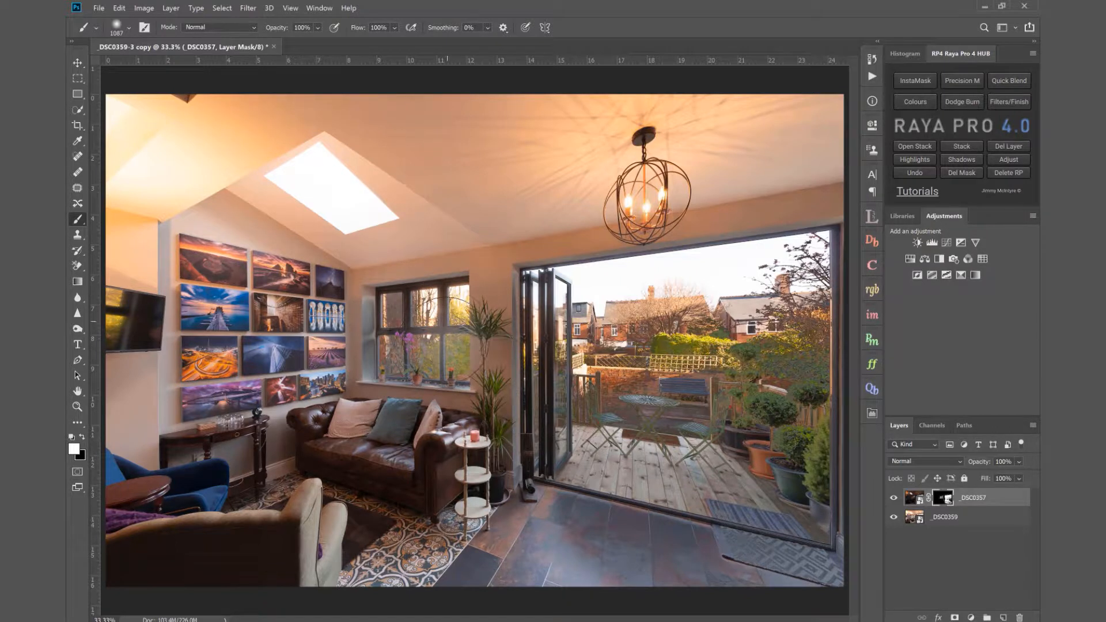
mouse_move(346, 183)
mouse_down()
mouse_move(302, 171)
mouse_move(283, 187)
mouse_move(311, 168)
mouse_move(366, 213)
mouse_move(327, 213)
mouse_move(302, 190)
mouse_move(368, 204)
mouse_up()
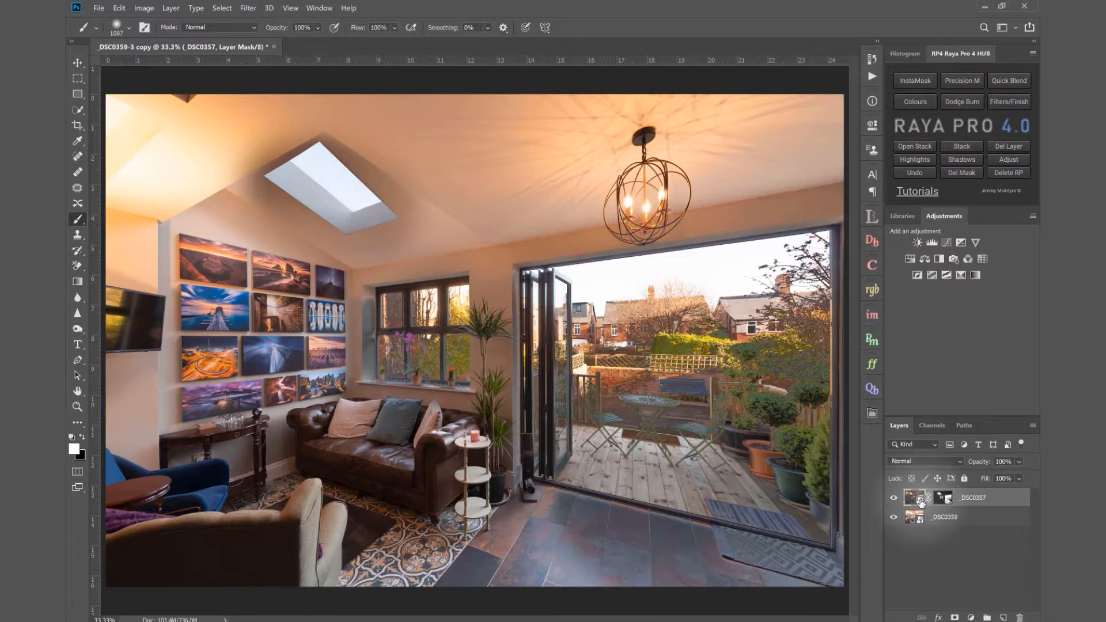
Set _DSC0357's raw exposure to +2.05, highlights to -88 and shadows to +25, and compare the blend with that layer hidden and shown
double_click(914, 499)
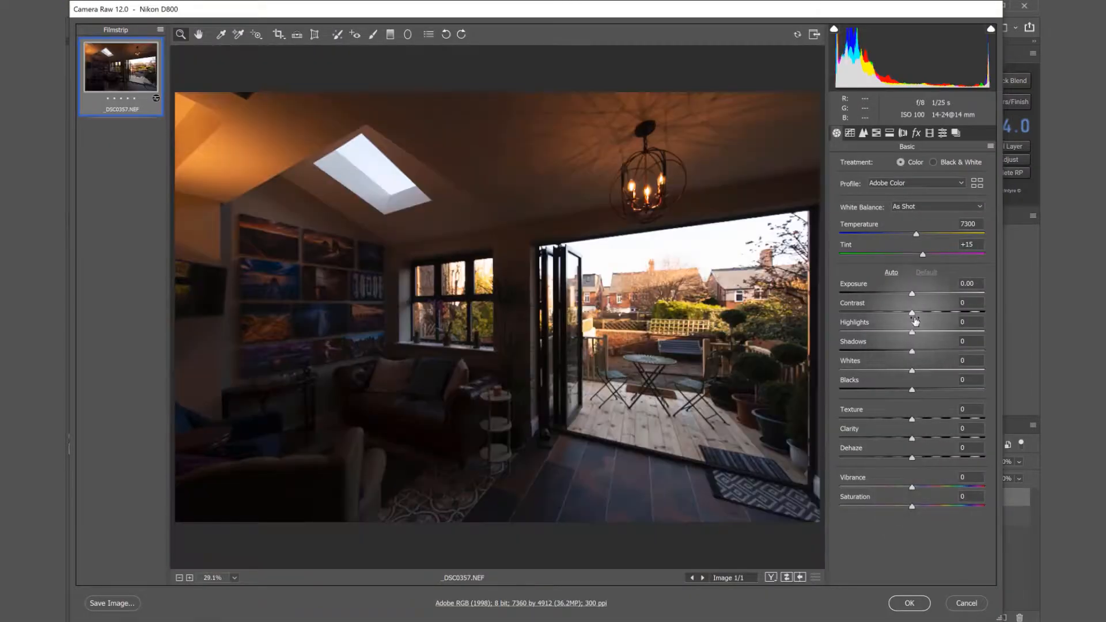
click(941, 294)
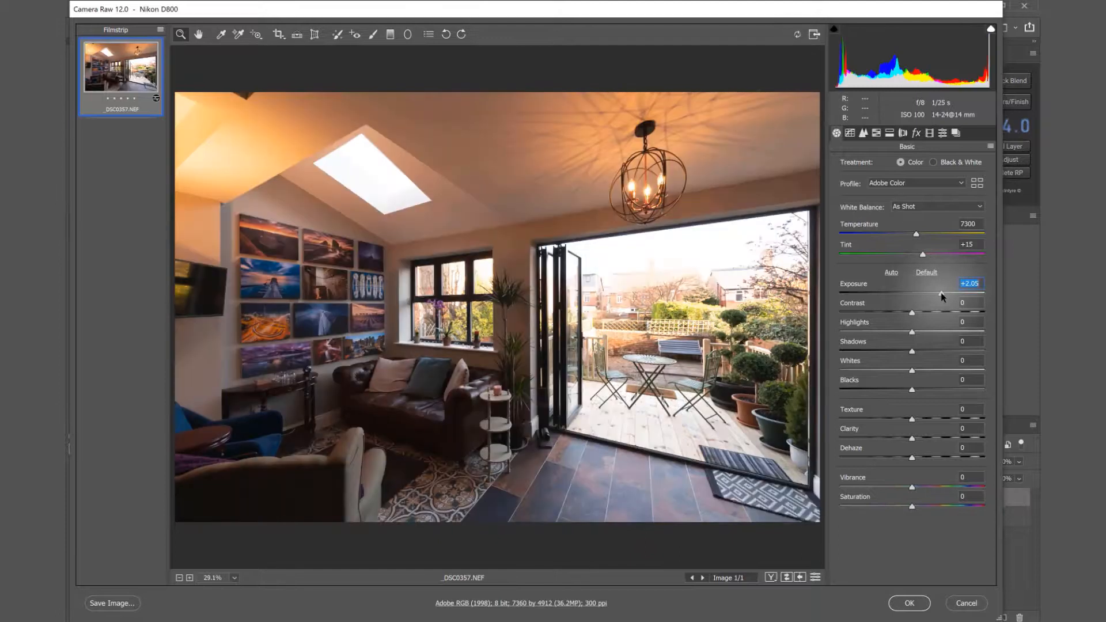
click(880, 332)
drag(880, 332, 849, 334)
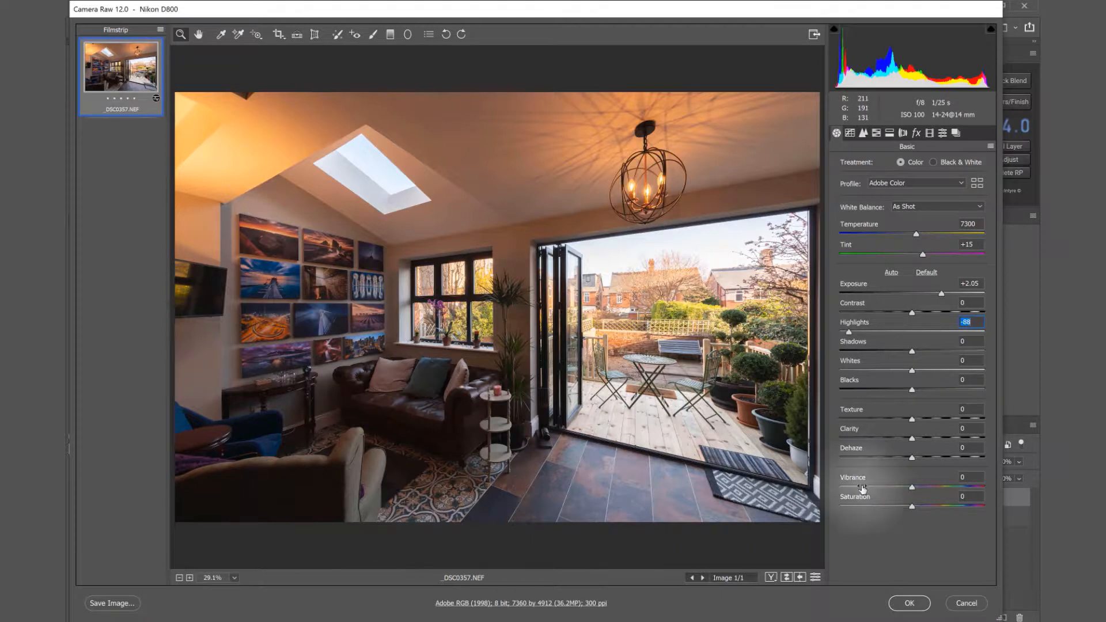
drag(918, 344, 930, 350)
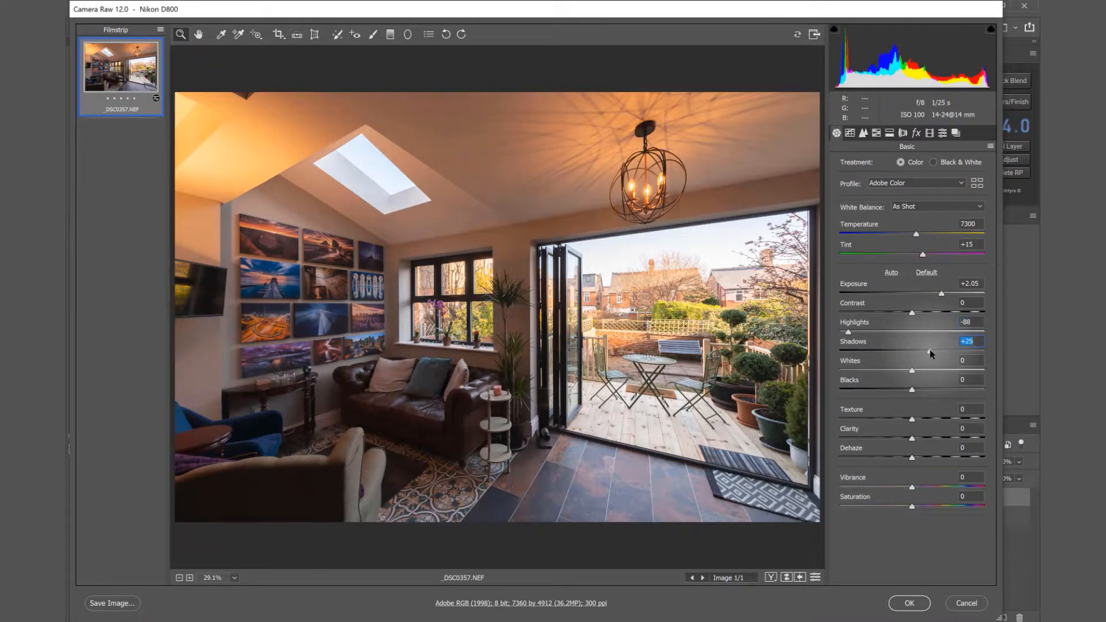
click(907, 604)
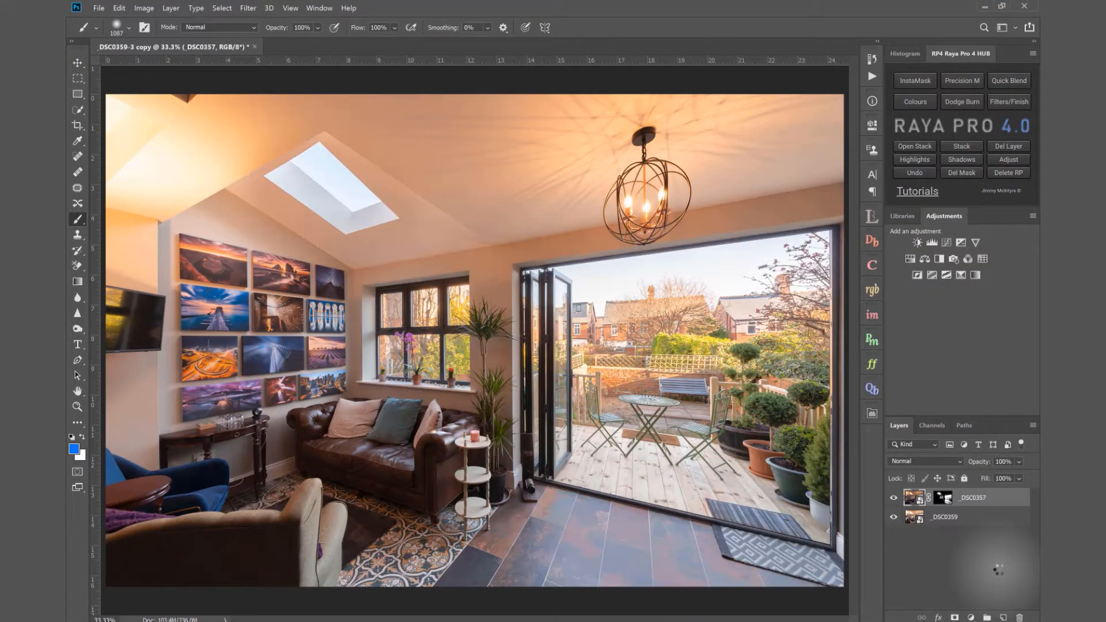
click(894, 499)
click(894, 499)
click(894, 499)
click(894, 499)
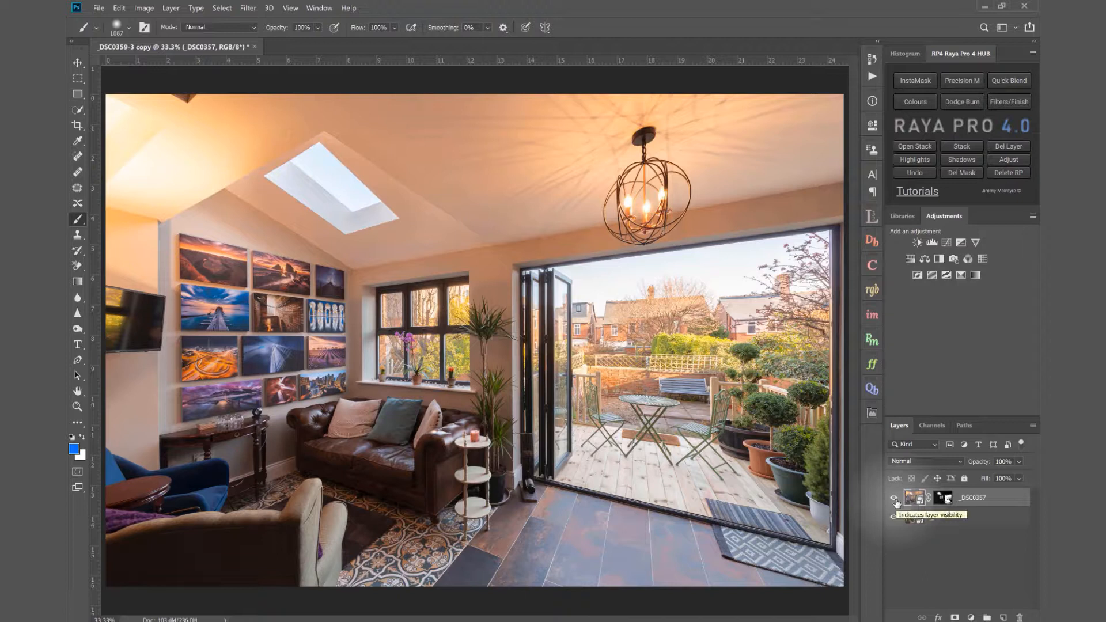
Lower the raw highlights of the _DSC0359 smart object to -100
click(920, 520)
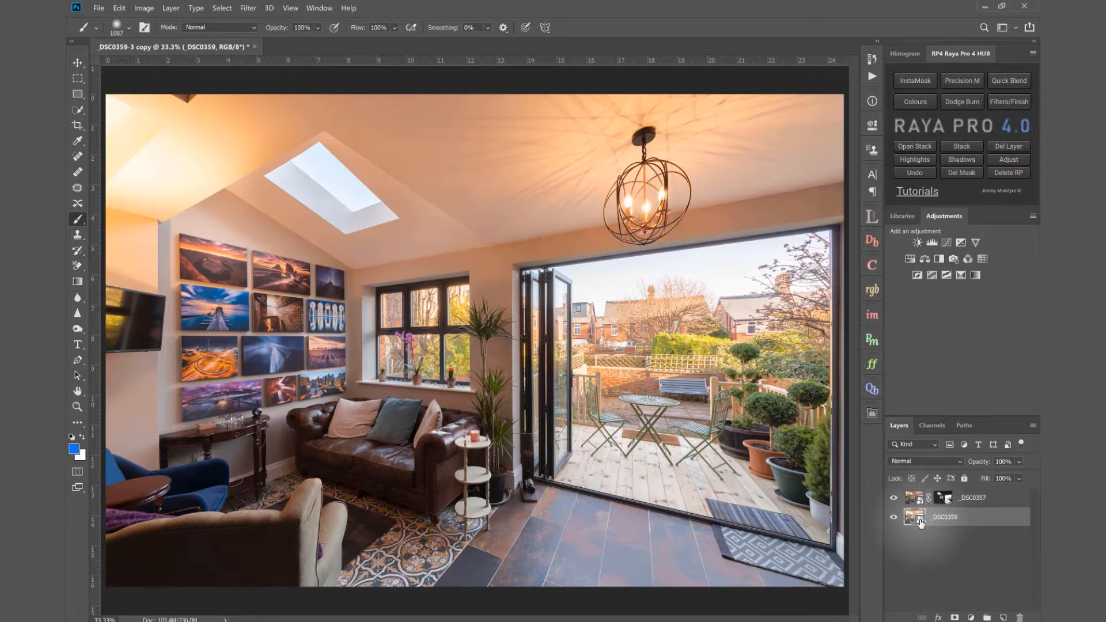
double_click(920, 522)
drag(912, 332, 838, 325)
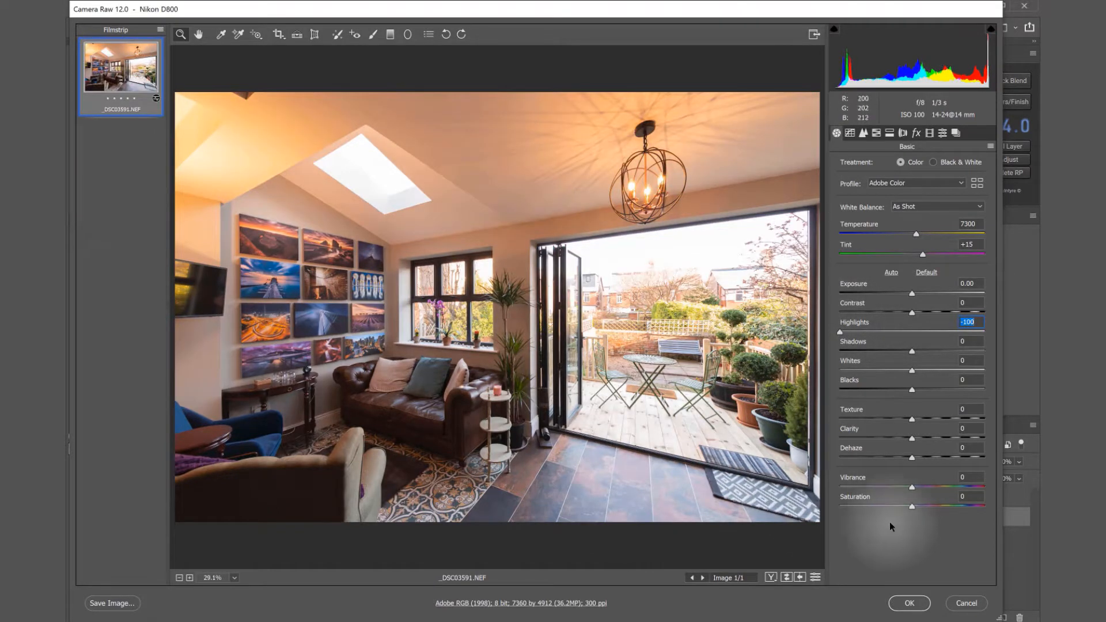
click(909, 603)
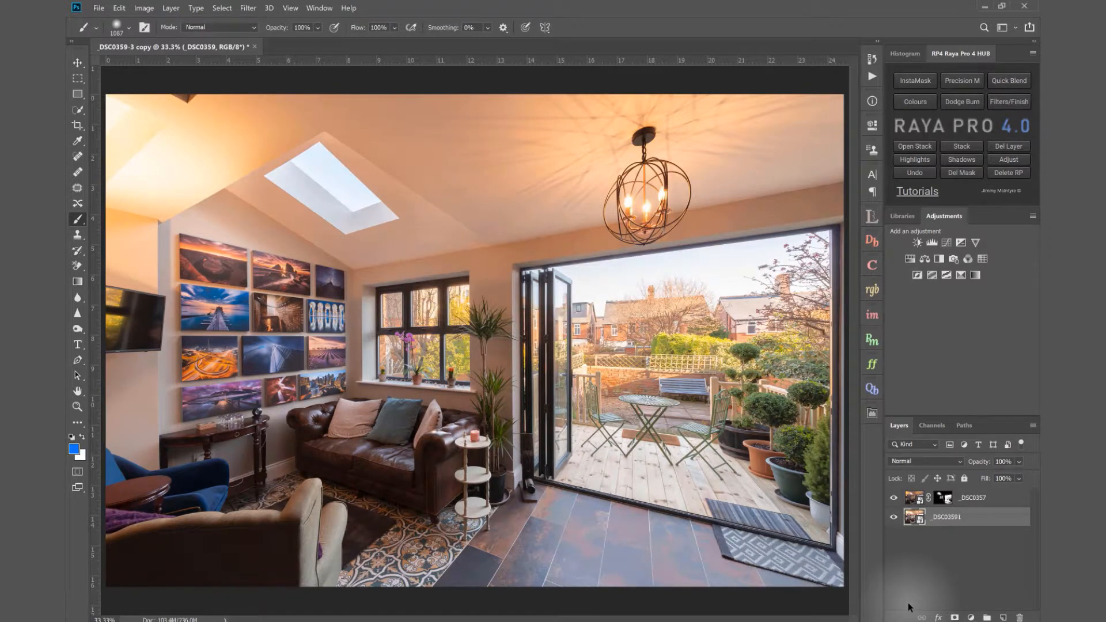
Examine the floor tiles just inside the patio doors up close for blending problems
key(z)
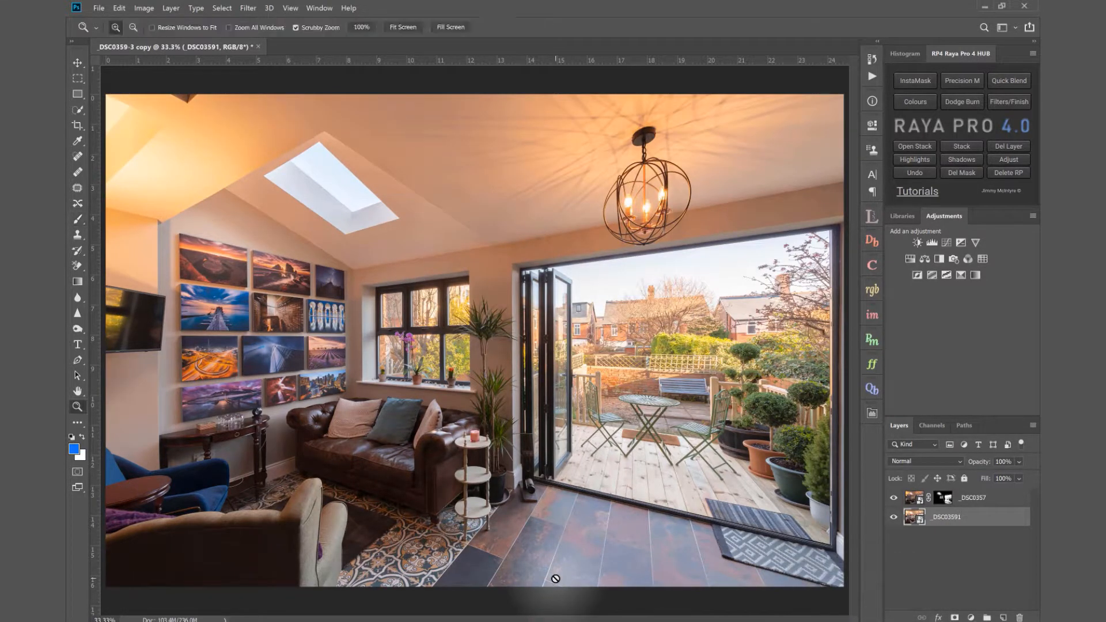
drag(569, 568, 587, 571)
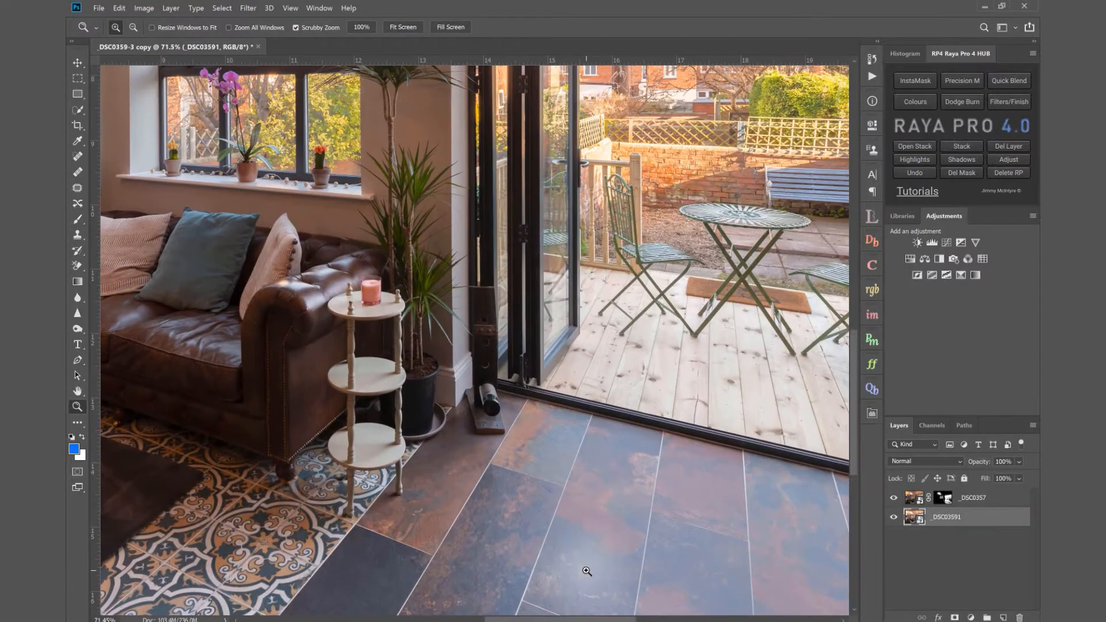
scroll(587, 571, down, 2)
scroll(586, 570, left, 3)
scroll(587, 571, right, 5)
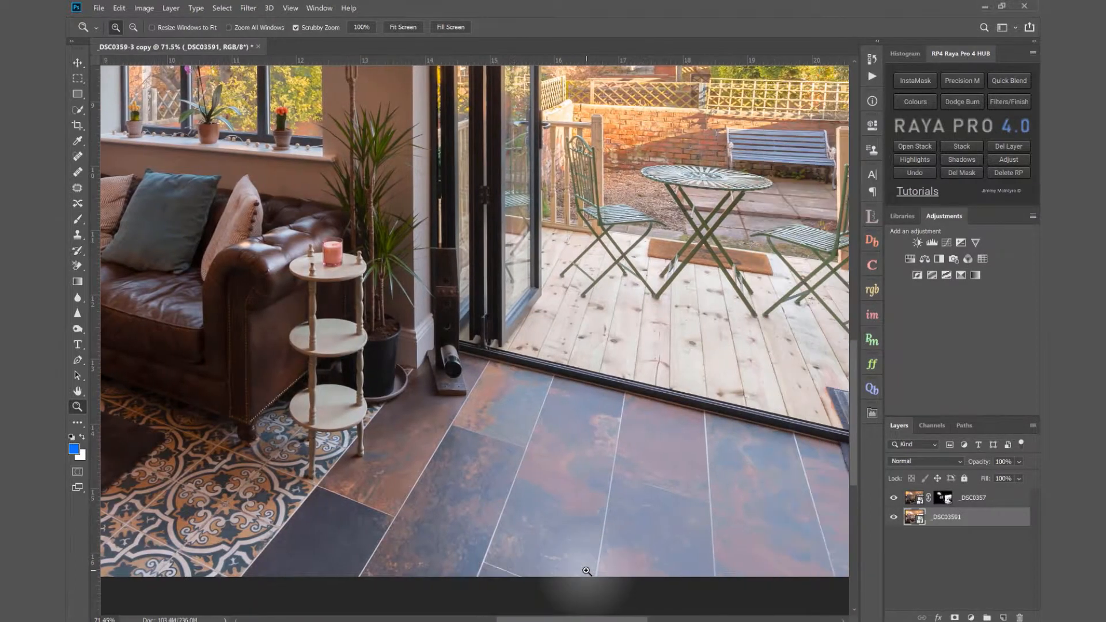
scroll(586, 570, right, 2)
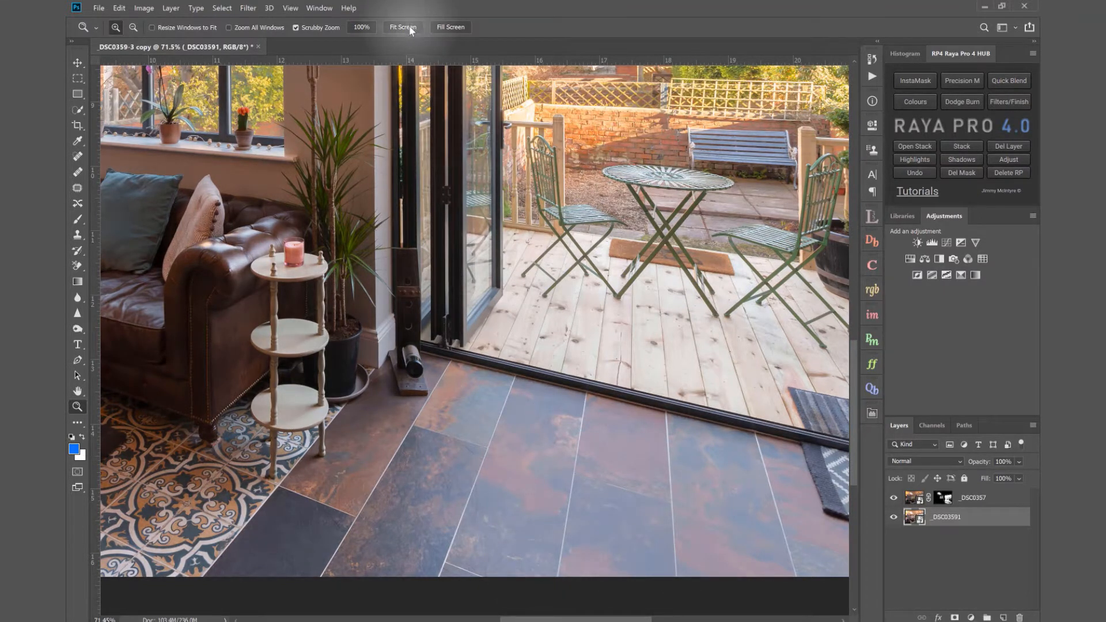
click(411, 29)
Target _DSC0357's layer mask with a black brush at 30% opacity for the floor tiles by the patio doors
click(948, 502)
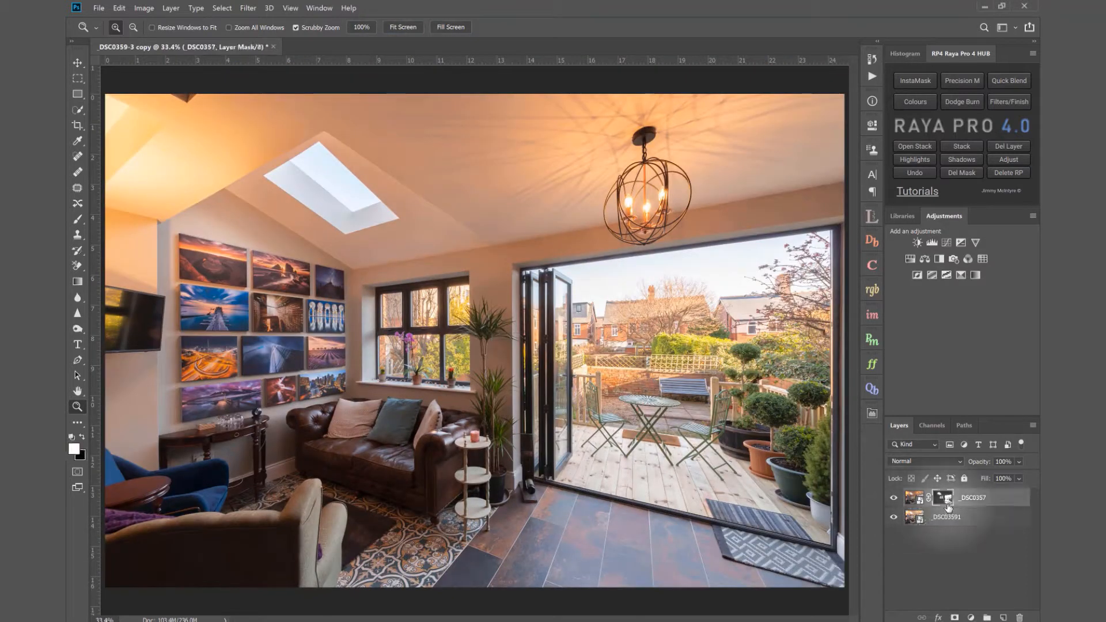
click(77, 219)
click(82, 436)
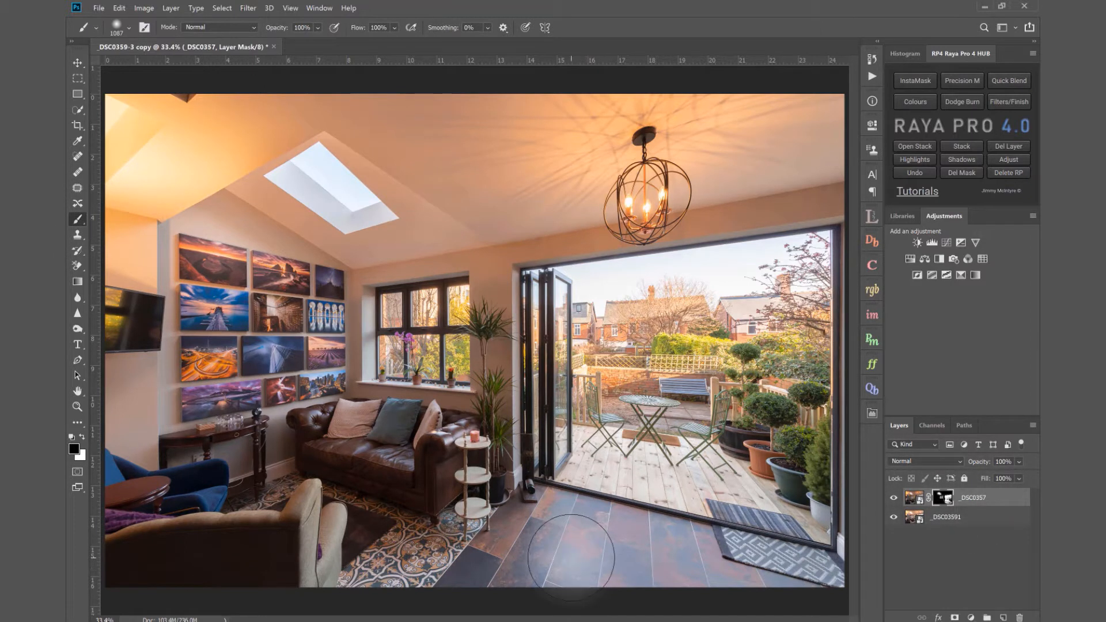
key(3)
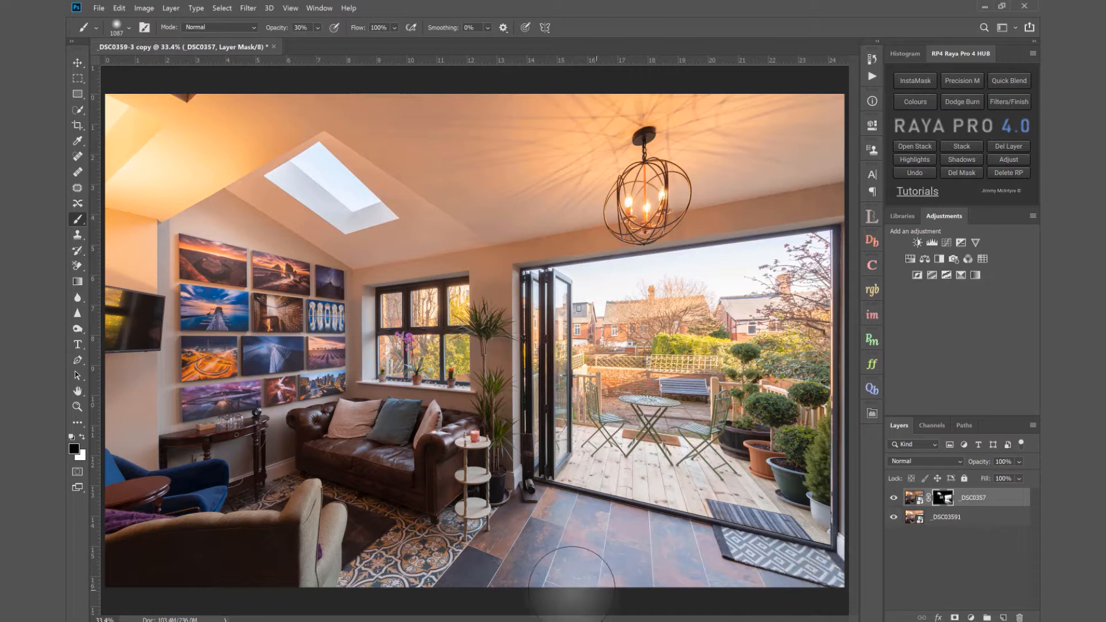
Compare the blend with _DSC0357 hidden and shown, and examine the garden view through the patio doors up close
click(892, 499)
click(893, 498)
click(892, 498)
click(892, 499)
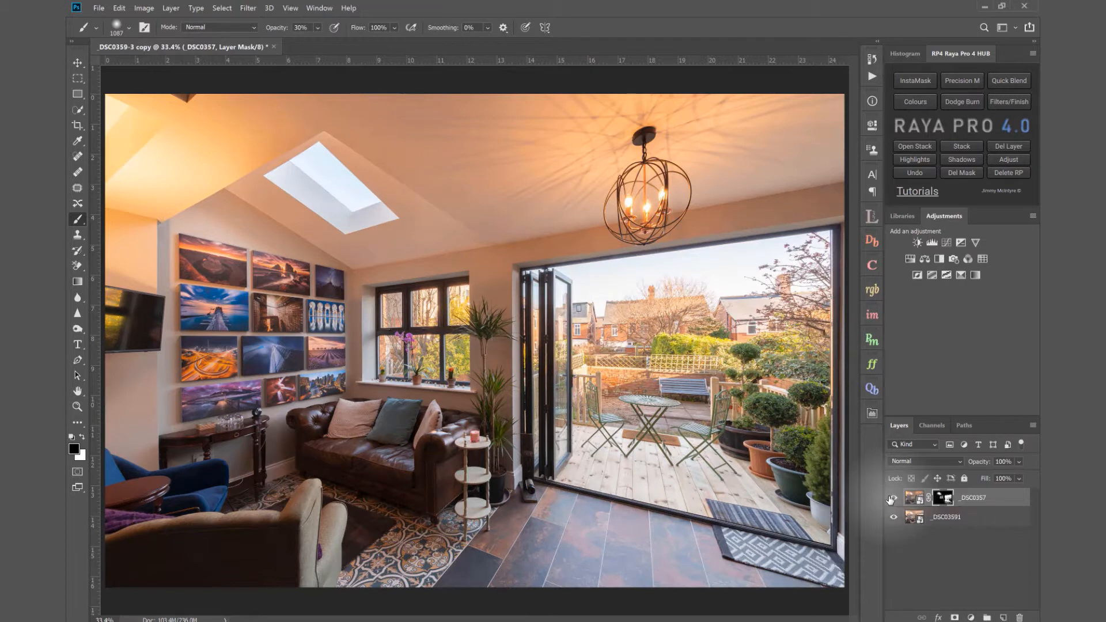
click(77, 407)
drag(761, 297, 761, 297)
scroll(761, 297, right, 5)
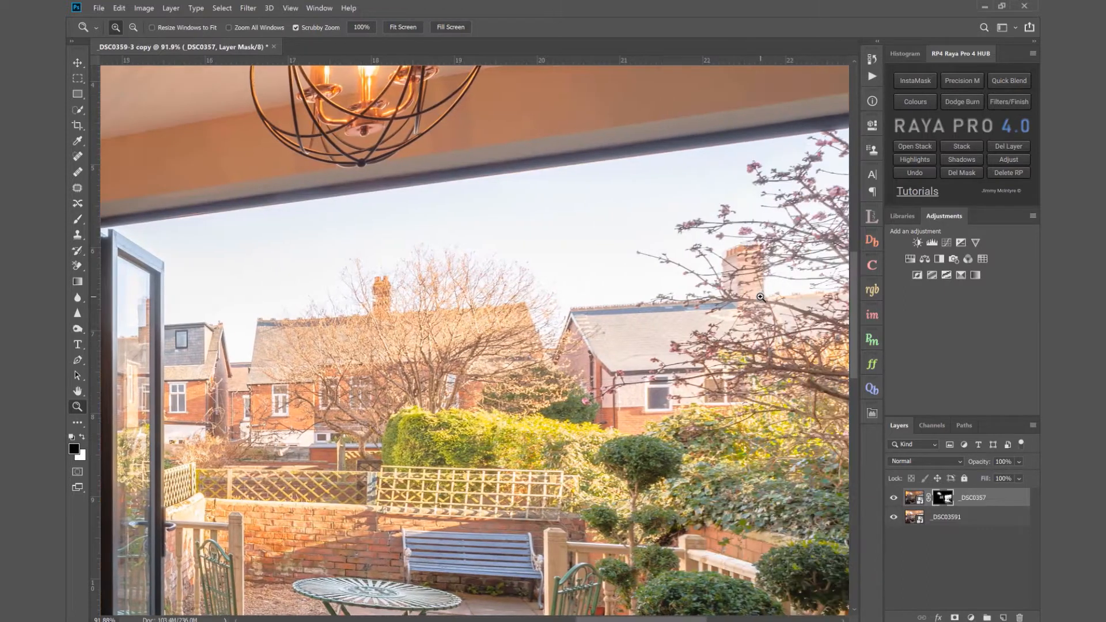
scroll(761, 297, down, 5)
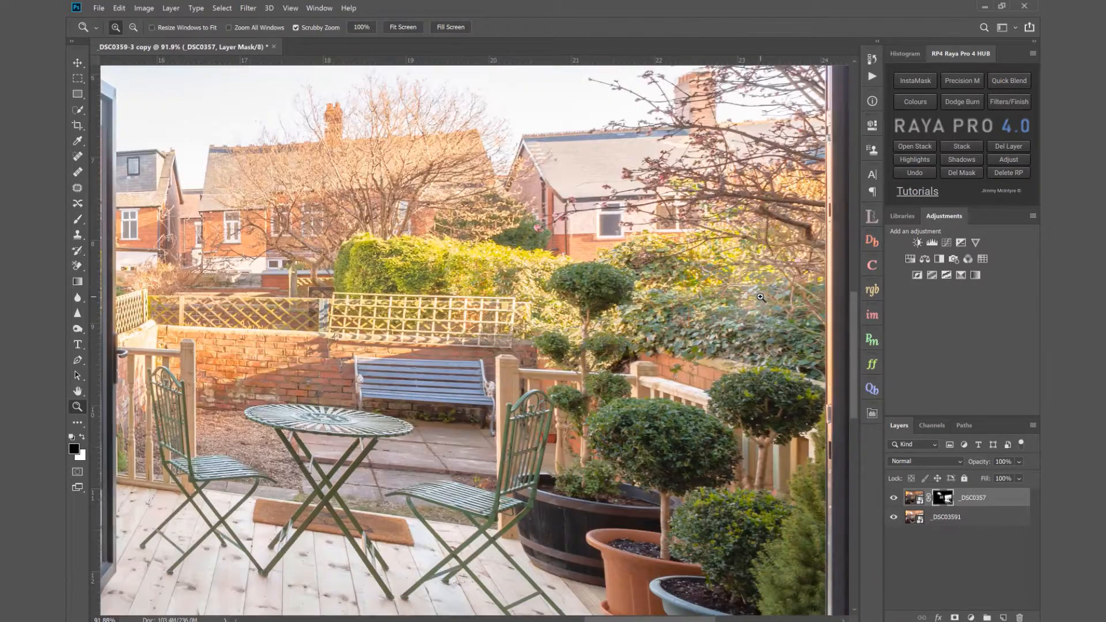
scroll(761, 297, right, 3)
scroll(761, 297, left, 6)
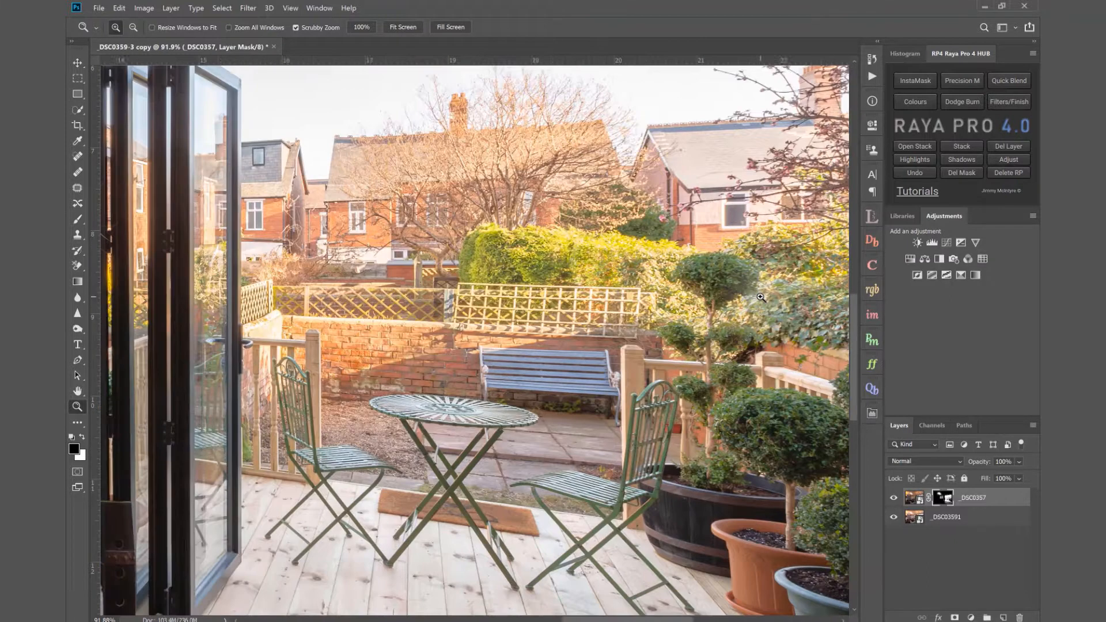
scroll(761, 297, down, 3)
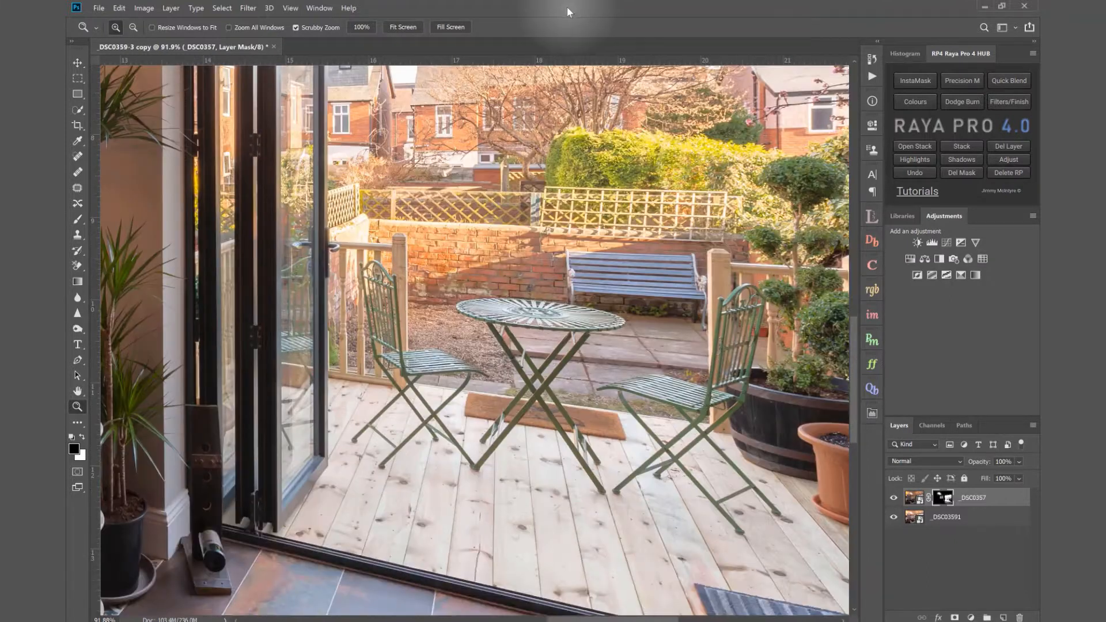
click(403, 27)
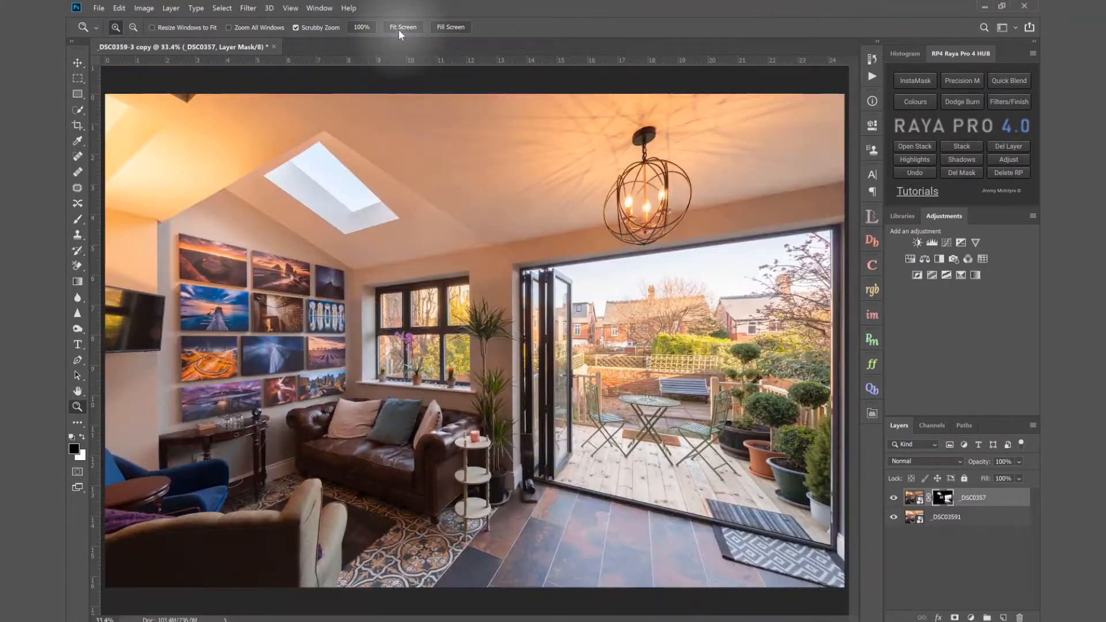
Add a Levels adjustment above _DSC03591, set its midtones to 1.08 and lower its white input level
click(984, 517)
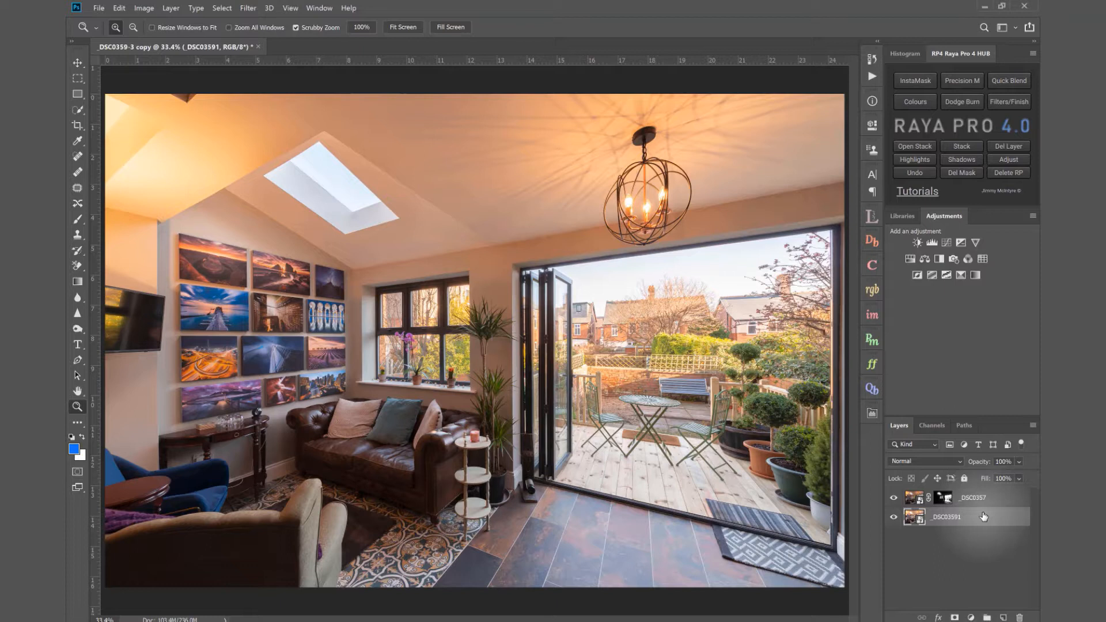
click(933, 243)
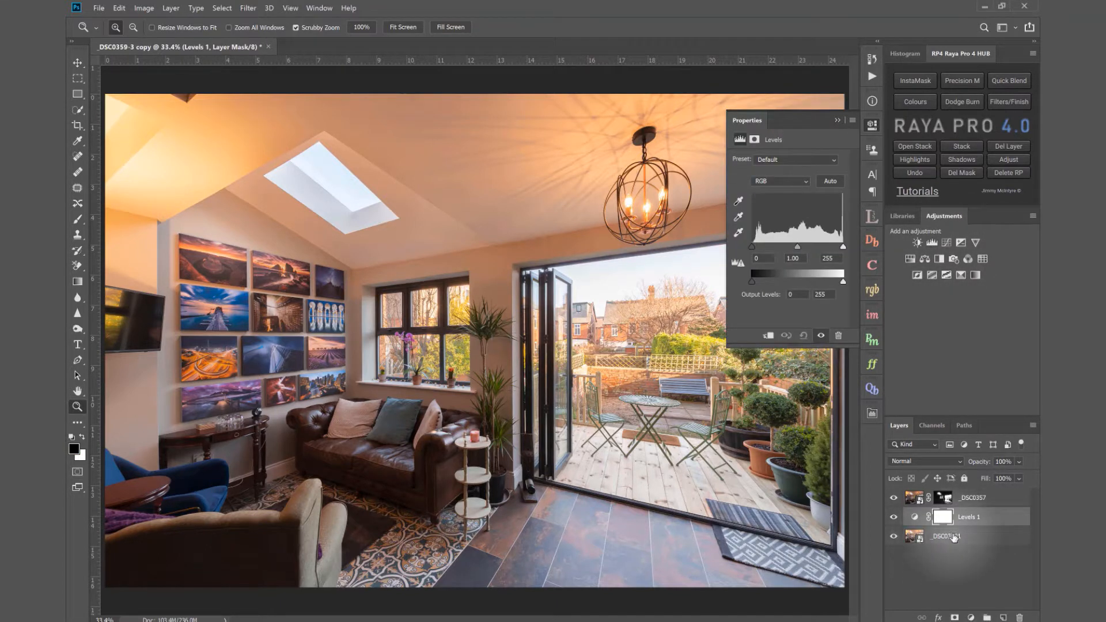
drag(796, 249, 797, 250)
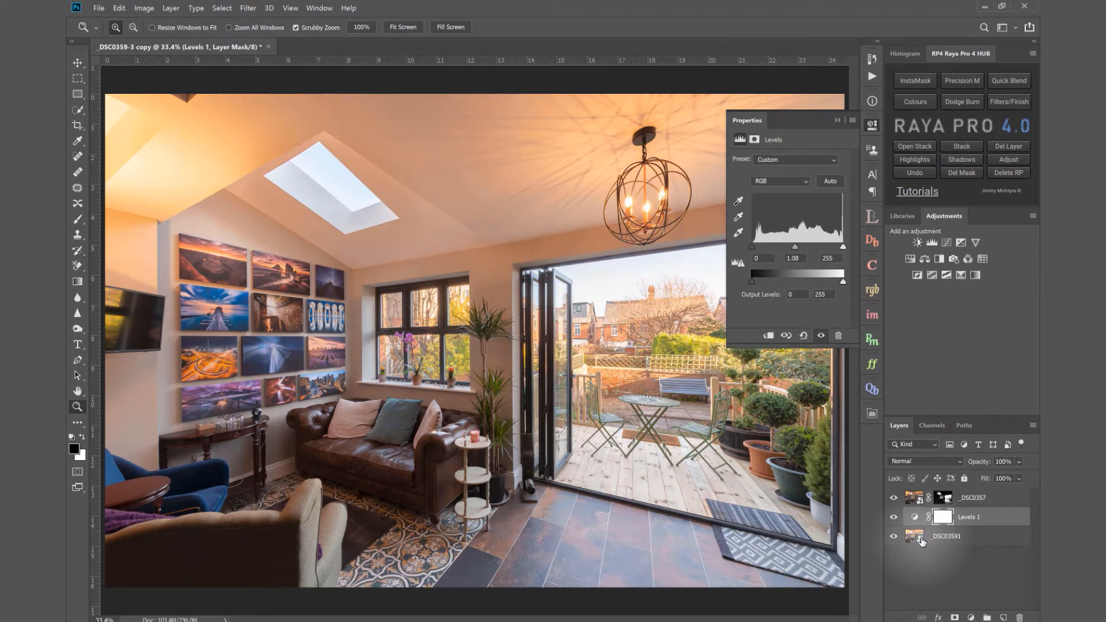
drag(843, 247, 827, 247)
Add a Levels adjustment clipped to _DSC0357, with midtones at 1.00 and the white input level at 250
click(992, 500)
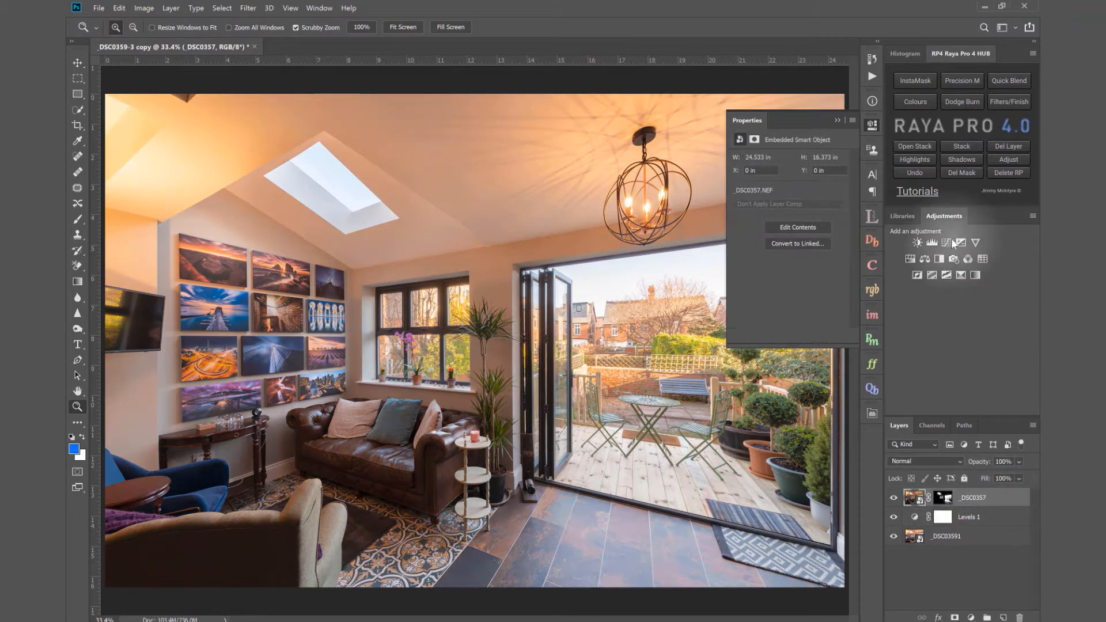
click(931, 243)
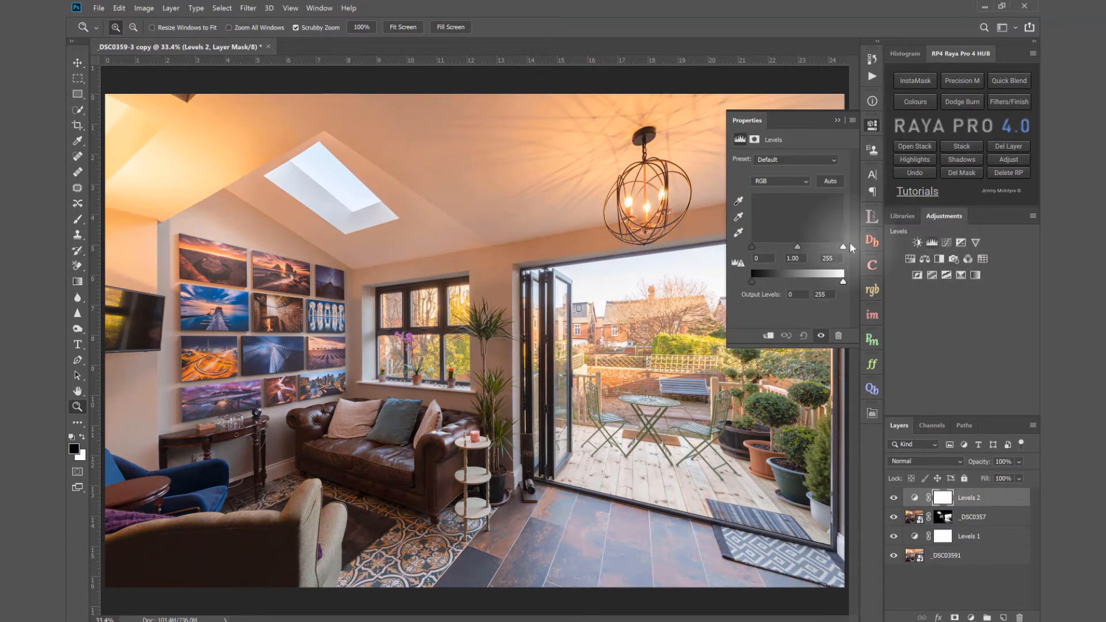
click(768, 335)
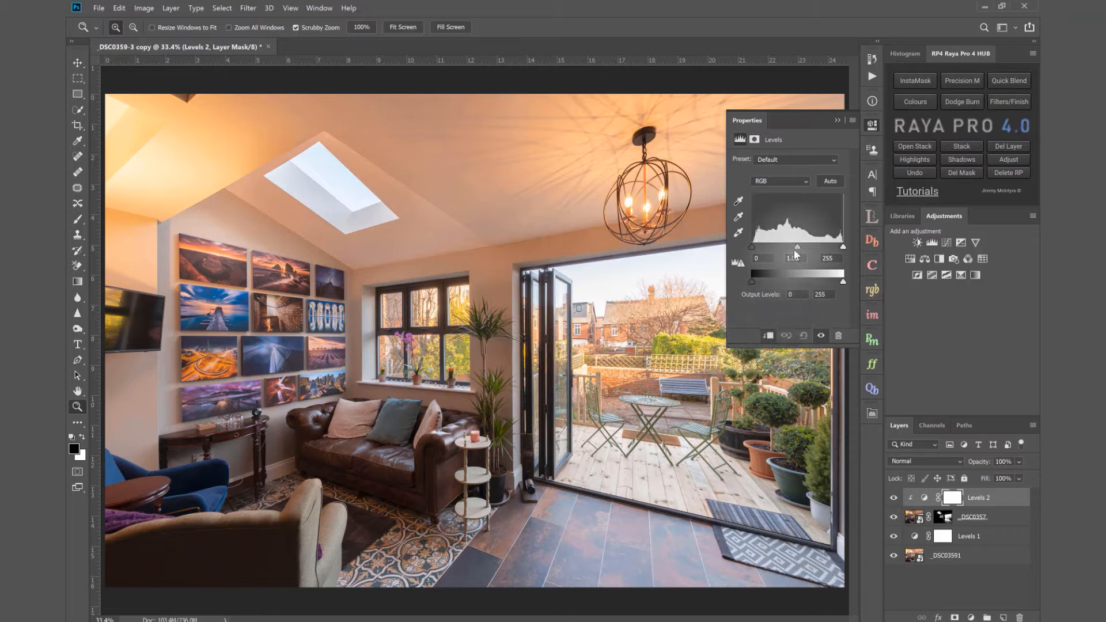
drag(795, 246, 797, 248)
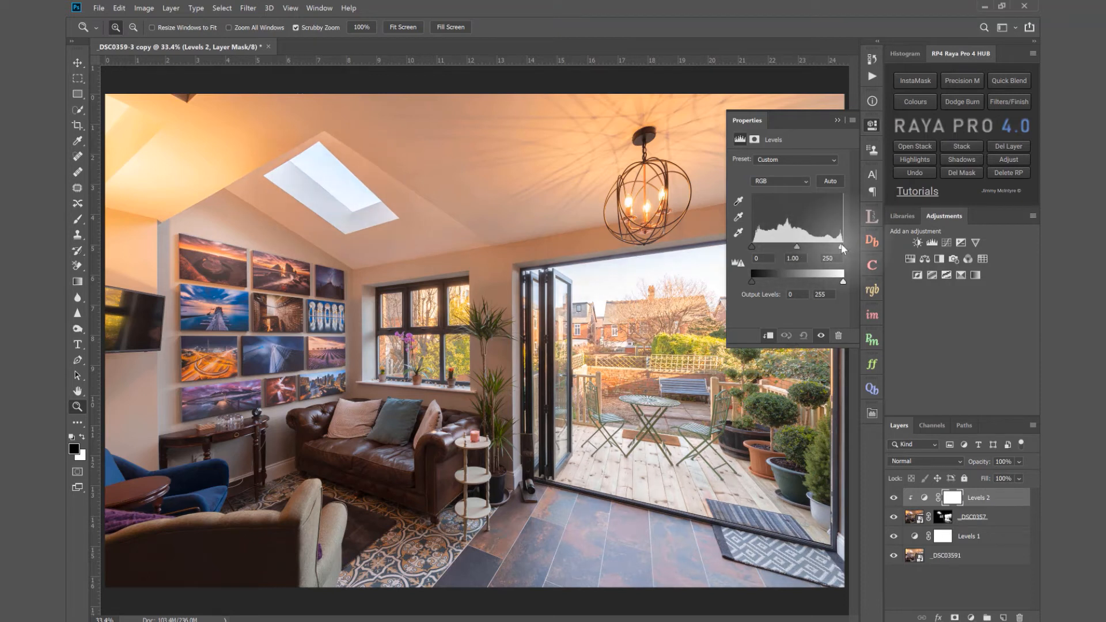
click(658, 397)
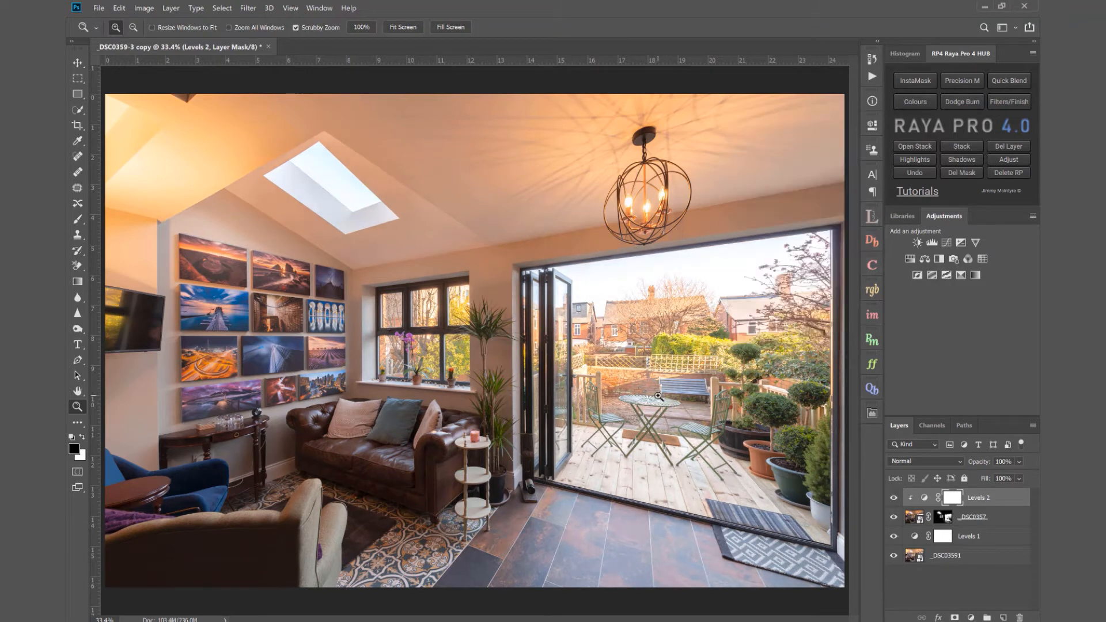